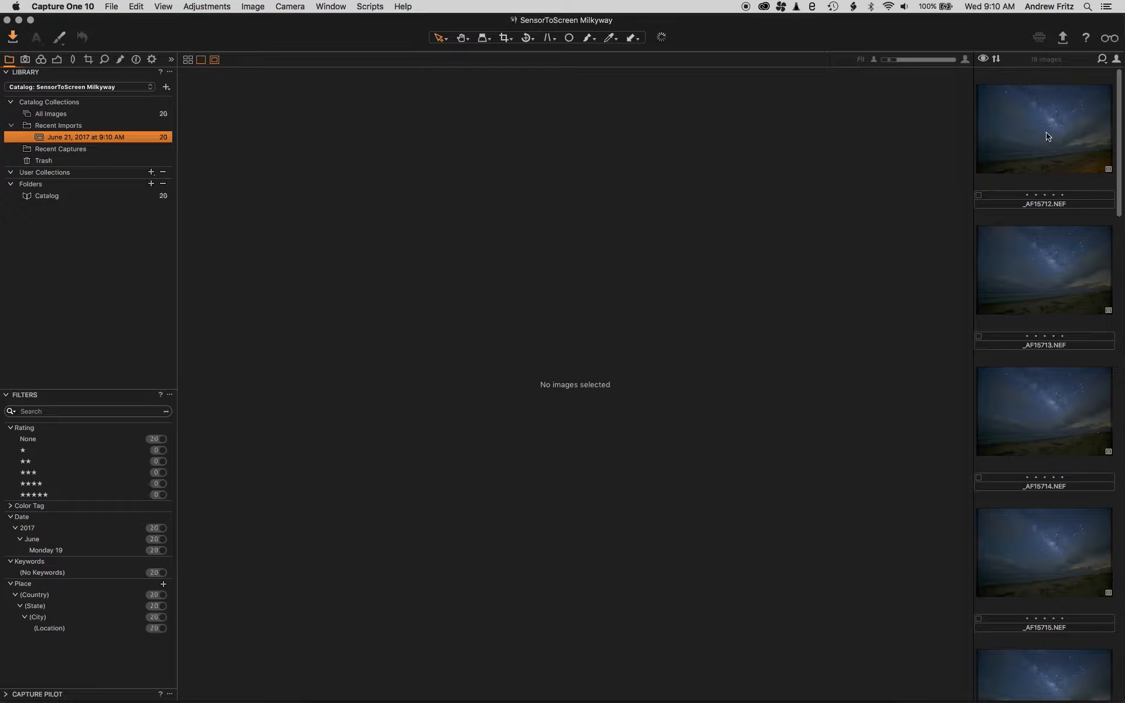
# Step forward through the imported night-sky frames starting at _AF15712.NEF to compare stars and clouds
pyautogui.click(1049, 130)
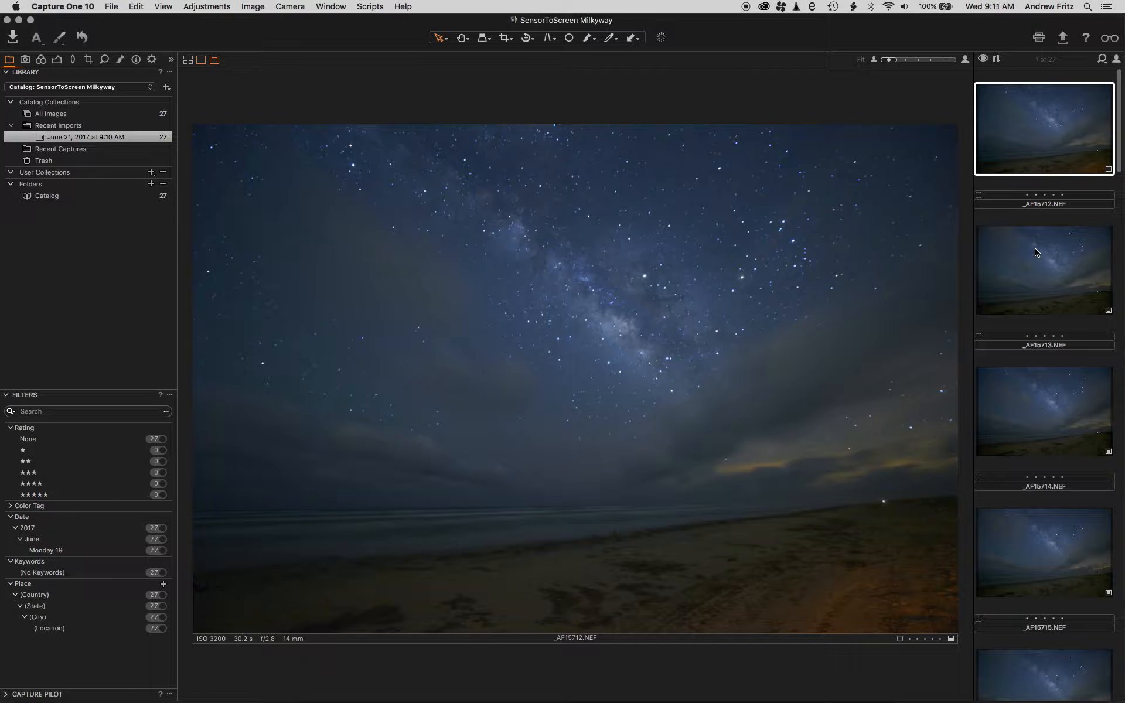
pyautogui.press('Down')
pyautogui.press('Down')
pyautogui.press('Down')
pyautogui.press('Down')
pyautogui.press('Down')
pyautogui.press('Down')
pyautogui.press('Down')
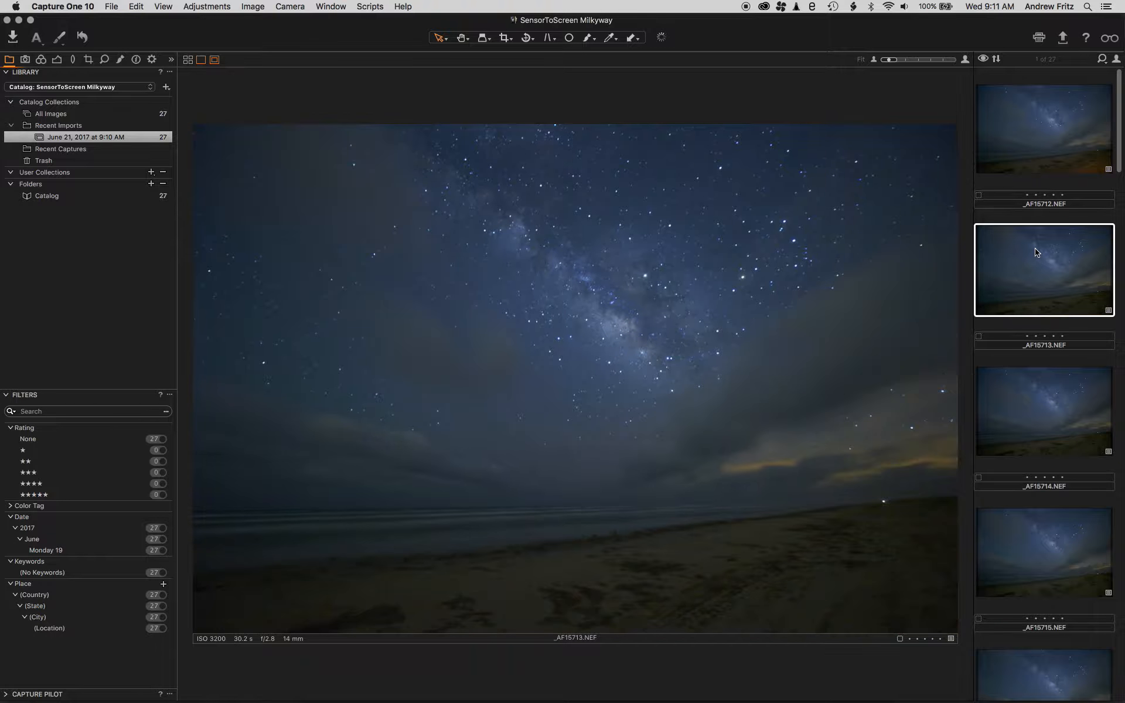
pyautogui.press('Down')
pyautogui.press('Down')
pyautogui.press('Down')
pyautogui.press('Down')
pyautogui.press('Down')
pyautogui.press('Down')
pyautogui.press('Down')
pyautogui.press('Down')
pyautogui.press('Down')
pyautogui.press('Down')
pyautogui.press('Down')
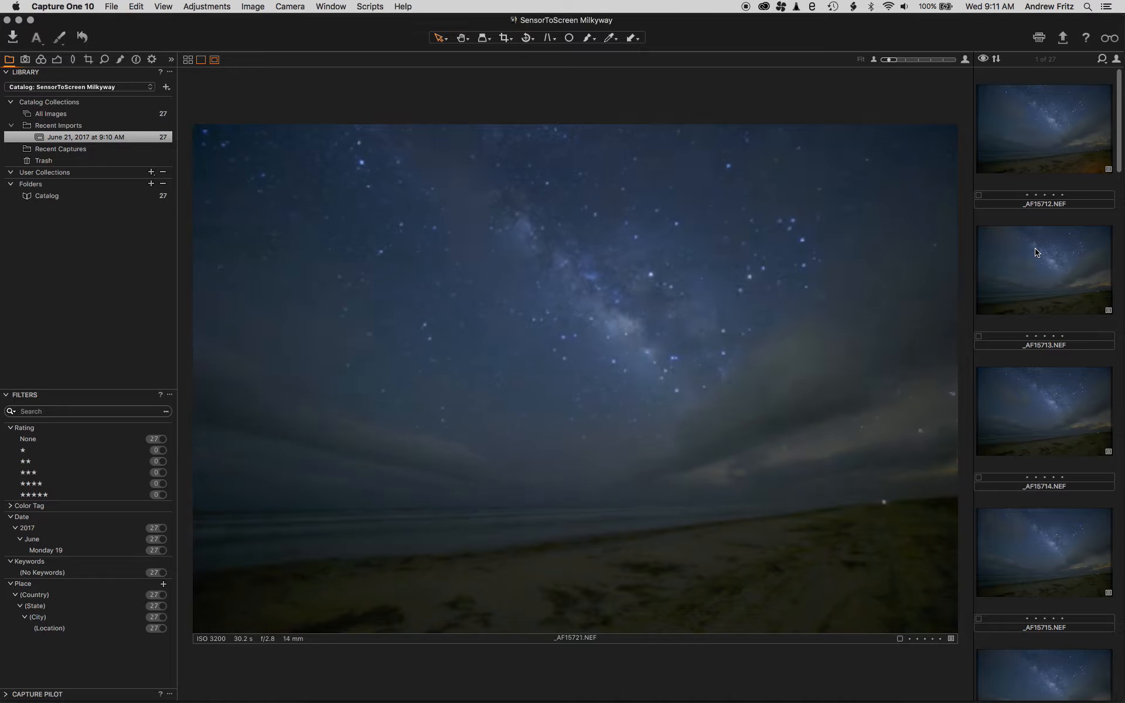
pyautogui.press('Down')
pyautogui.press('Down')
pyautogui.press('Down')
pyautogui.press('Down')
pyautogui.press('Down')
pyautogui.press('Down')
pyautogui.press('Down')
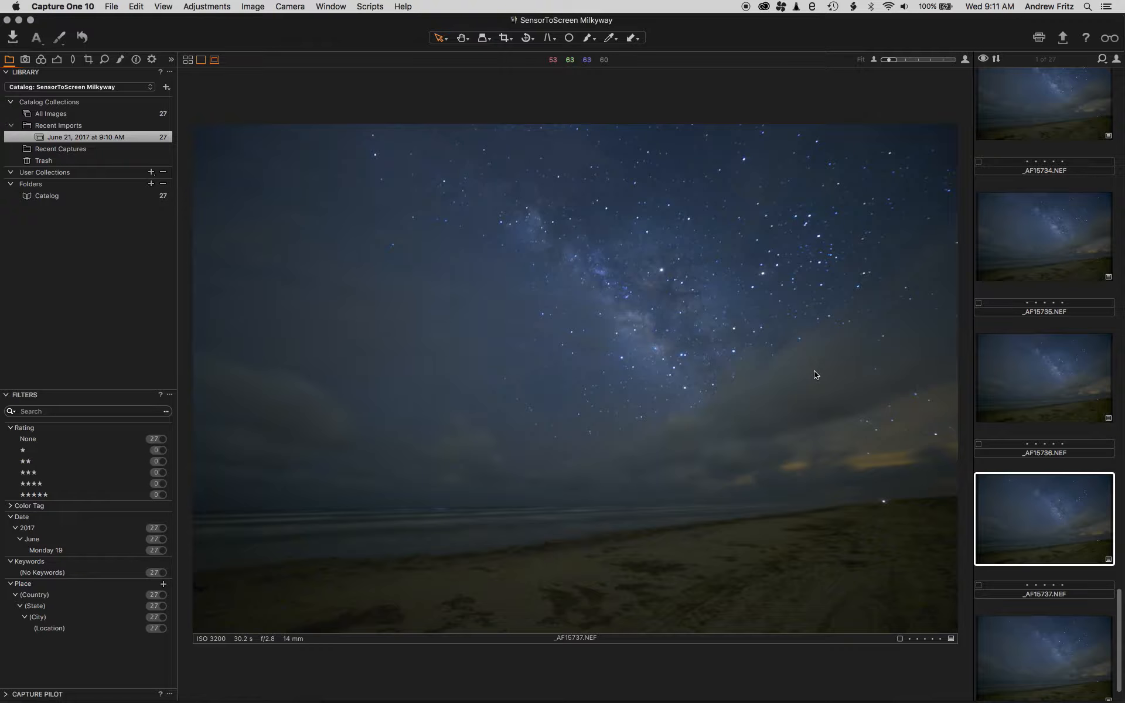
# Step back through the imported frames to the first one, _AF15712.NEF, comparing the Milky Way and cloud cover
pyautogui.press('Up')
pyautogui.press('Up')
pyautogui.press('Up')
pyautogui.press('Up')
pyautogui.press('Up')
pyautogui.press('Up')
pyautogui.press('Up')
pyautogui.press('Up')
pyautogui.press('Up')
pyautogui.press('Up')
pyautogui.press('Up')
pyautogui.press('Up')
pyautogui.press('Up')
pyautogui.press('Up')
pyautogui.press('Up')
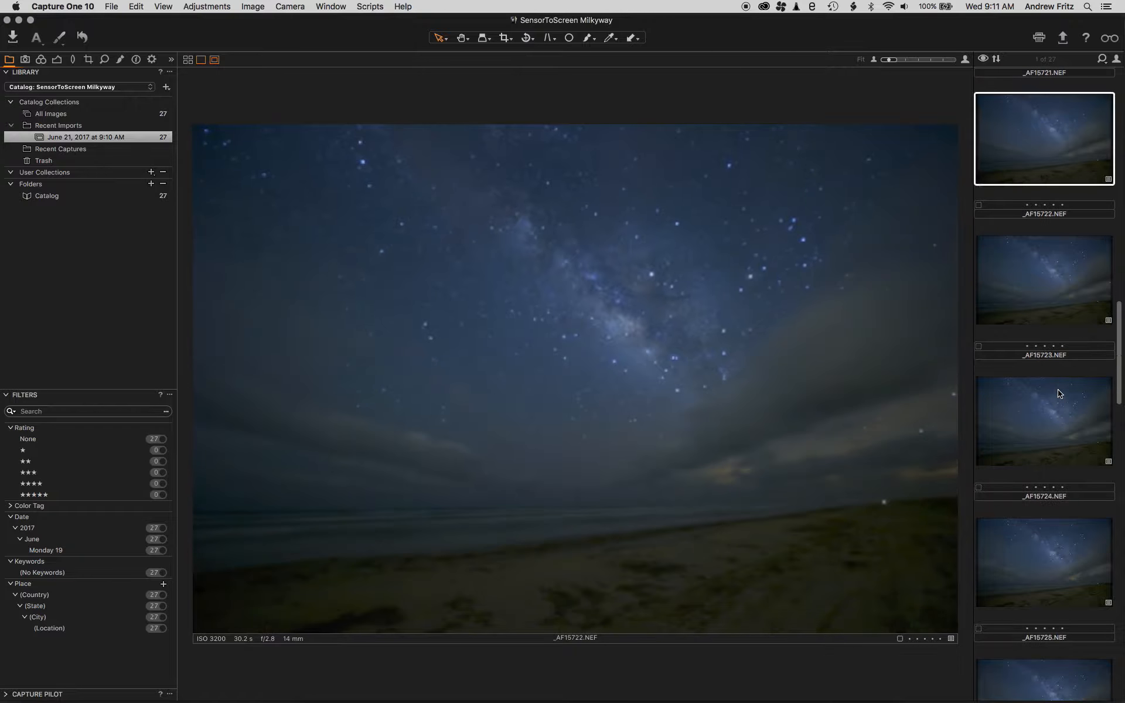
pyautogui.press('Up')
pyautogui.press('Up')
pyautogui.press('Up')
pyautogui.press('Up')
pyautogui.press('Up')
pyautogui.press('Up')
pyautogui.press('Up')
pyautogui.press('Up')
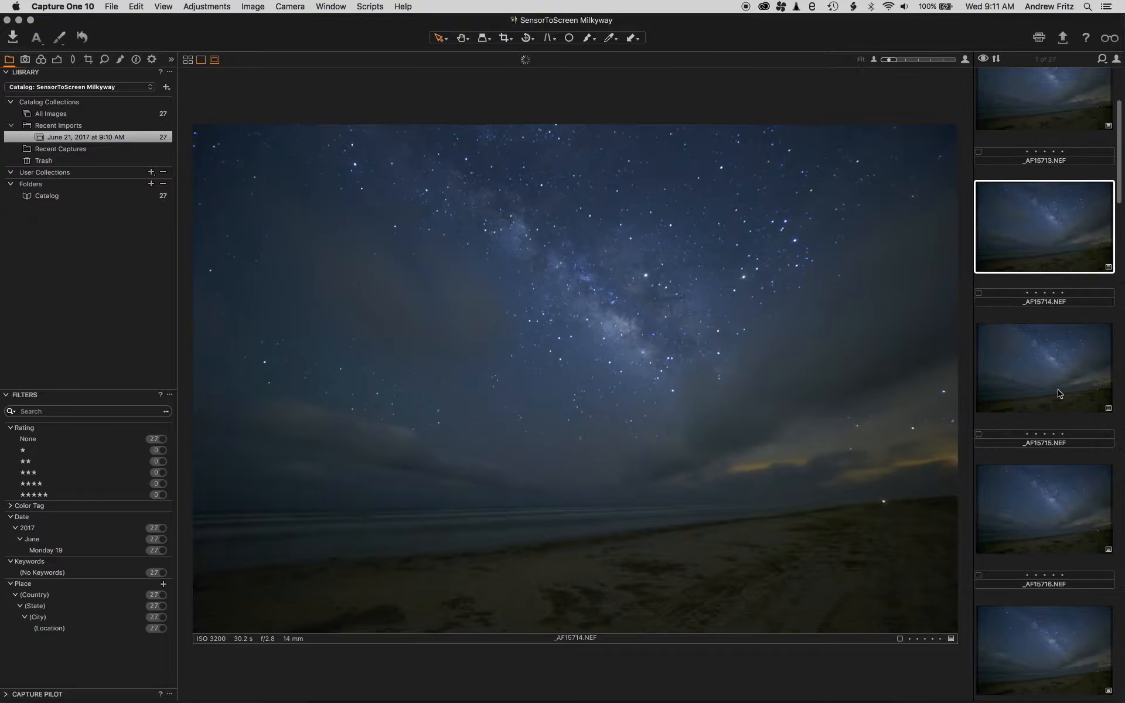
pyautogui.press('Up')
pyautogui.press('Up')
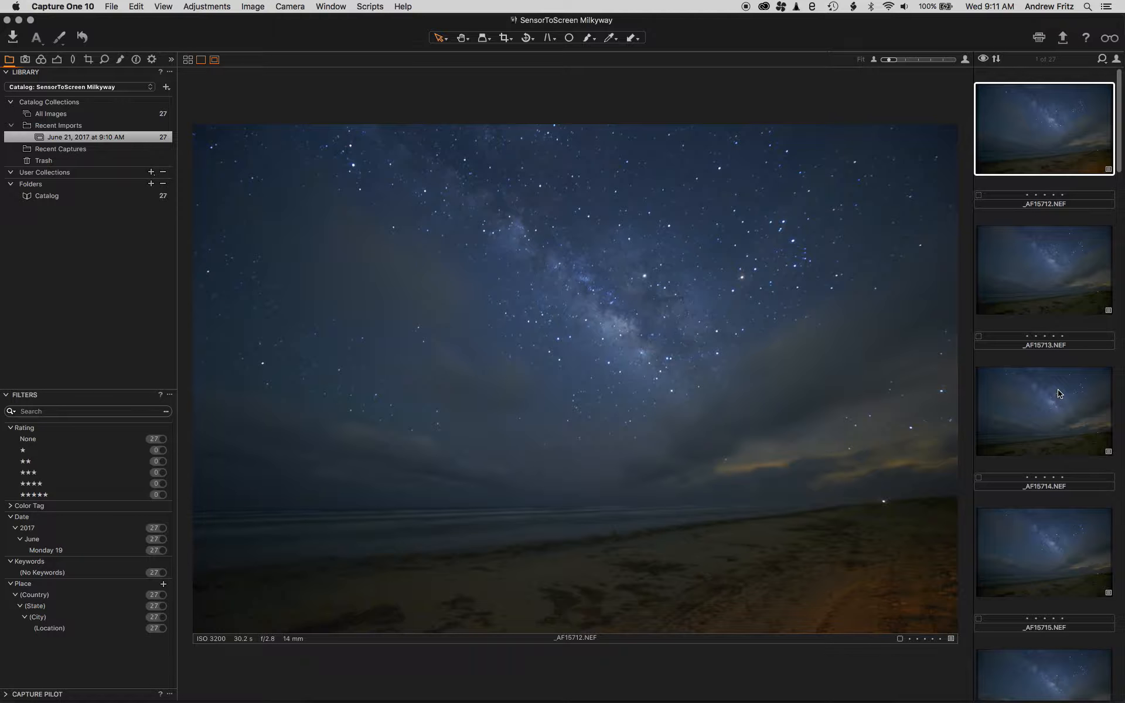
# Review the sequence again from _AF15712.NEF towards the final frames to judge which shot to edit
pyautogui.press('Down')
pyautogui.press('Down')
pyautogui.press('Down')
pyautogui.press('Down')
pyautogui.press('Down')
pyautogui.press('Down')
pyautogui.press('Down')
pyautogui.press('Down')
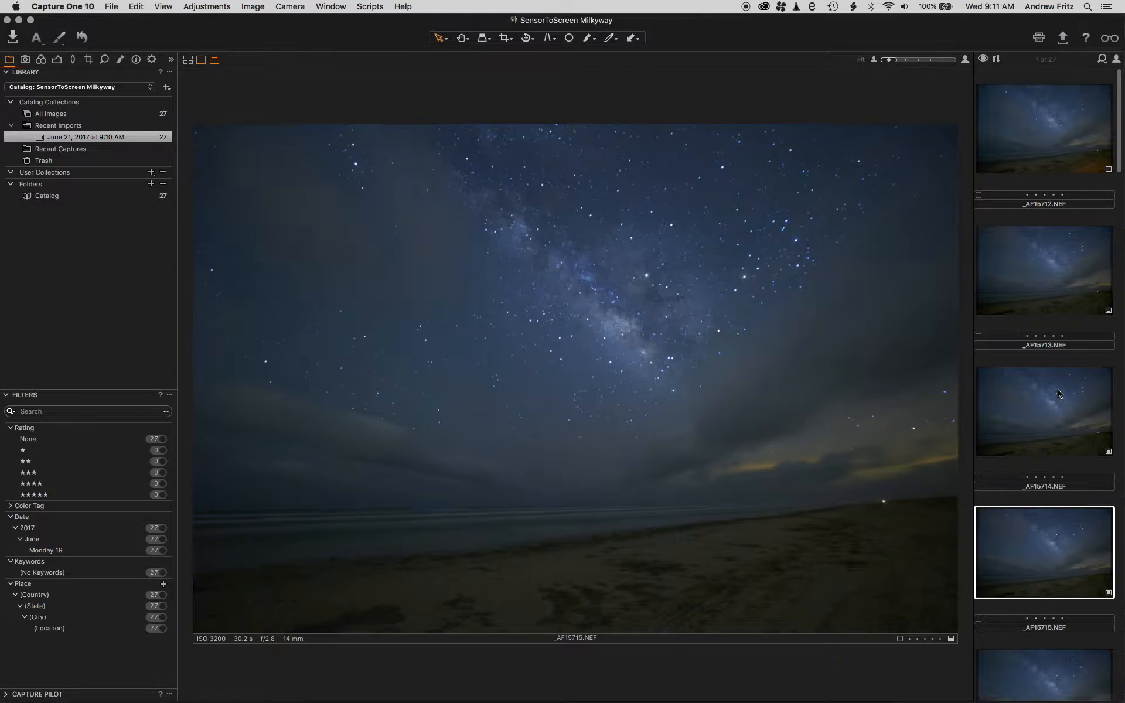
pyautogui.press('Down')
pyautogui.press('Down')
pyautogui.press('Down')
pyautogui.press('Down')
pyautogui.press('Down')
pyautogui.press('Down')
pyautogui.press('Down')
pyautogui.press('Down')
pyautogui.press('Down')
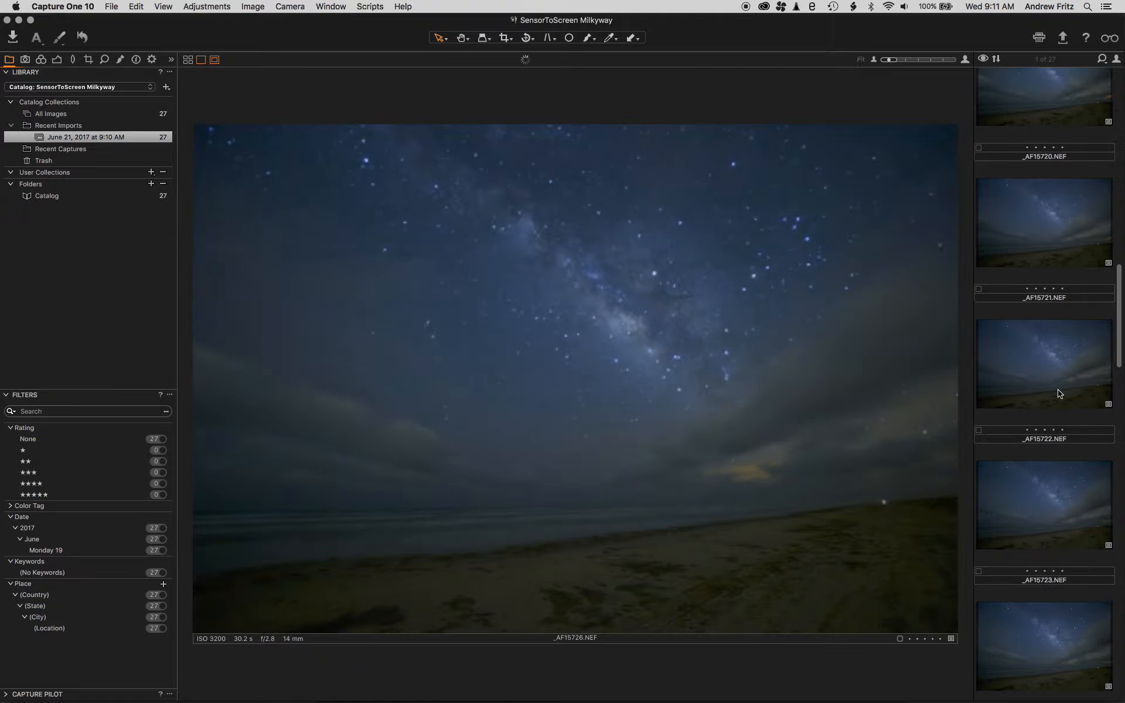
pyautogui.press('Down')
pyautogui.press('Down')
pyautogui.press('Down')
pyautogui.press('Down')
pyautogui.press('Down')
pyautogui.press('Down')
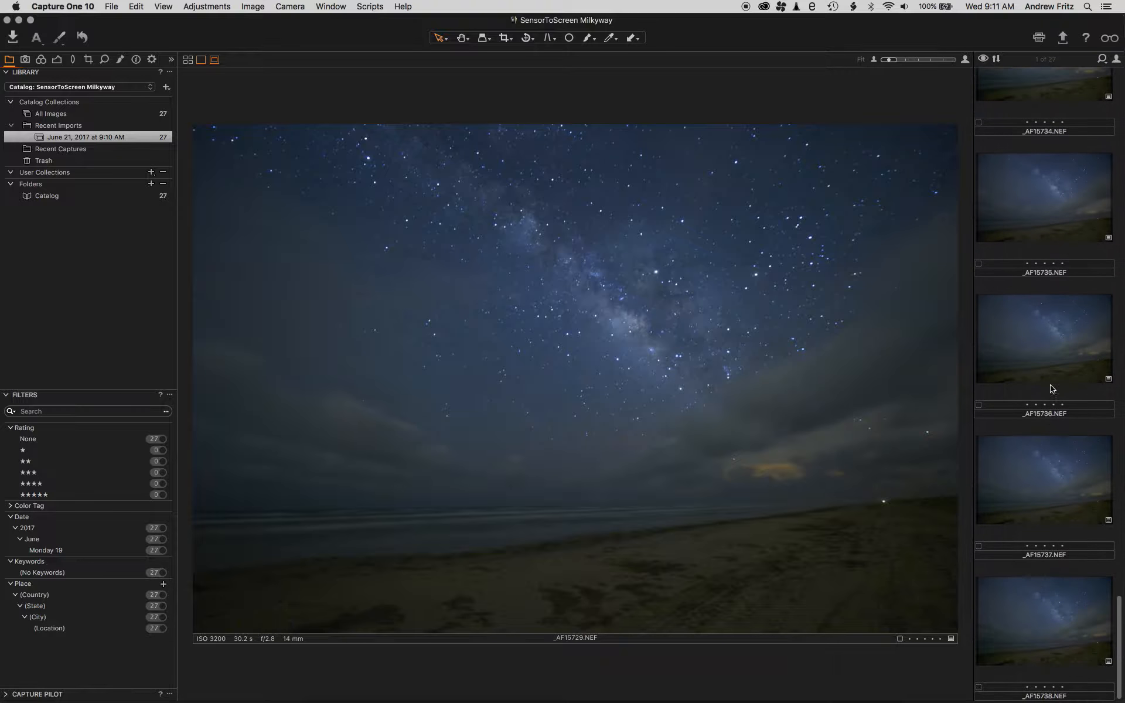
# Compare _AF15736.NEF and _AF15735.NEF with _AF15734.NEF, and rate _AF15734.NEF one star as the chosen shot
pyautogui.click(1053, 322)
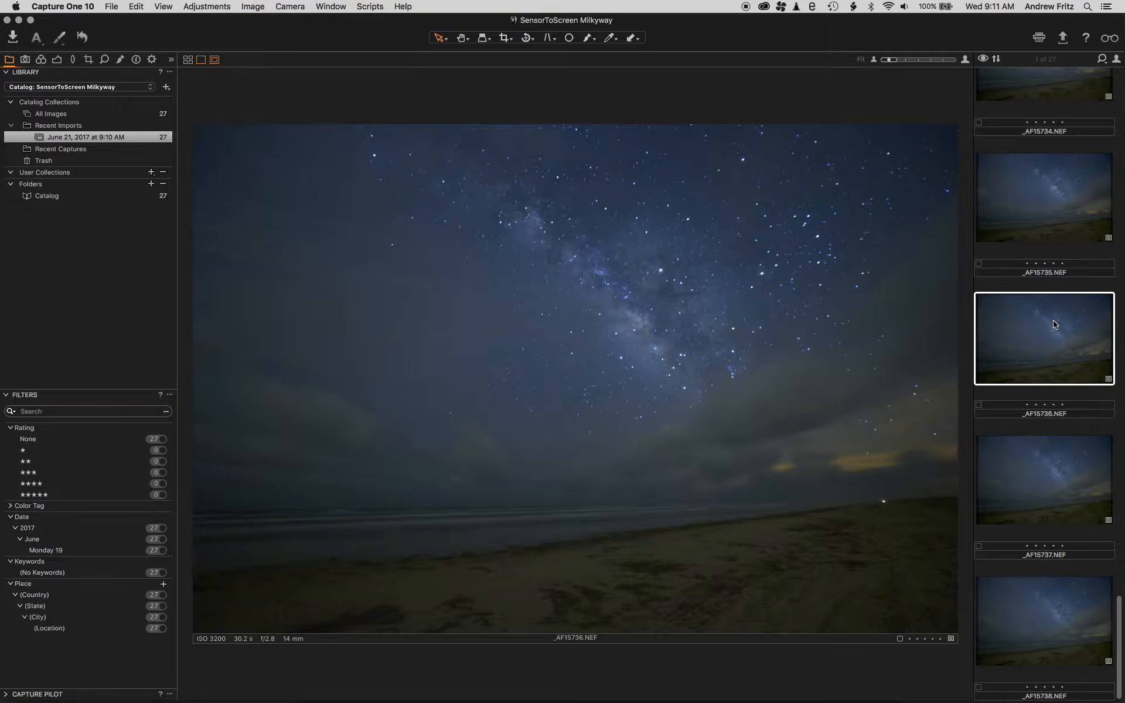
pyautogui.click(1057, 226)
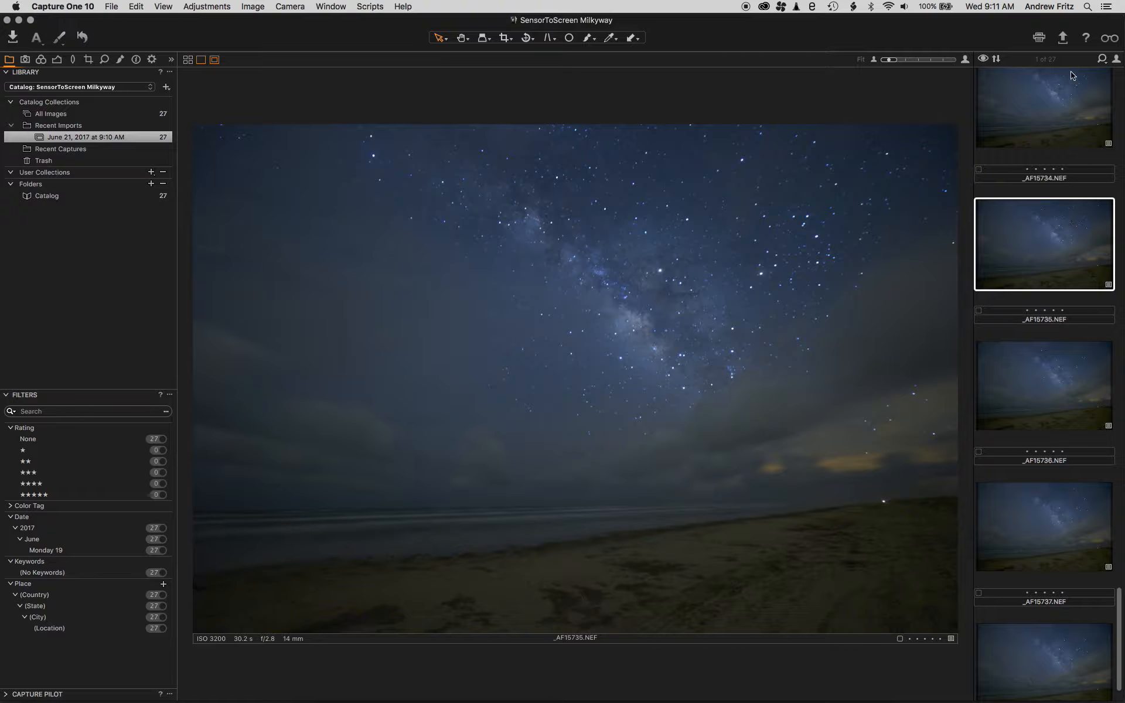
pyautogui.click(1053, 111)
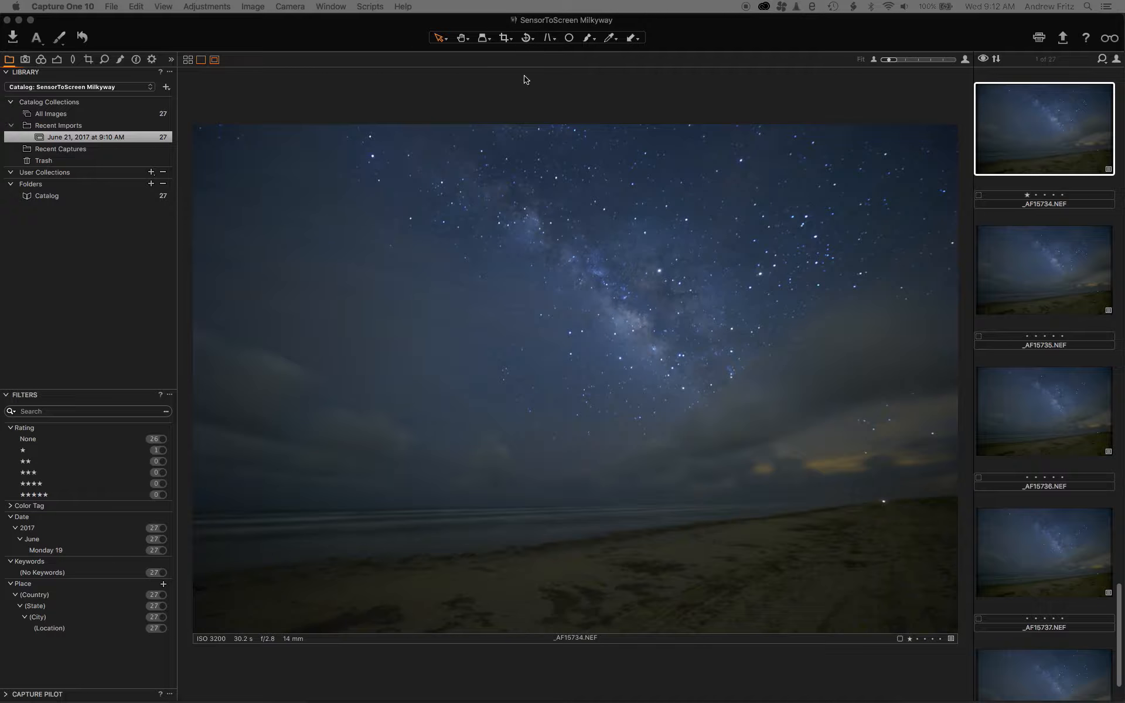
# Straighten _AF15734.NEF along the sea horizon and bring up the exposure adjustments
pyautogui.click(527, 38)
pyautogui.moveTo(328, 510); pyautogui.dragTo(826, 499)
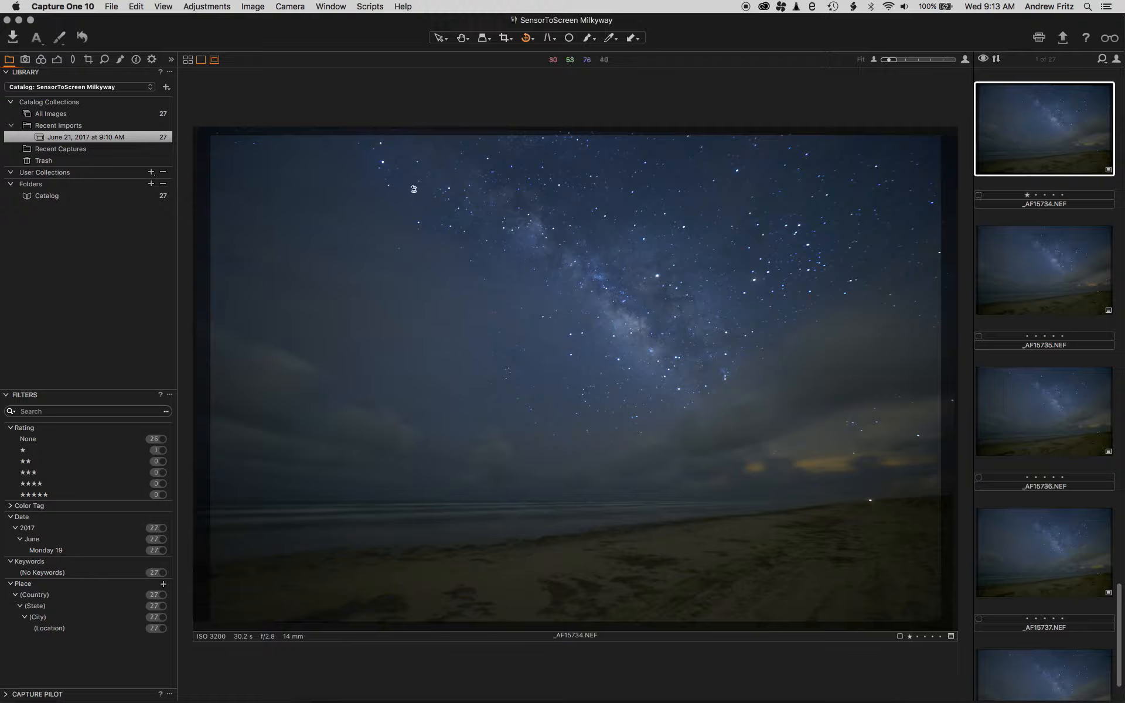
pyautogui.click(58, 59)
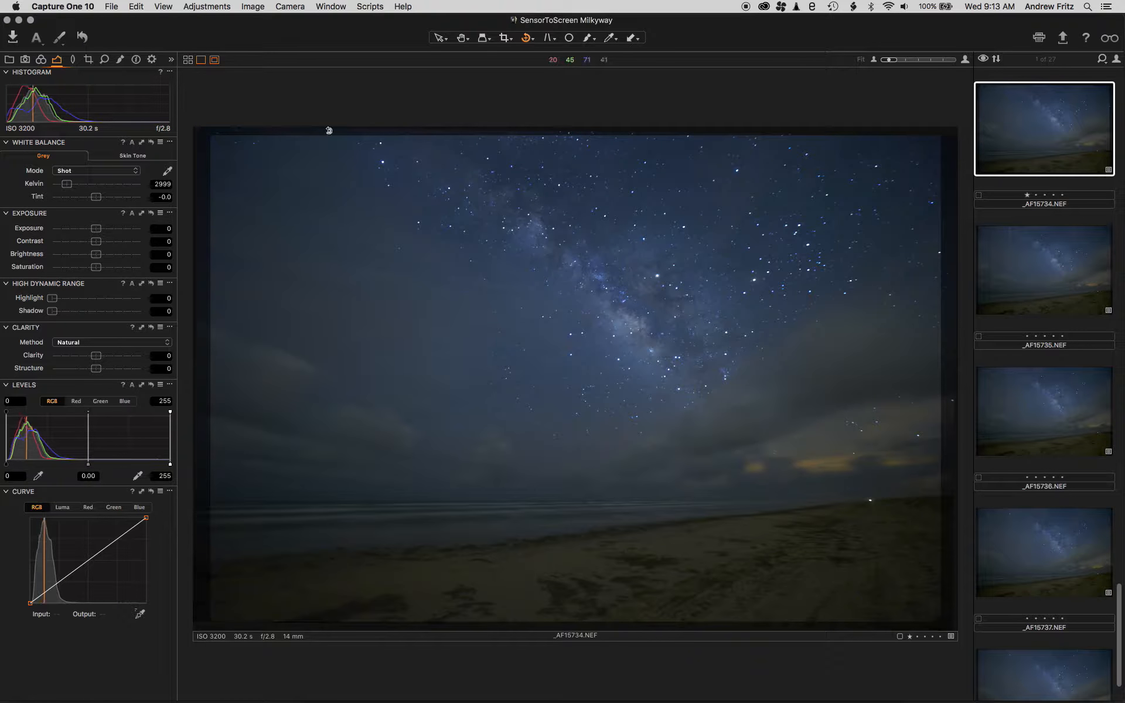
pyautogui.rightClick(129, 452)
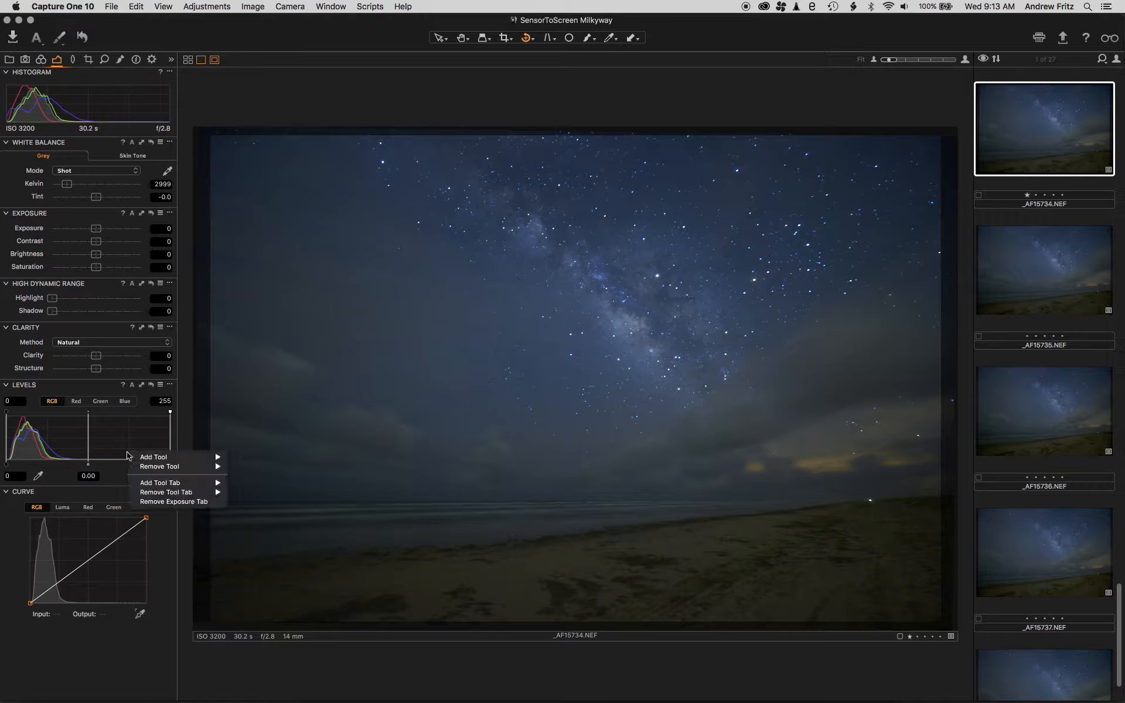
pyautogui.moveTo(176, 457)
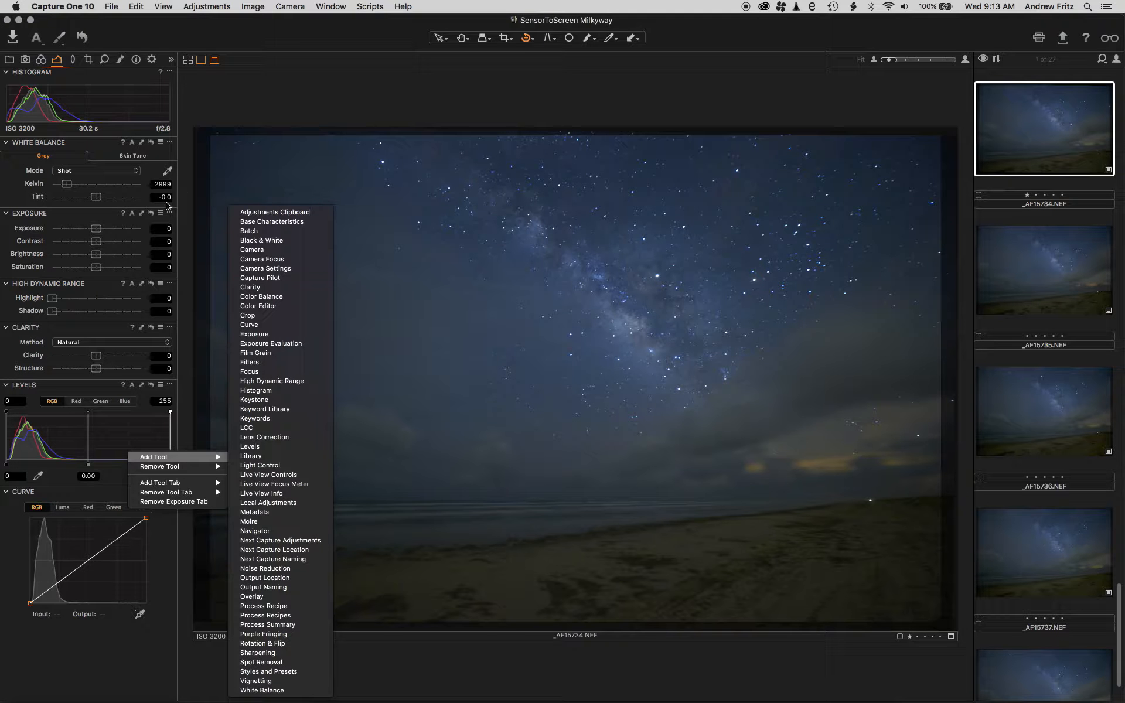
pyautogui.click(107, 678)
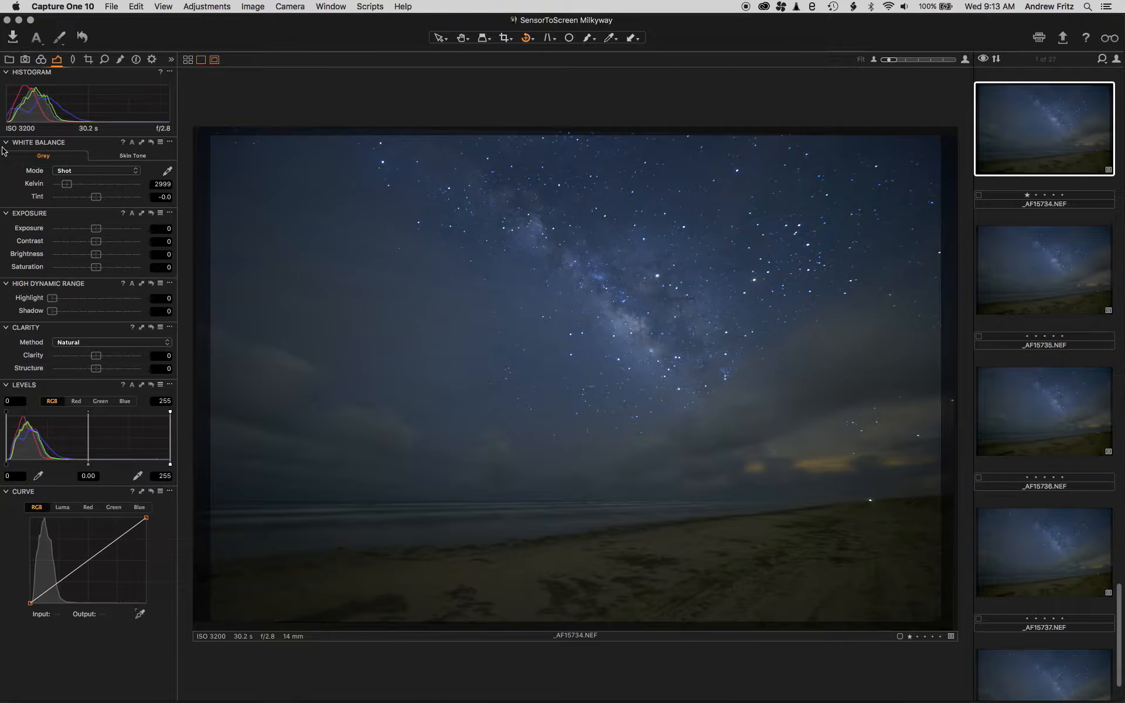
# Set the photo's white balance to 3440 Kelvin and its exposure to 1.33
pyautogui.moveTo(70, 185); pyautogui.dragTo(73, 186)
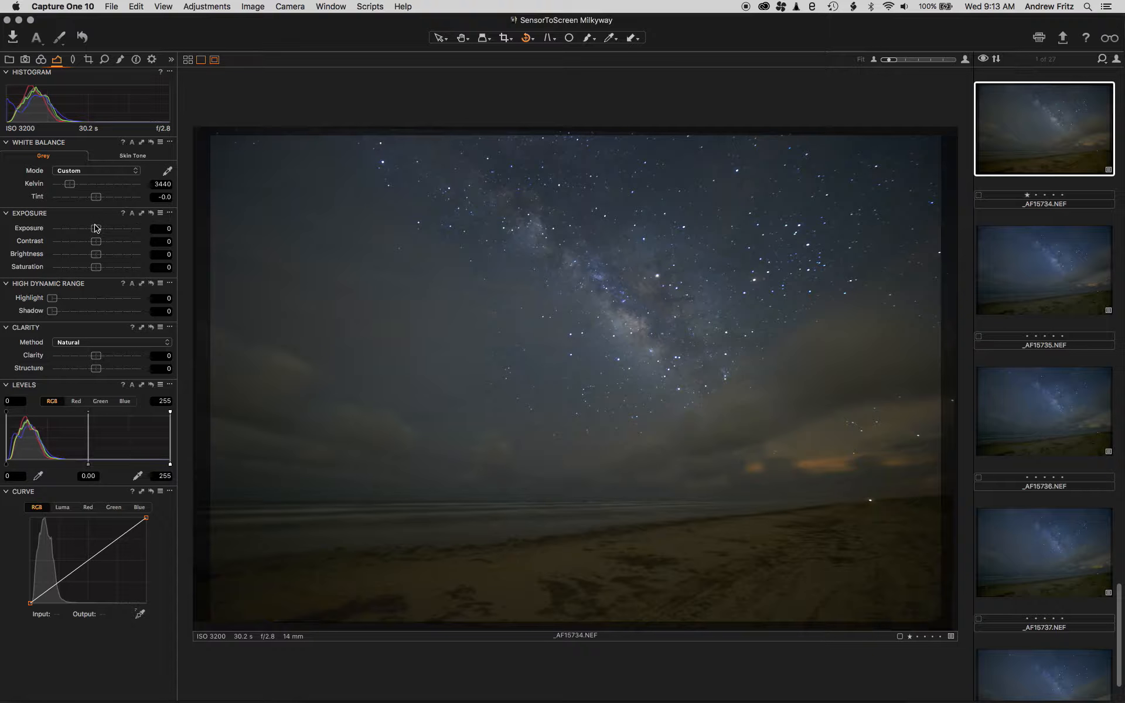
pyautogui.moveTo(96, 228); pyautogui.dragTo(112, 234)
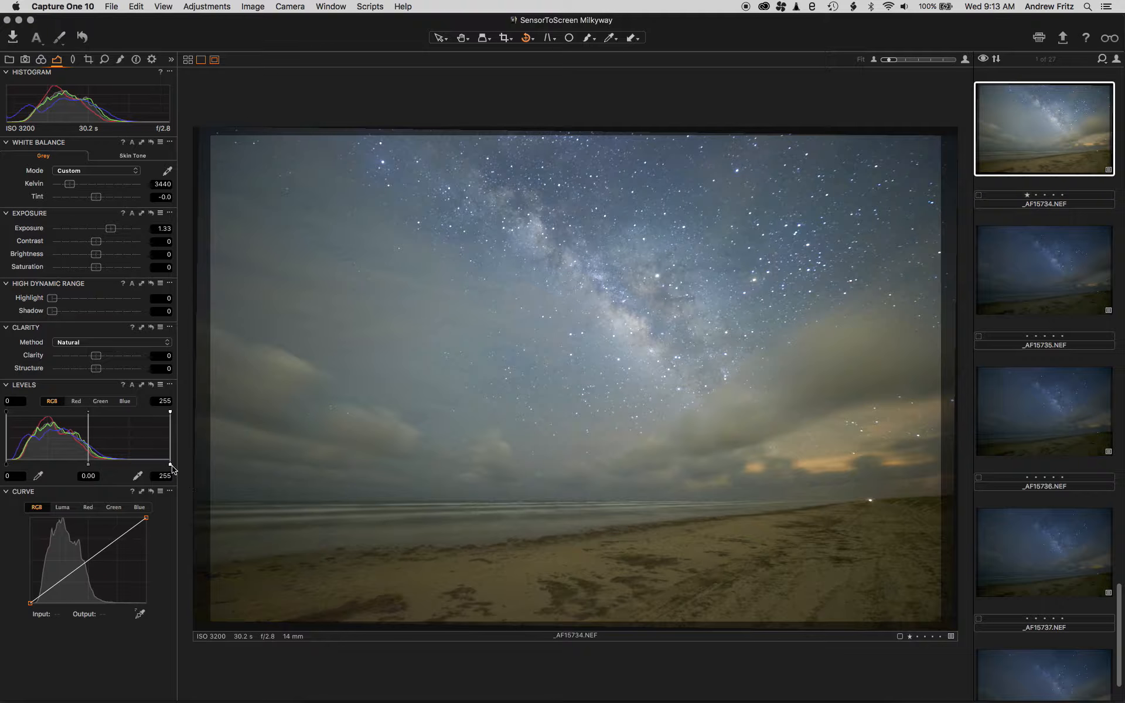
# Set the RGB input levels to 9 for shadows, -0.49 for midtones and 190 for highlights
pyautogui.moveTo(170, 463); pyautogui.dragTo(129, 465)
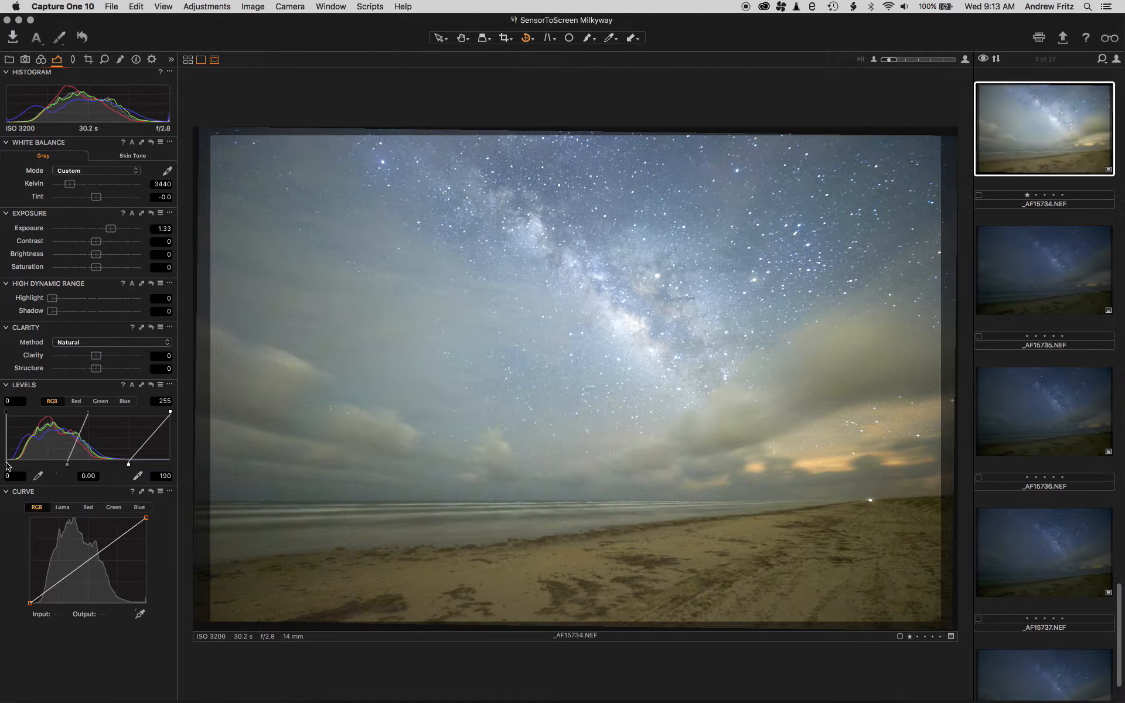
pyautogui.moveTo(6, 464); pyautogui.dragTo(99, 464)
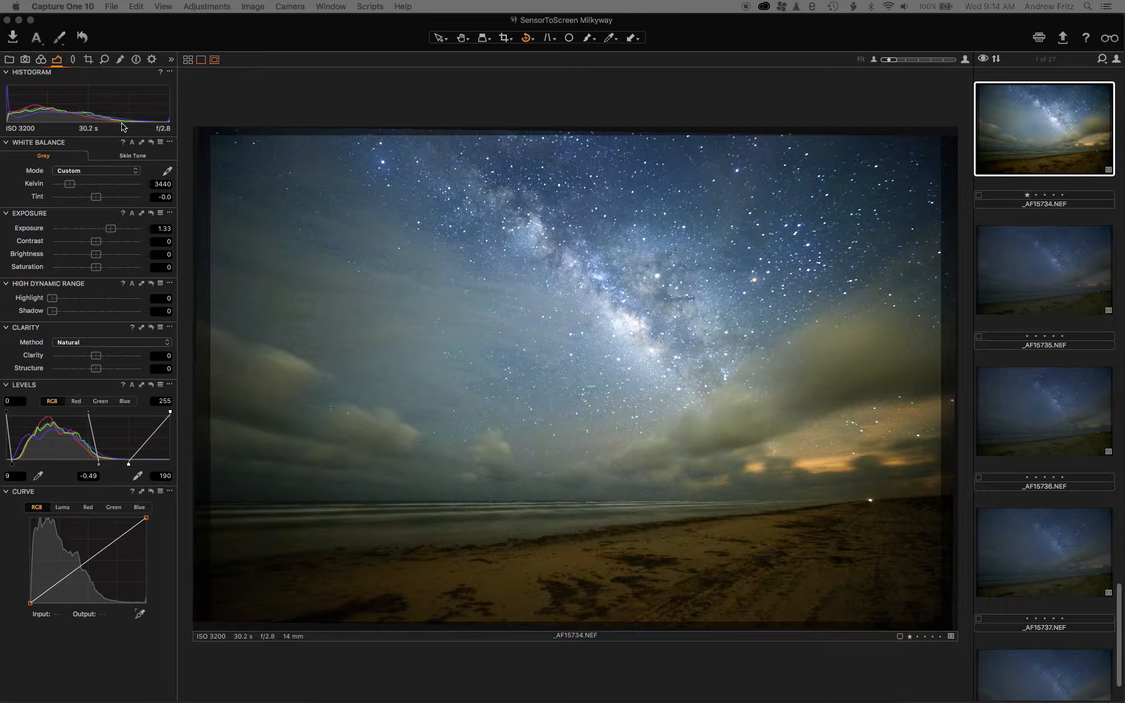
# Add a local adjustment layer named Sky
pyautogui.click(120, 59)
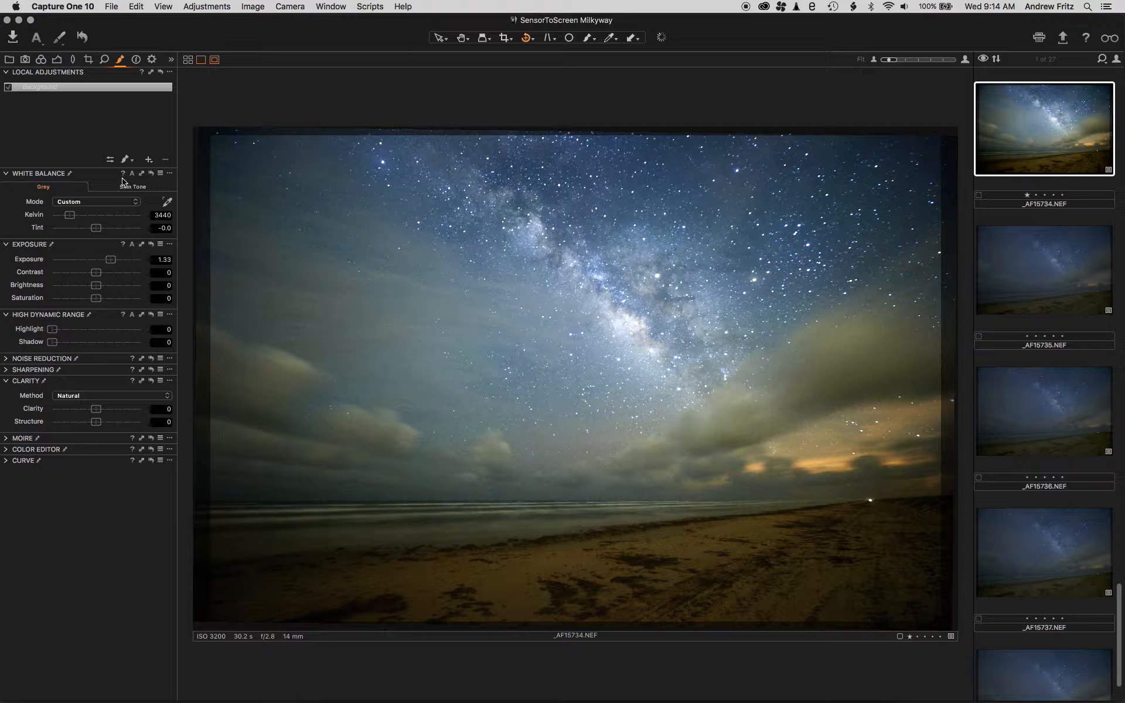
pyautogui.click(149, 159)
pyautogui.write('sky')
pyautogui.press('Return')
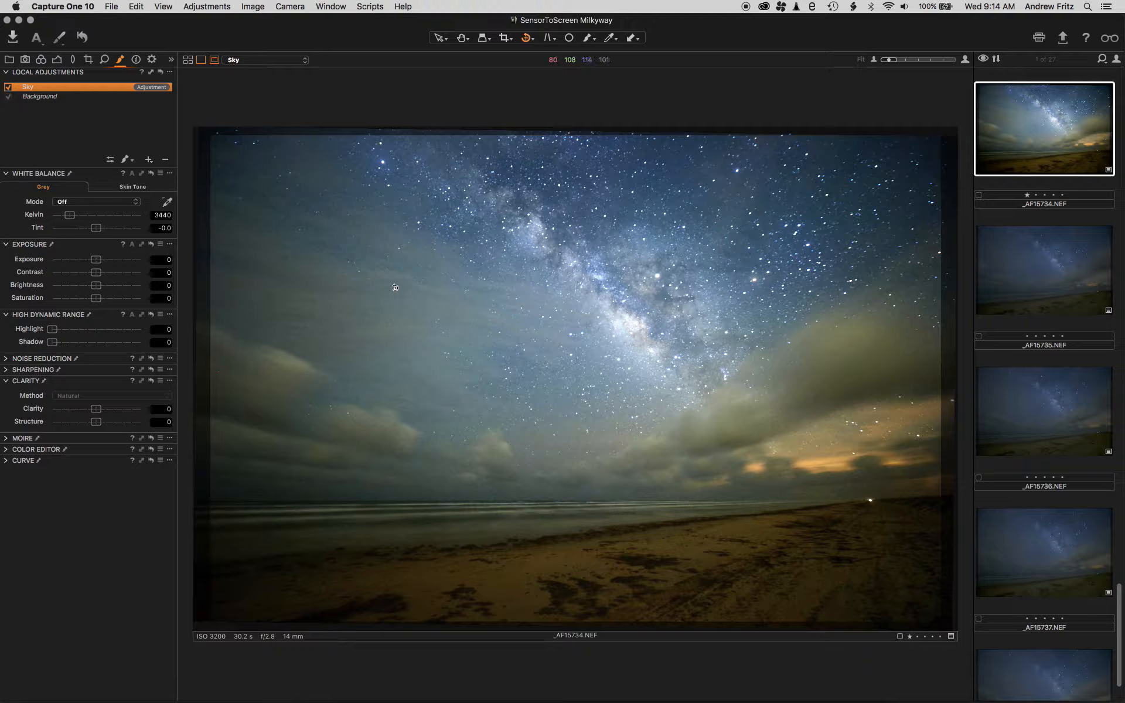
# Draw a gradient mask on the Sky layer that fades out from the low clouds across the horizon to the beach
pyautogui.click(126, 159)
pyautogui.click(179, 193)
pyautogui.moveTo(656, 473); pyautogui.dragTo(649, 540)
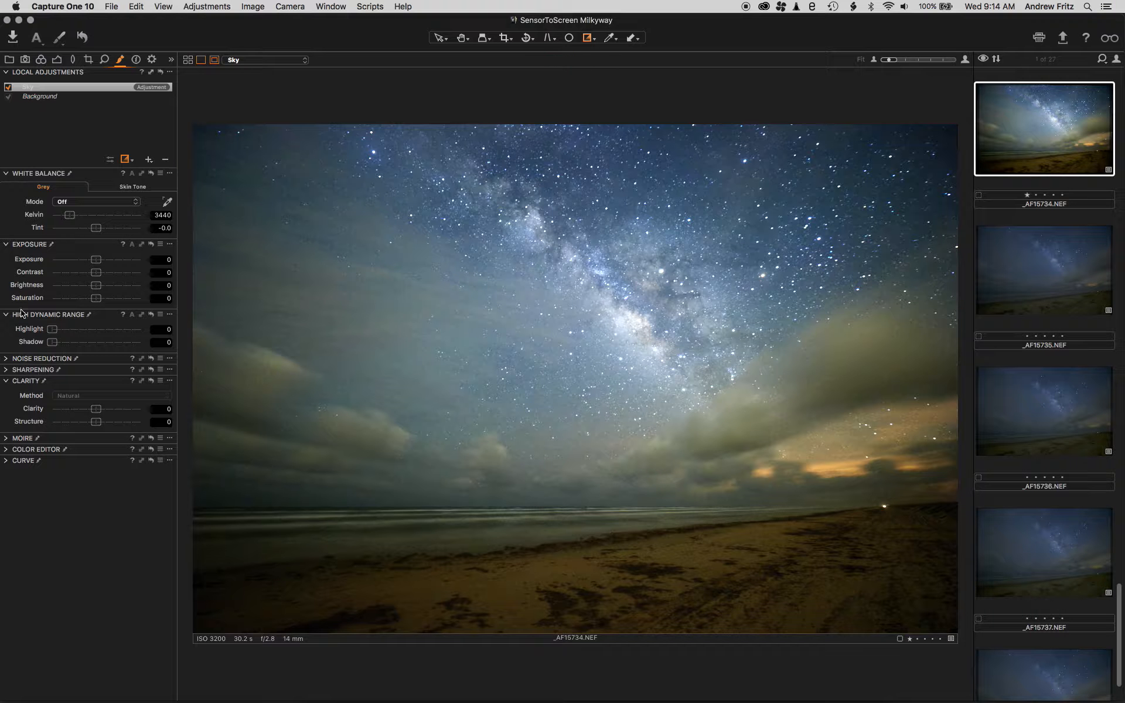
# Set the Sky layer's contrast to 26 and its exposure to -0.59
pyautogui.click(119, 272)
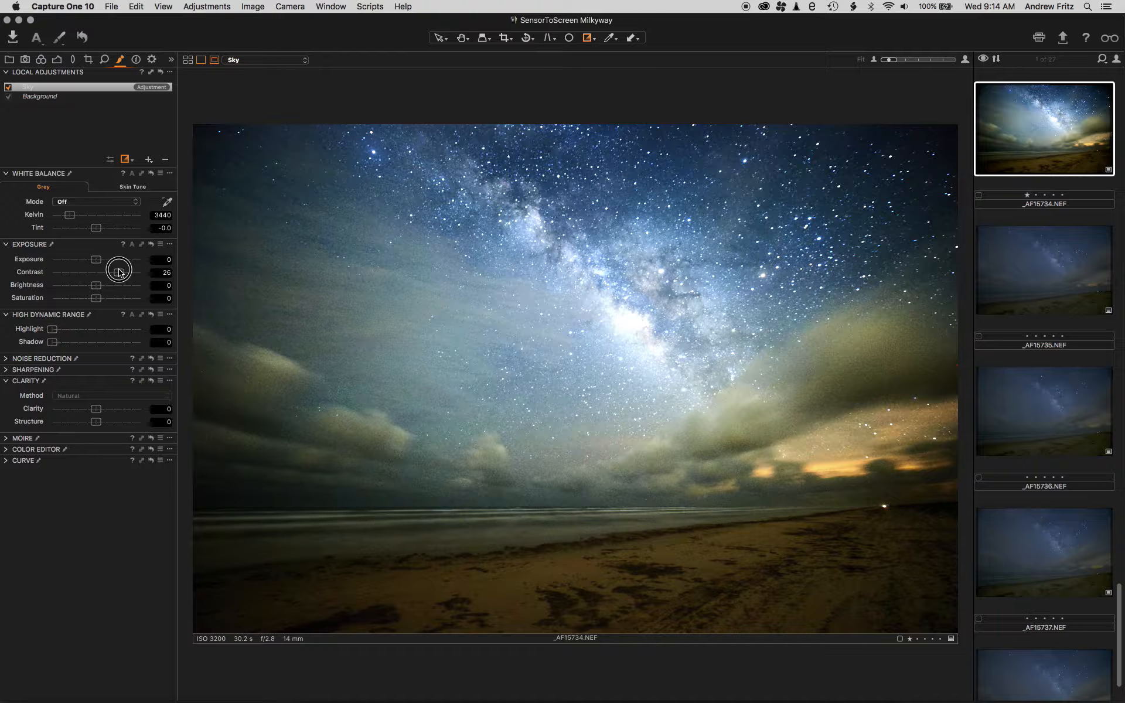
pyautogui.click(92, 259)
pyautogui.scroll(-5, 95, 259)
pyautogui.scroll(3, 96, 259)
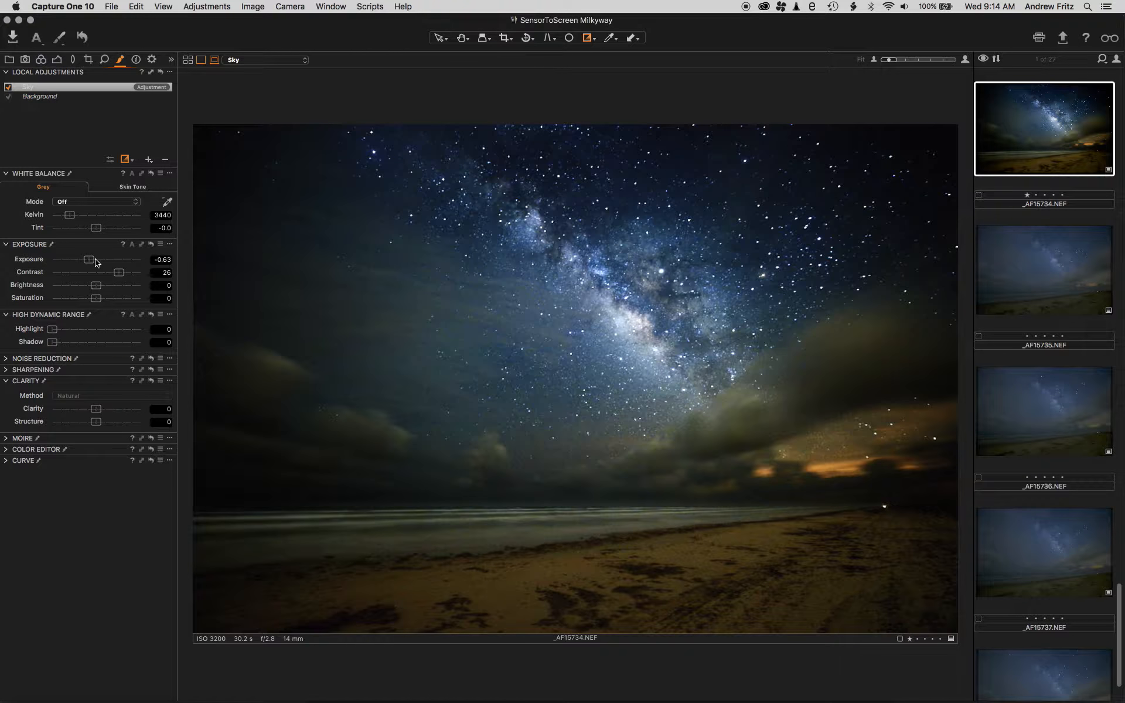
pyautogui.scroll(1, 96, 260)
pyautogui.moveTo(79, 344)
pyautogui.mouseDown()
pyautogui.moveTo(110, 335)
pyautogui.moveTo(100, 350)
pyautogui.mouseUp()
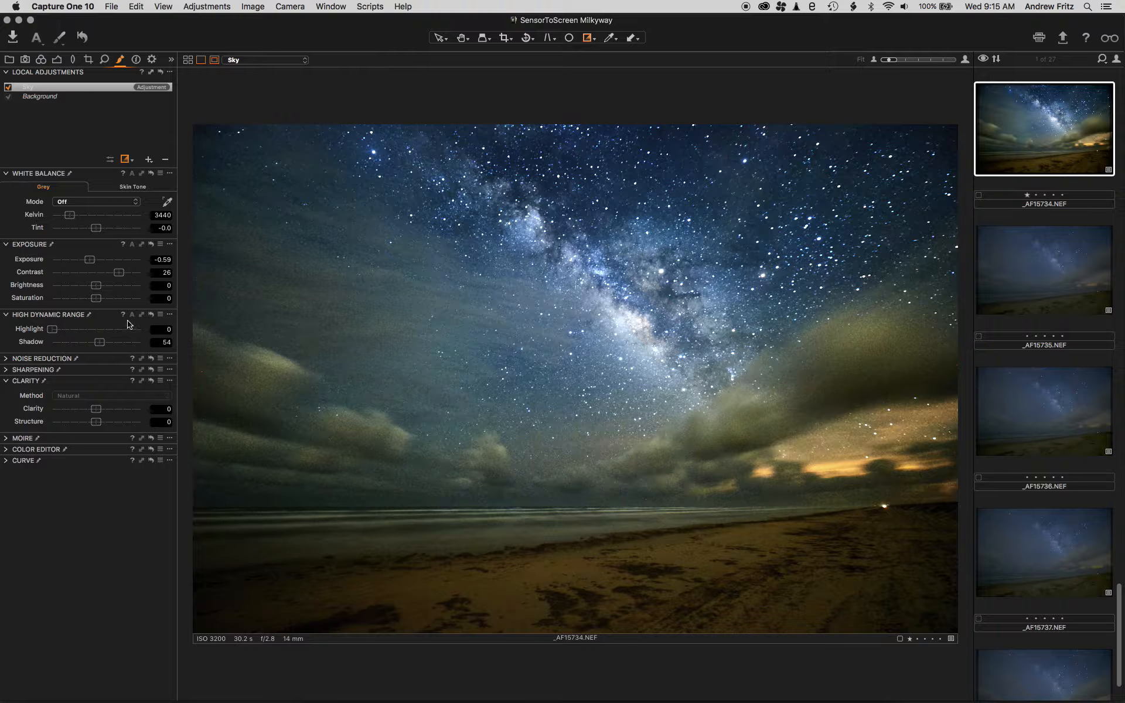
pyautogui.click(105, 348)
pyautogui.doubleClick(103, 344)
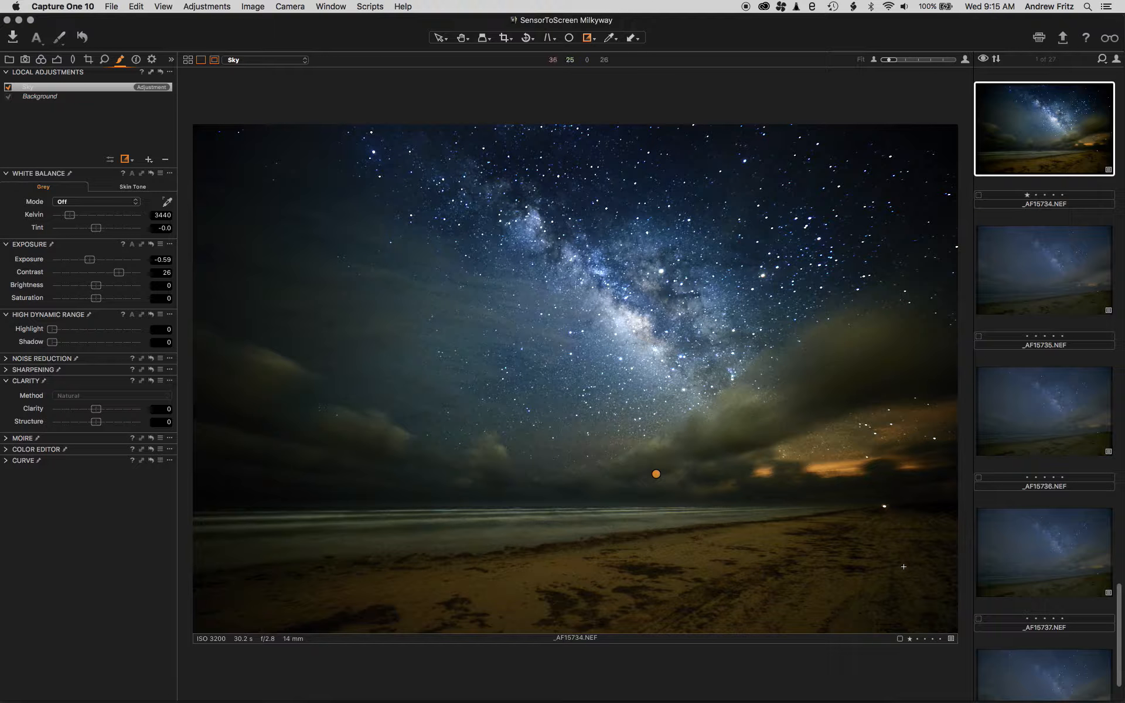
# Set the Sky layer's High Dynamic Range shadow recovery to 50
pyautogui.click(88, 345)
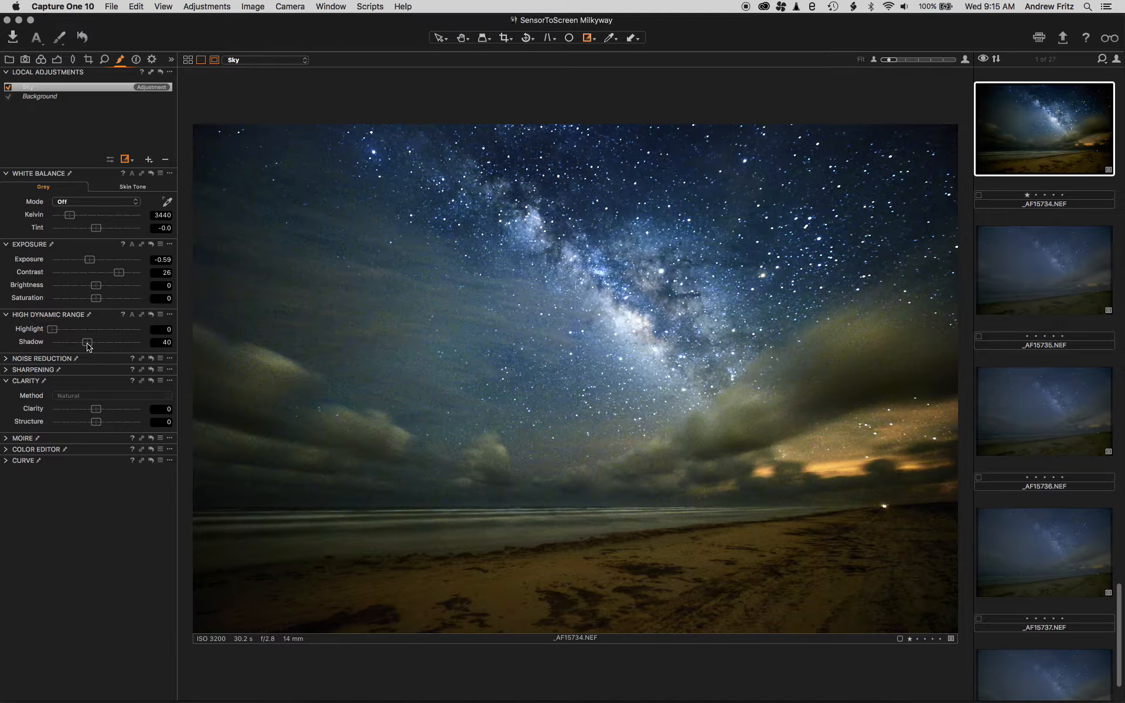
pyautogui.moveTo(88, 345); pyautogui.dragTo(96, 345)
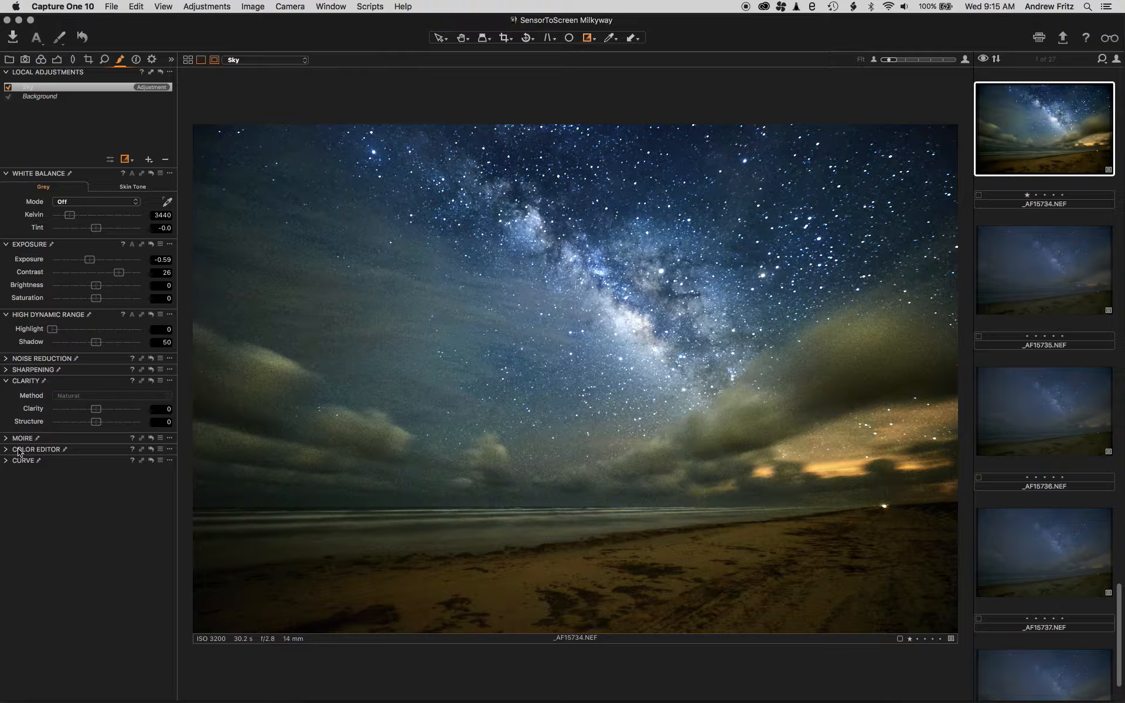
# Set the Sky layer's luminance noise reduction to 100 and inspect the stars at 100% magnification
pyautogui.click(6, 363)
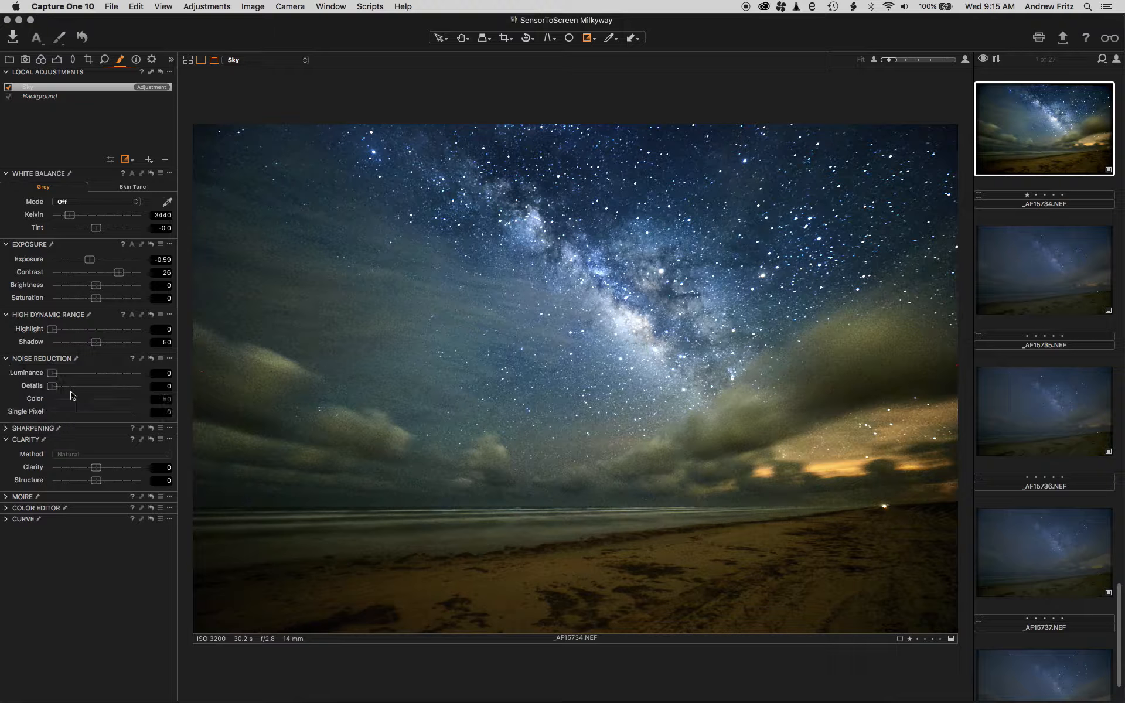
pyautogui.moveTo(58, 374); pyautogui.dragTo(91, 374)
pyautogui.moveTo(14, 377); pyautogui.dragTo(88, 375)
pyautogui.scroll(6, 803, 393)
pyautogui.scroll(-3, 800, 399)
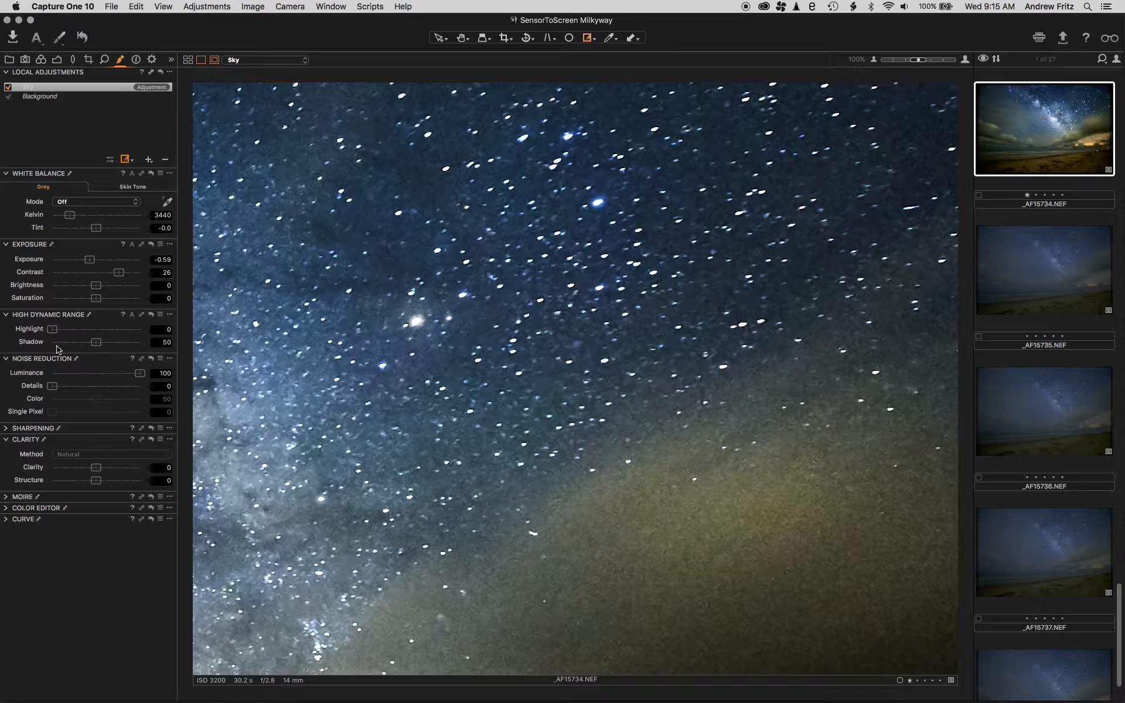
# Set the whole photo's Clarity to -37 and Structure to -26 with the Natural method
pyautogui.click(56, 59)
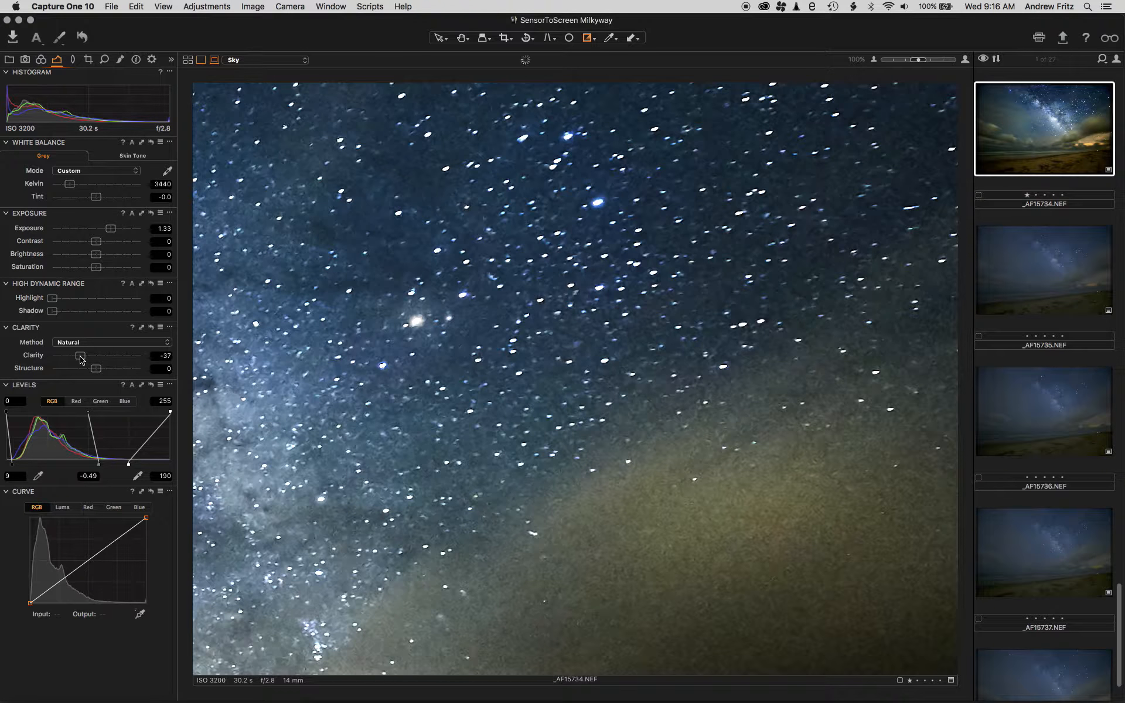
pyautogui.moveTo(80, 367); pyautogui.dragTo(86, 371)
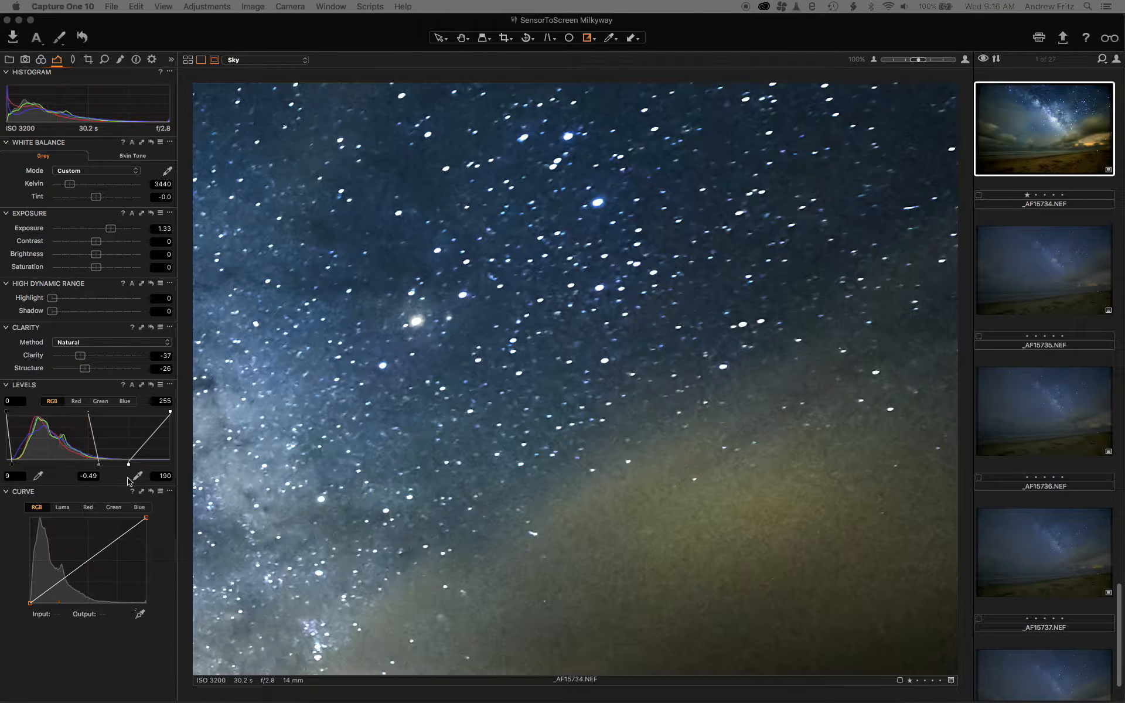
# Set the whole photo's Clarity to -33 and Structure to -18, and inspect the Milky Way up close
pyautogui.moveTo(81, 356); pyautogui.dragTo(92, 375)
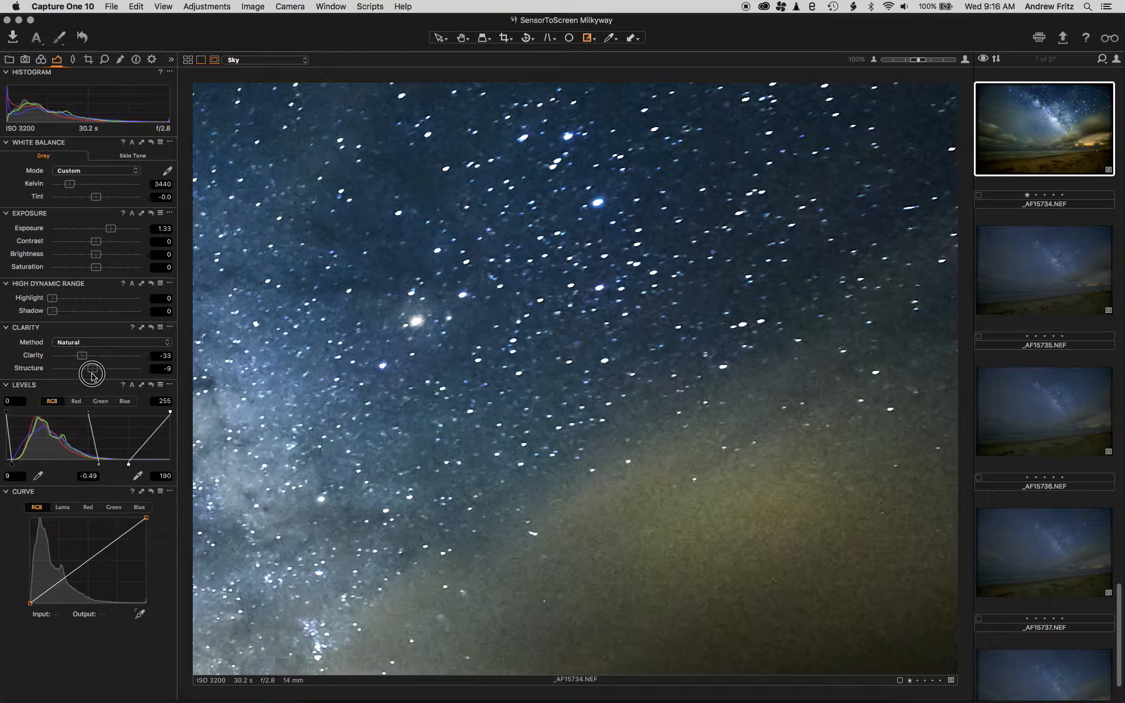
pyautogui.moveTo(92, 376); pyautogui.dragTo(88, 375)
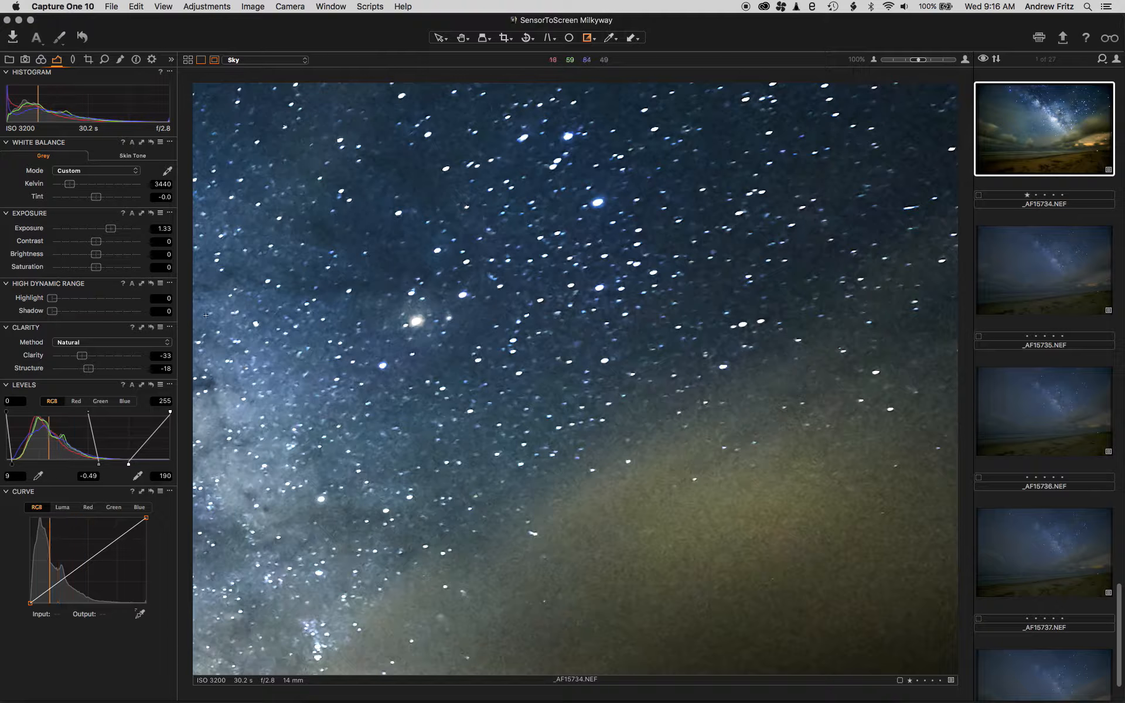
pyautogui.press(',')
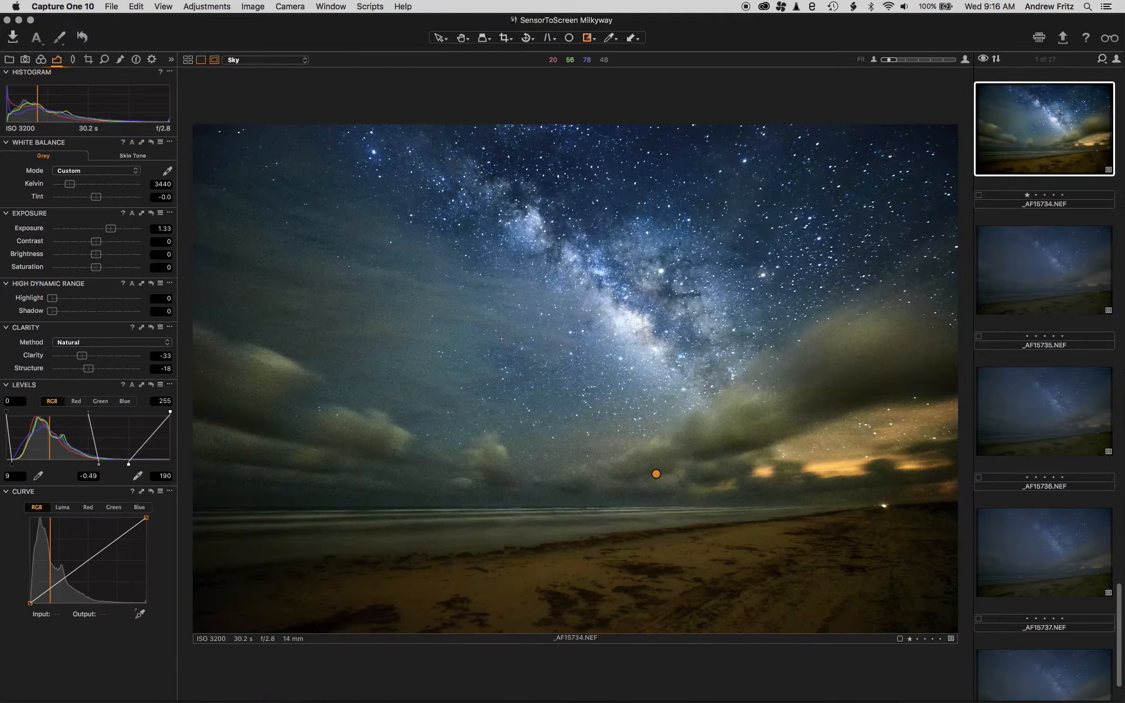
pyautogui.scroll(10, 502, 338)
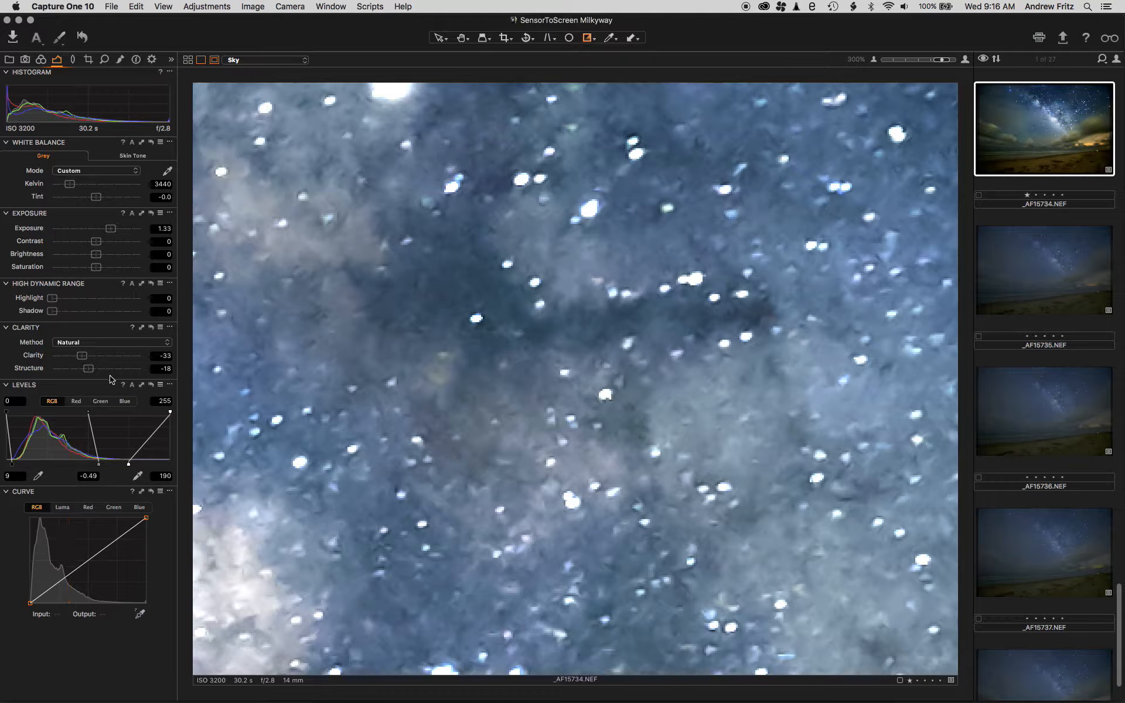
# Try the whole photo's Clarity at 100 and at -100 to compare the effect on the stars
pyautogui.moveTo(82, 355); pyautogui.dragTo(248, 359)
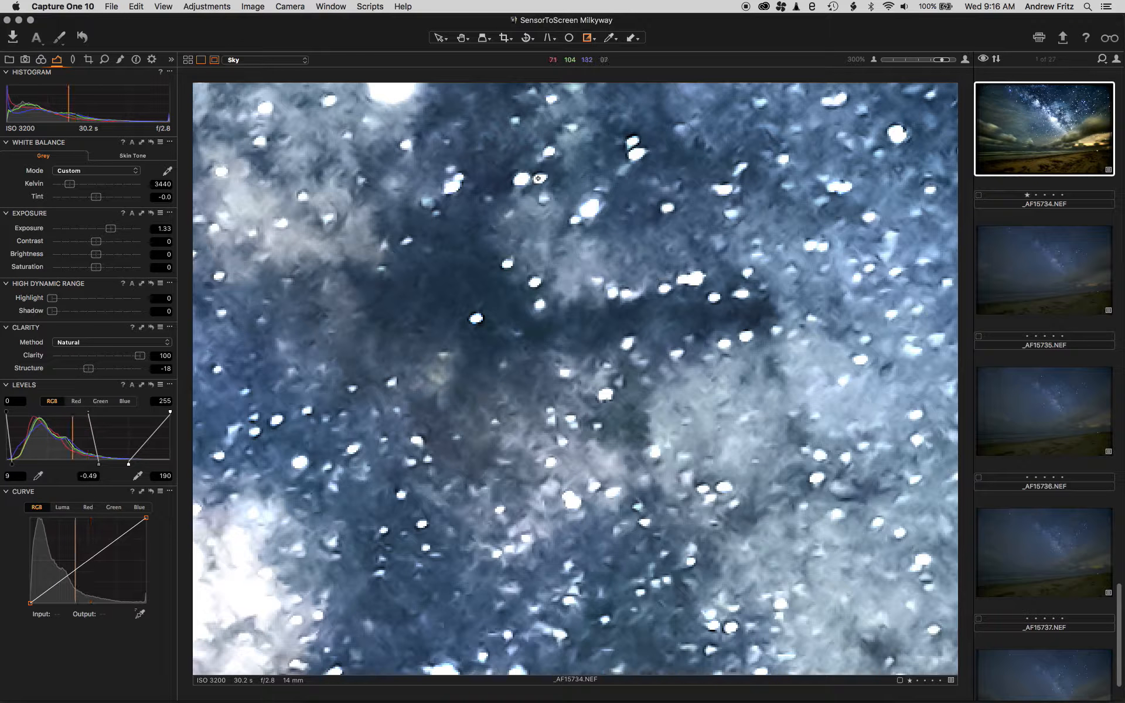
pyautogui.moveTo(140, 355); pyautogui.dragTo(31, 356)
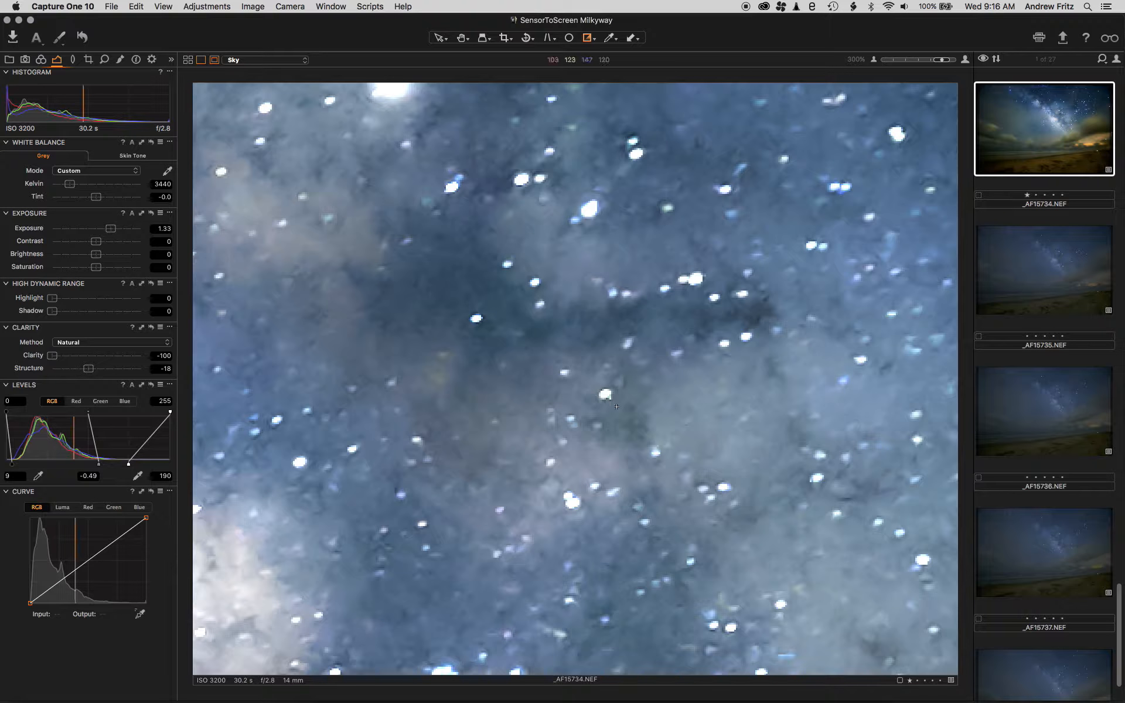
pyautogui.scroll(-10, 326, 401)
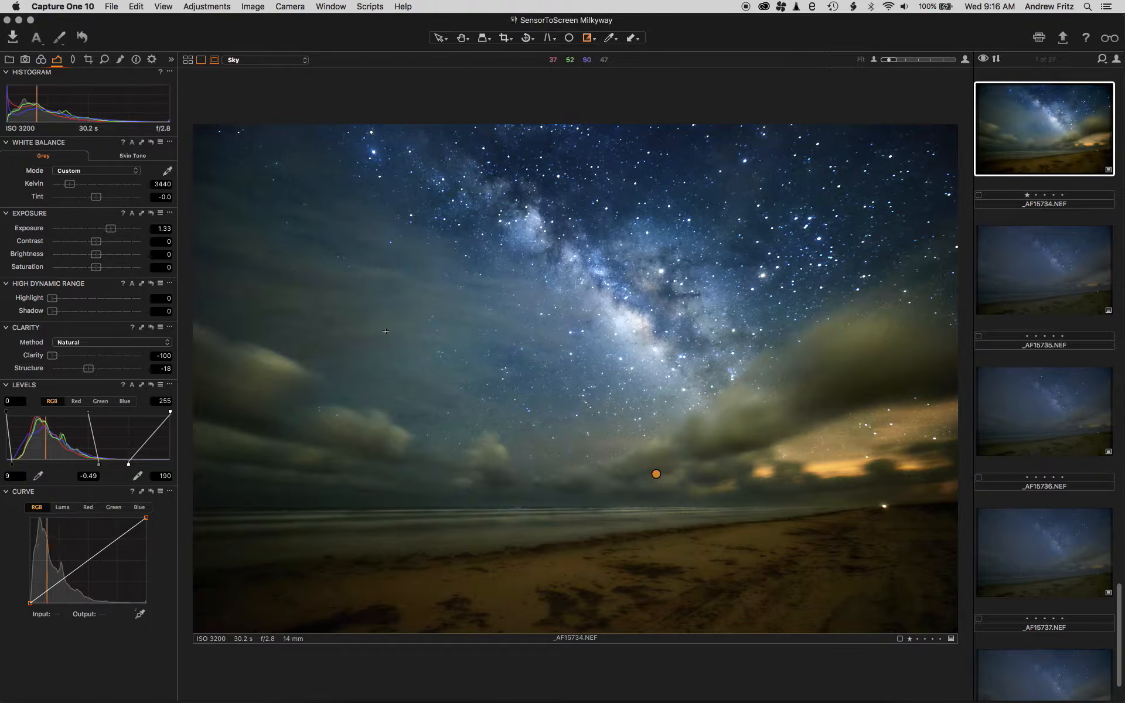
# Set the whole photo's Clarity to -31 and try Structure at 100, inspecting the stars at up to 400% magnification
pyautogui.moveTo(61, 358); pyautogui.dragTo(270, 372)
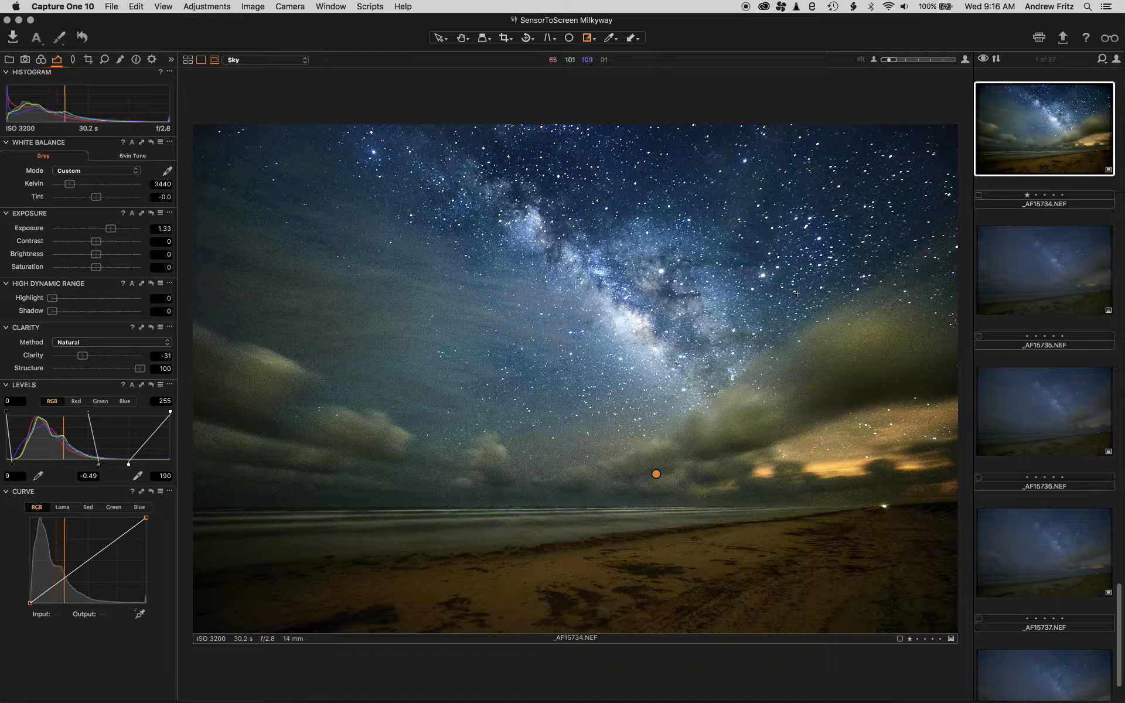
pyautogui.scroll(3, 594, 267)
pyautogui.scroll(3, 594, 267)
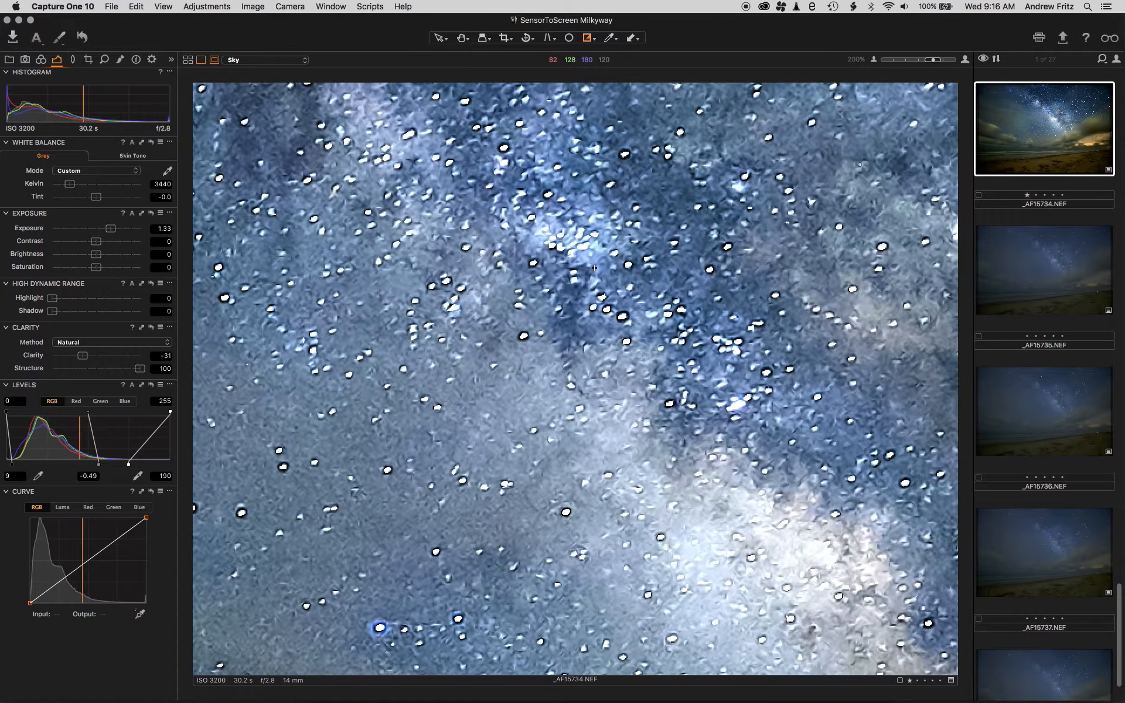
pyautogui.scroll(2, 737, 391)
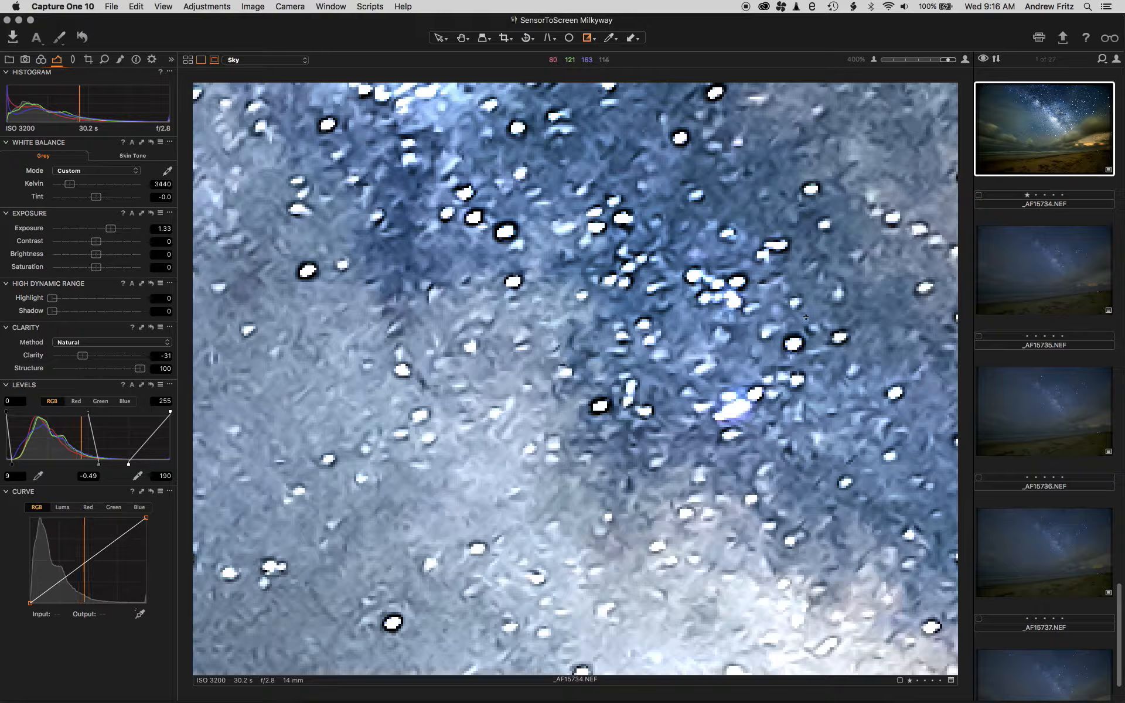
# Set the whole photo's Structure to -23 and compare the picture with the Clarity settings reset
pyautogui.moveTo(140, 369); pyautogui.dragTo(96, 369)
pyautogui.scroll(-5, 669, 334)
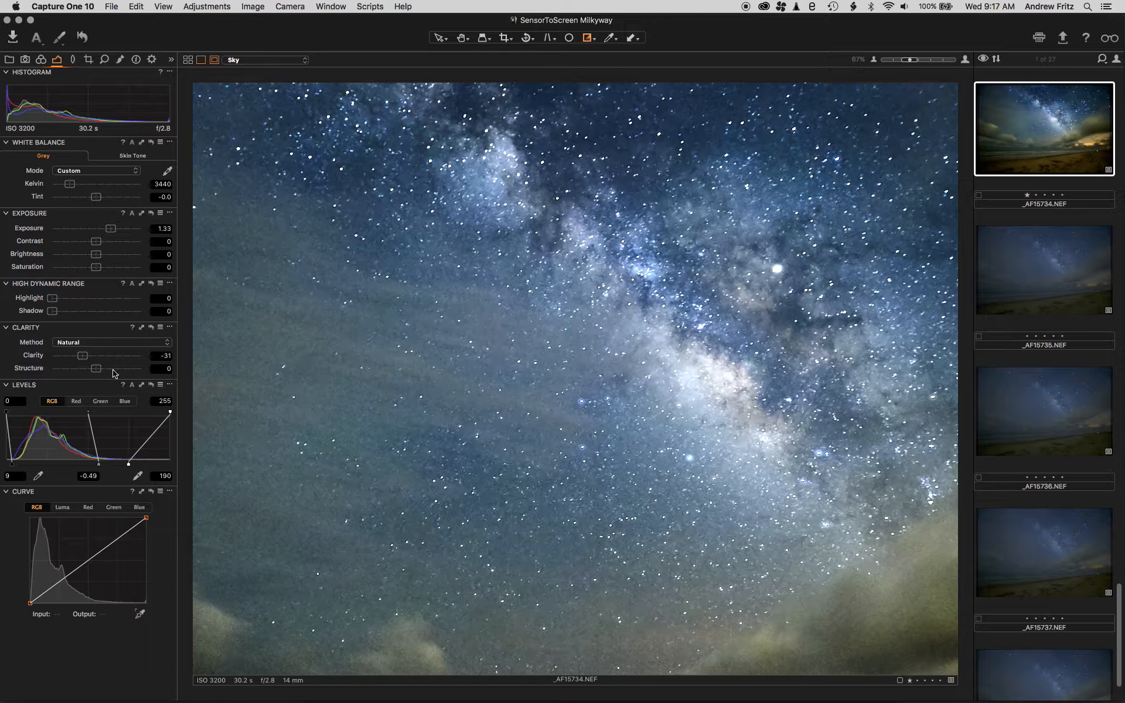
pyautogui.moveTo(96, 369); pyautogui.dragTo(85, 372)
pyautogui.scroll(-2, 709, 287)
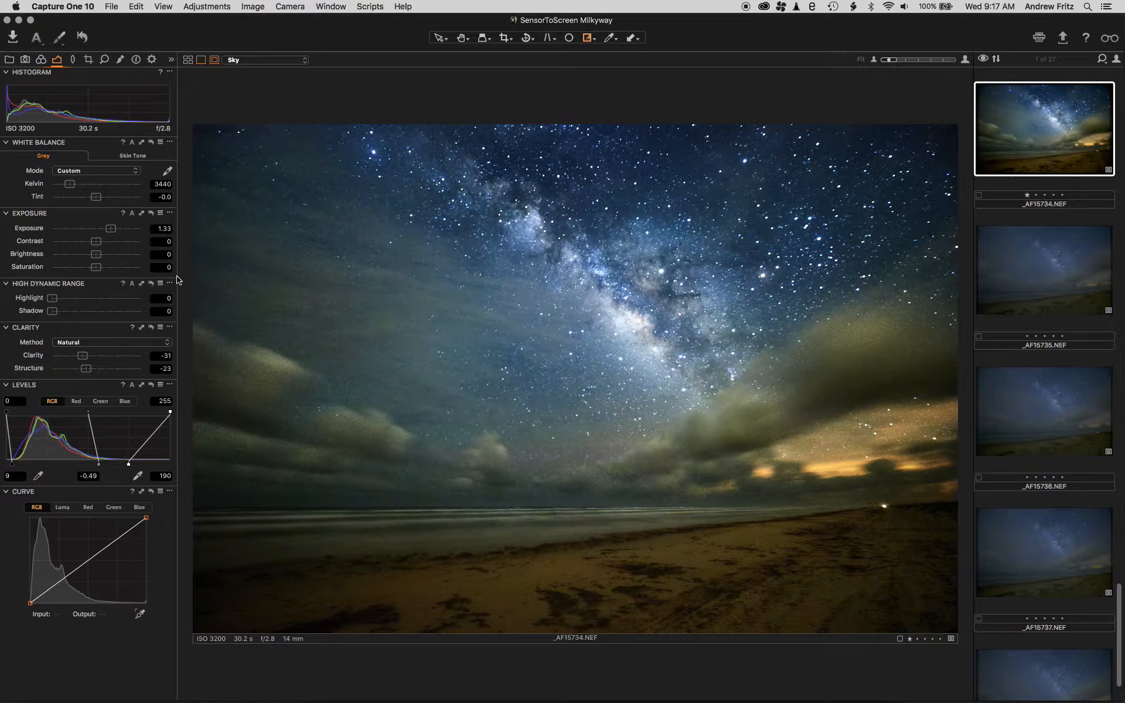
pyautogui.click(151, 328)
pyautogui.press('super+z')
# Add a local adjustment layer named Ground and place its gradient mask over the beach below the horizon
pyautogui.click(120, 59)
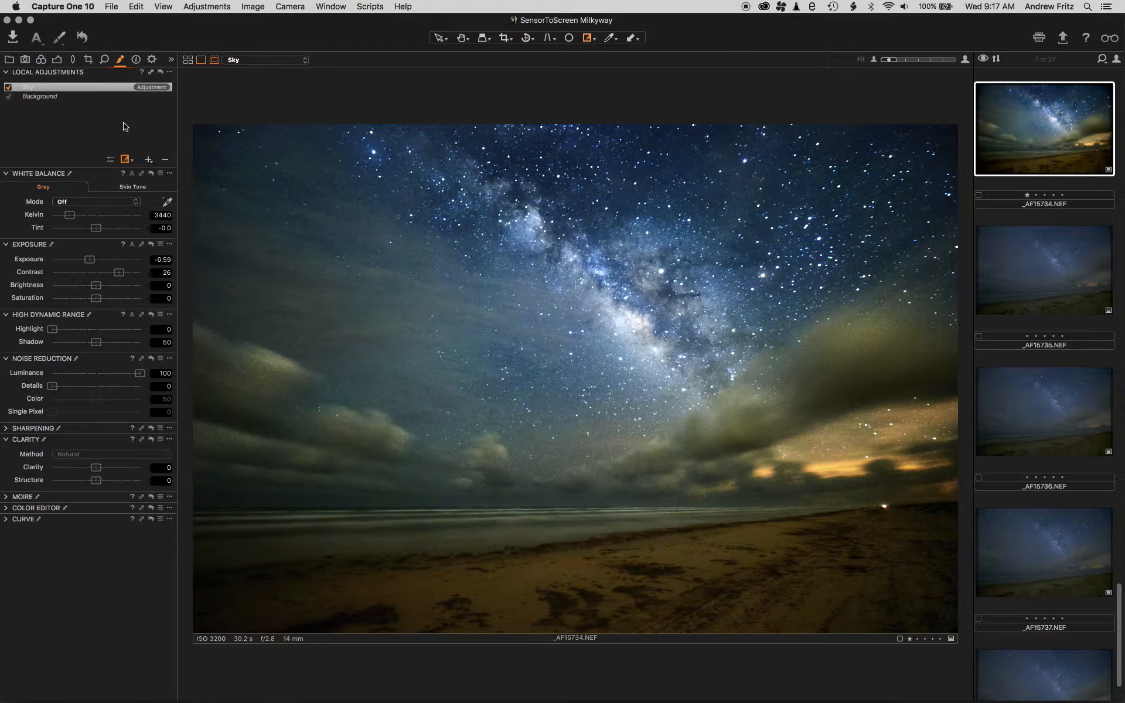
pyautogui.click(149, 160)
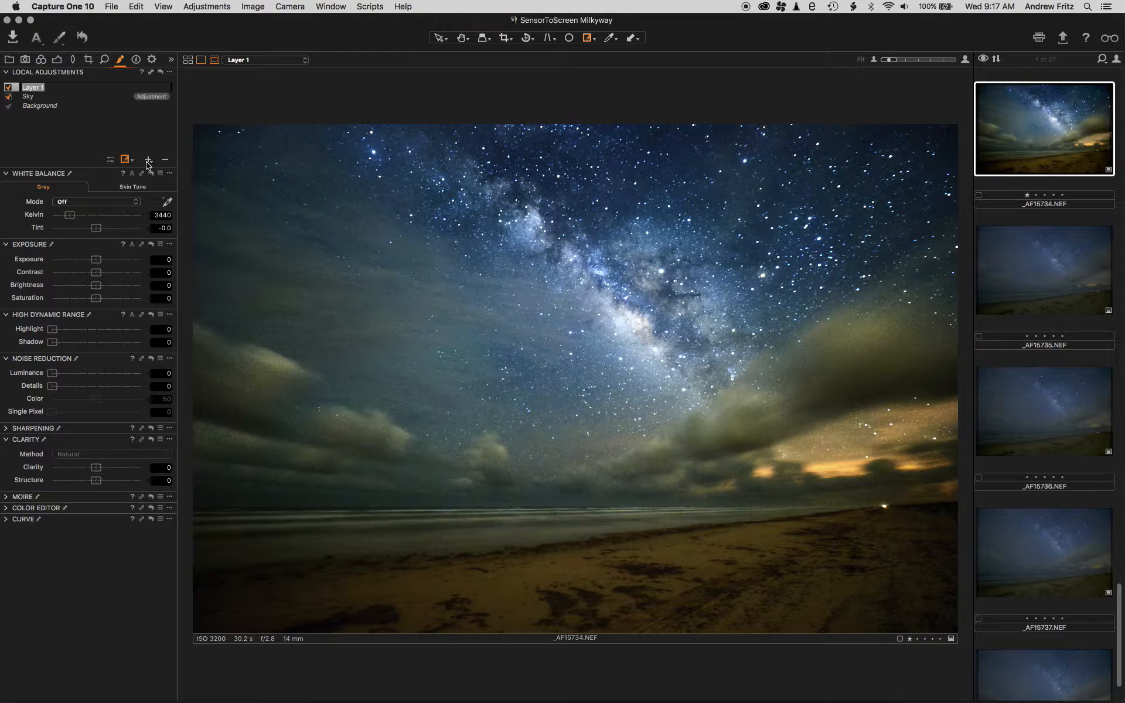
pyautogui.write('Ground')
pyautogui.press('Return')
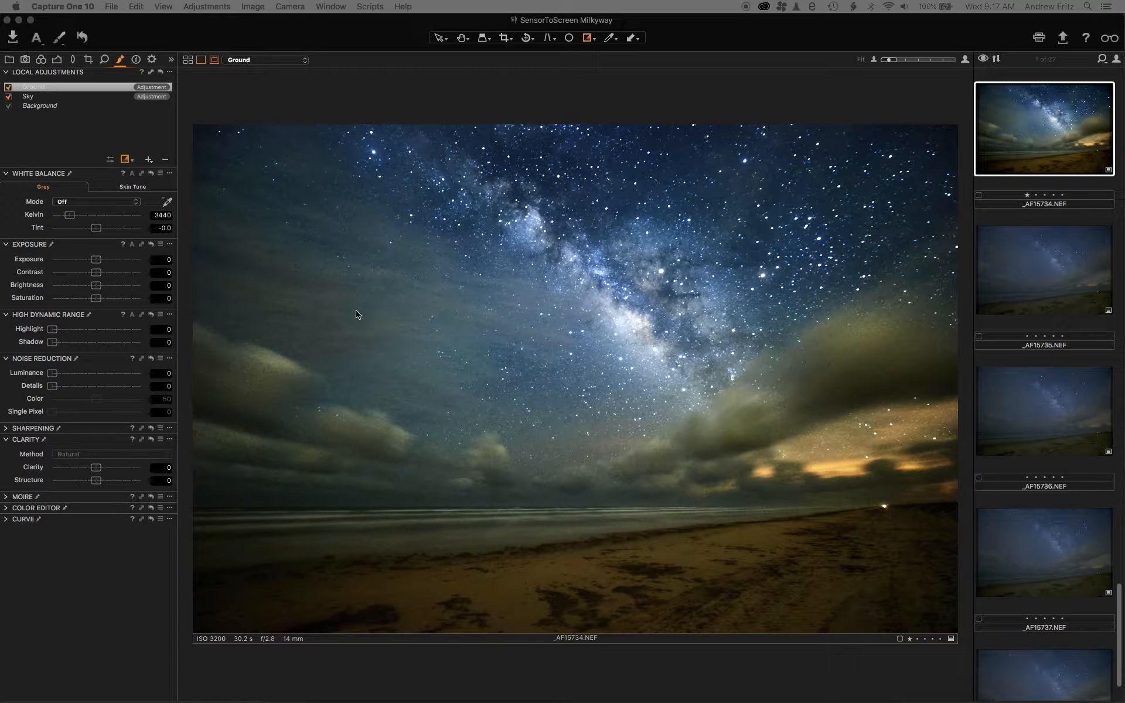
pyautogui.click(562, 517)
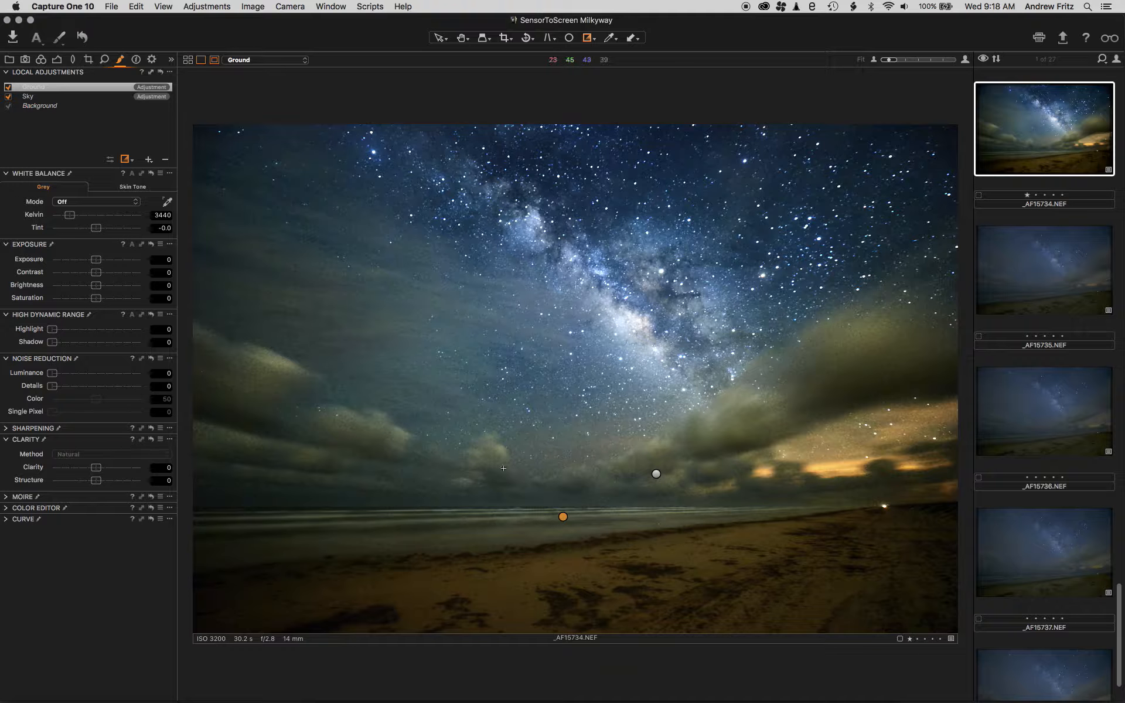
# Set the Ground layer's exposure to 0.48, its High Dynamic Range shadow recovery to 20 and its contrast to 10
pyautogui.moveTo(96, 260); pyautogui.dragTo(101, 261)
pyautogui.moveTo(52, 341); pyautogui.dragTo(70, 347)
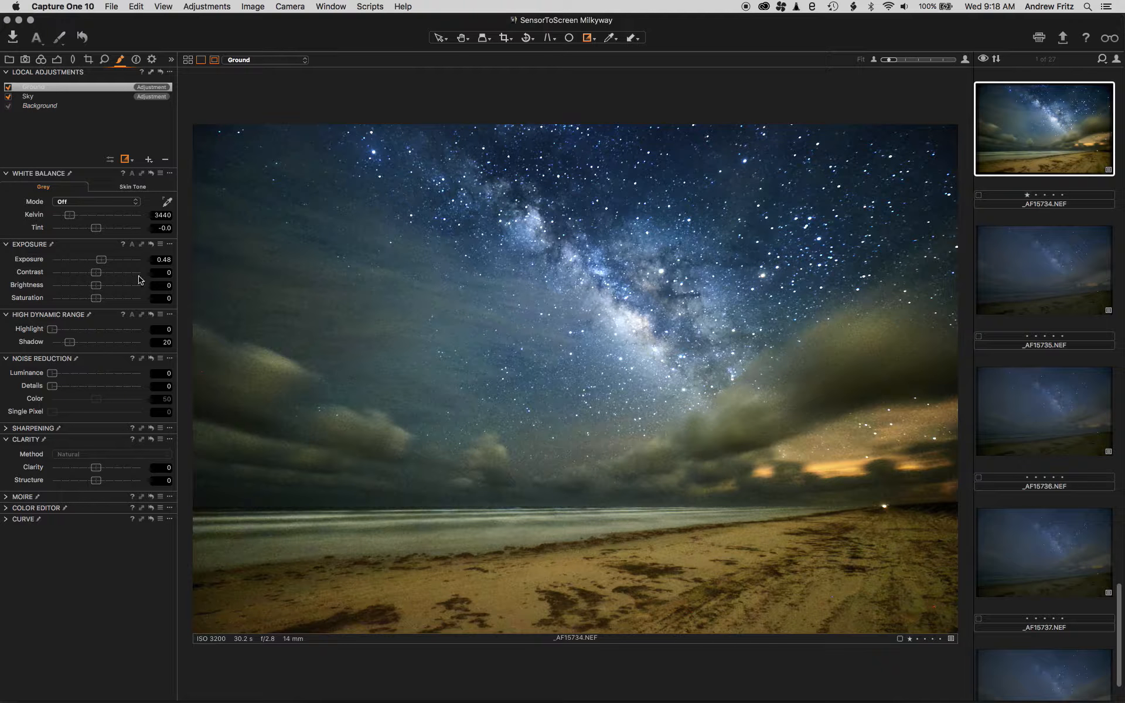
pyautogui.moveTo(97, 275); pyautogui.dragTo(108, 278)
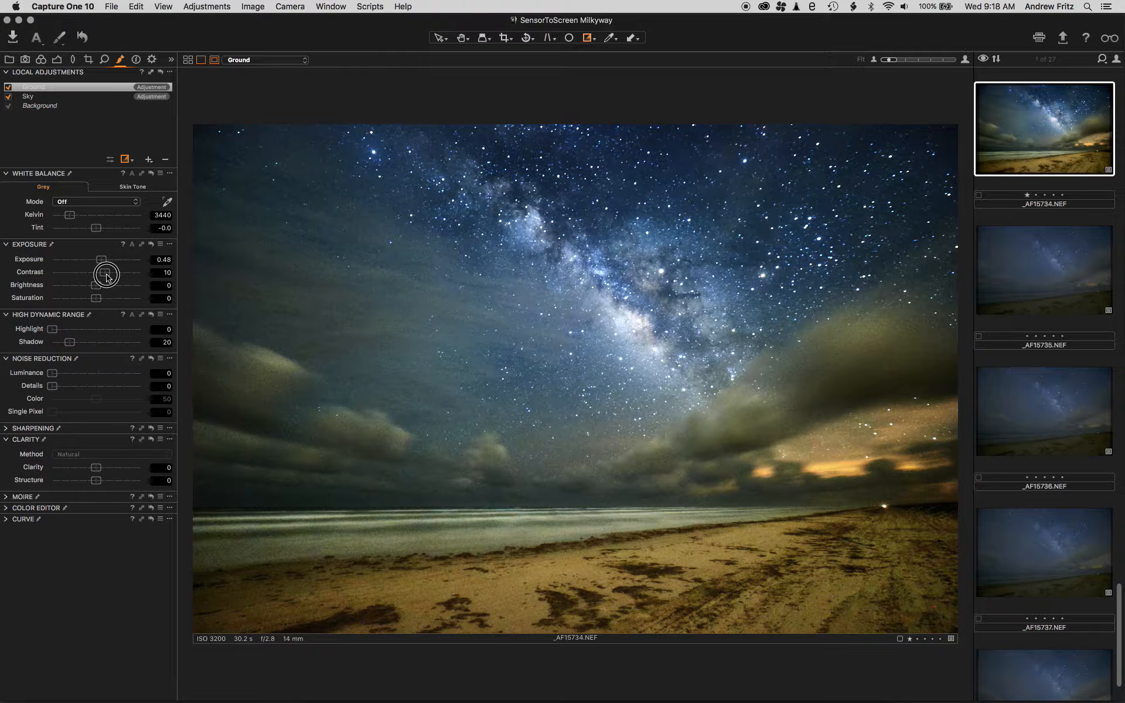
pyautogui.moveTo(107, 278); pyautogui.dragTo(100, 259)
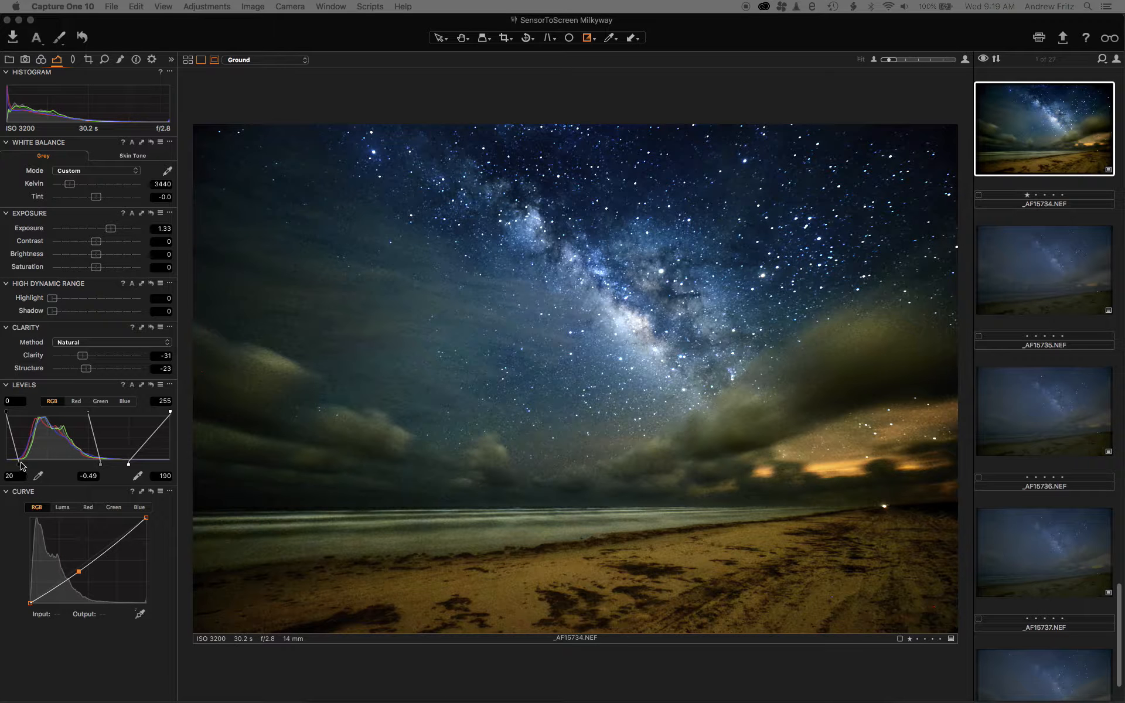
# Set the black input point of the whole photo's RGB Levels to 20
pyautogui.click(52, 467)
pyautogui.moveTo(19, 465)
pyautogui.mouseDown()
pyautogui.moveTo(8, 464)
pyautogui.moveTo(18, 464)
pyautogui.mouseUp()
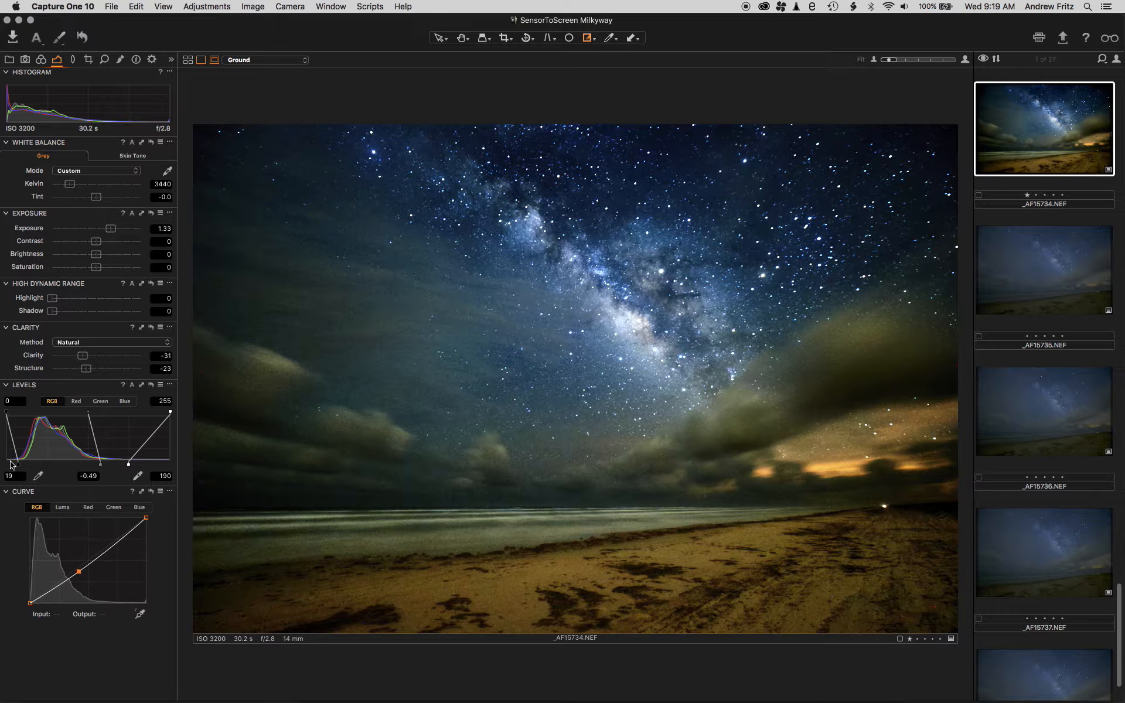
pyautogui.moveTo(18, 466)
pyautogui.mouseDown()
pyautogui.moveTo(3, 463)
pyautogui.moveTo(19, 463)
pyautogui.mouseUp()
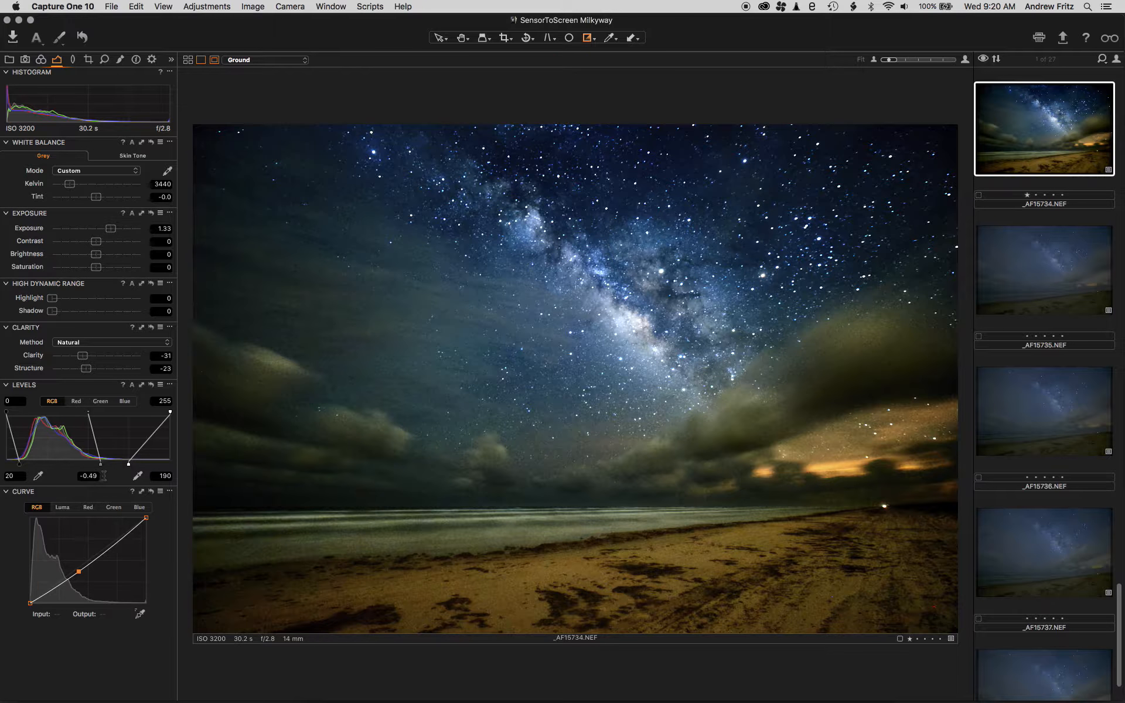
# Reset the RGB curve to a straight line and set the Levels midtone to -0.44
pyautogui.moveTo(101, 469)
pyautogui.mouseDown()
pyautogui.moveTo(52, 461)
pyautogui.moveTo(90, 469)
pyautogui.mouseUp()
pyautogui.moveTo(80, 572)
pyautogui.mouseDown()
pyautogui.moveTo(88, 541)
pyautogui.moveTo(88, 567)
pyautogui.moveTo(109, 565)
pyautogui.moveTo(89, 565)
pyautogui.mouseUp()
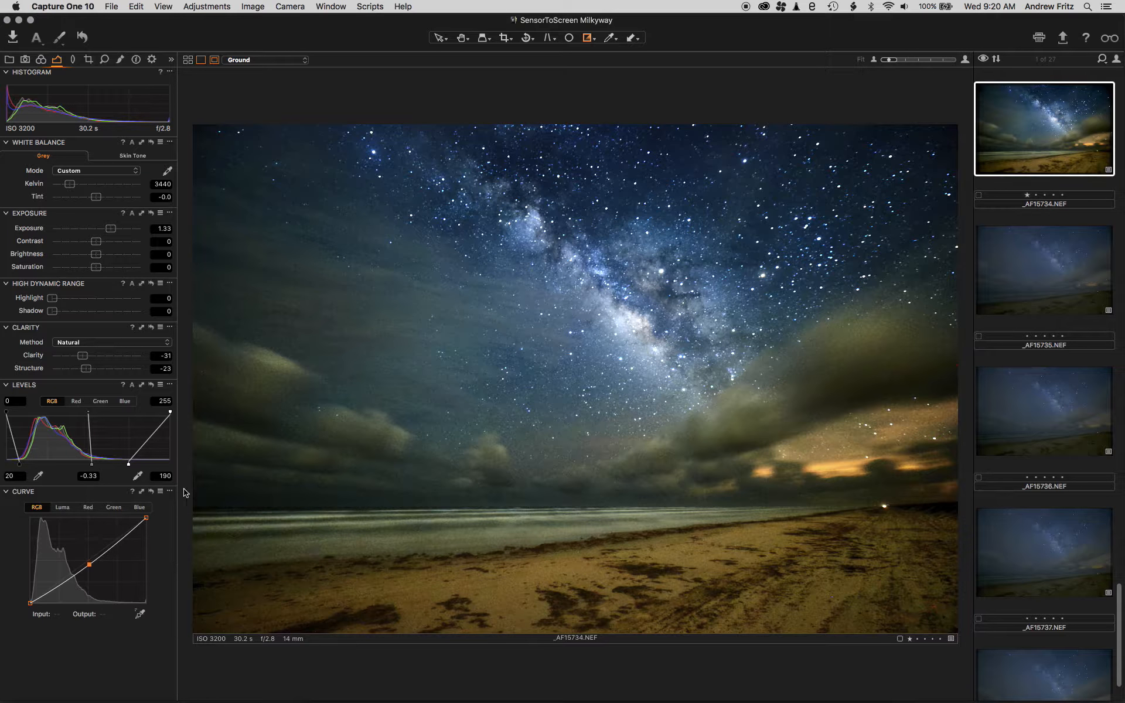
pyautogui.click(151, 492)
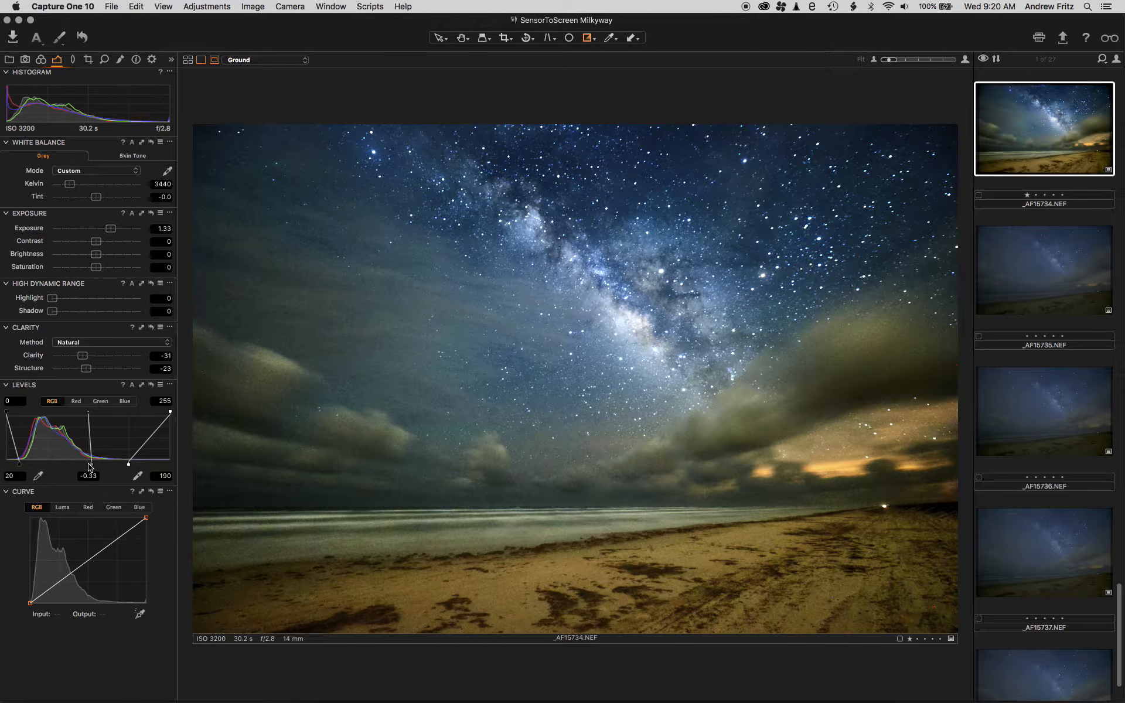
pyautogui.moveTo(89, 467); pyautogui.dragTo(98, 466)
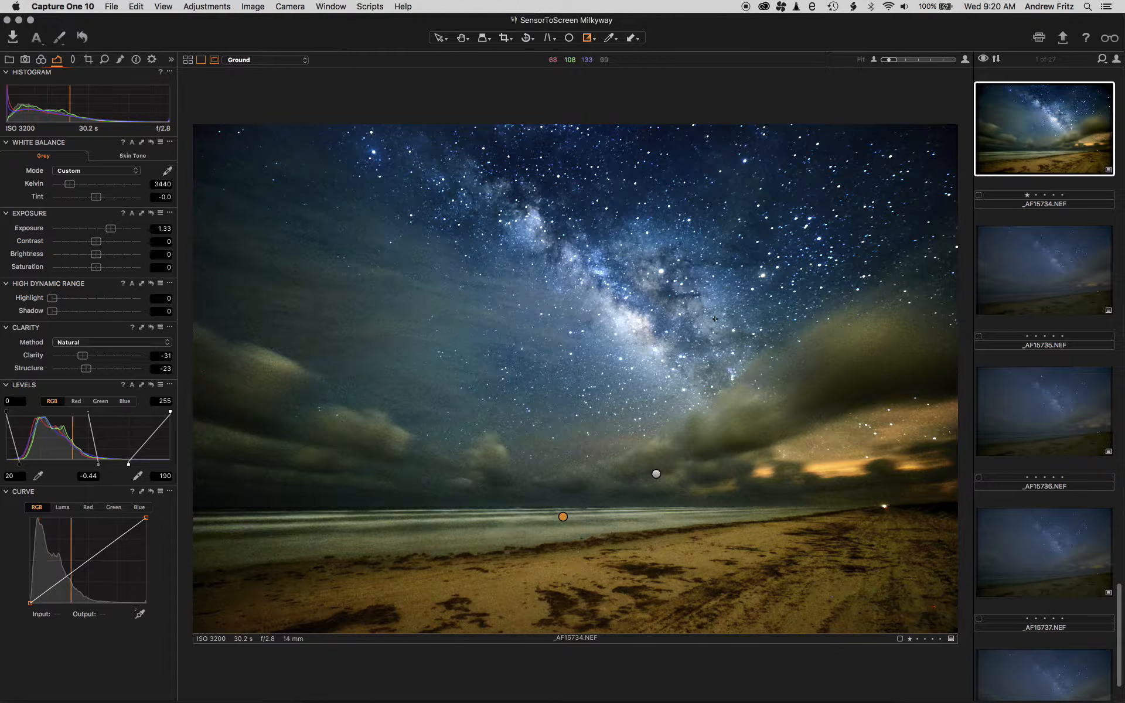
# Set the whole photo's luminance noise reduction to 68 and inspect the sky and clouds at 200% magnification
pyautogui.scroll(5, 752, 295)
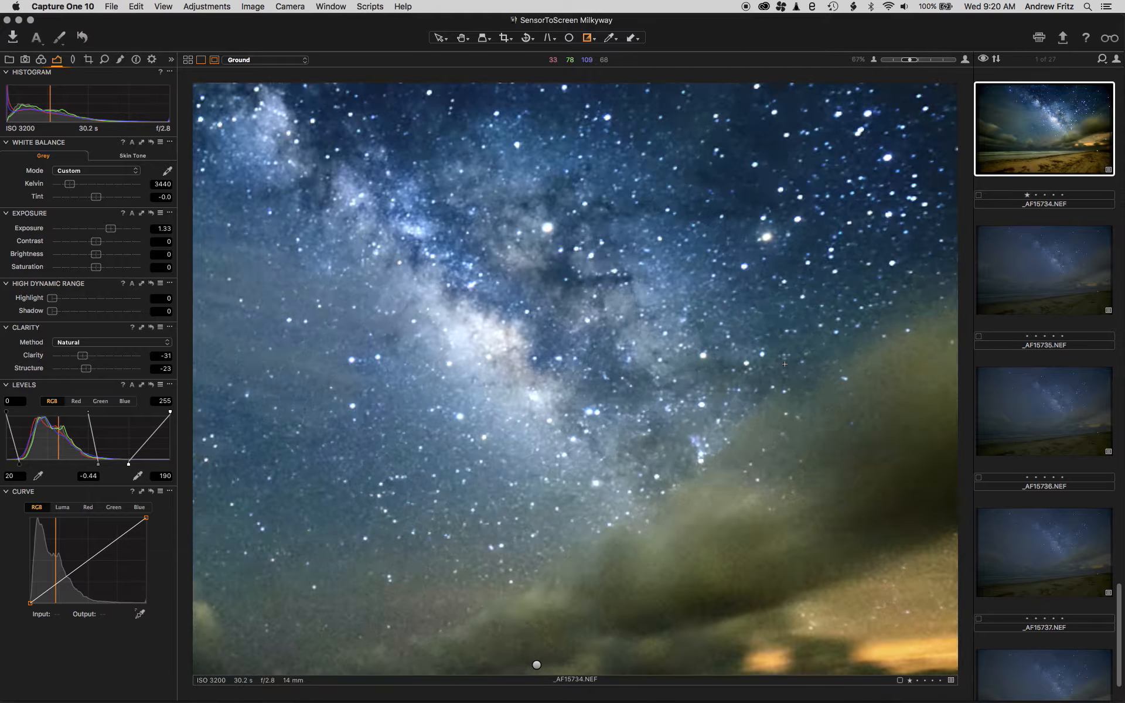
pyautogui.scroll(-5, 784, 364)
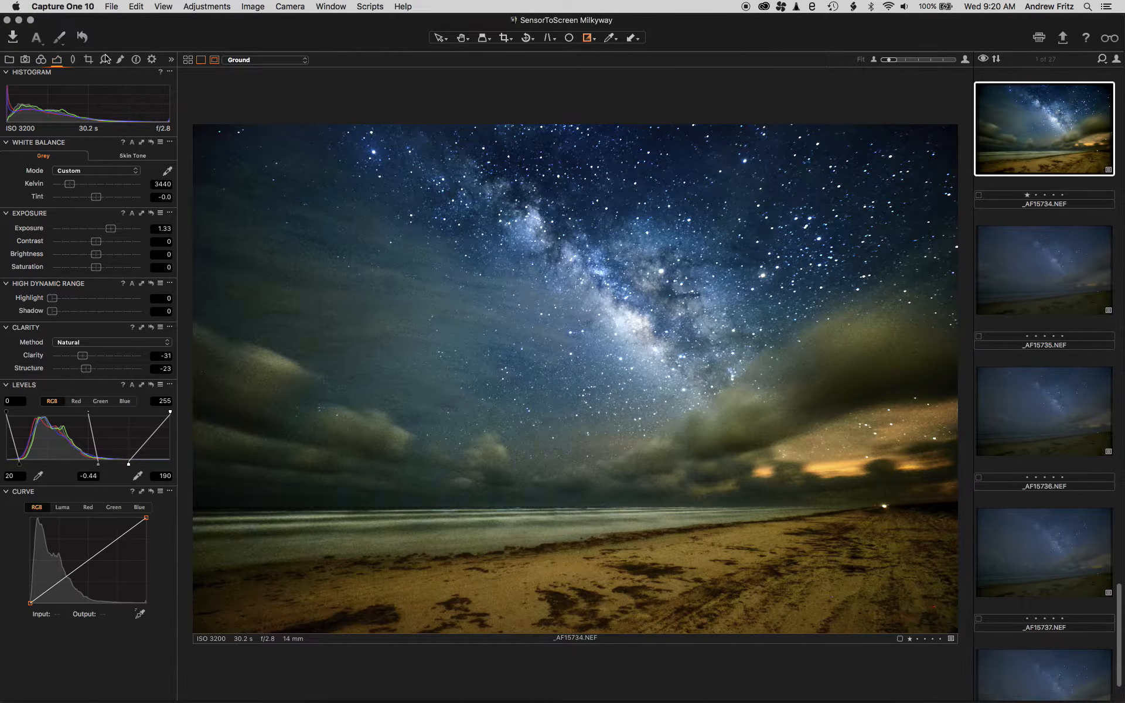
pyautogui.click(106, 58)
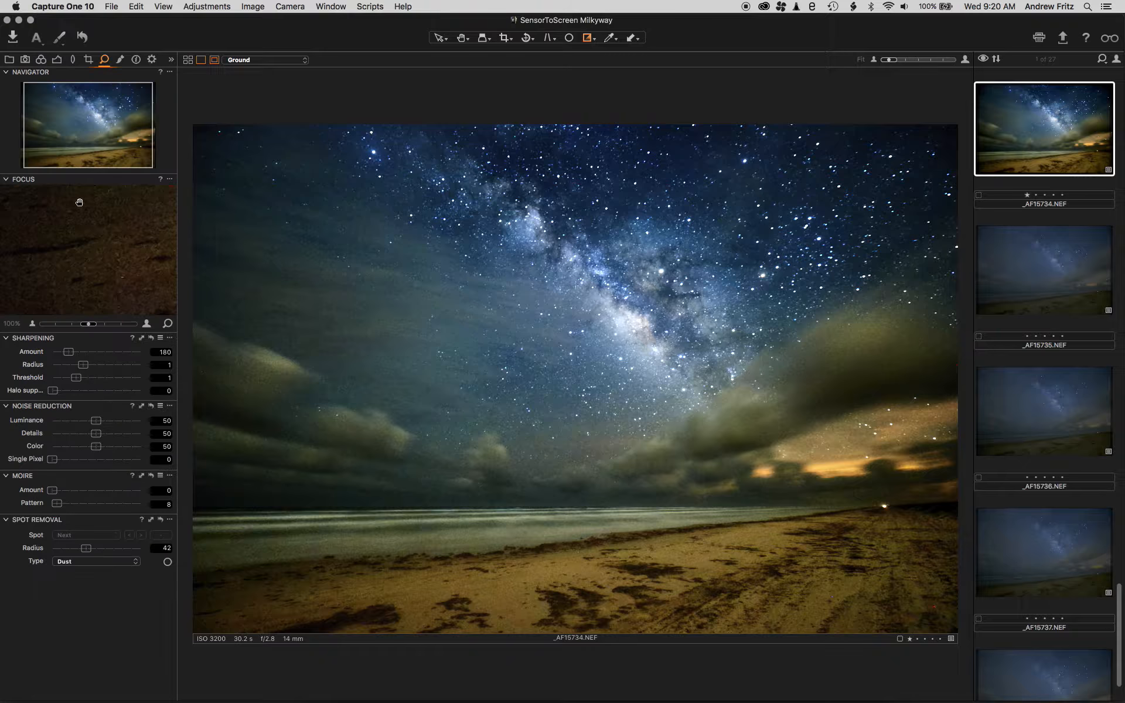
pyautogui.moveTo(110, 422); pyautogui.dragTo(113, 421)
pyautogui.scroll(5, 826, 326)
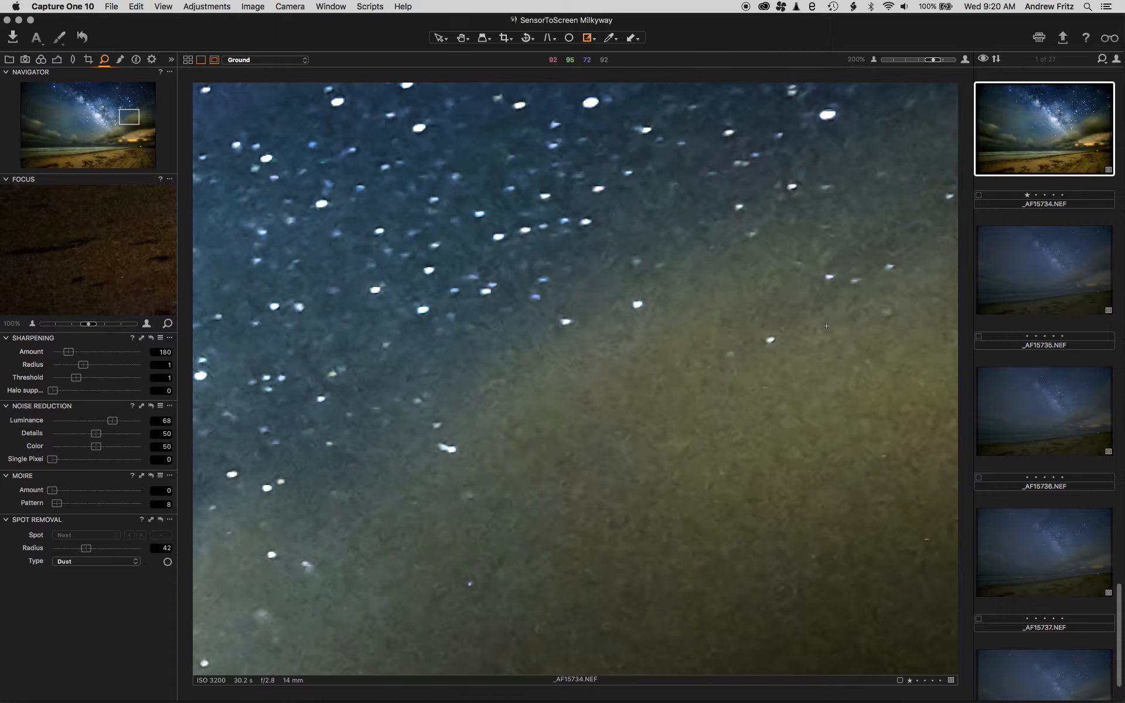
pyautogui.scroll(-5, 826, 326)
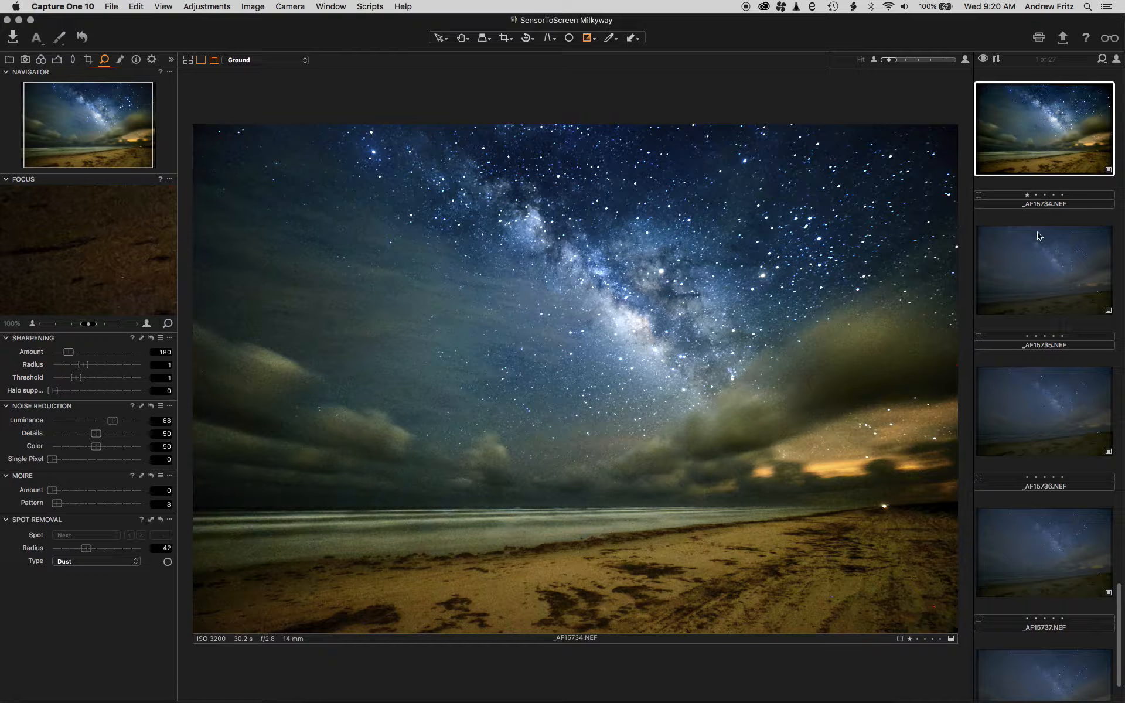
# Apply the edited frame's adjustments to every photo in the series and check frames _AF15735 to _AF15738
pyautogui.press('super+a')
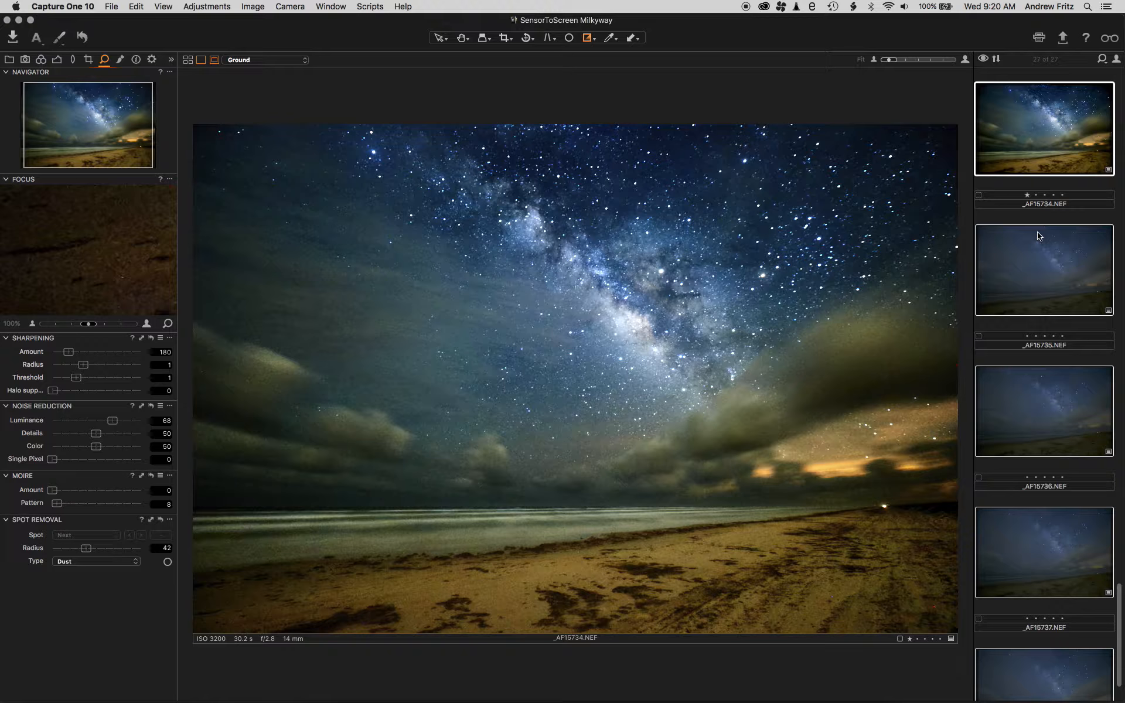
pyautogui.press('super+shift+v')
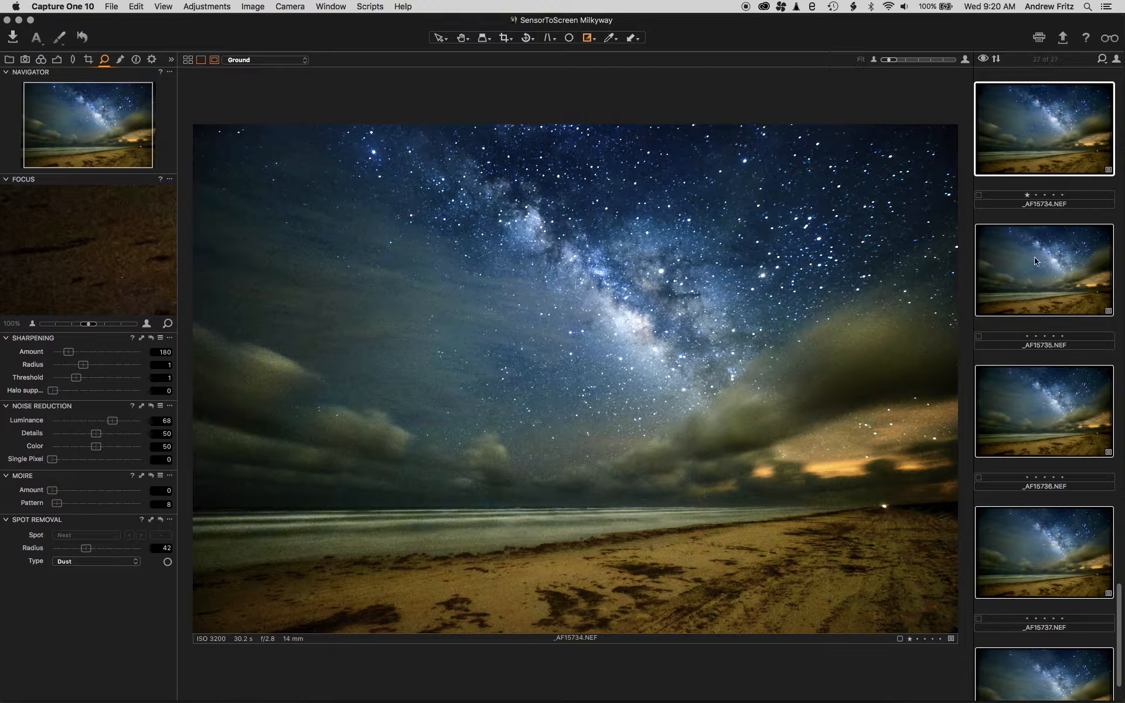
pyautogui.click(1033, 264)
pyautogui.click(1032, 430)
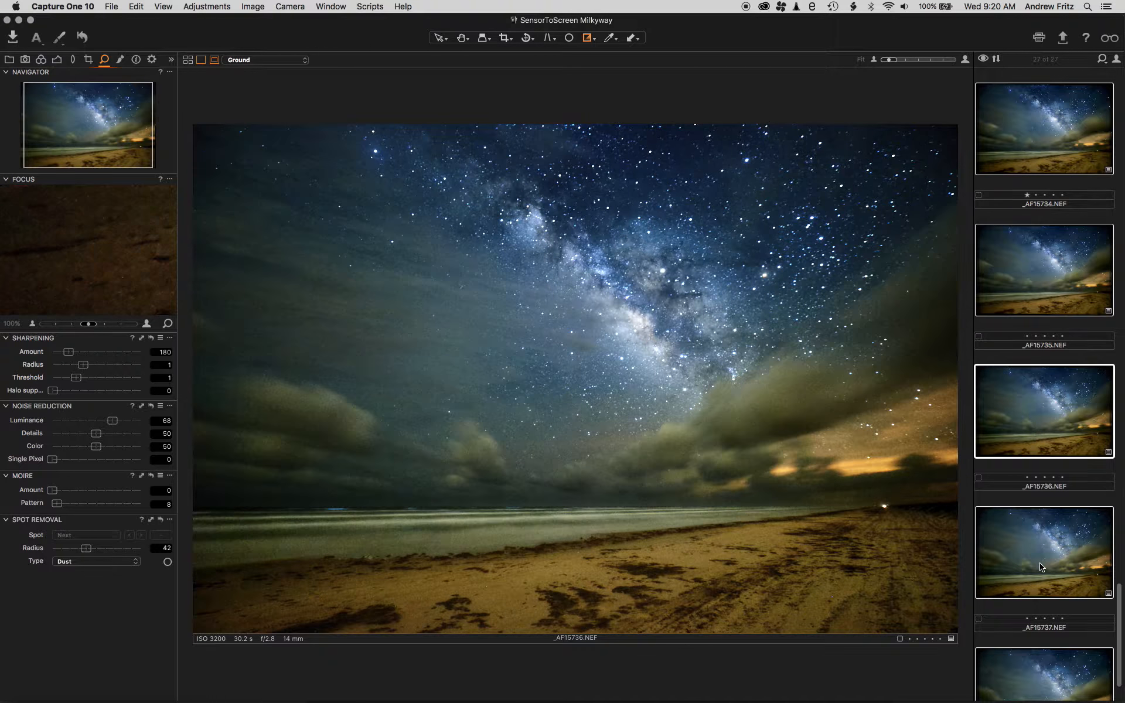
pyautogui.click(1041, 567)
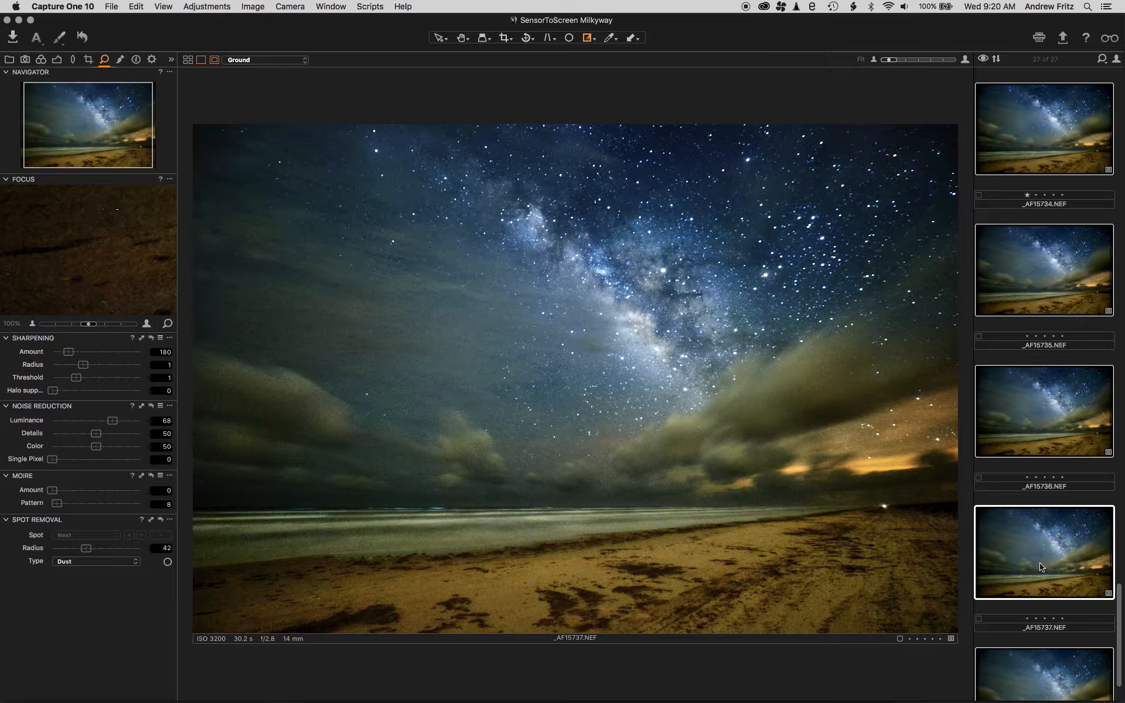
pyautogui.scroll(-2, 1037, 604)
pyautogui.click(1034, 607)
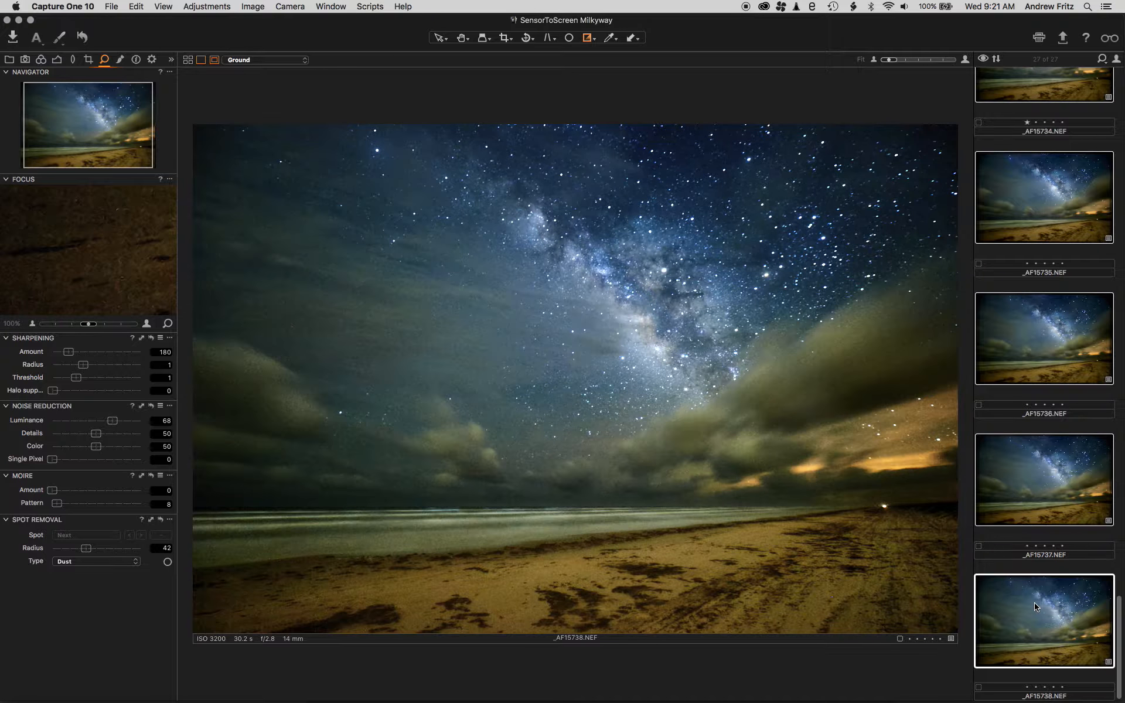
pyautogui.scroll(6, 1036, 635)
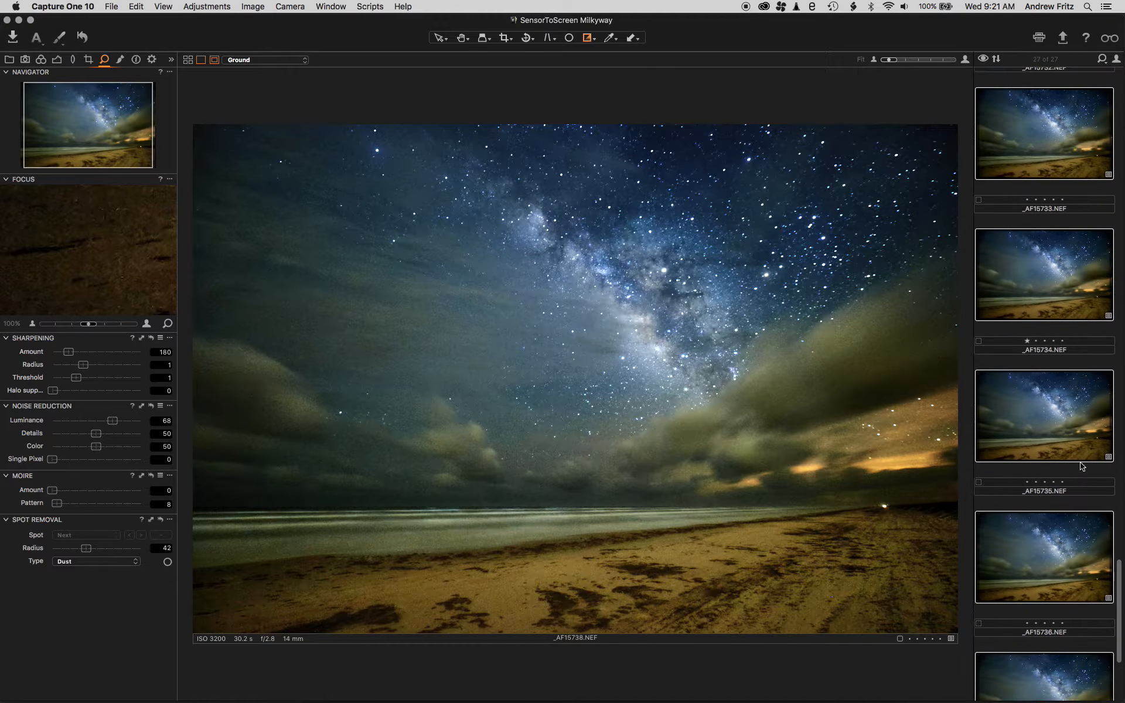
# Check the applied edit on frames across the series, including _AF15733, _AF15727 and the first frame, _AF15712
pyautogui.click(1059, 404)
pyautogui.click(1059, 285)
pyautogui.click(1059, 134)
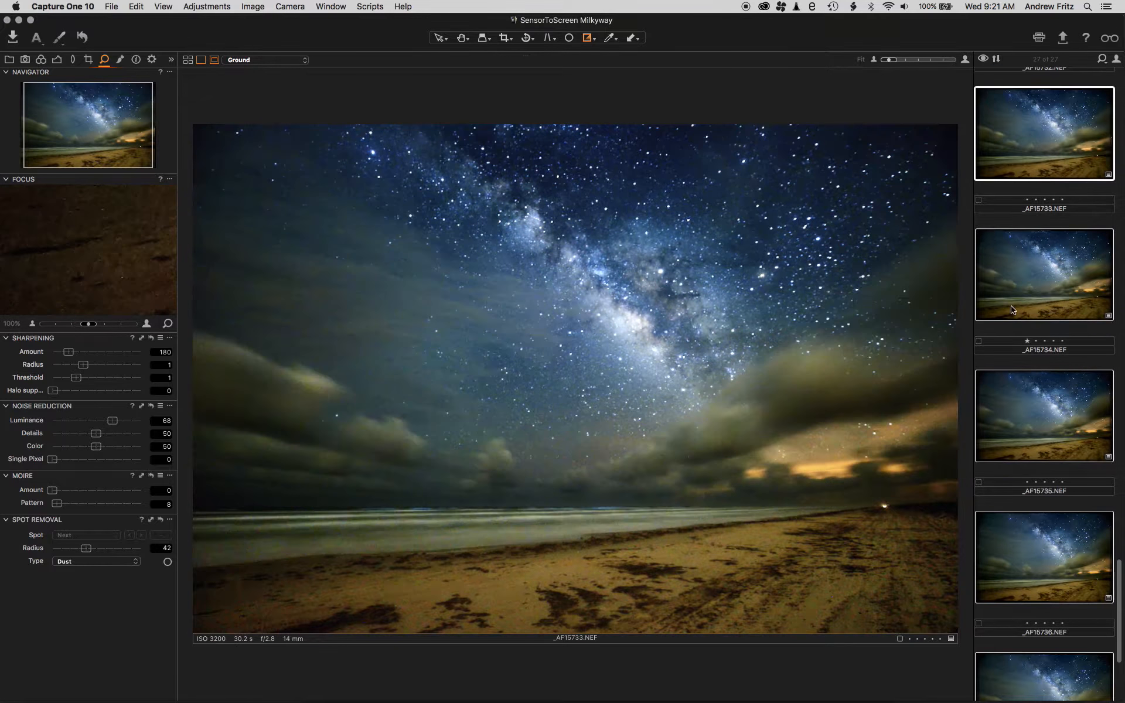
pyautogui.scroll(12, 1047, 182)
pyautogui.scroll(10, 1046, 187)
pyautogui.click(1052, 187)
pyautogui.scroll(20, 1049, 211)
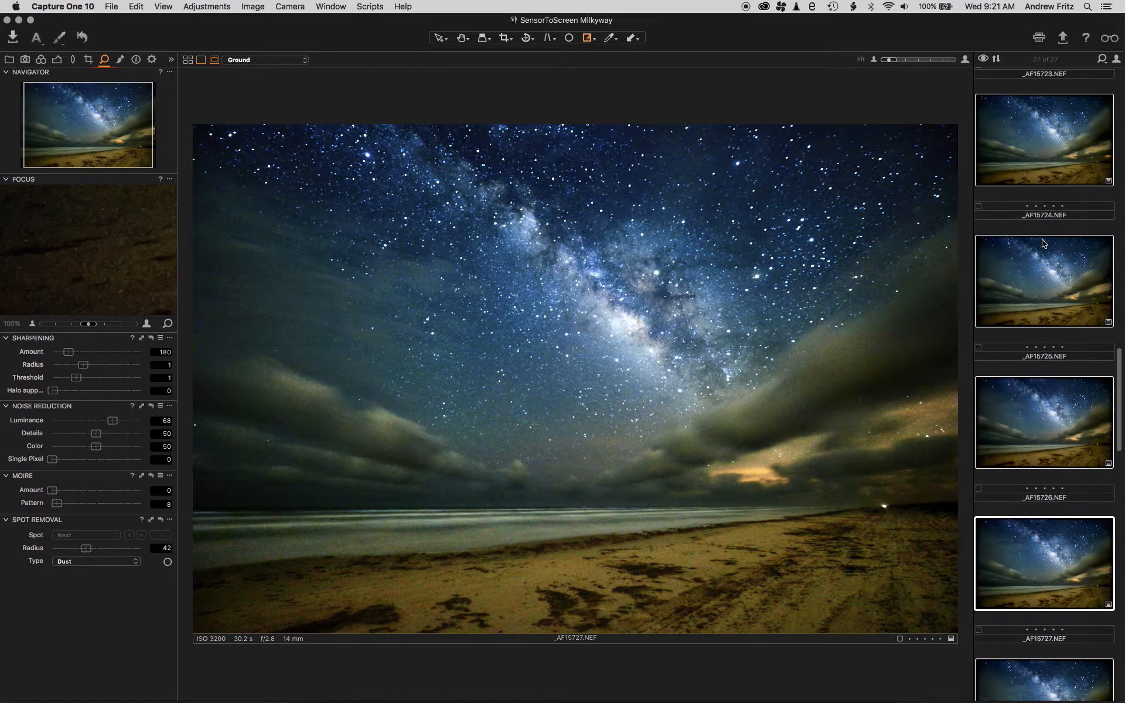
pyautogui.scroll(15, 1042, 239)
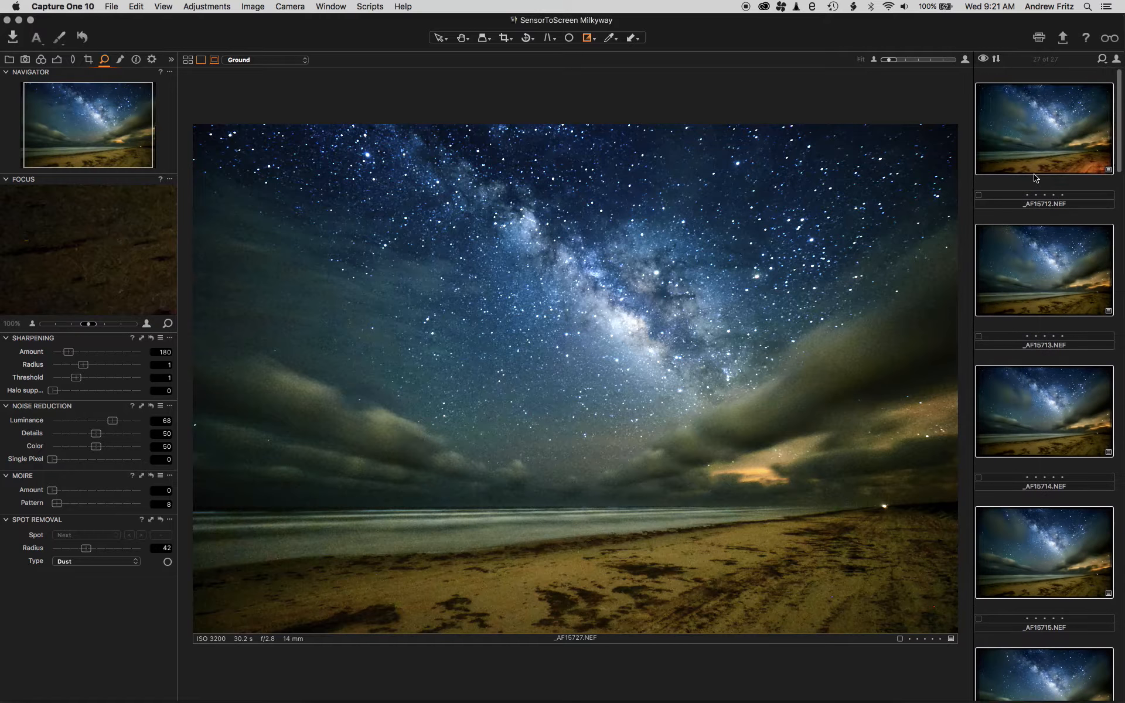
pyautogui.click(1045, 145)
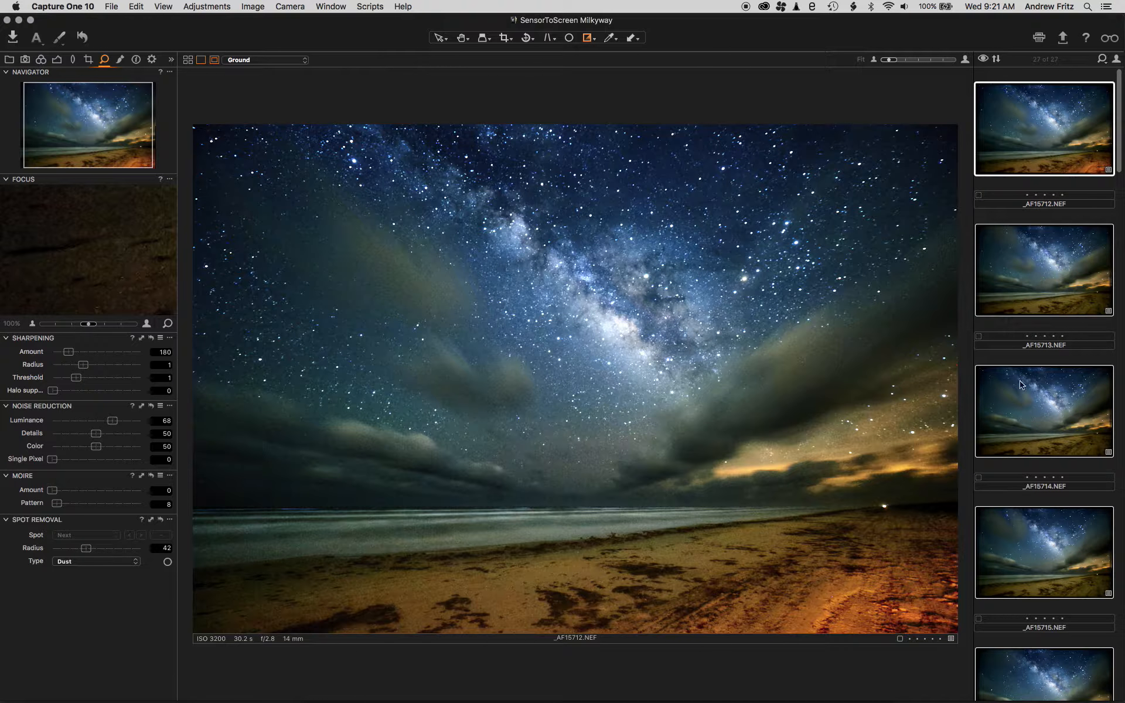
# Clear the multiple selection, select only _AF15712 and inspect its horizon, water and clouds at 100% magnification
pyautogui.press('Down')
pyautogui.click(1019, 364)
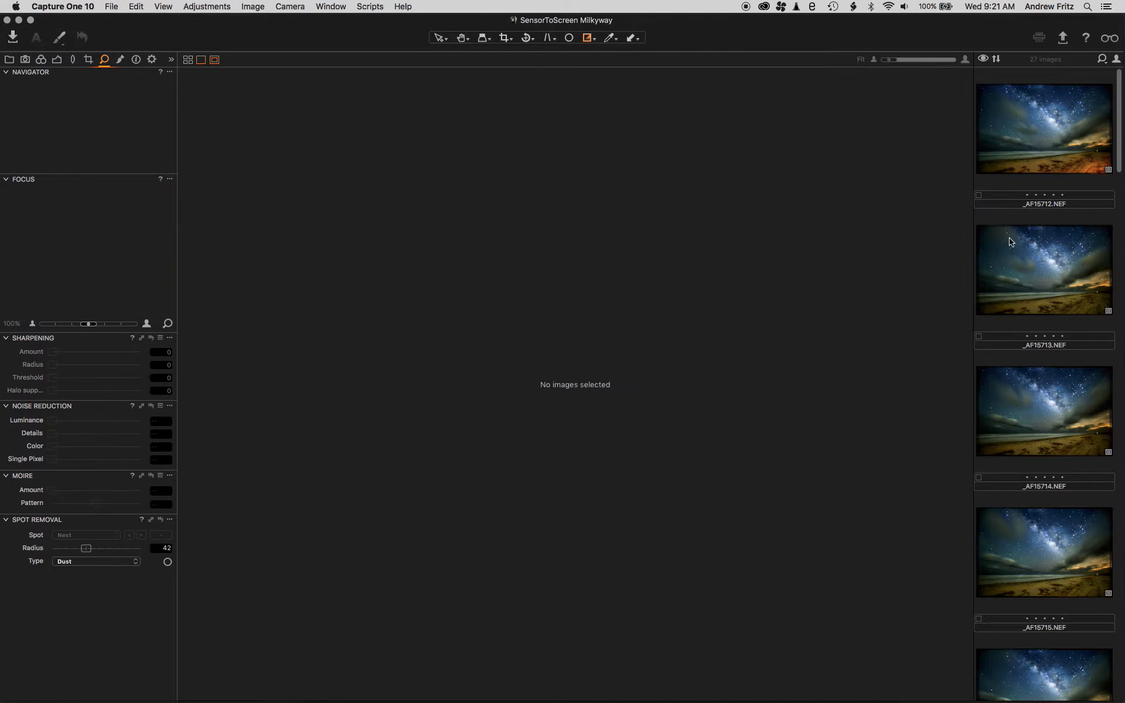
pyautogui.click(1010, 239)
pyautogui.click(1056, 134)
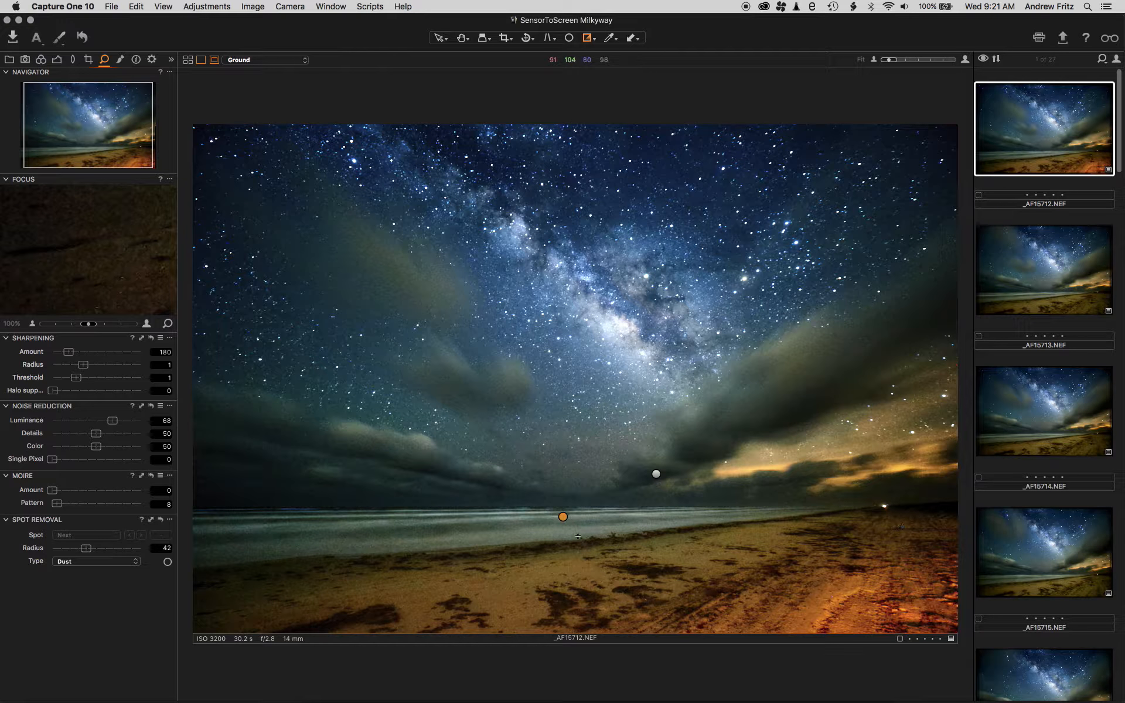
pyautogui.scroll(5, 456, 538)
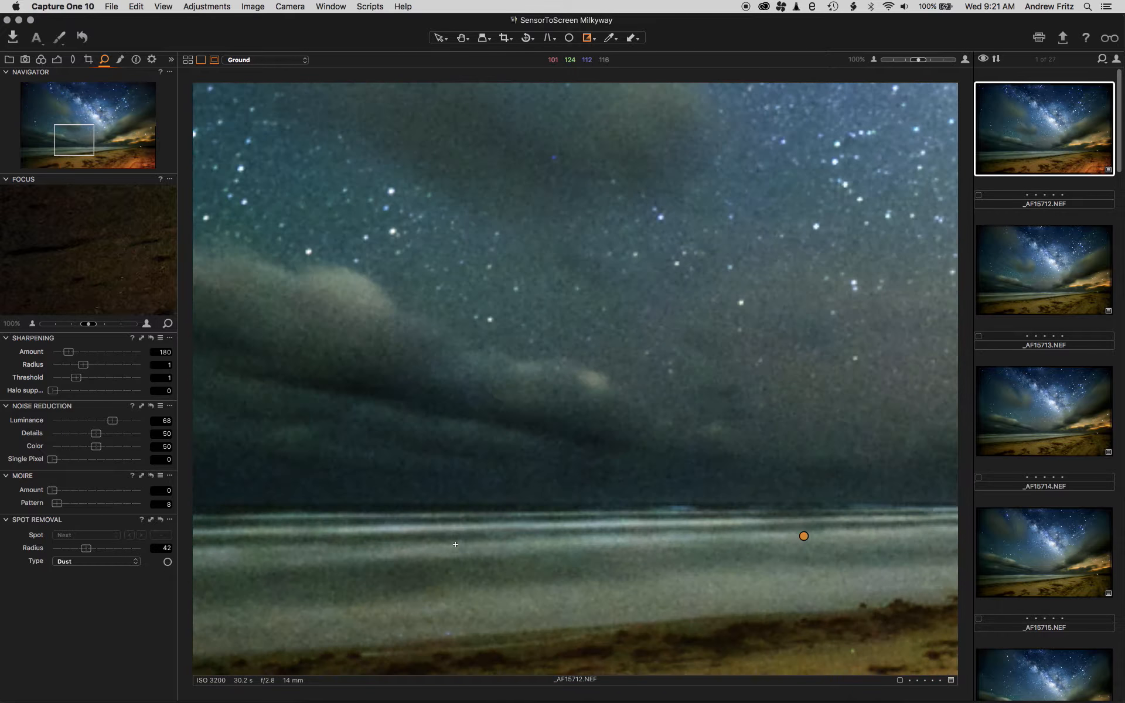
pyautogui.scroll(-5, 489, 588)
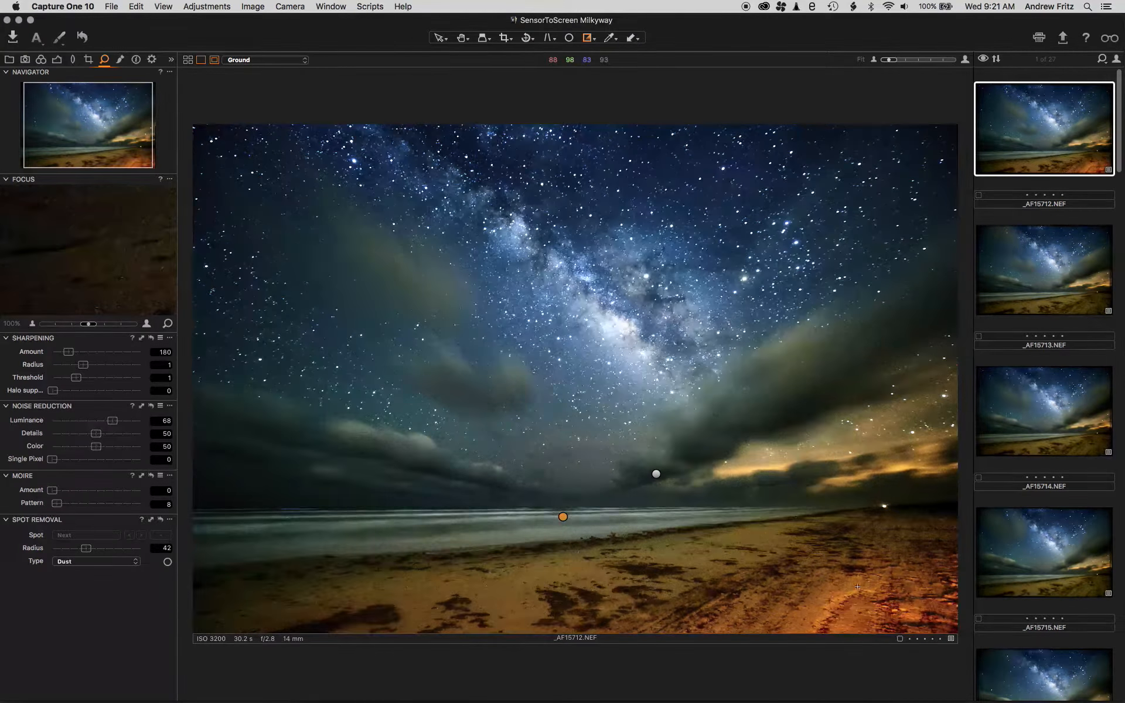
# Compare the remaining frames from _AF15713 to _AF15737, looking at the sky, clouds and sand
pyautogui.click(1025, 280)
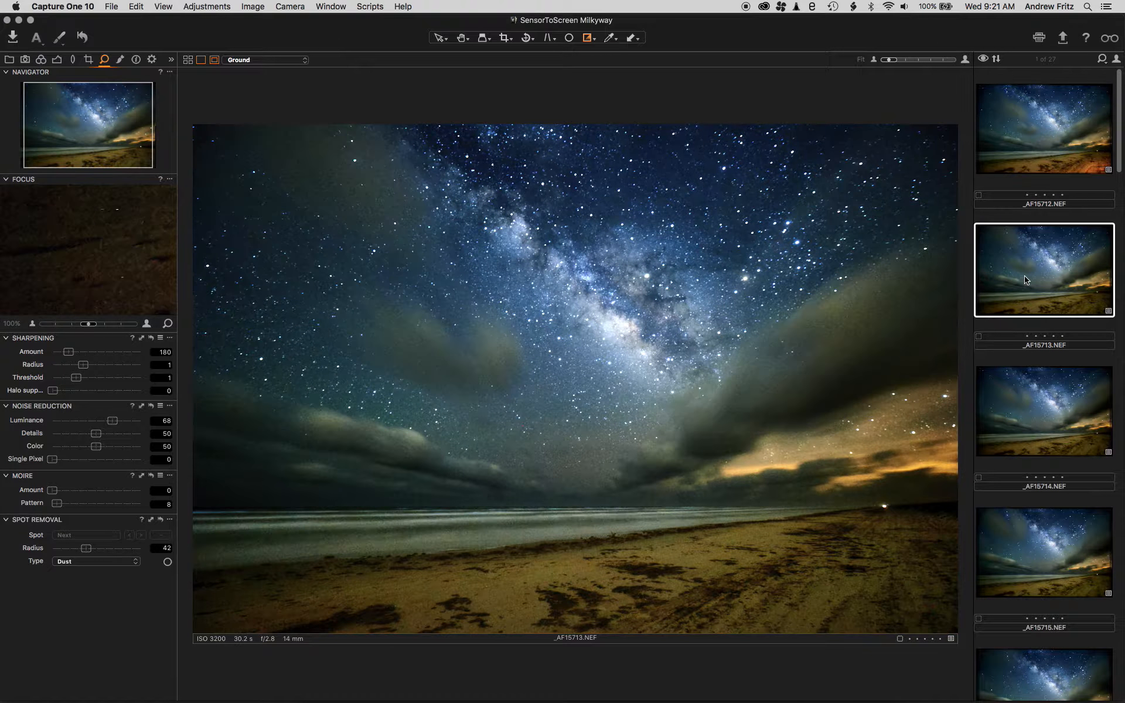
pyautogui.scroll(-10, 1088, 273)
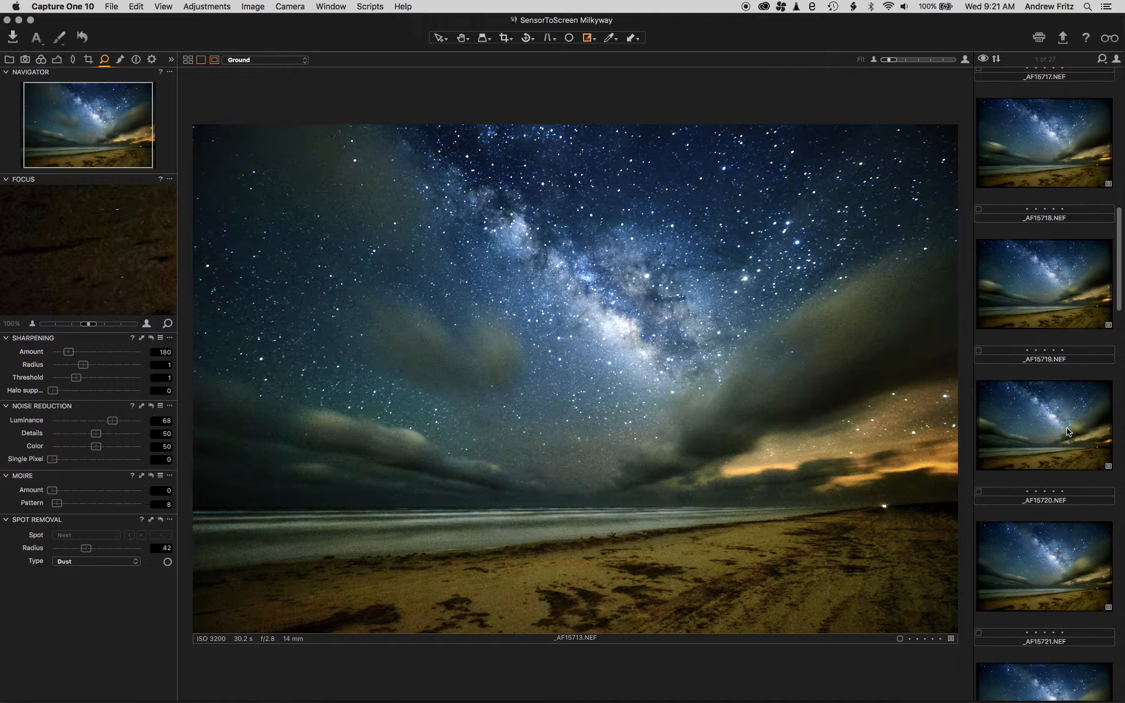
pyautogui.click(1058, 437)
pyautogui.click(1059, 555)
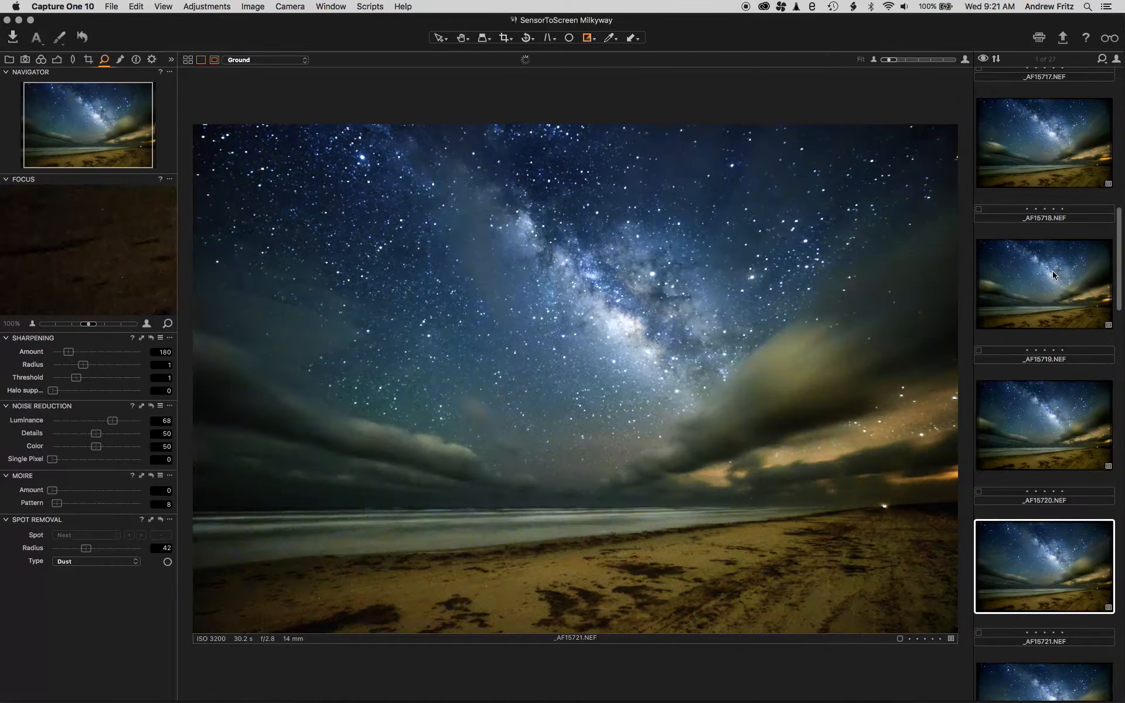
pyautogui.scroll(5, 1054, 287)
pyautogui.click(1063, 280)
pyautogui.scroll(-15, 1054, 398)
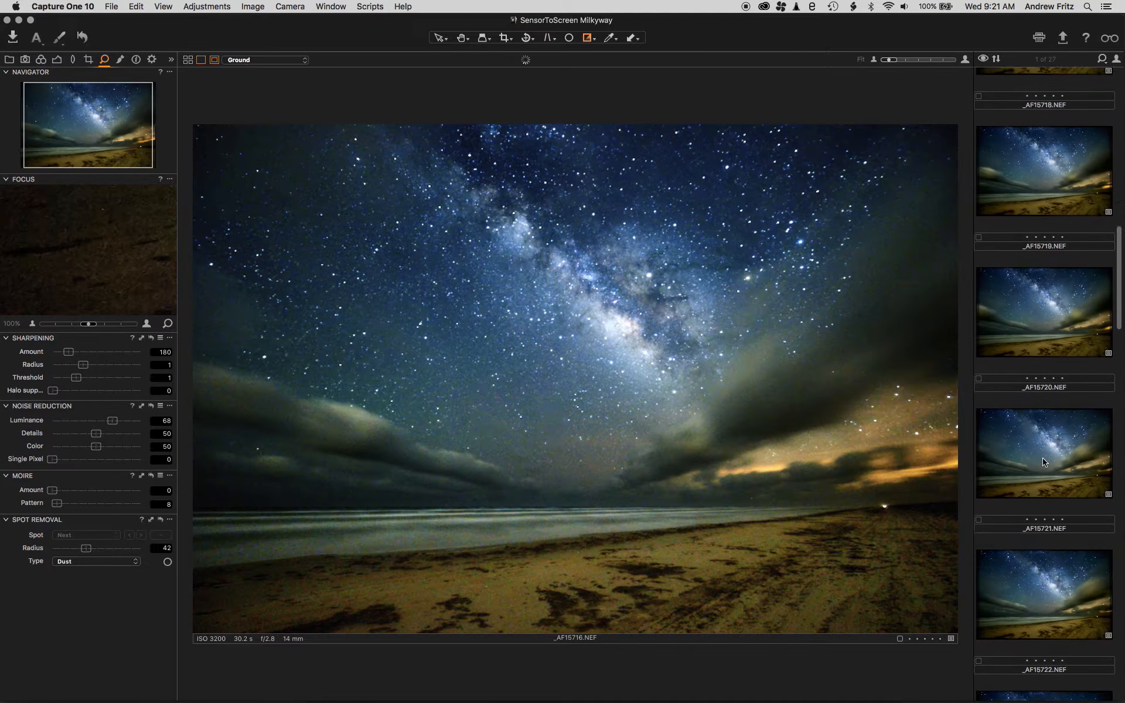
pyautogui.click(1048, 576)
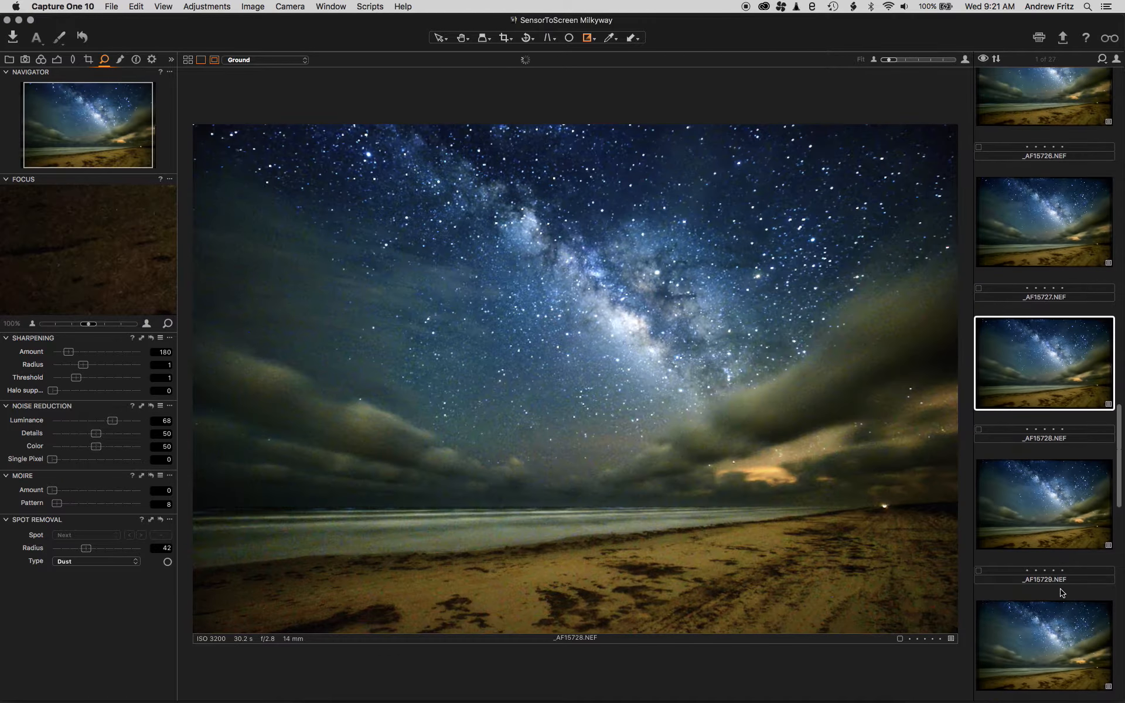
pyautogui.scroll(-7, 1064, 556)
pyautogui.click(1060, 582)
pyautogui.scroll(-8, 1062, 584)
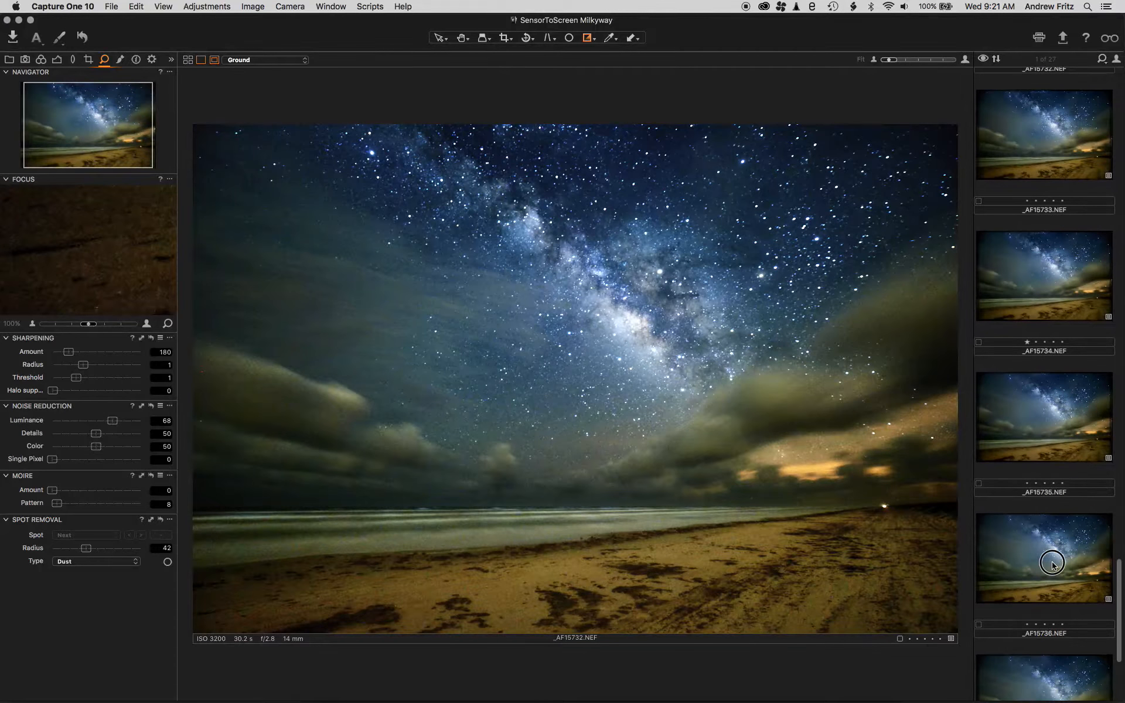
pyautogui.click(1055, 561)
pyautogui.scroll(1, 1056, 626)
pyautogui.scroll(-2, 1057, 617)
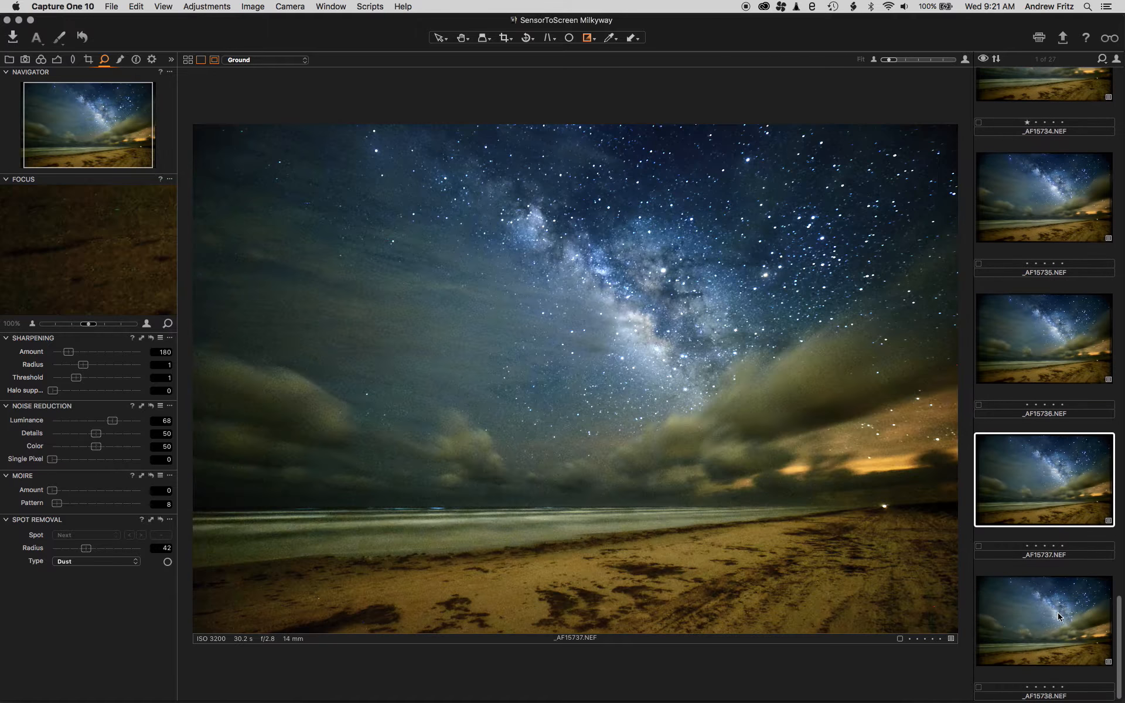
# Select every frame in the series except _AF15712
pyautogui.click(1057, 613)
pyautogui.scroll(15, 1056, 527)
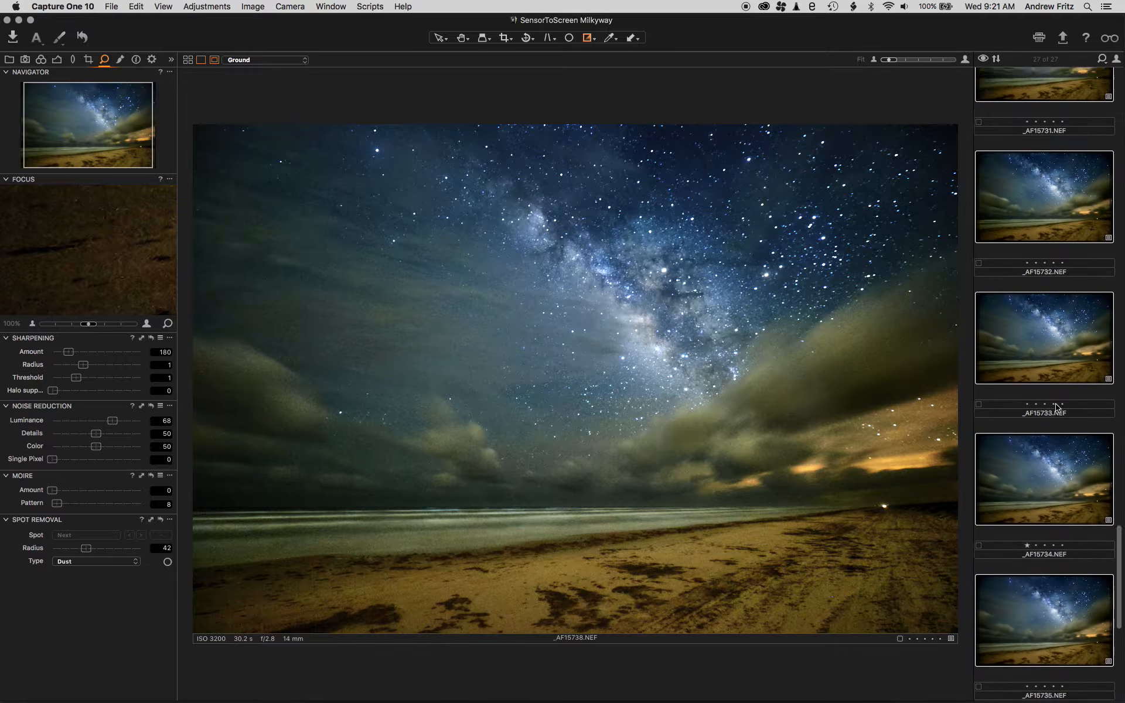
pyautogui.scroll(6, 1035, 182)
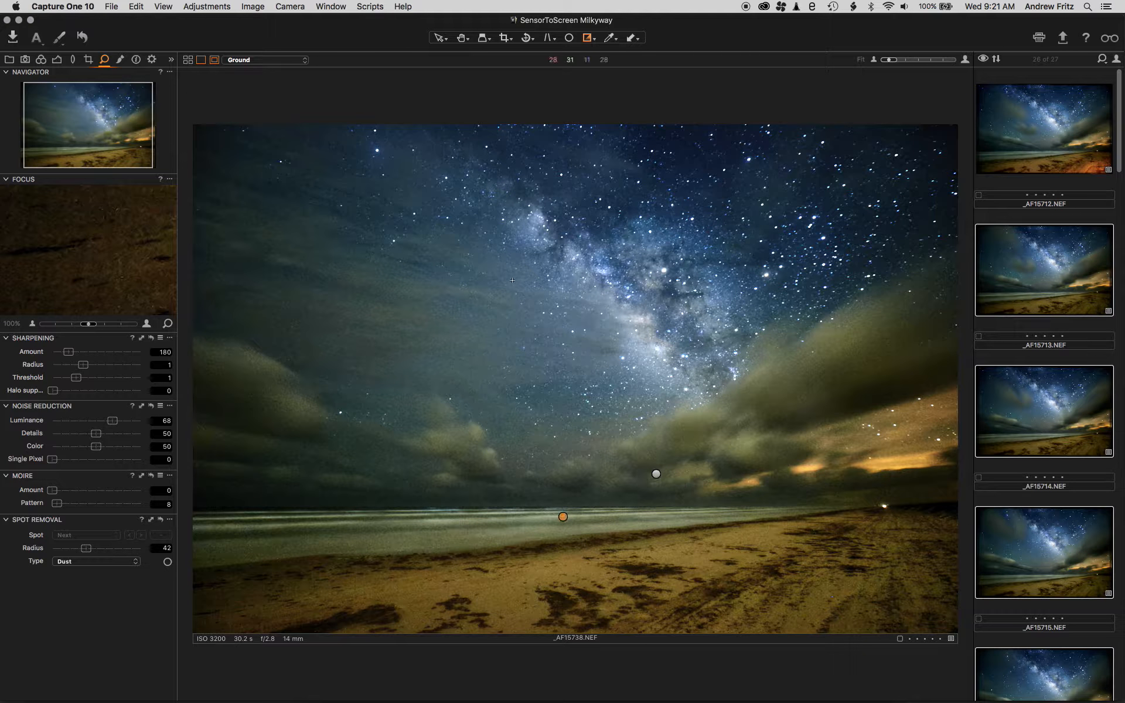
# Enable the AffinityEdit process recipe instead of Facebook and set the output destination to Photo Working
pyautogui.click(151, 59)
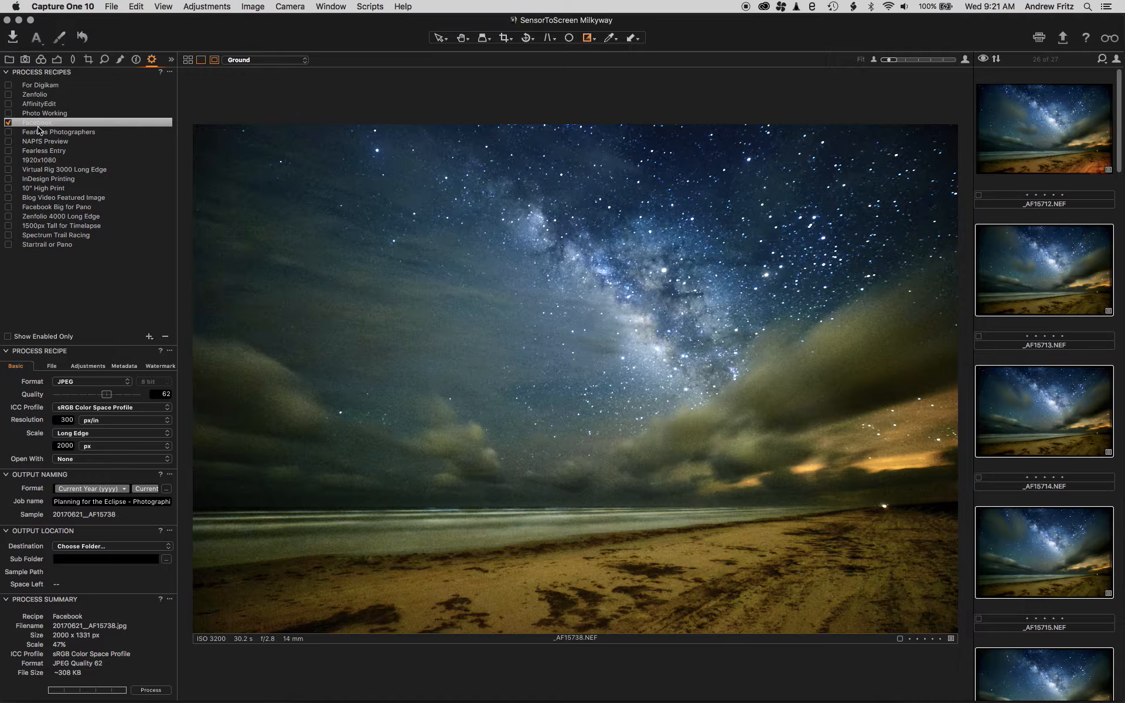
pyautogui.click(9, 122)
pyautogui.click(47, 103)
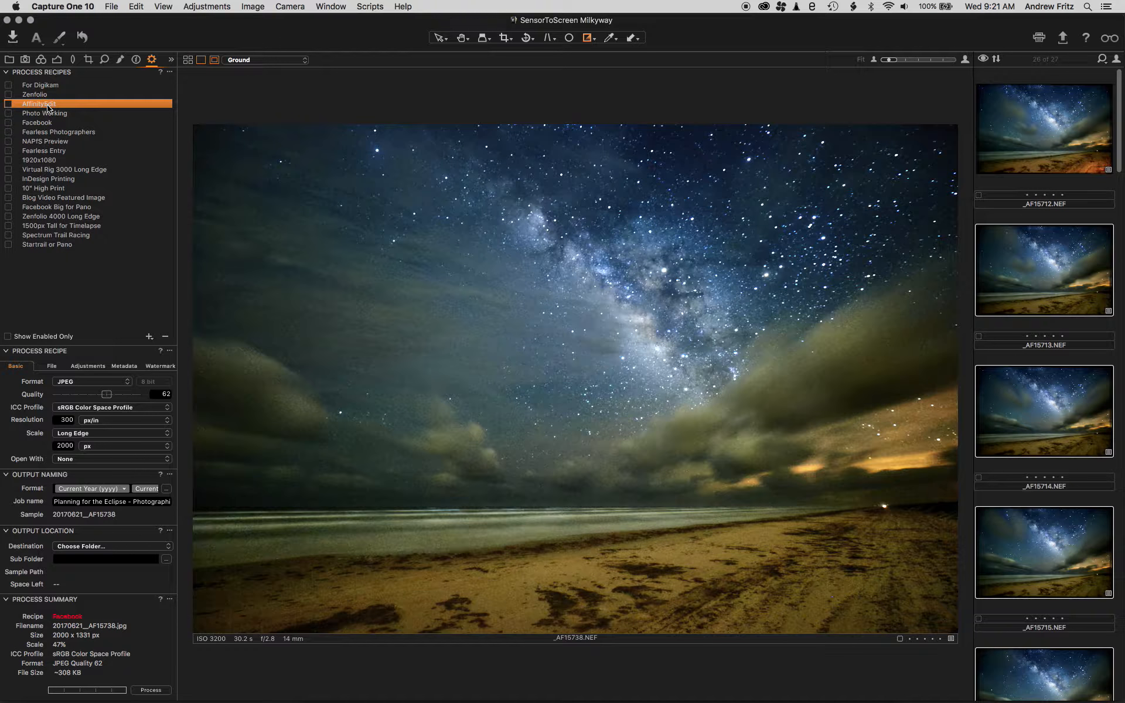
pyautogui.click(8, 104)
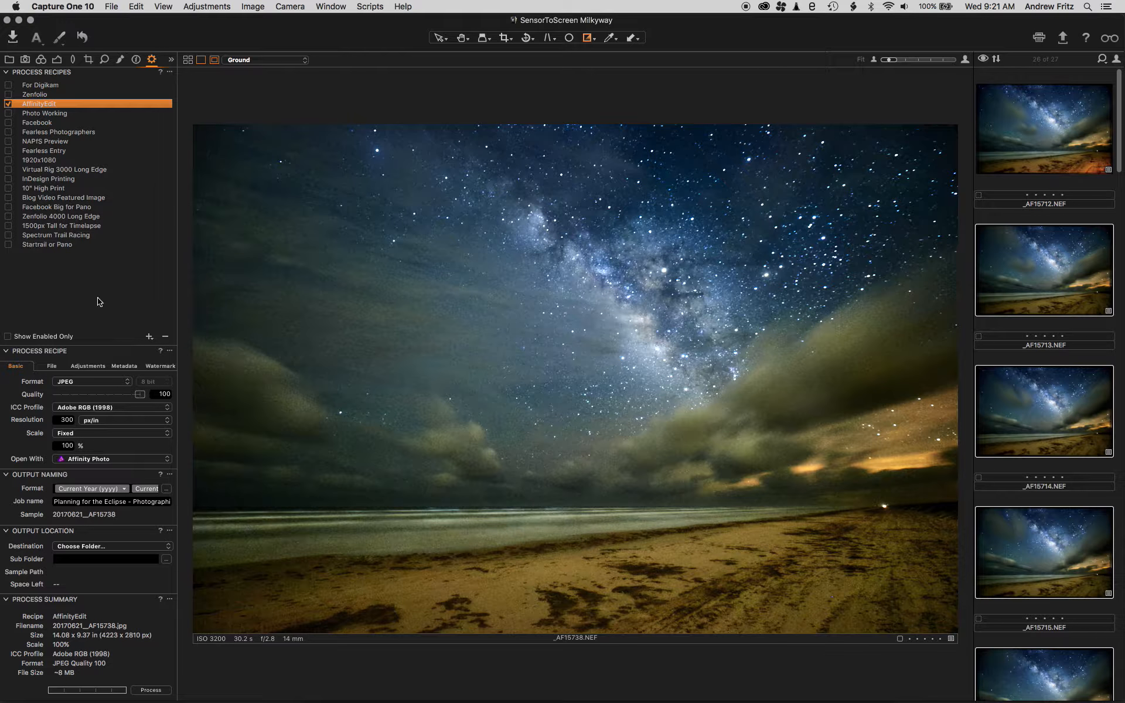
pyautogui.click(82, 546)
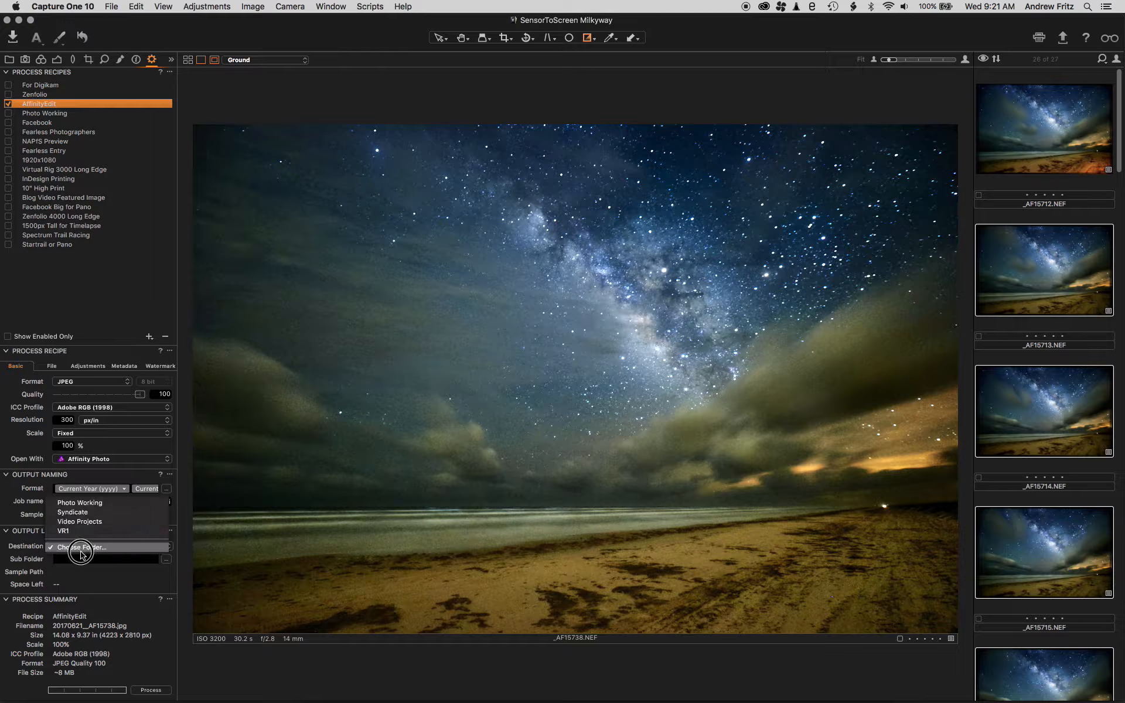
pyautogui.click(86, 503)
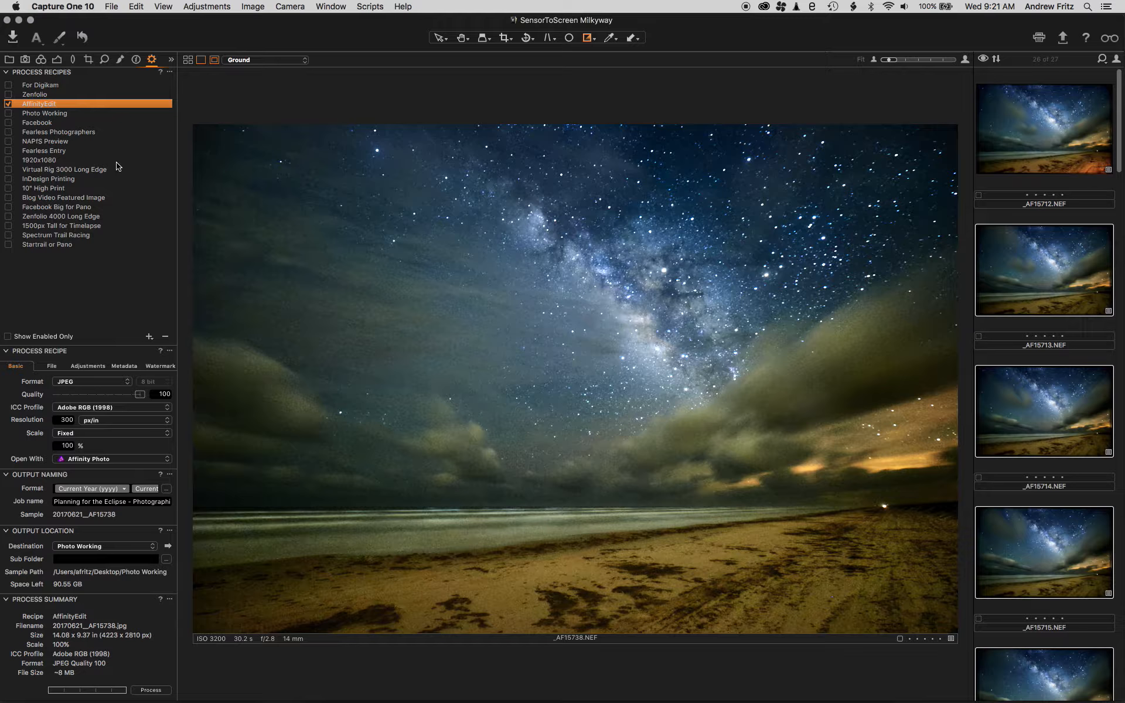
# Review the recipe's file settings, process the selected frames and show the export progress
pyautogui.click(63, 365)
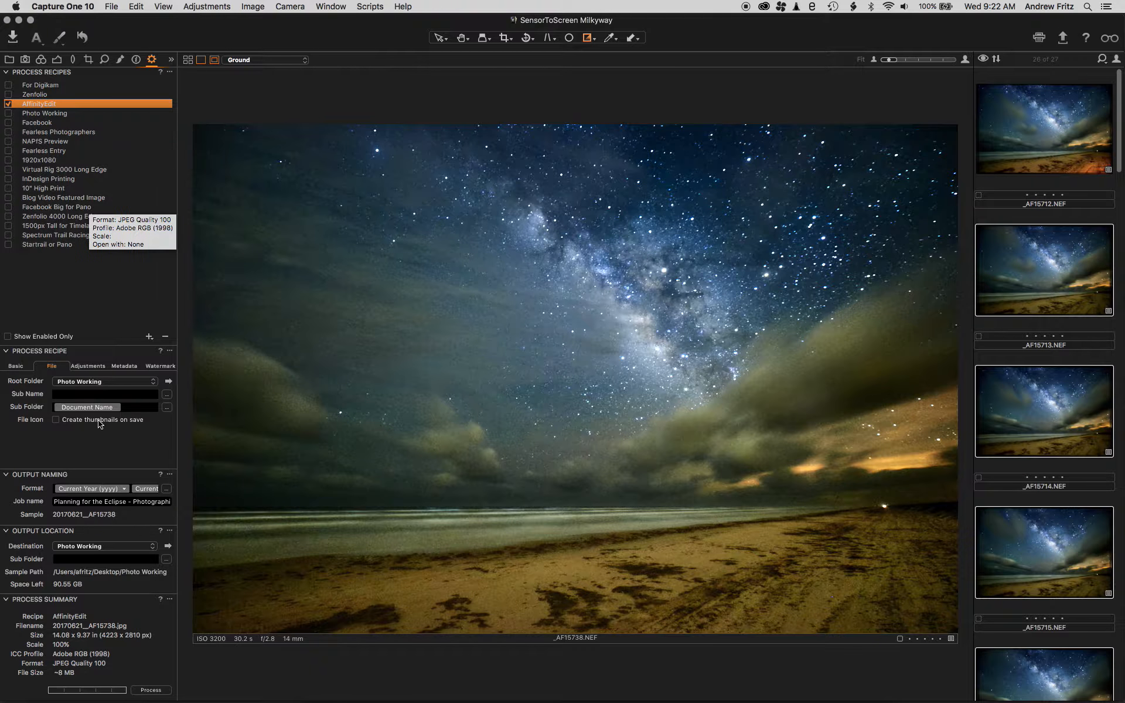
pyautogui.click(160, 693)
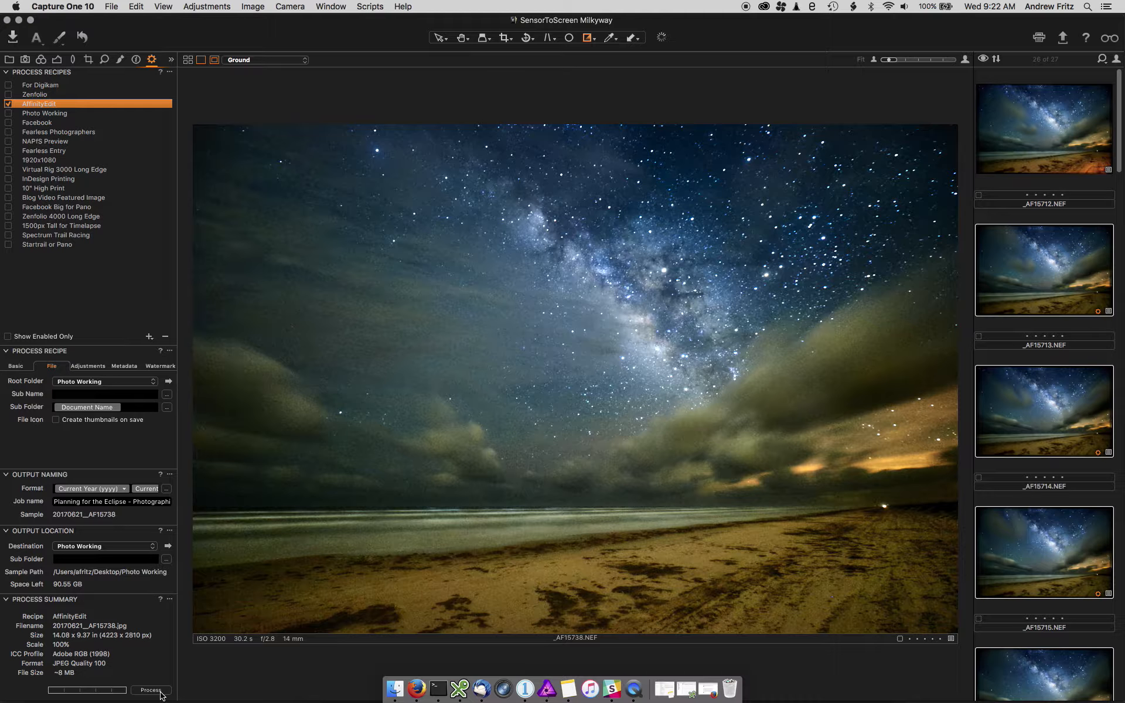
pyautogui.click(662, 39)
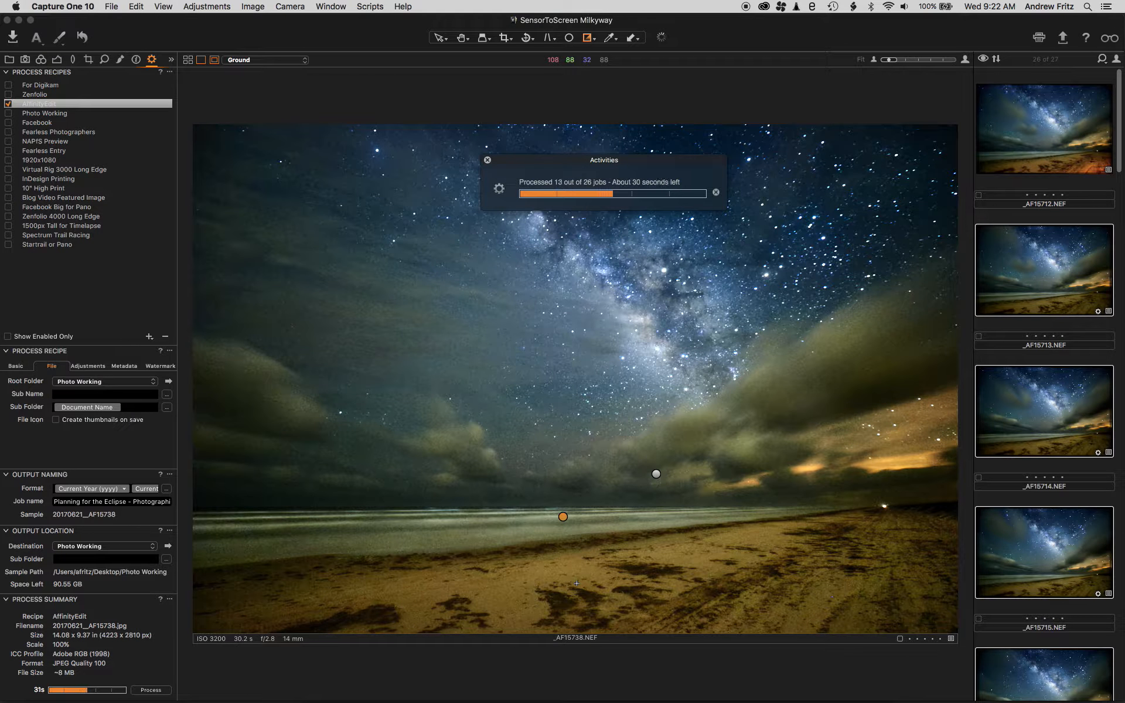
# Switch to Affinity Photo and close all the exported images that are open
pyautogui.moveTo(482, 698)
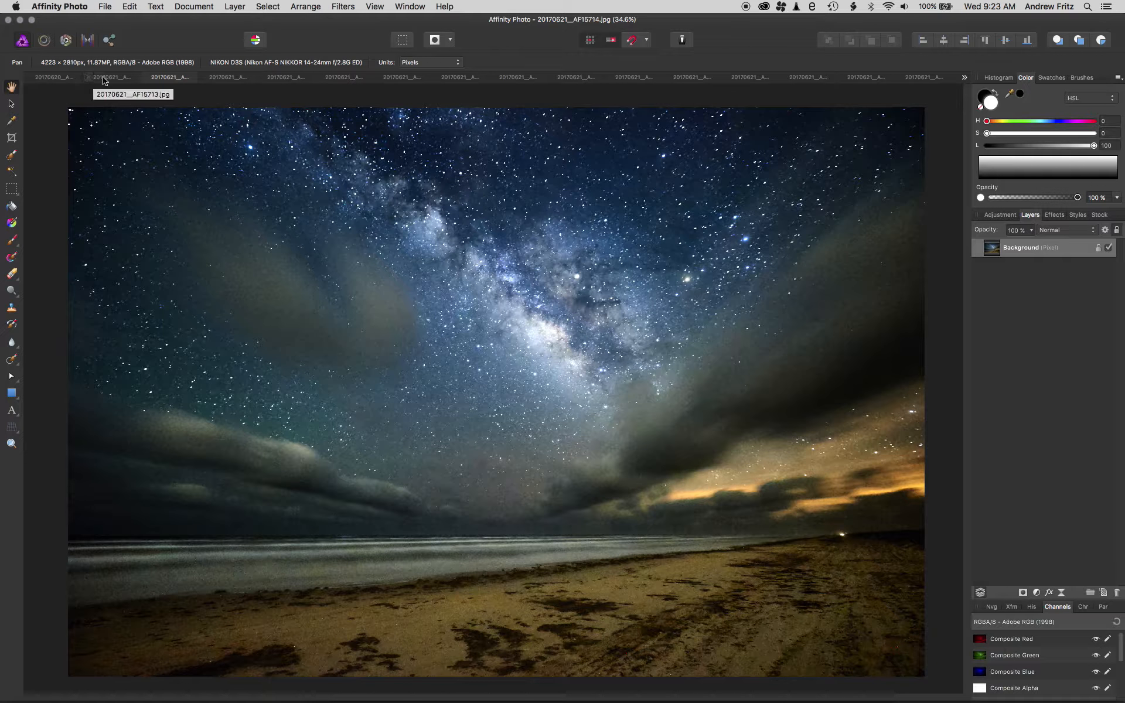
pyautogui.click(89, 79)
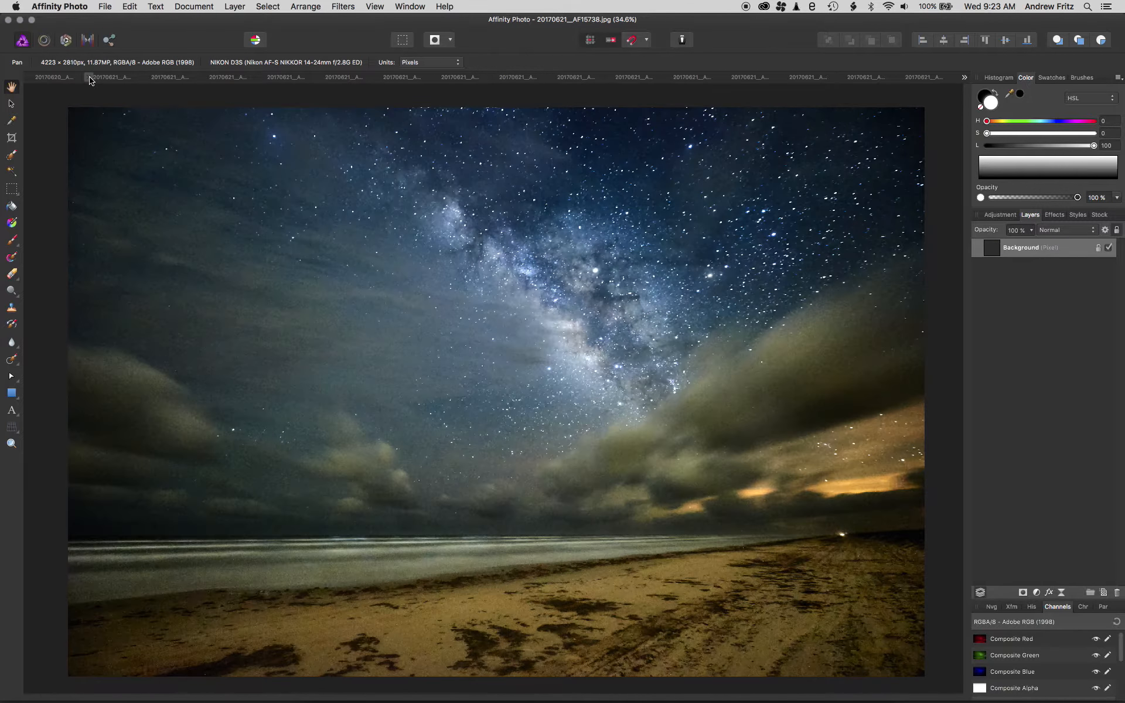
pyautogui.click(89, 79)
pyautogui.click(89, 79)
pyautogui.click(89, 79)
pyautogui.click(90, 80)
pyautogui.click(89, 79)
pyautogui.click(89, 79)
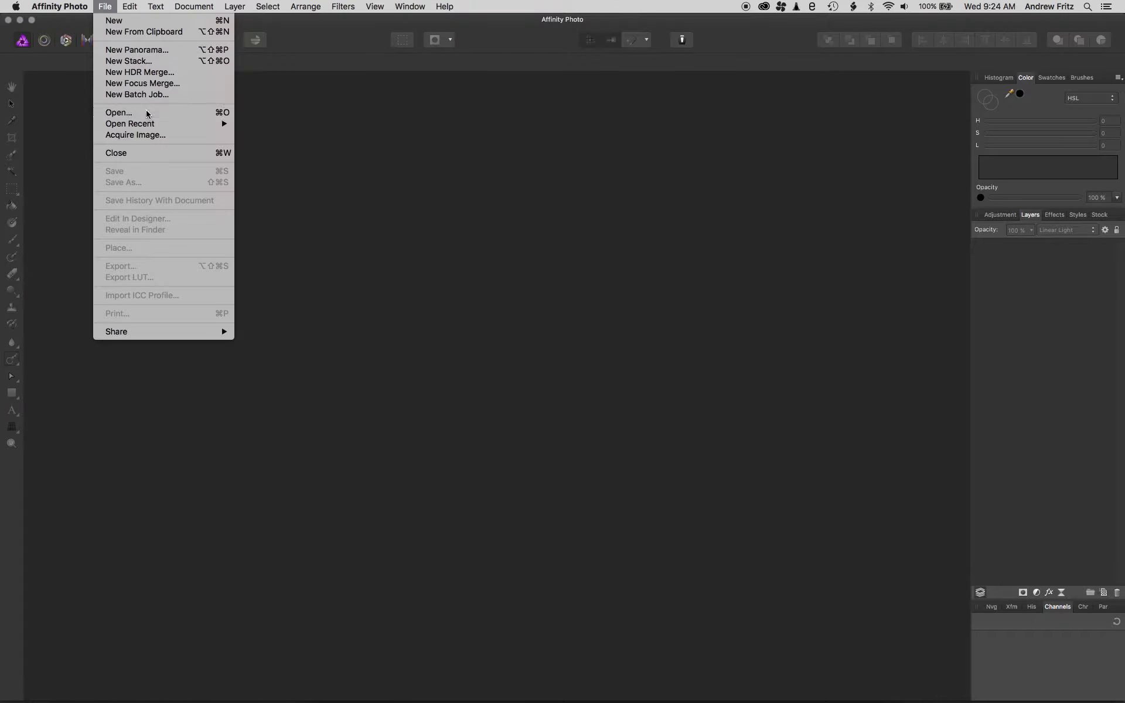
# Open 20170621__AF15720.jpg from the SensorToScreen Milkyway export folder
pyautogui.click(146, 114)
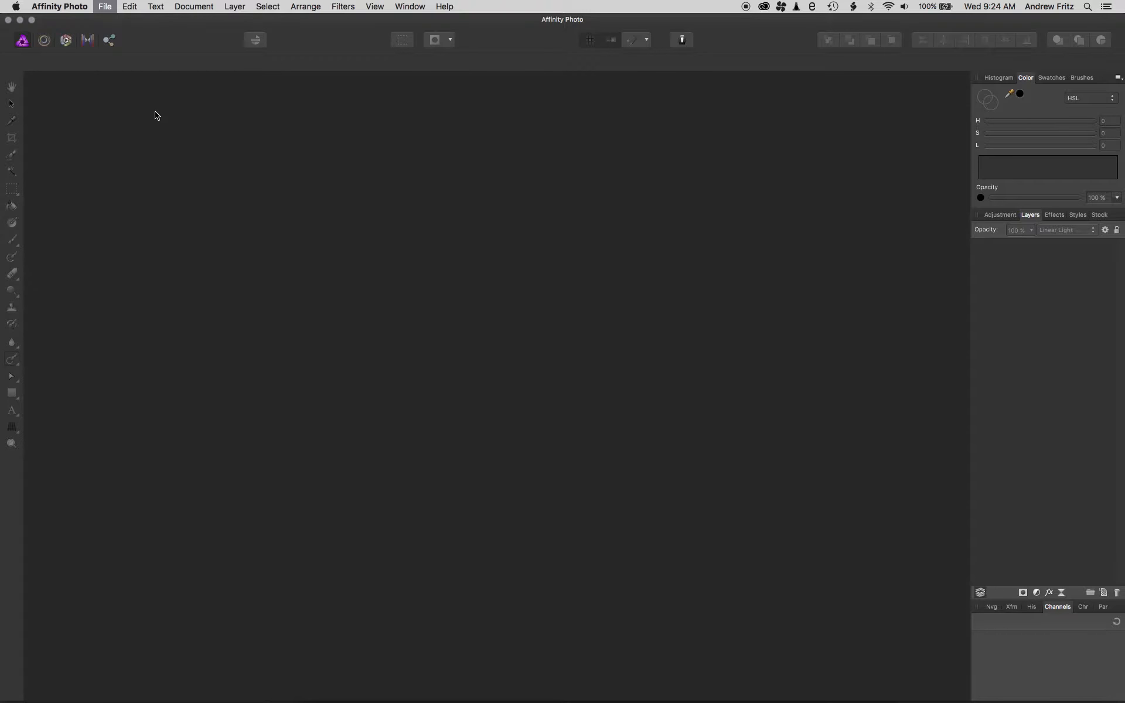
pyautogui.click(482, 199)
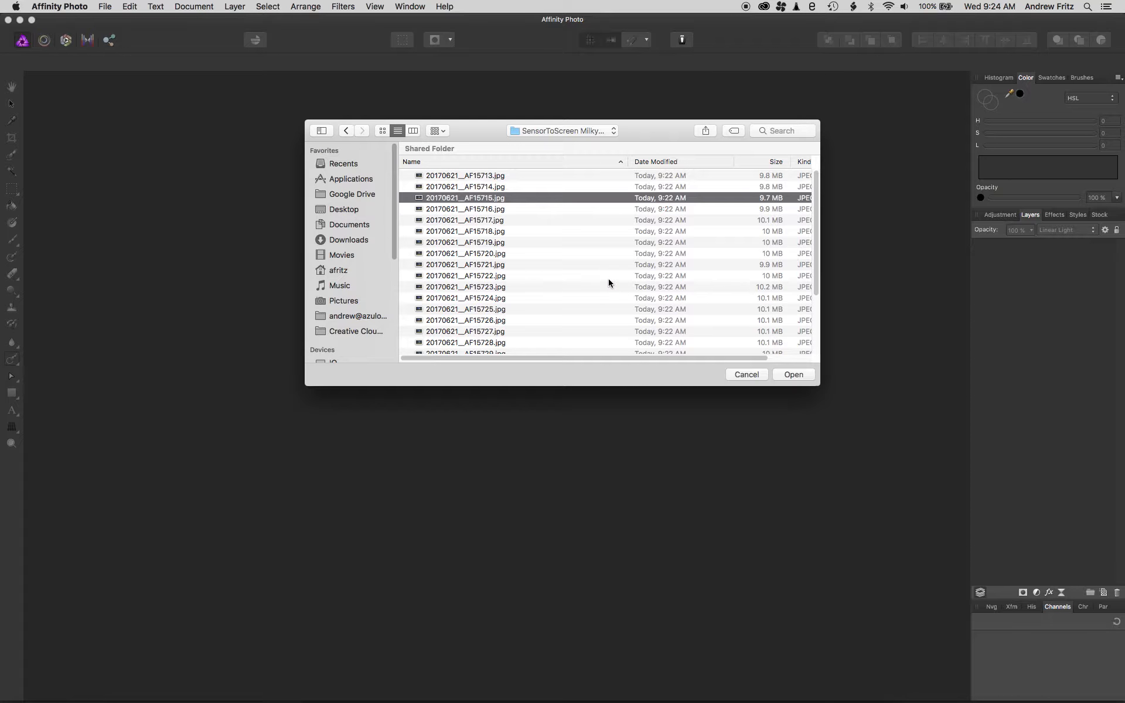
pyautogui.click(413, 132)
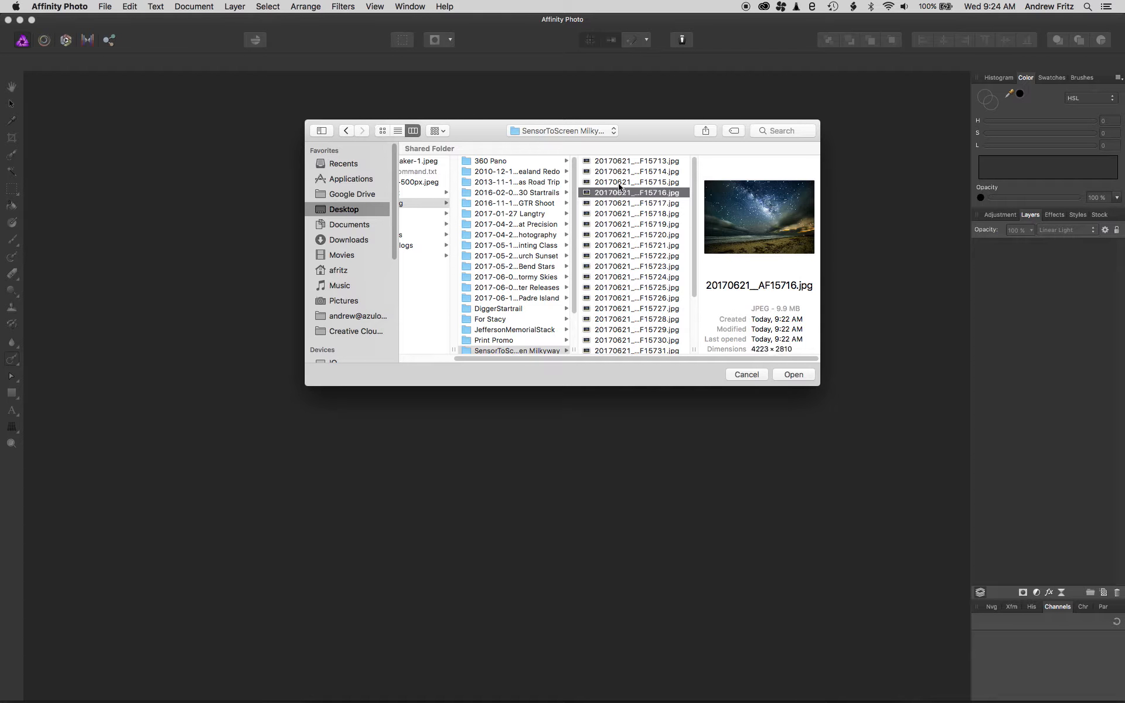
pyautogui.click(622, 235)
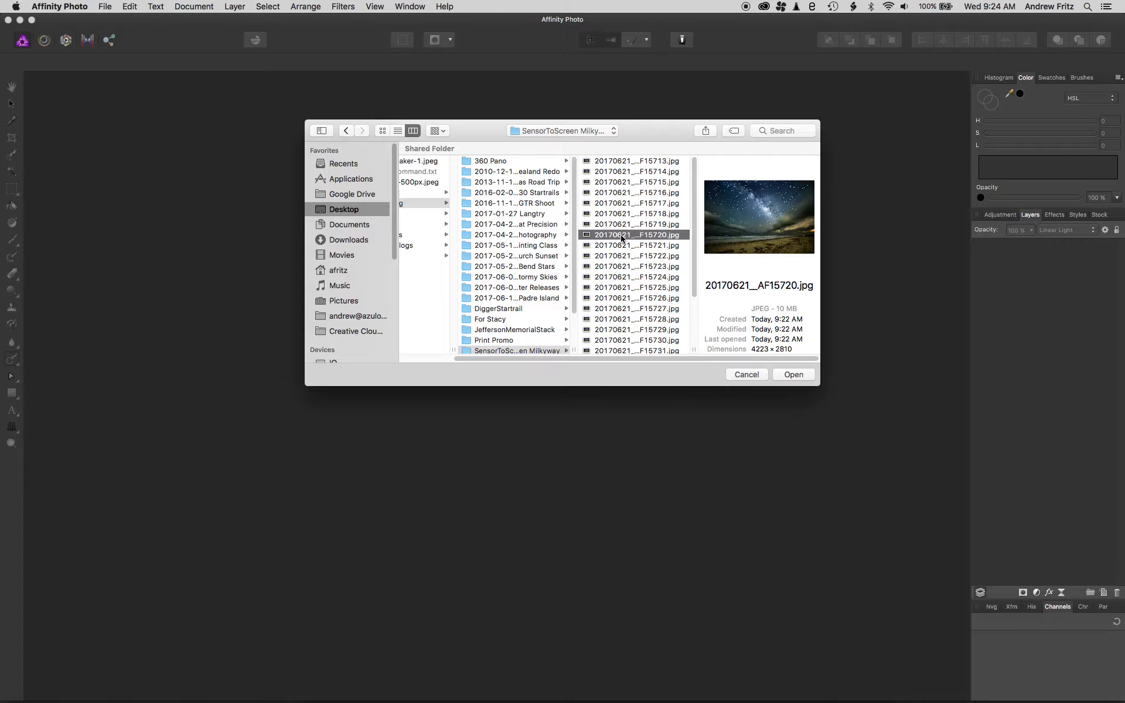
pyautogui.click(794, 375)
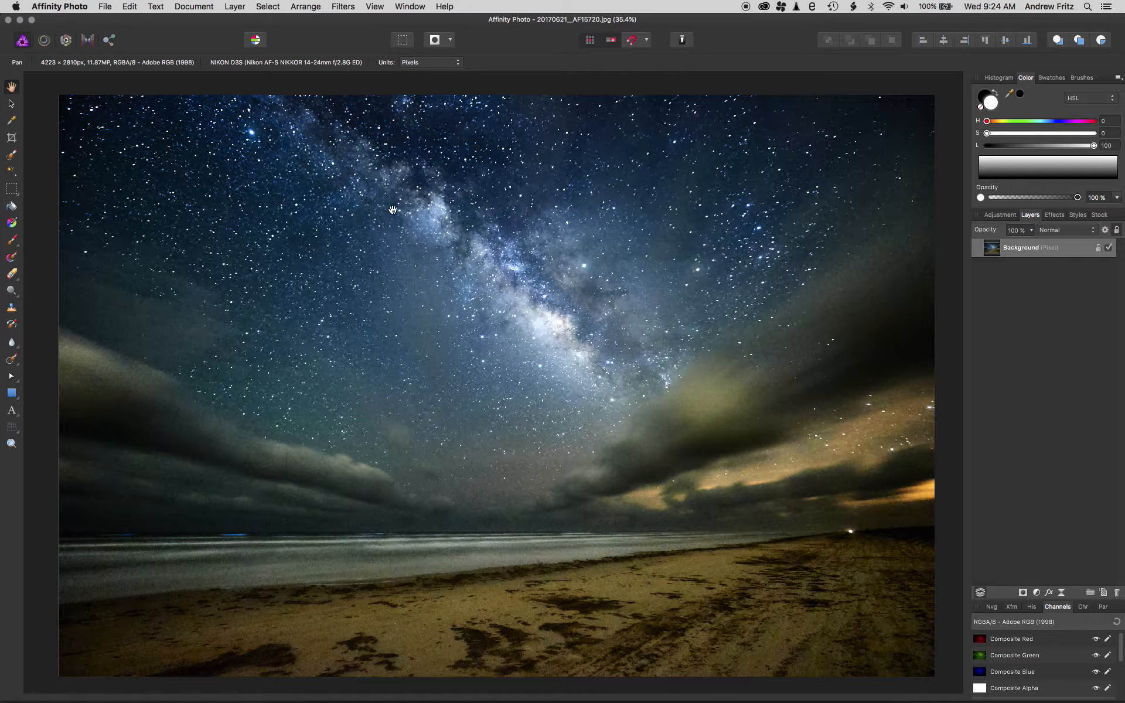
pyautogui.click(101, 6)
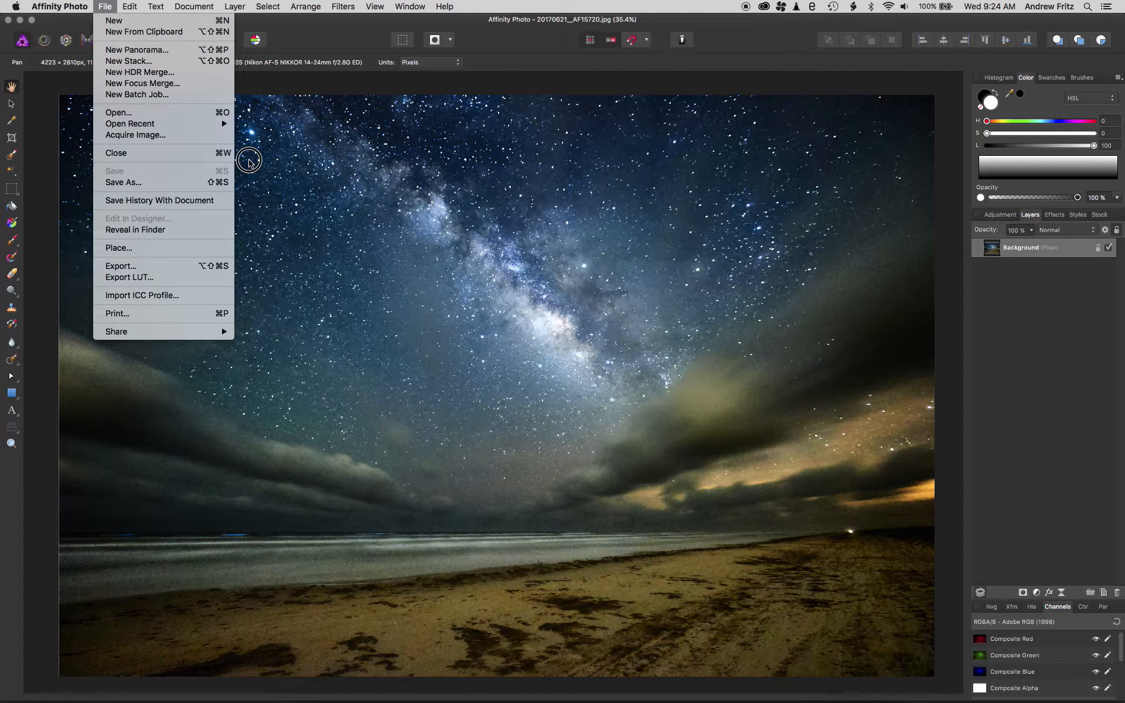
pyautogui.click(561, 316)
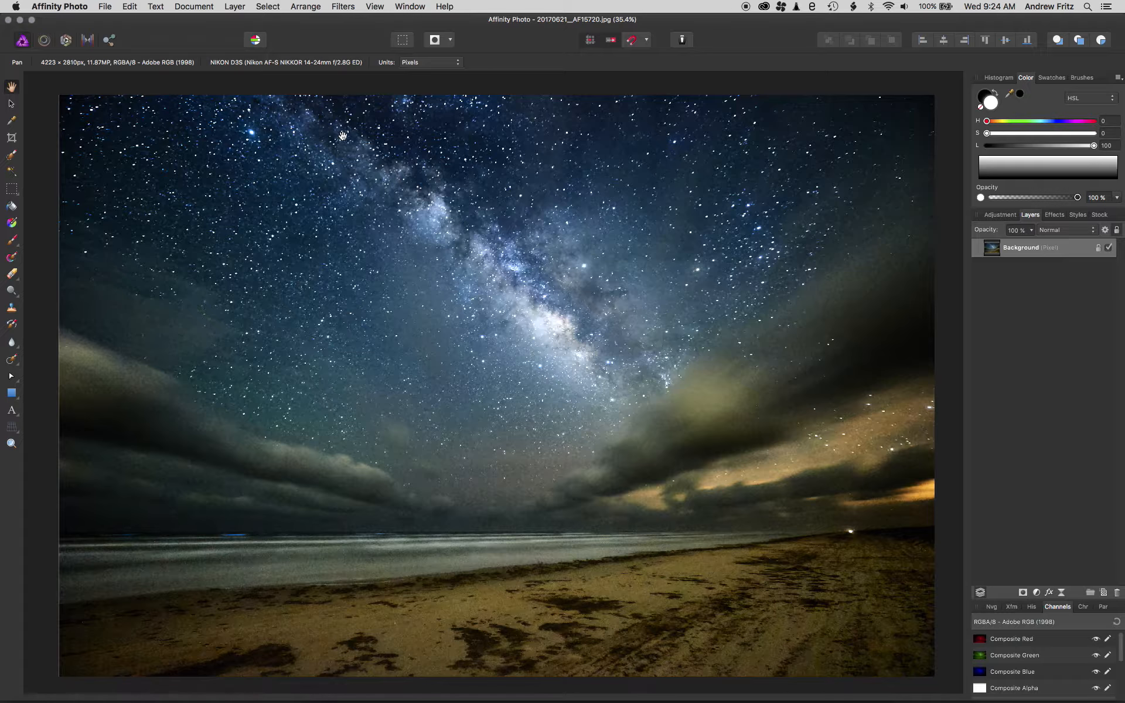
# Open 20170621__AF15728.jpg from the SensorToScreen Milkyway folder and close the 20170621__AF15720.jpg document
pyautogui.click(110, 8)
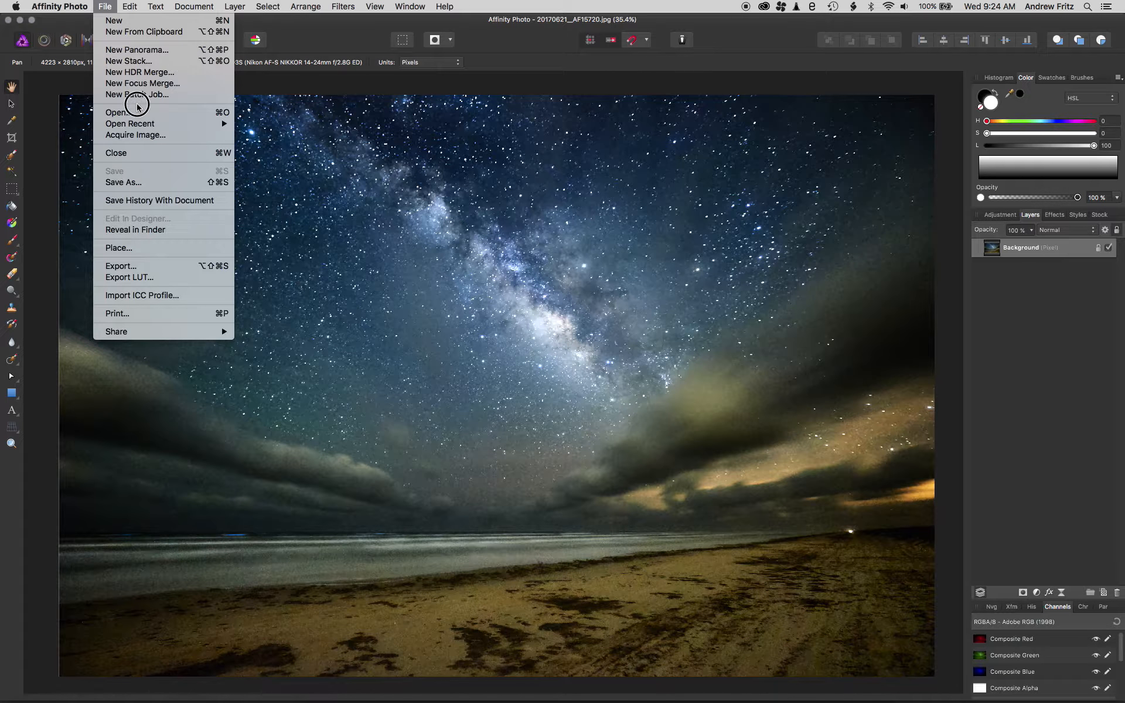
pyautogui.click(119, 112)
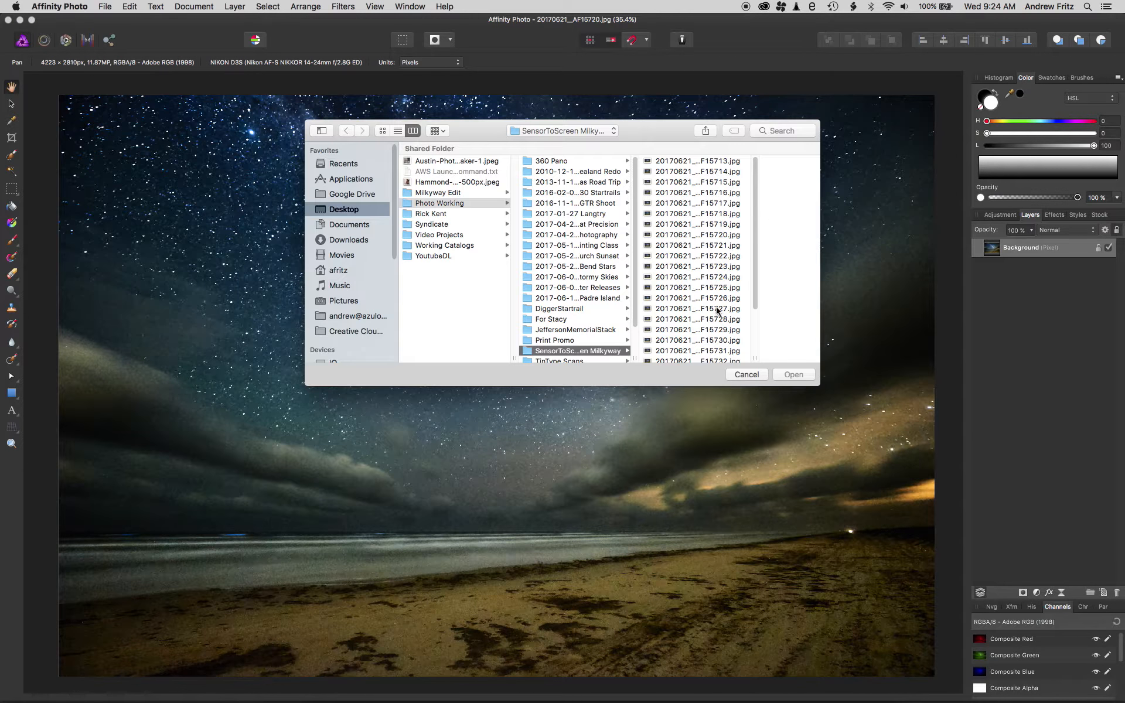
pyautogui.click(718, 309)
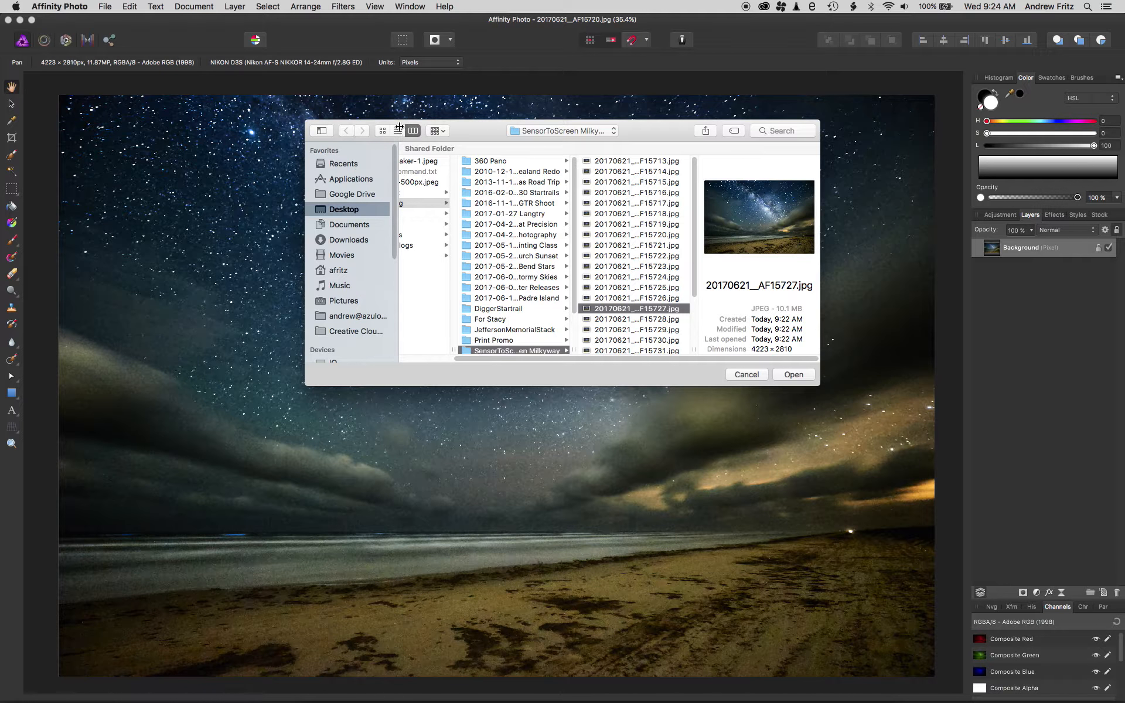
pyautogui.click(614, 319)
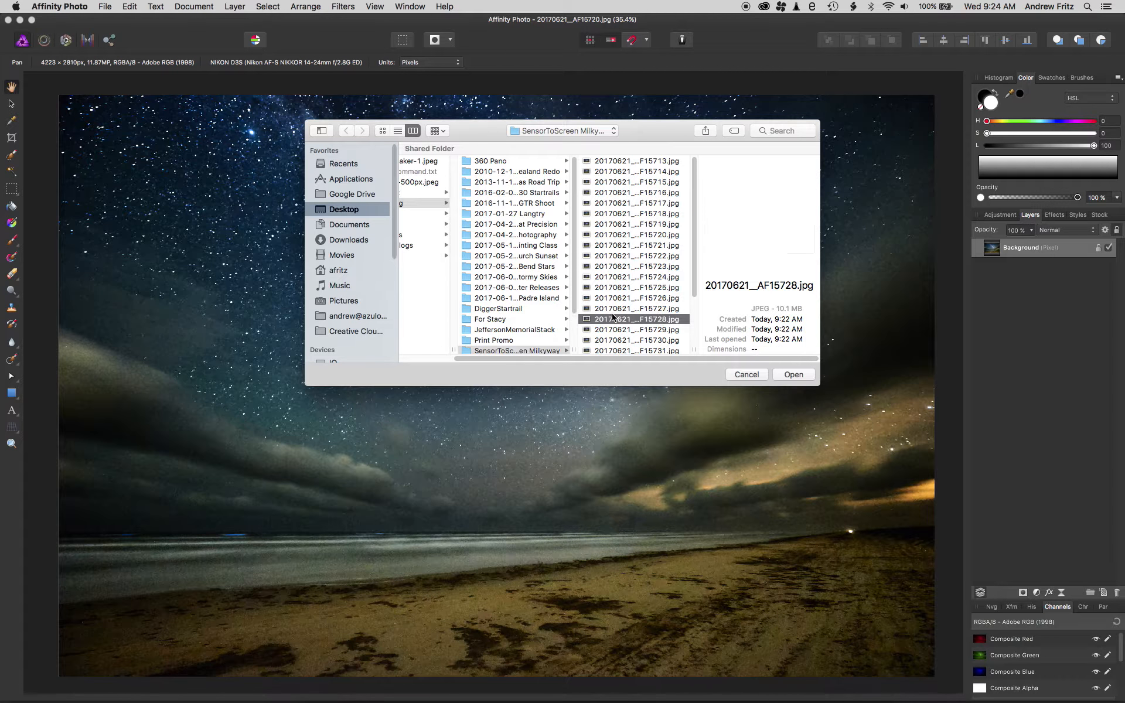
pyautogui.scroll(-3, 615, 268)
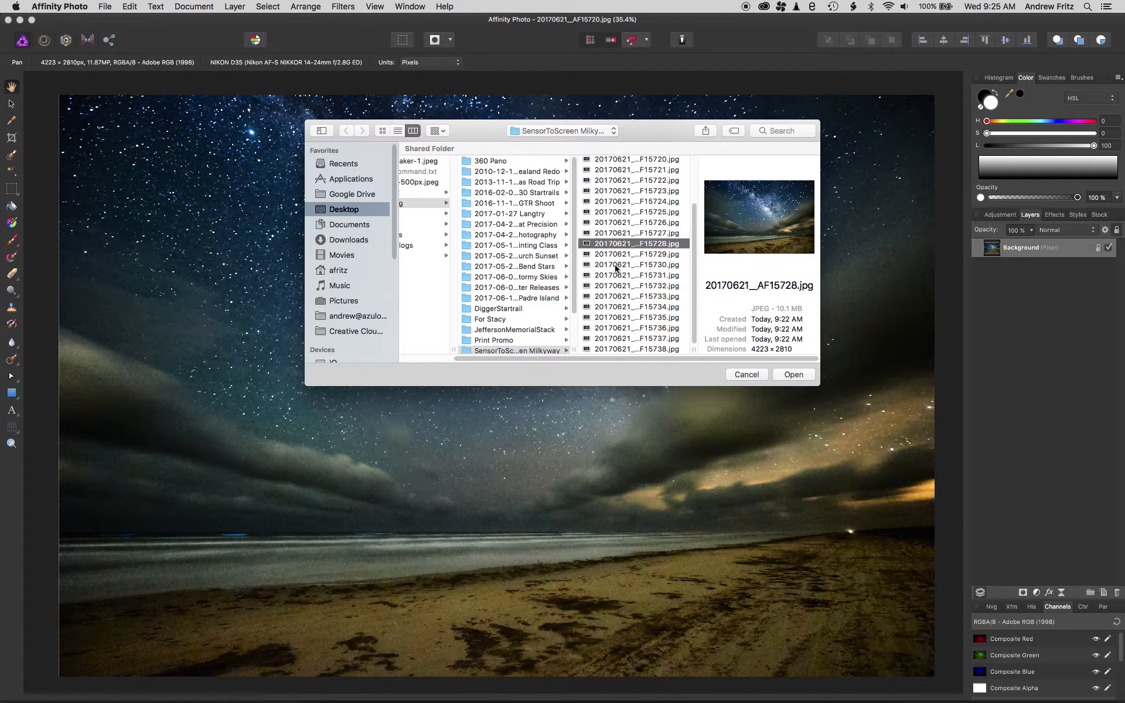
pyautogui.click(794, 375)
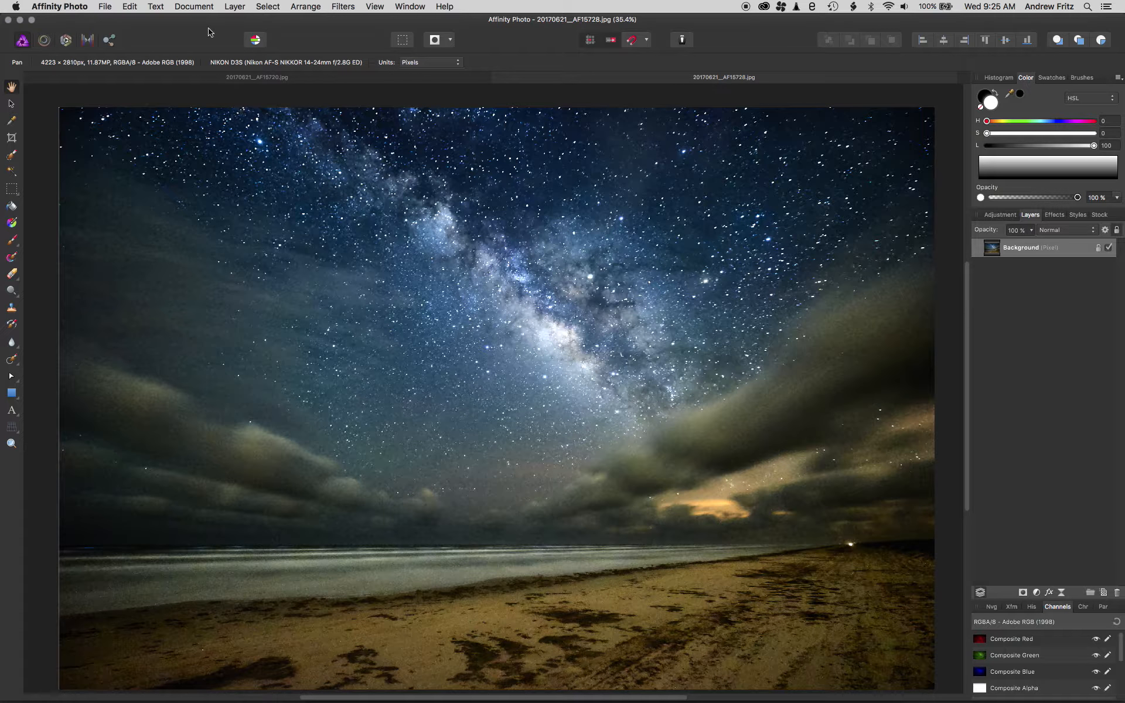
pyautogui.click(31, 77)
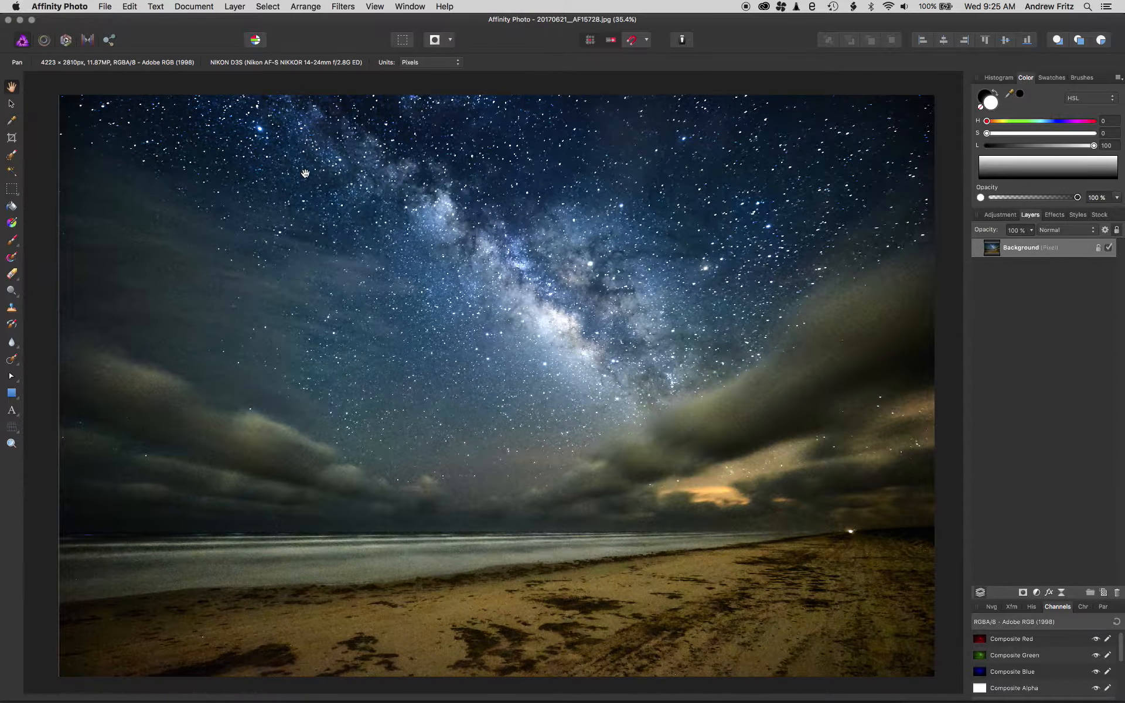
# Create a new stack from all the JPEGs in the SensorToScreen Milkyway folder with automatic image alignment turned off
pyautogui.click(104, 7)
pyautogui.click(156, 62)
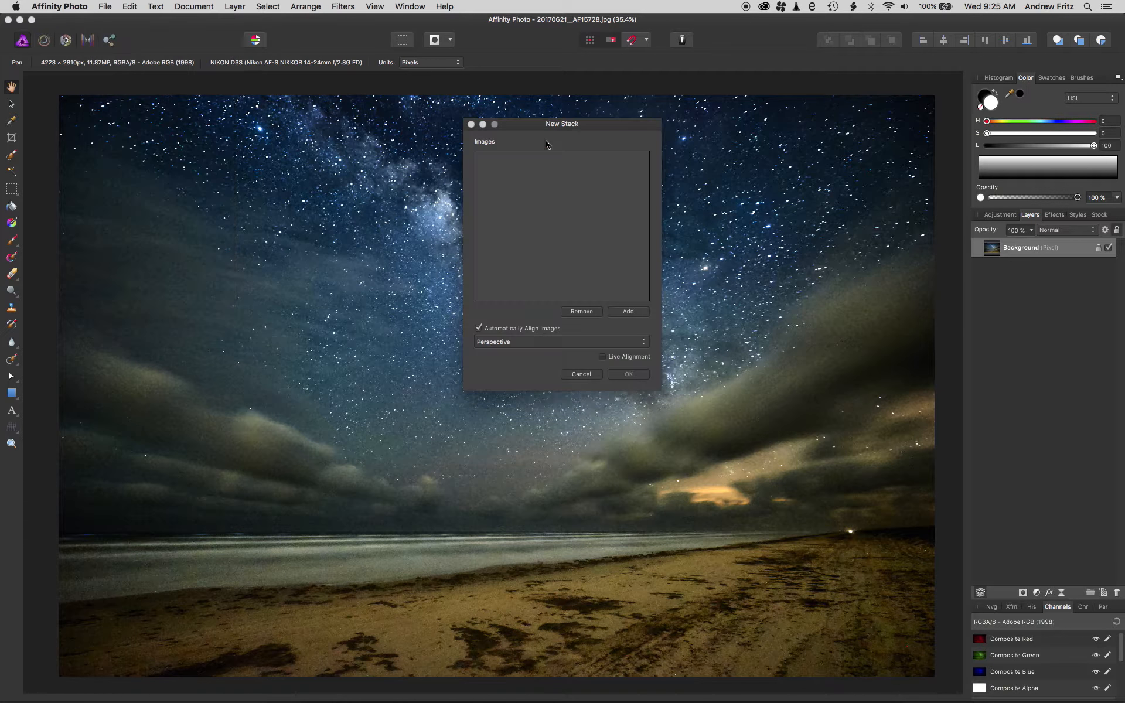
pyautogui.click(625, 311)
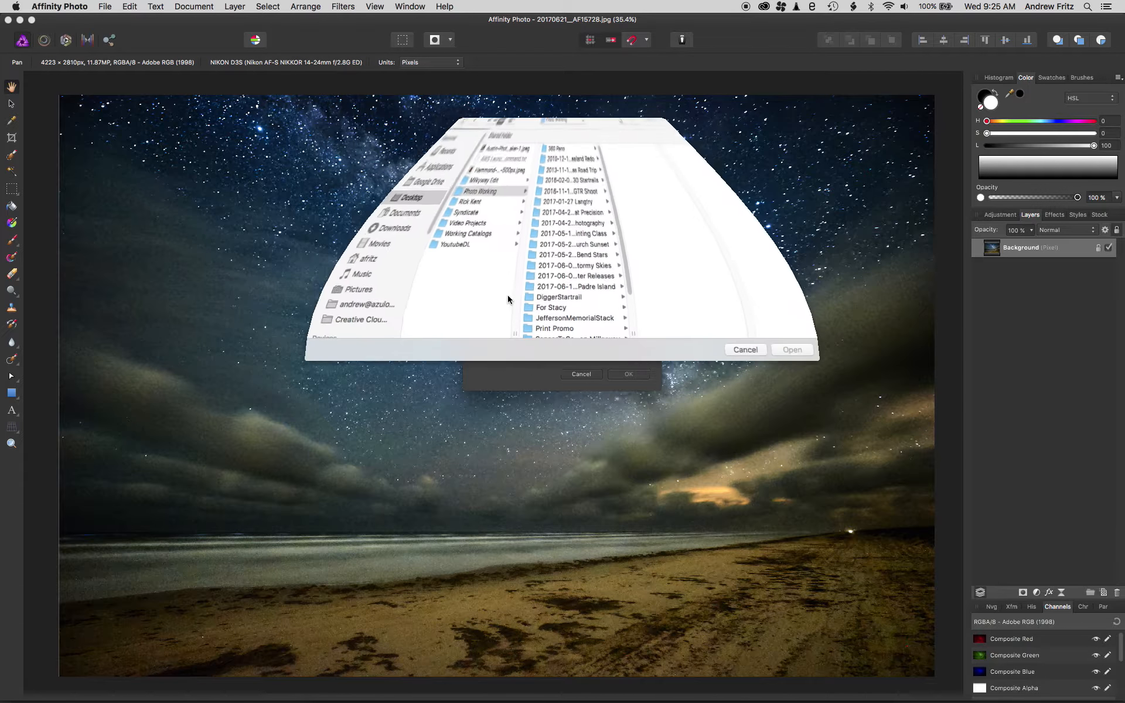
pyautogui.click(675, 171)
pyautogui.press('super+a')
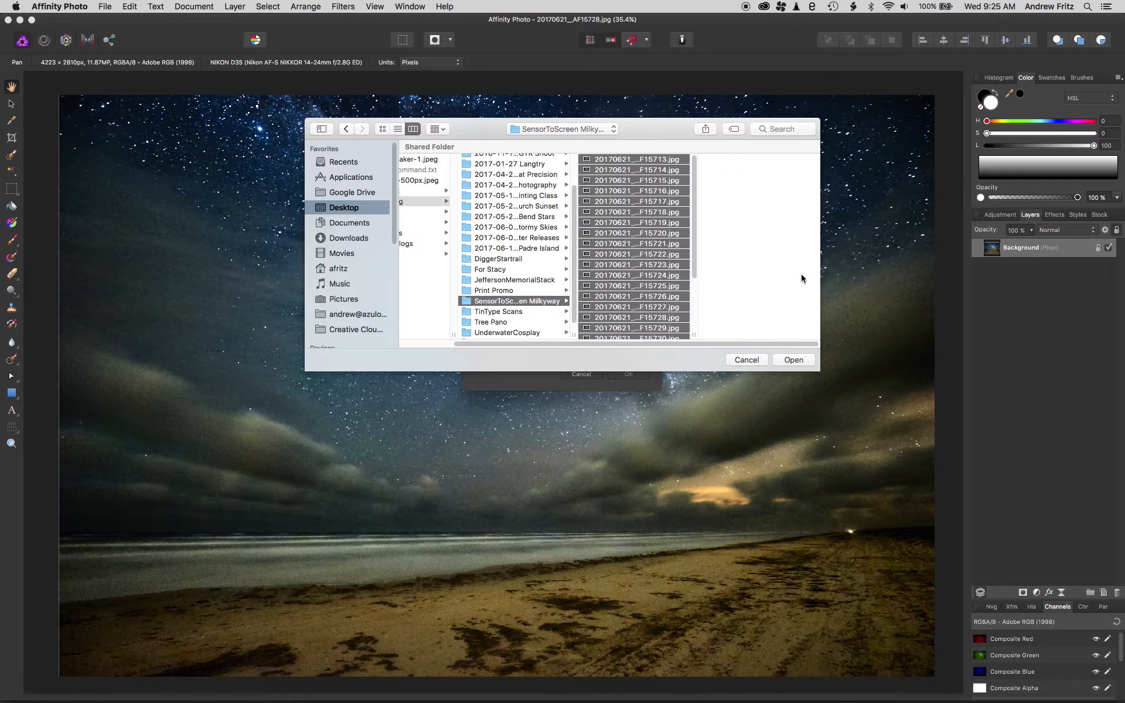
pyautogui.click(793, 360)
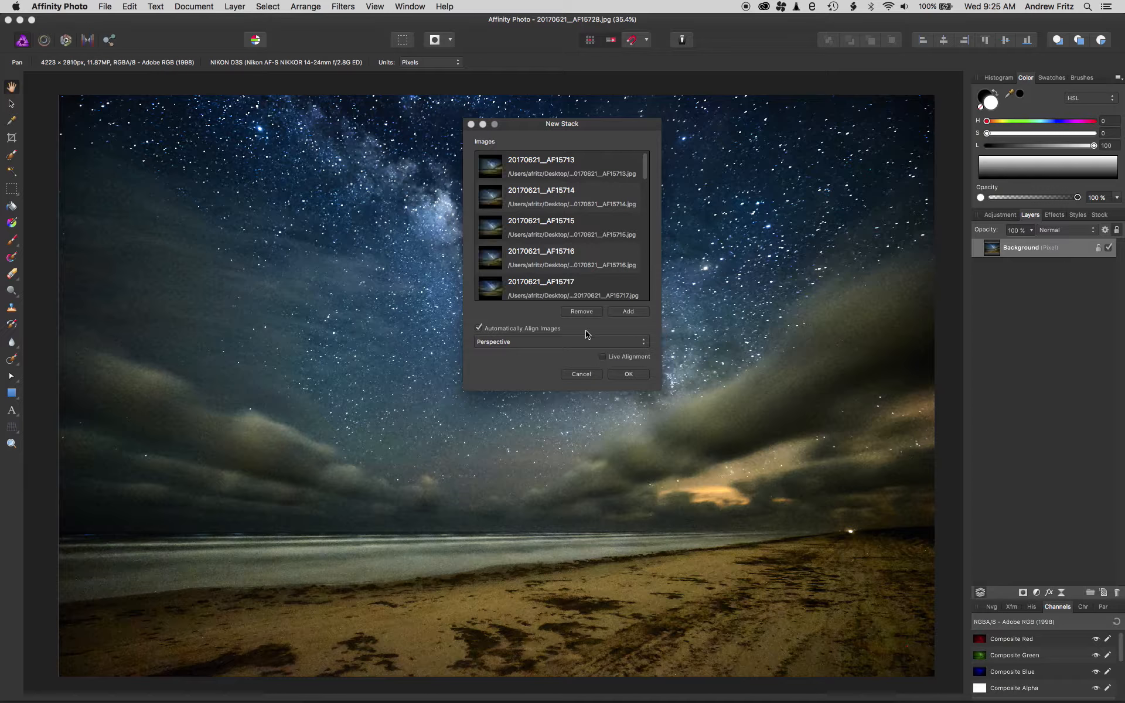
pyautogui.click(479, 328)
pyautogui.click(641, 377)
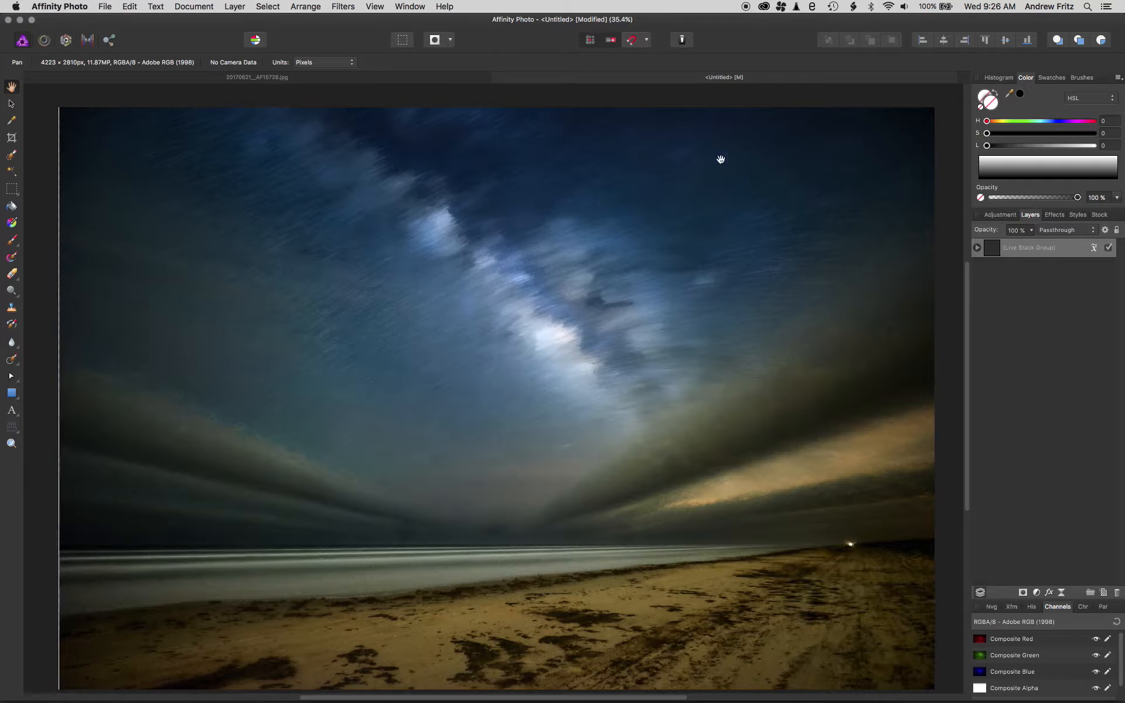
# Set the live stack group's operator to Mean and copy the group into 20170621__AF15728.jpg above the Background layer
pyautogui.click(1093, 247)
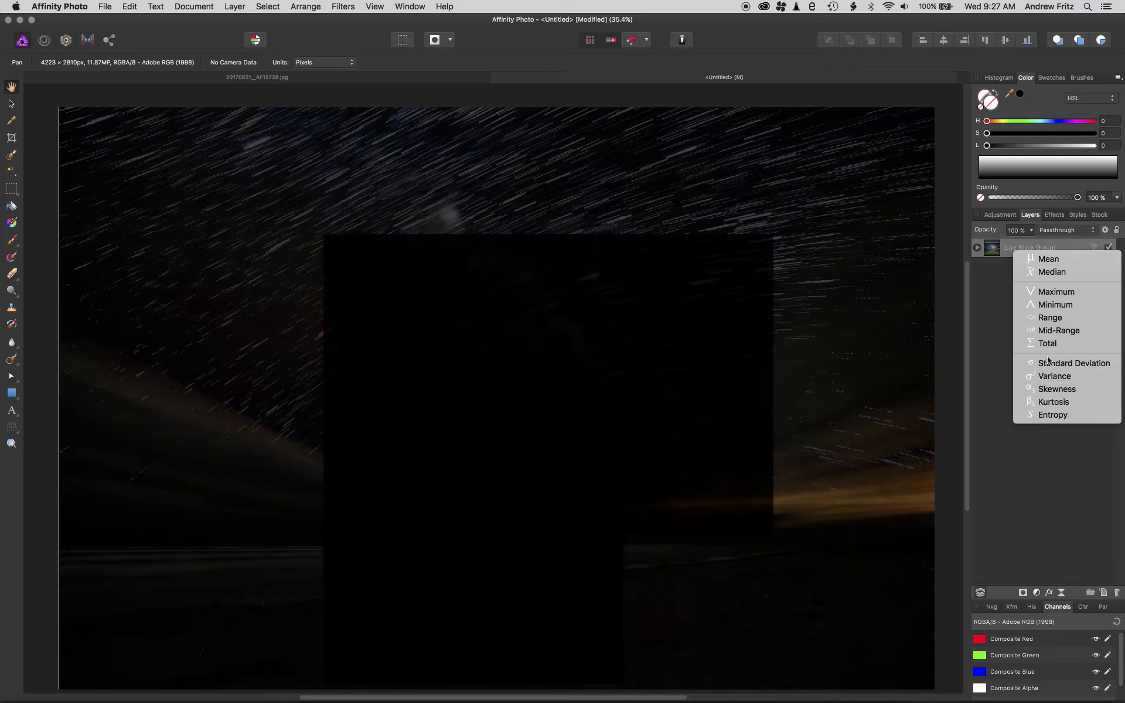
pyautogui.click(1051, 258)
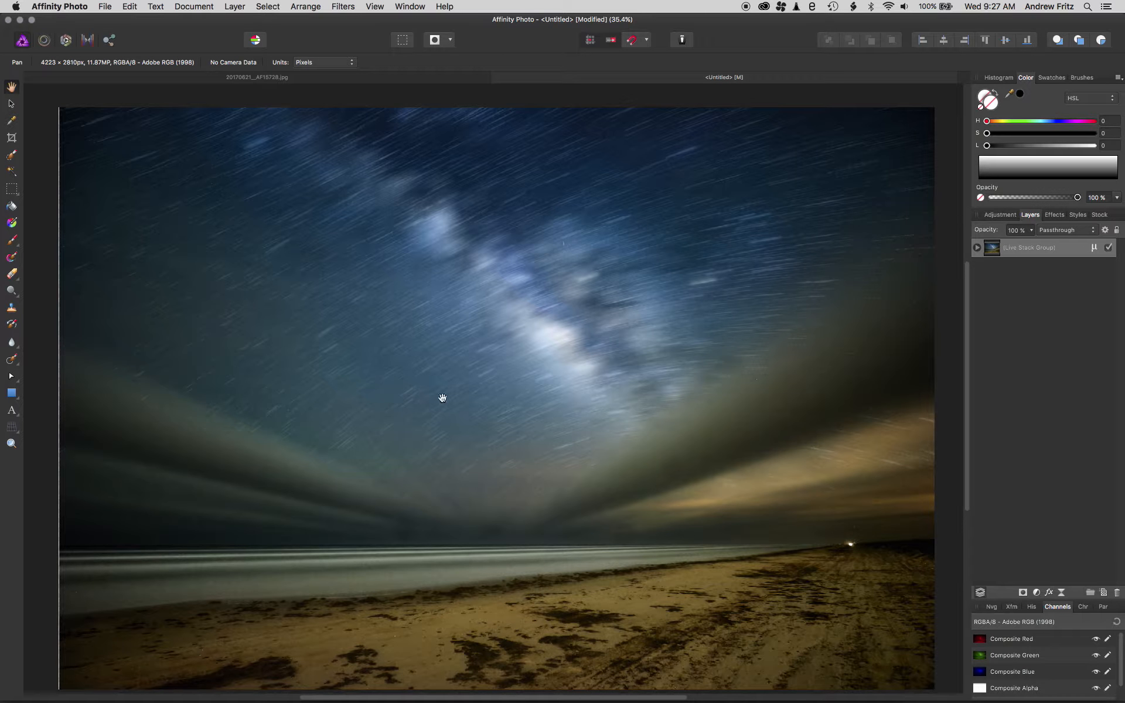
pyautogui.press('super+a')
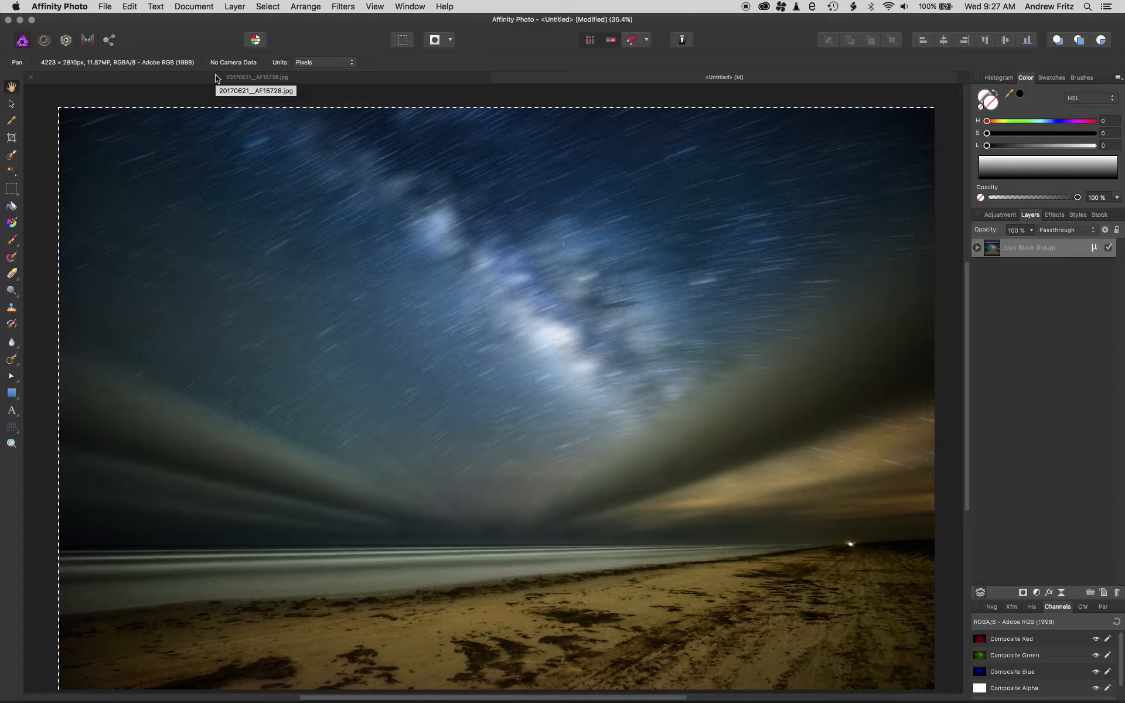
pyautogui.click(240, 77)
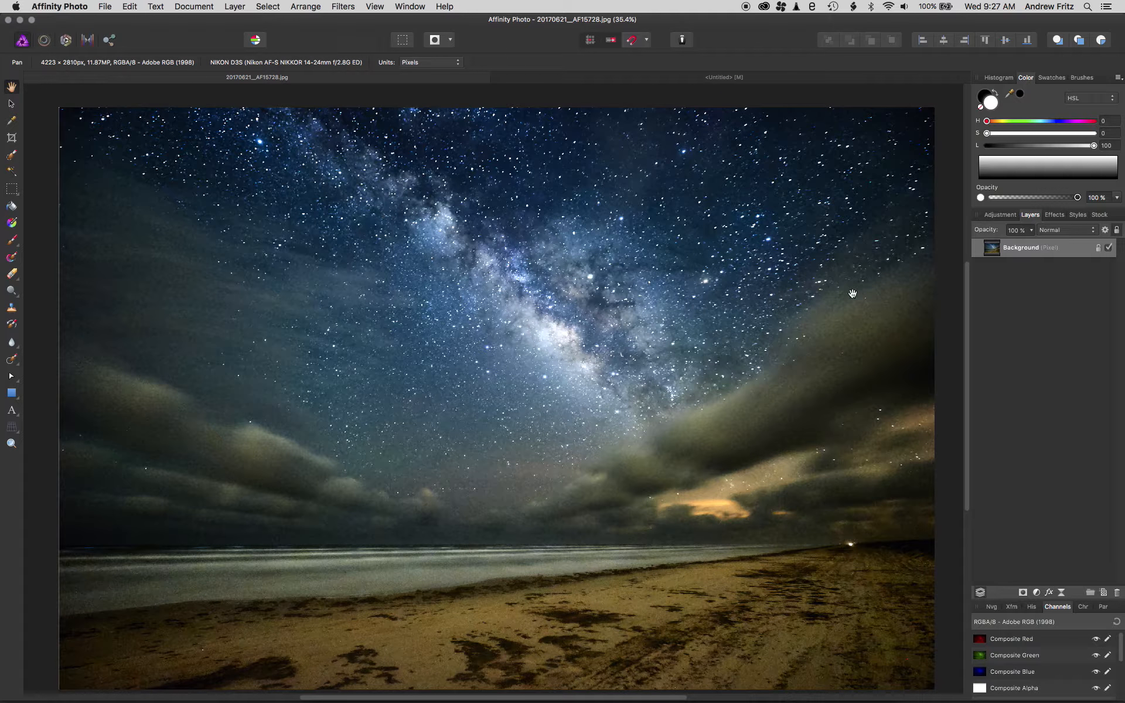
pyautogui.click(1027, 305)
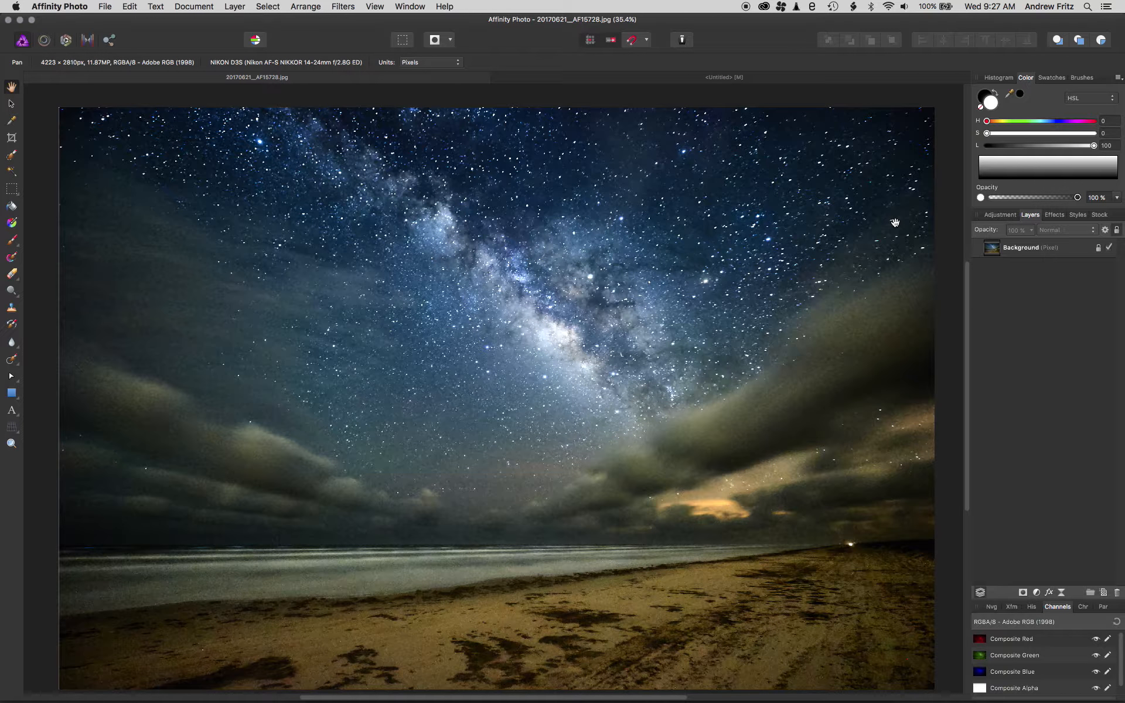
pyautogui.press('super+v')
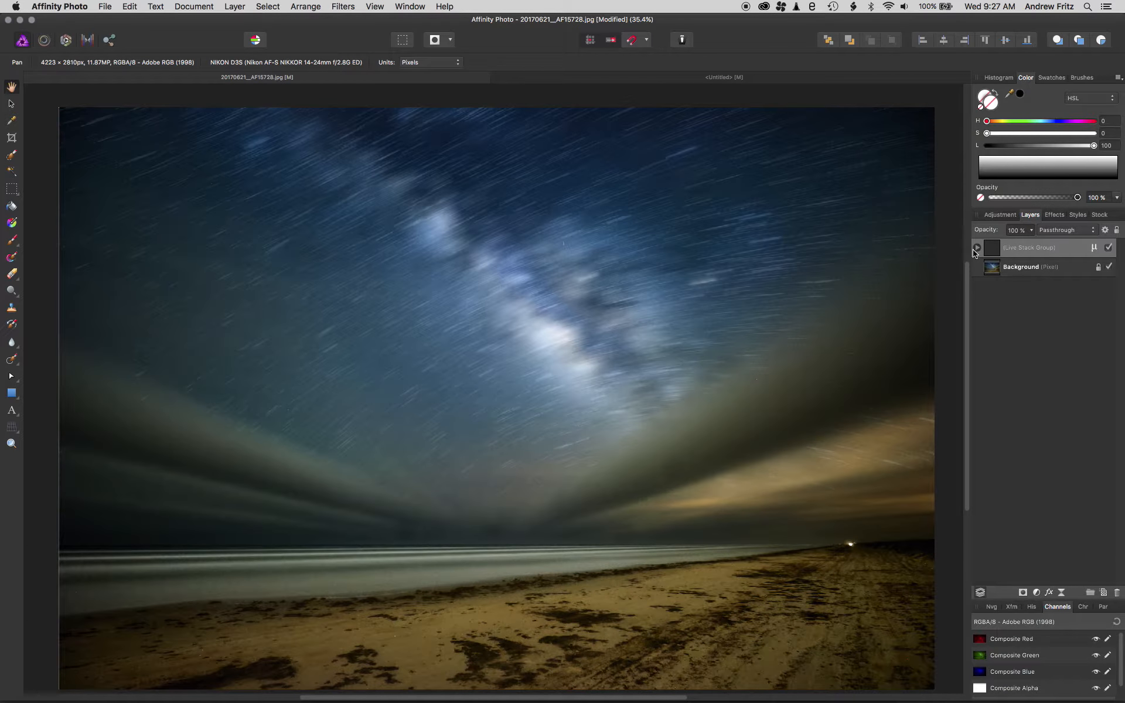
# Add a mask layer and attach it to the Live Stack Group
pyautogui.click(988, 467)
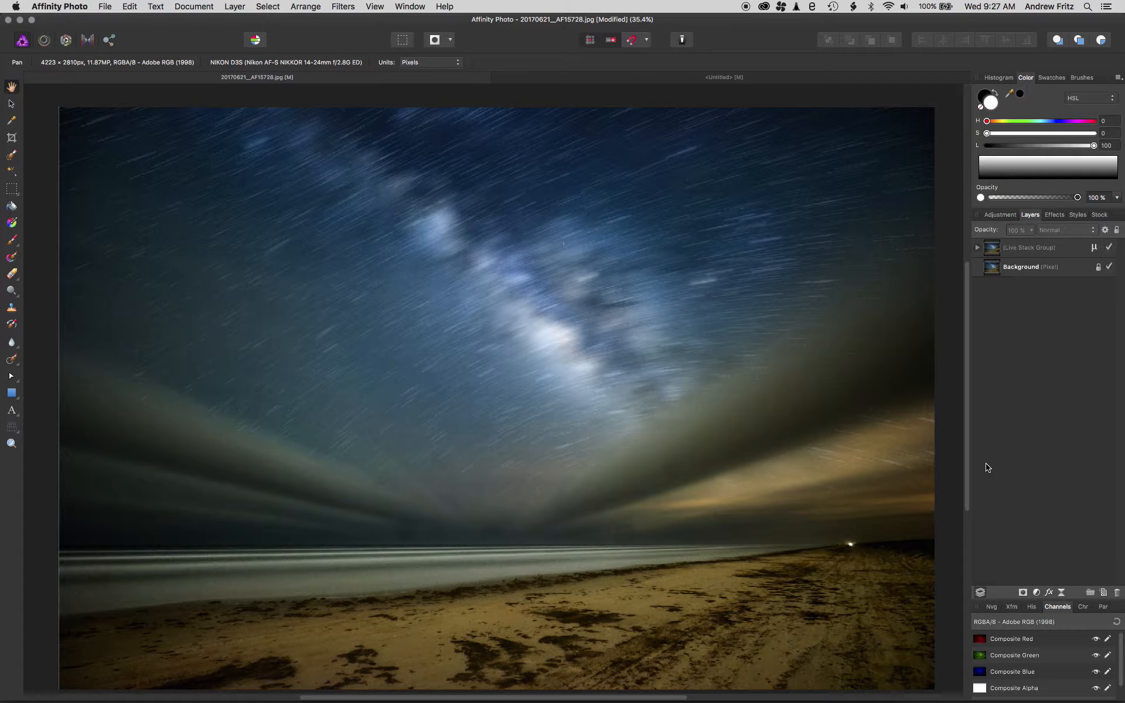
pyautogui.click(993, 254)
pyautogui.click(1021, 594)
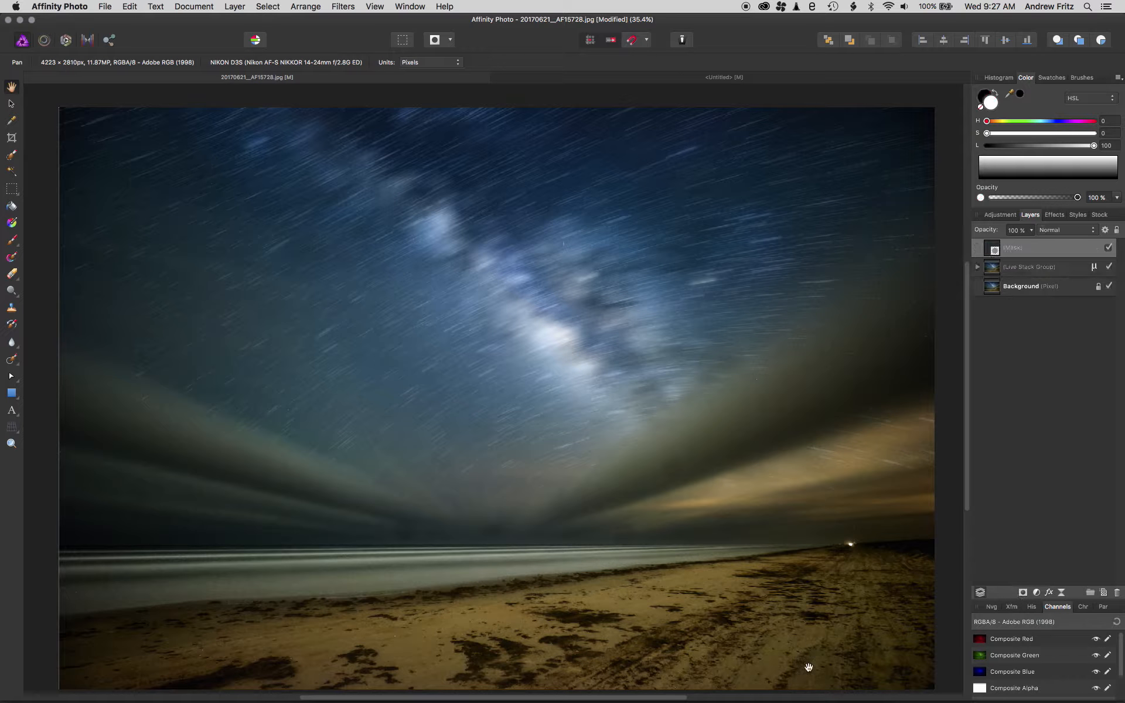
pyautogui.moveTo(997, 250)
pyautogui.mouseDown()
pyautogui.moveTo(1016, 268)
pyautogui.moveTo(996, 272)
pyautogui.moveTo(1007, 256)
pyautogui.mouseUp()
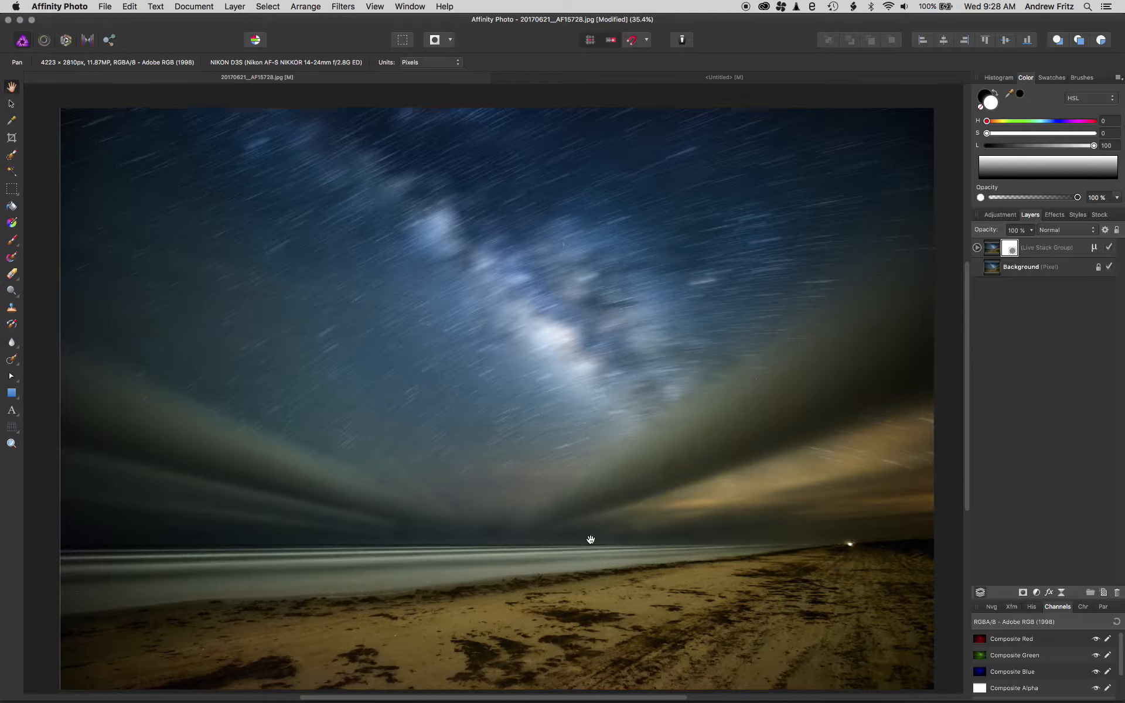
# Compare noise and detail in the water and sand up close with the Live Stack Group hidden and shown
pyautogui.scroll(10, 529, 621)
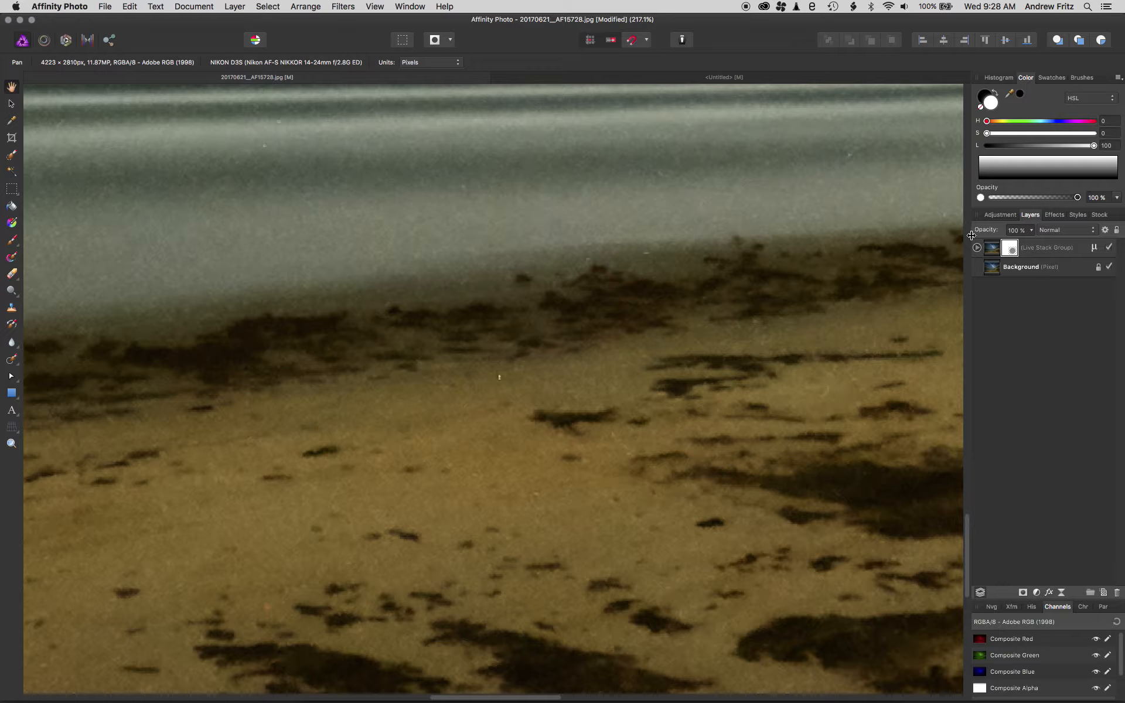
pyautogui.click(1110, 249)
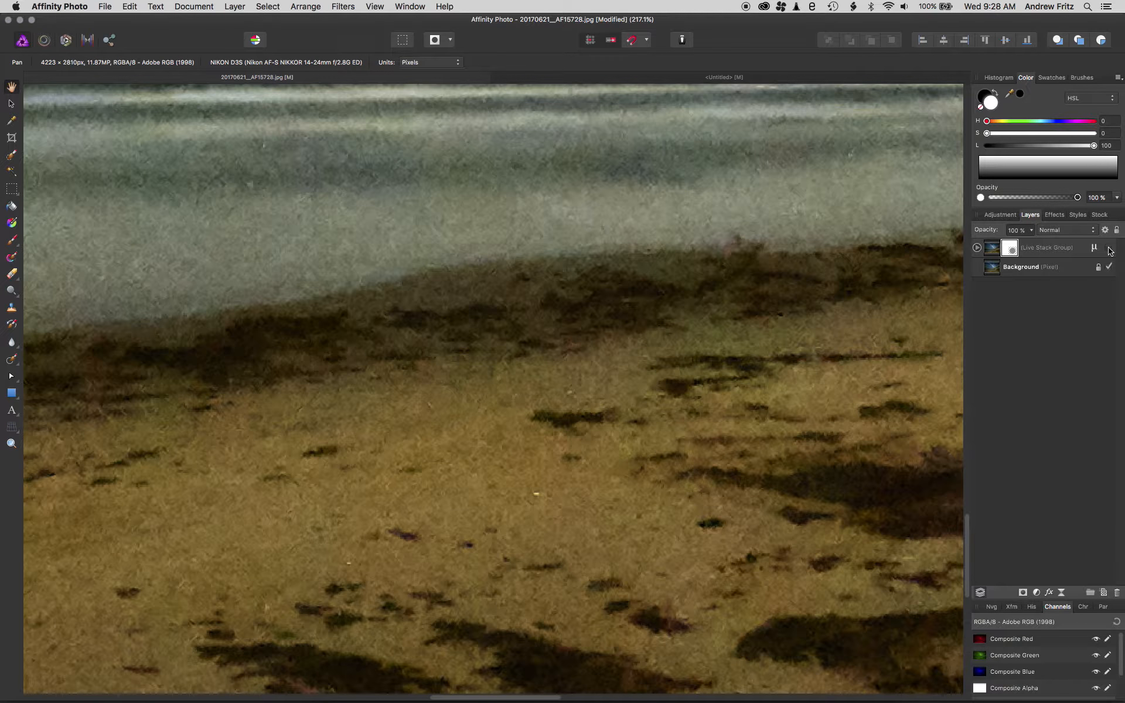
pyautogui.click(1110, 248)
pyautogui.click(1109, 248)
pyautogui.click(1110, 248)
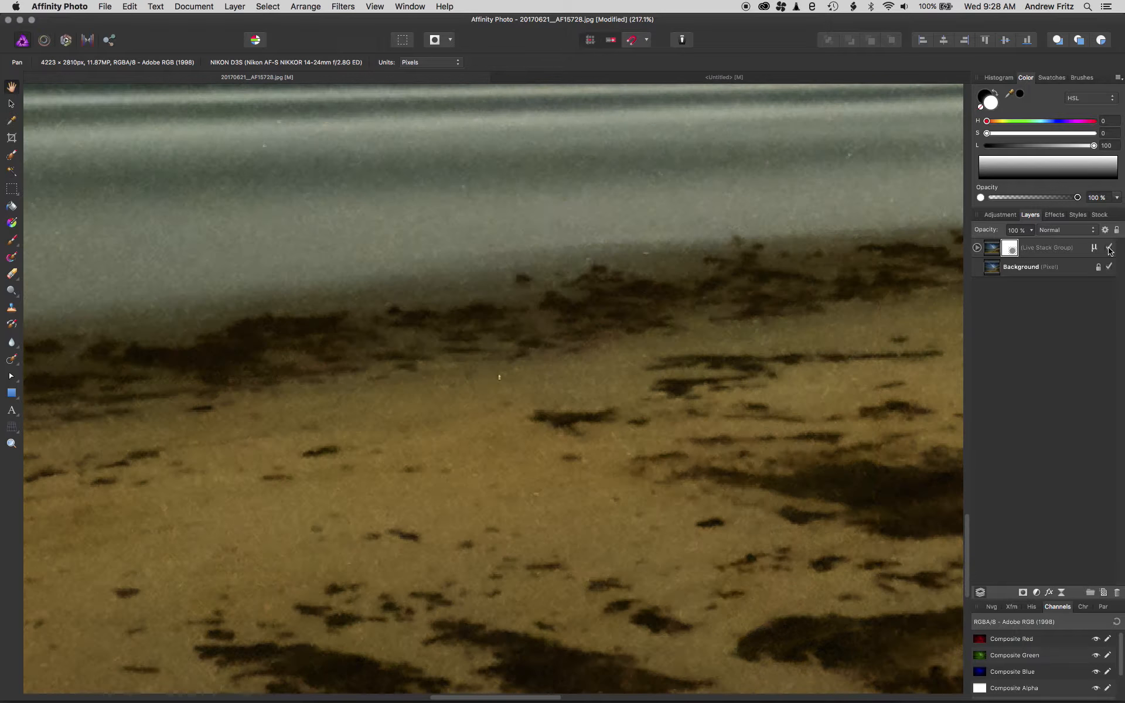
pyautogui.scroll(-10, 472, 229)
pyautogui.scroll(7, 459, 253)
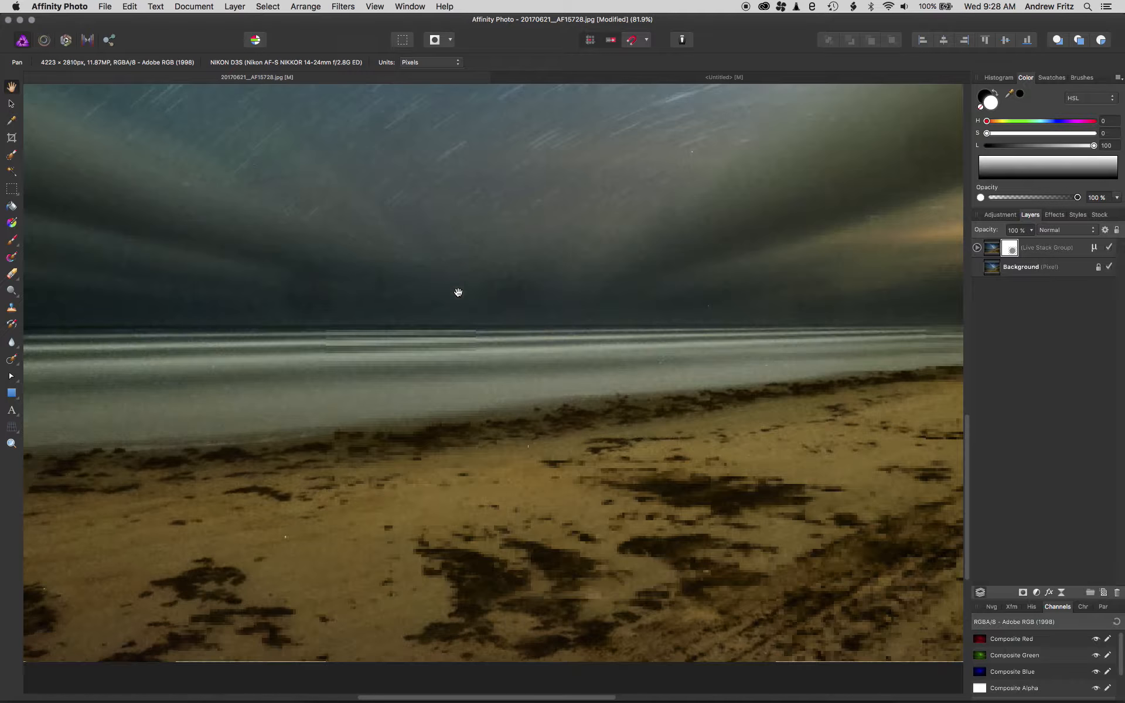
pyautogui.scroll(4, 485, 381)
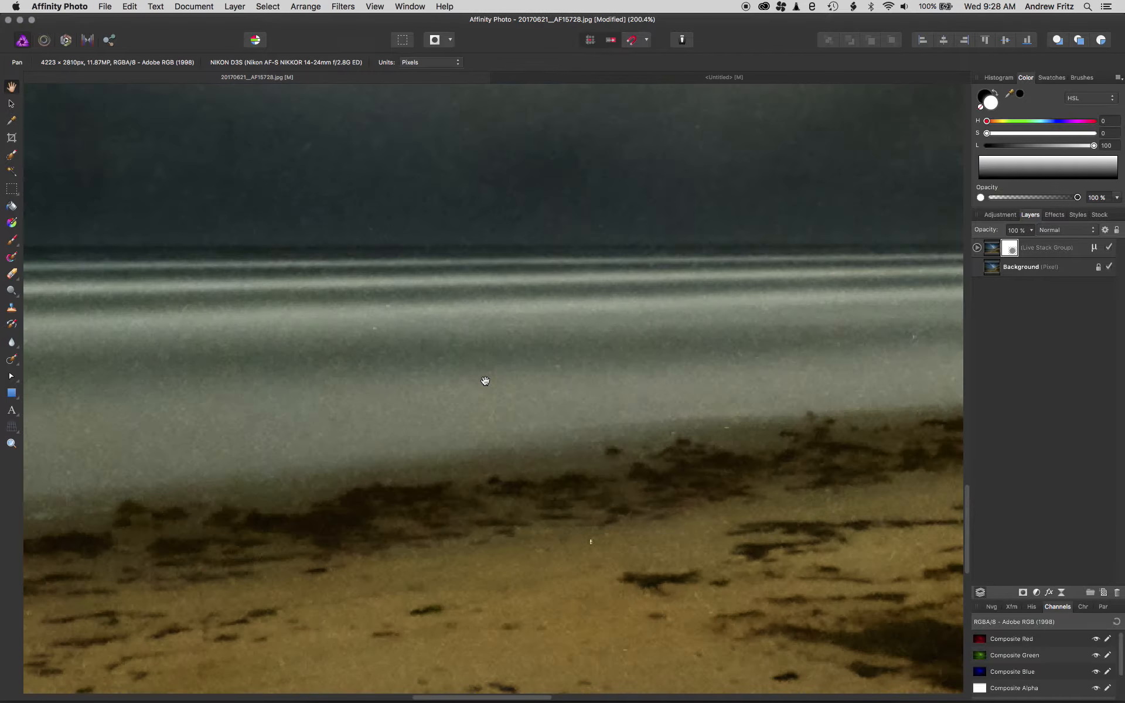
pyautogui.scroll(-5, 432, 318)
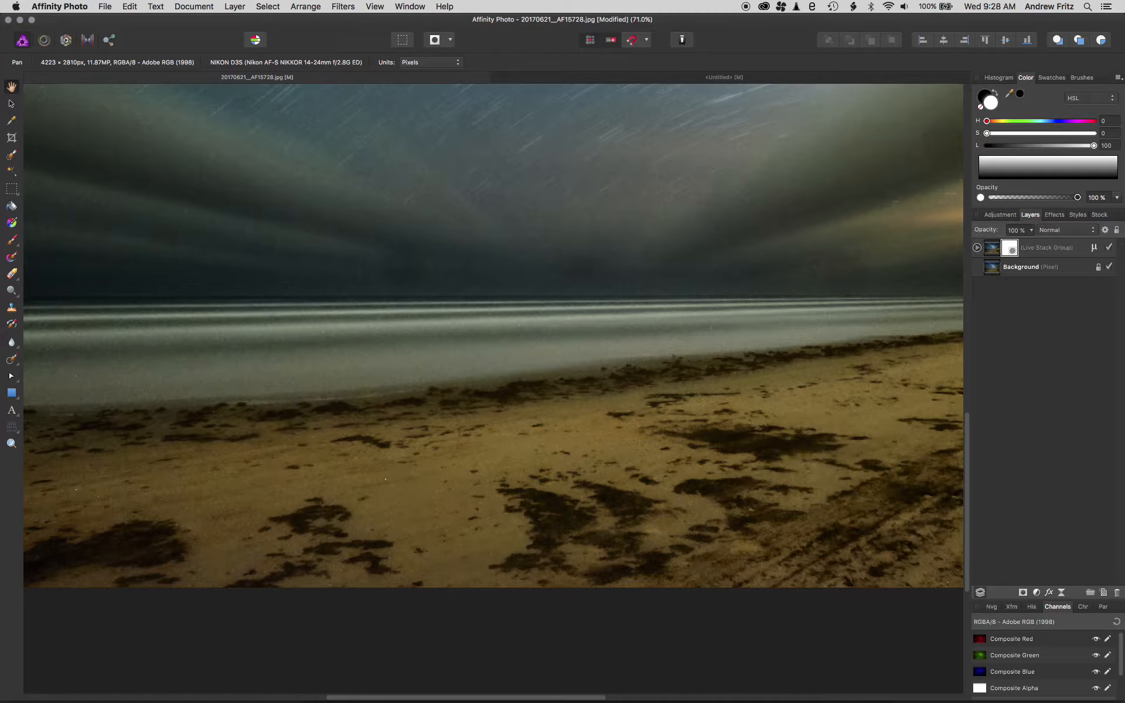
pyautogui.click(1109, 249)
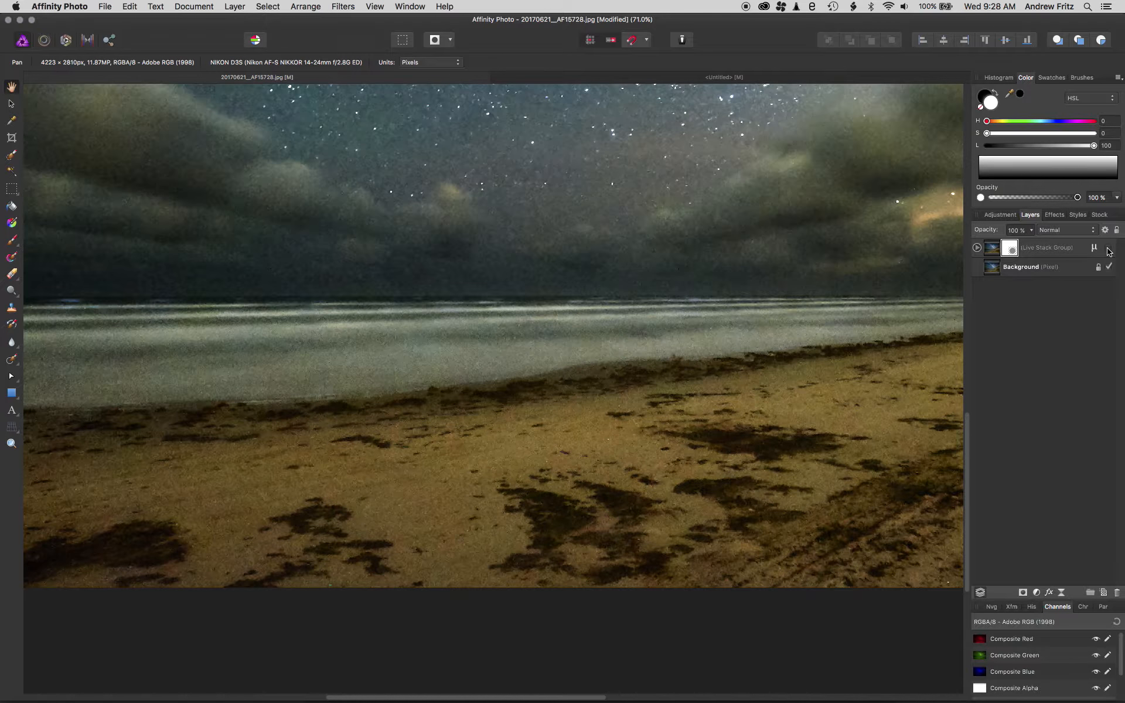
pyautogui.click(1109, 248)
pyautogui.click(1109, 248)
pyautogui.click(1109, 249)
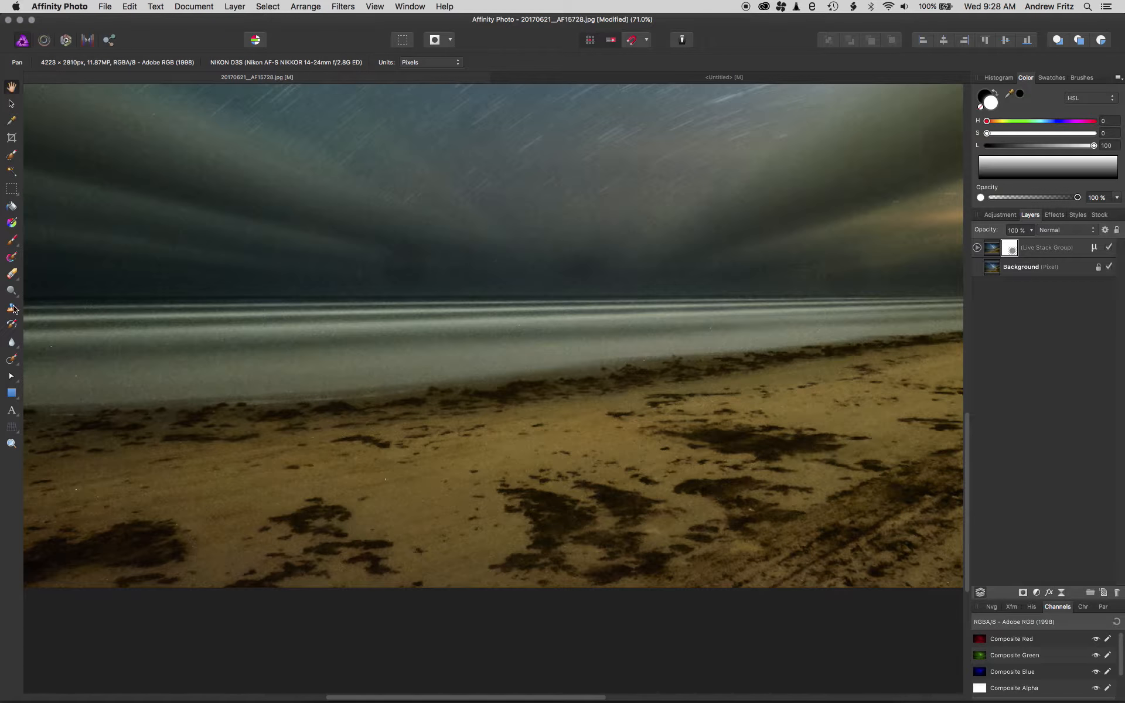
# Draw a vertical linear gradient across the horizon on the stack's mask, make its upper stop black and move that stop down towards the horizon
pyautogui.click(11, 223)
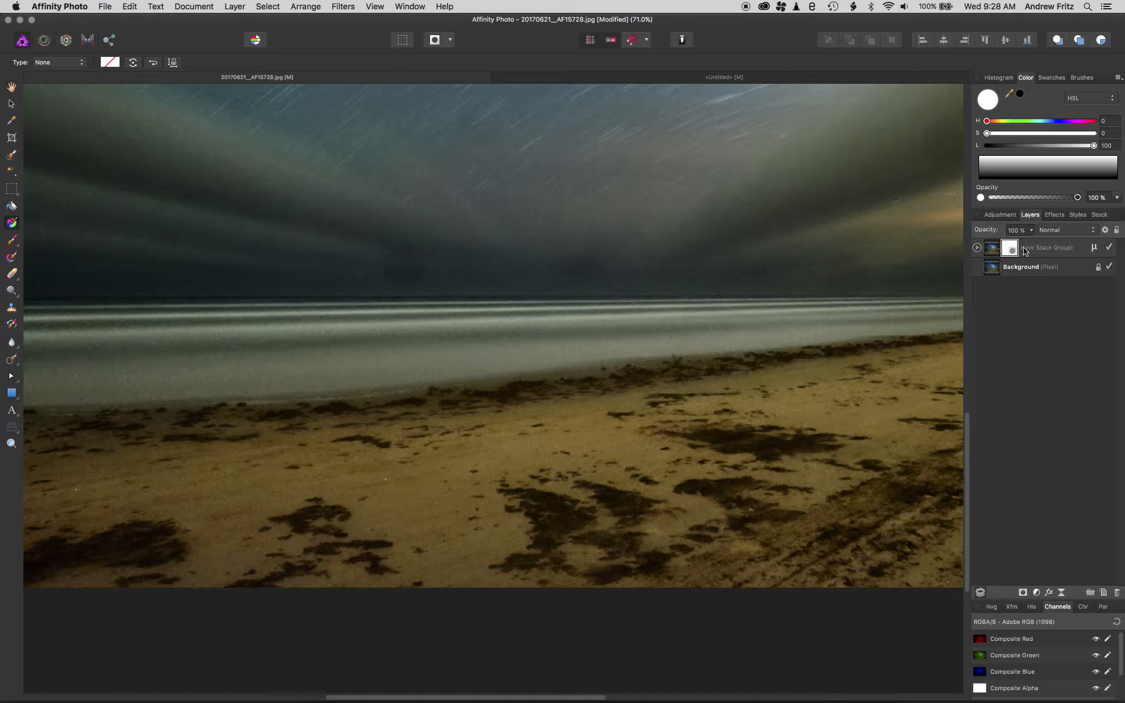
pyautogui.click(977, 248)
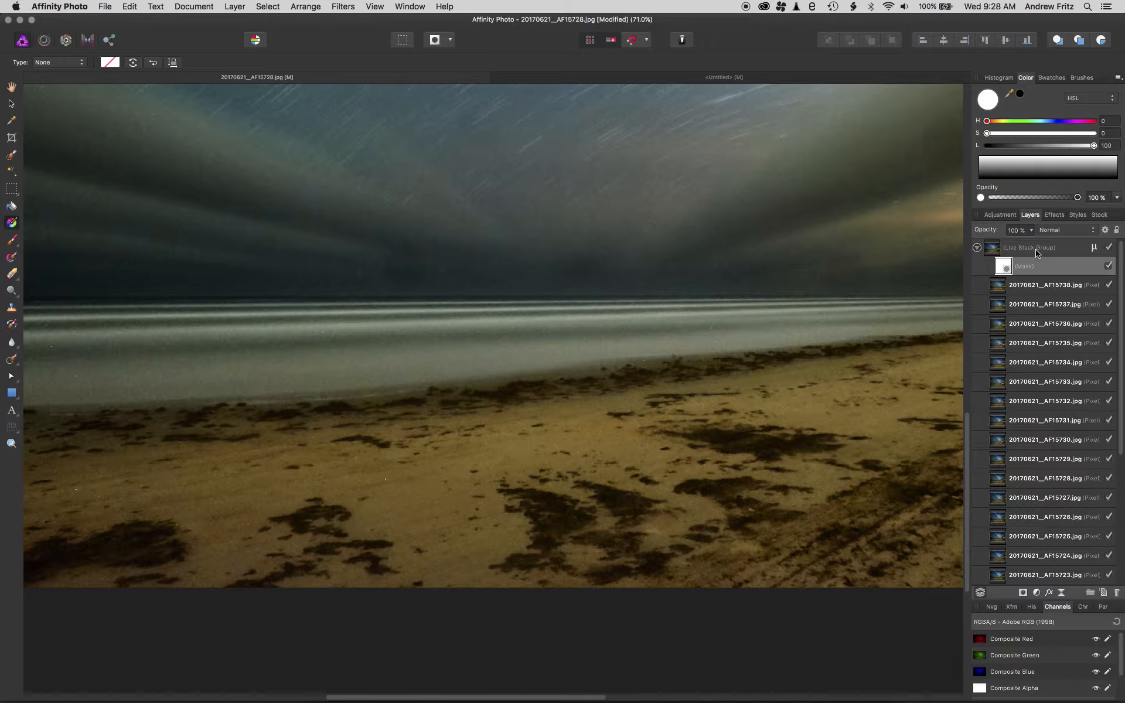
pyautogui.moveTo(535, 323)
pyautogui.mouseDown()
pyautogui.moveTo(535, 256)
pyautogui.moveTo(533, 275)
pyautogui.mouseUp()
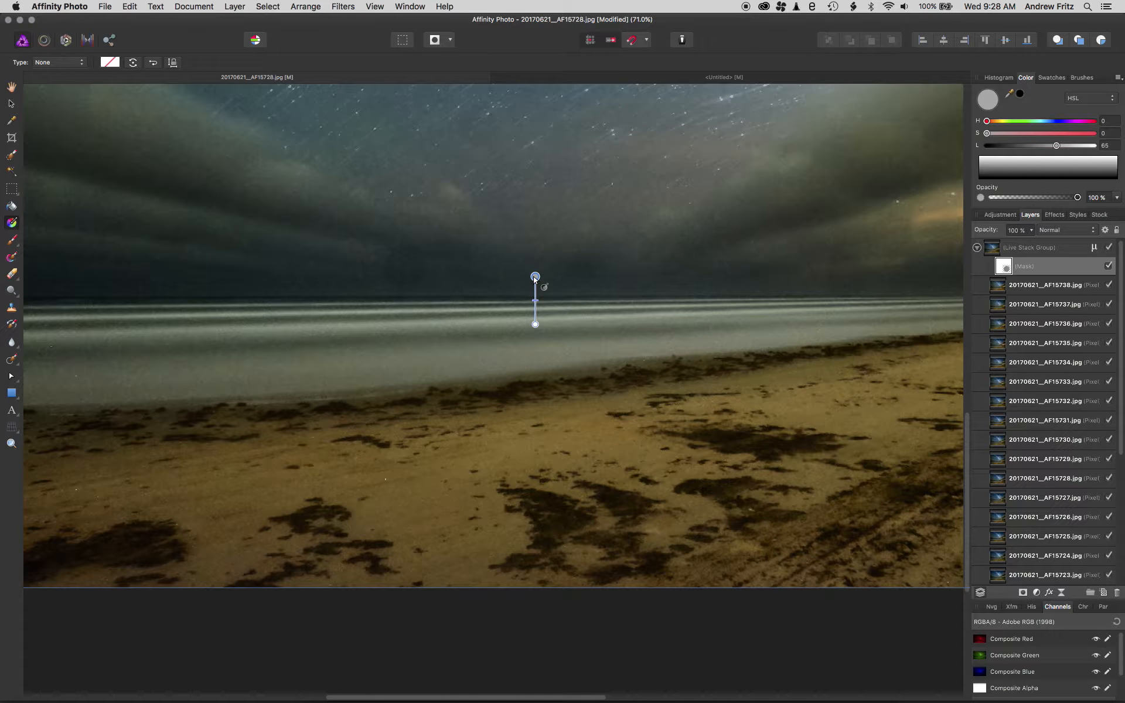
pyautogui.moveTo(534, 279); pyautogui.dragTo(534, 276)
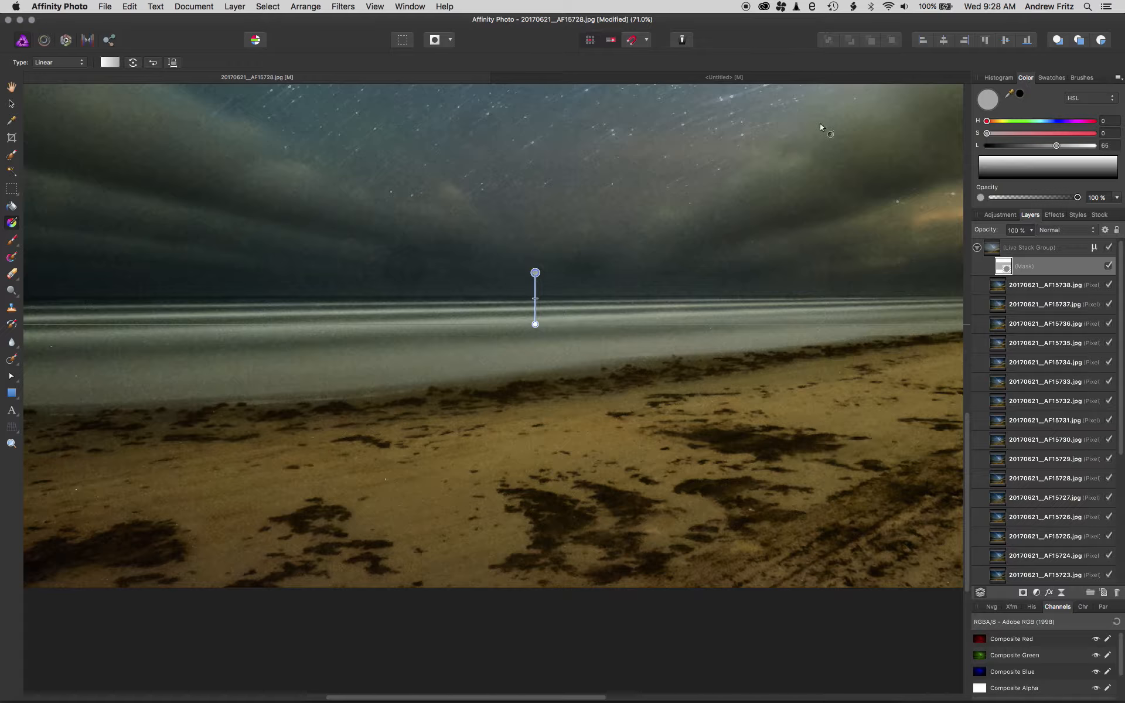
pyautogui.click(1017, 96)
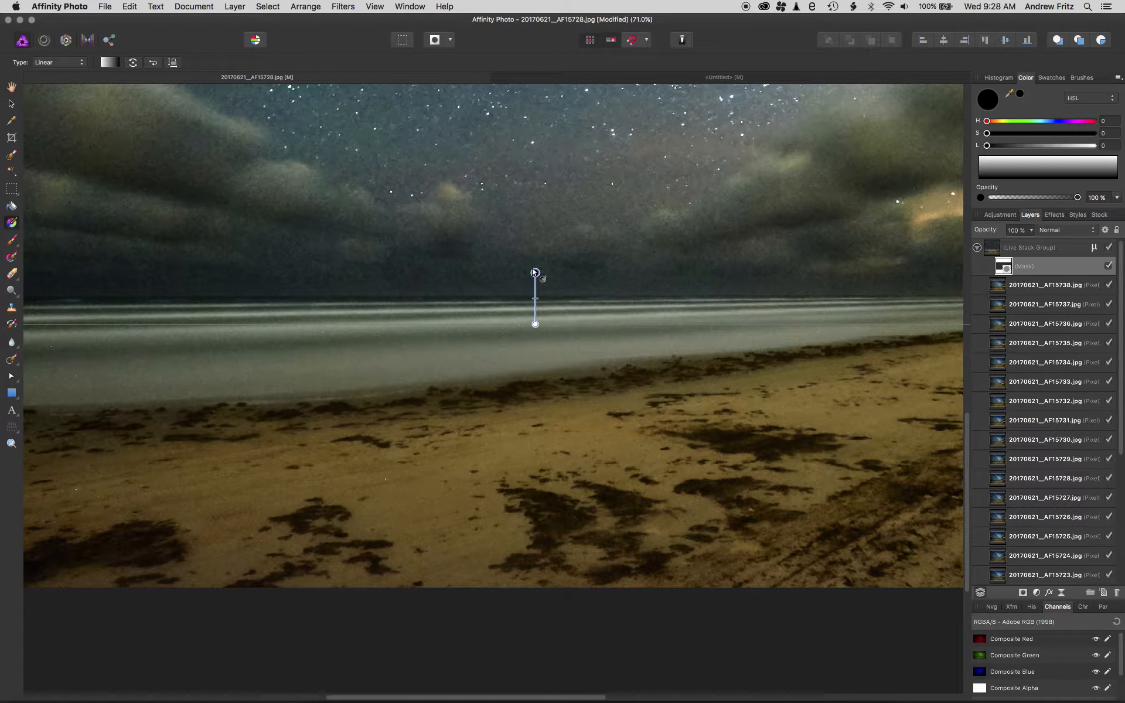
pyautogui.moveTo(535, 272)
pyautogui.mouseDown()
pyautogui.moveTo(534, 322)
pyautogui.moveTo(532, 296)
pyautogui.mouseUp()
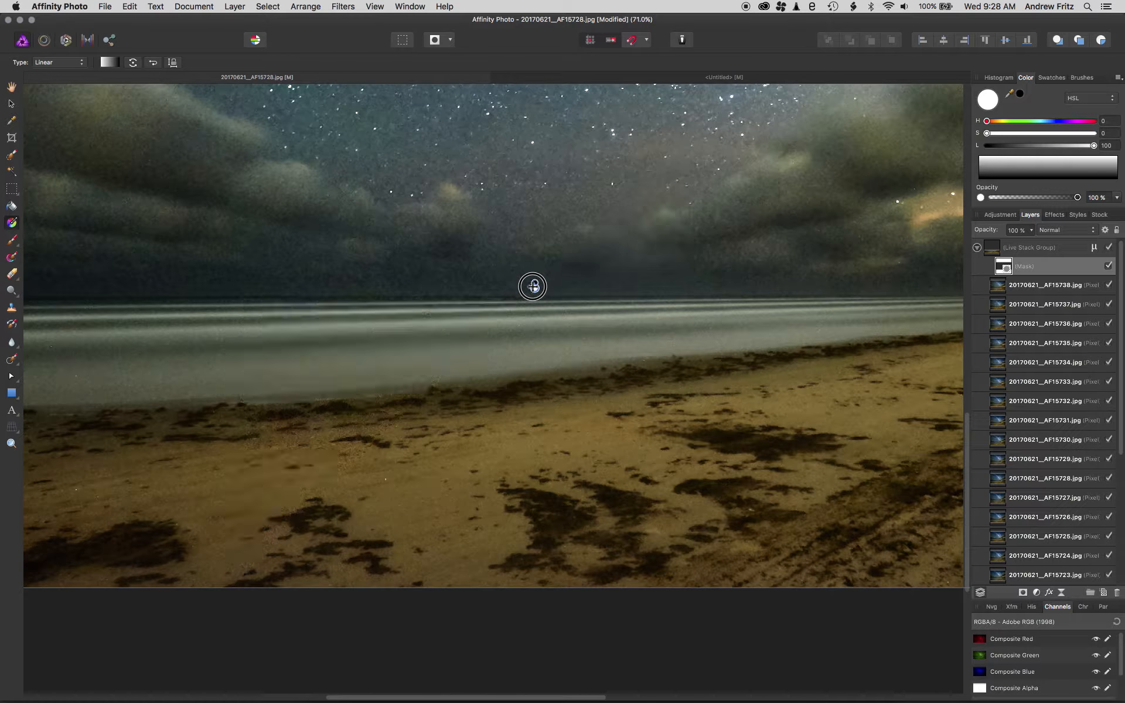
# Adjust the stack mask's gradient to a short vertical transition with its white stop on the horizon line, undoing the tilted version
pyautogui.moveTo(535, 284); pyautogui.dragTo(500, 298)
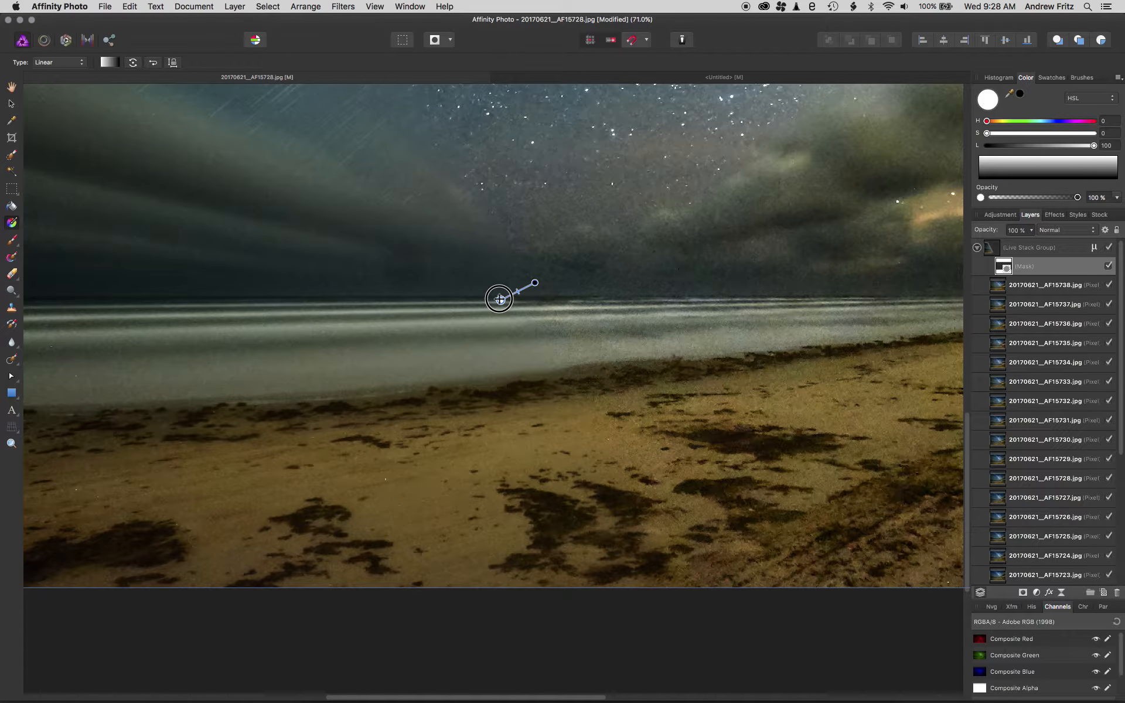
pyautogui.moveTo(499, 300); pyautogui.dragTo(540, 307)
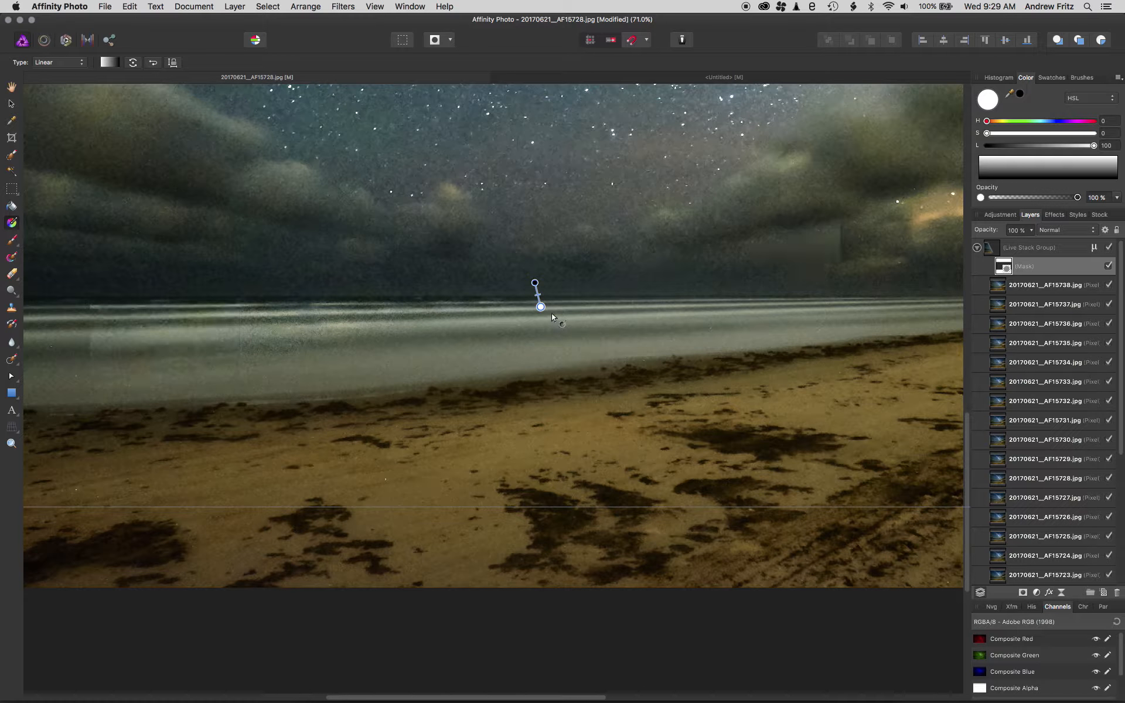
pyautogui.press('super+z')
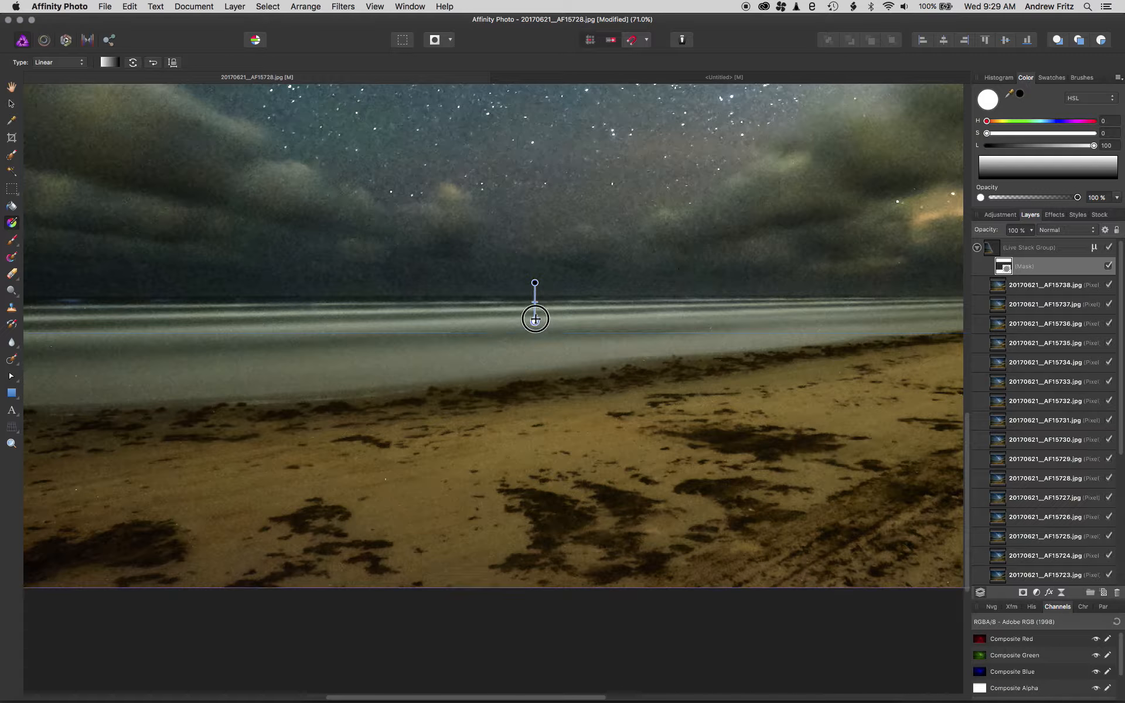
pyautogui.moveTo(536, 308); pyautogui.dragTo(536, 301)
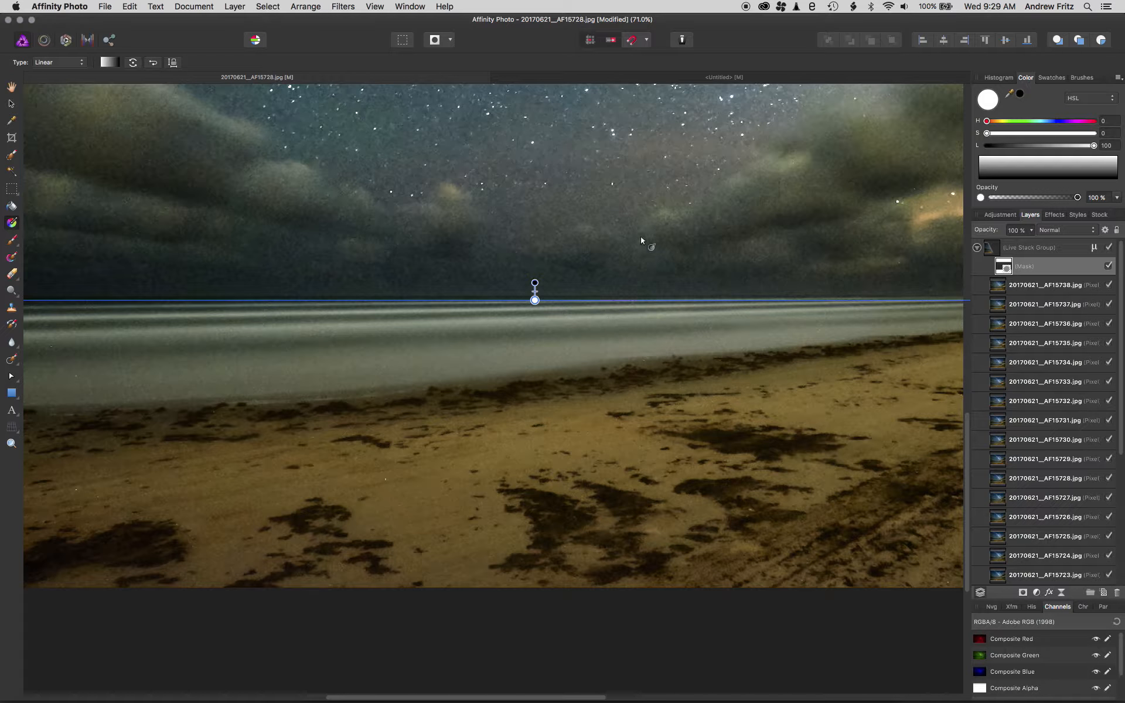
# Inspect the horizon blend, sand, clouds and stars up close and fit the whole image in view
pyautogui.scroll(-5, 648, 327)
pyautogui.scroll(10, 693, 327)
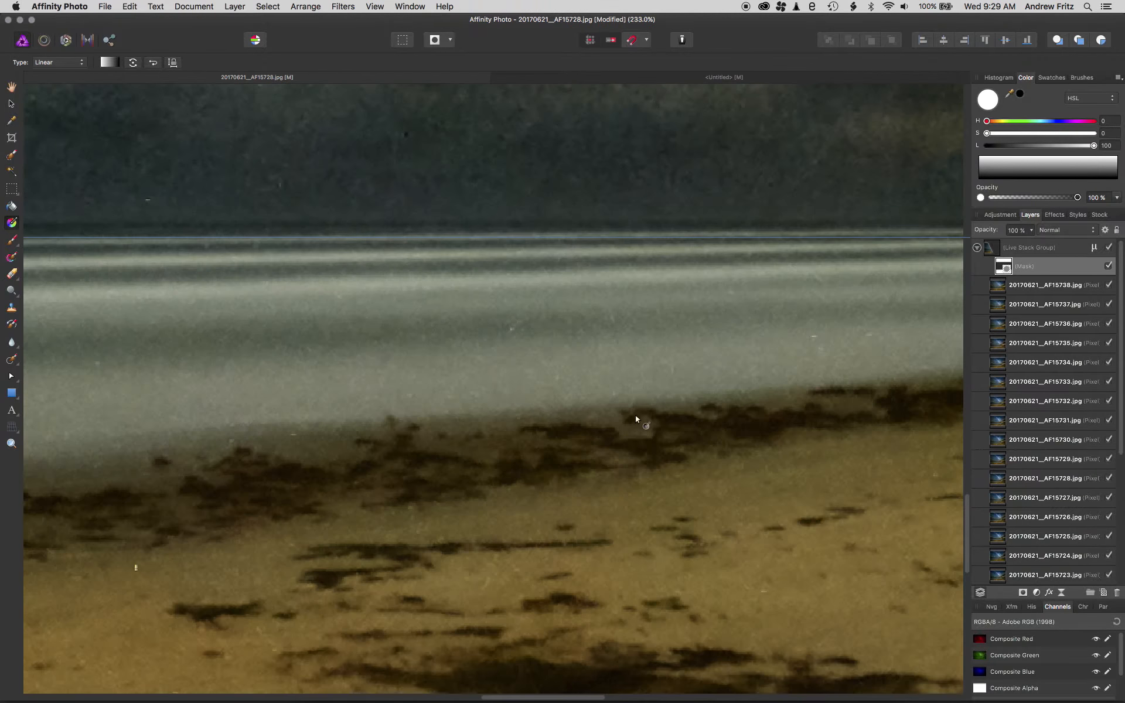
pyautogui.scroll(-5, 706, 377)
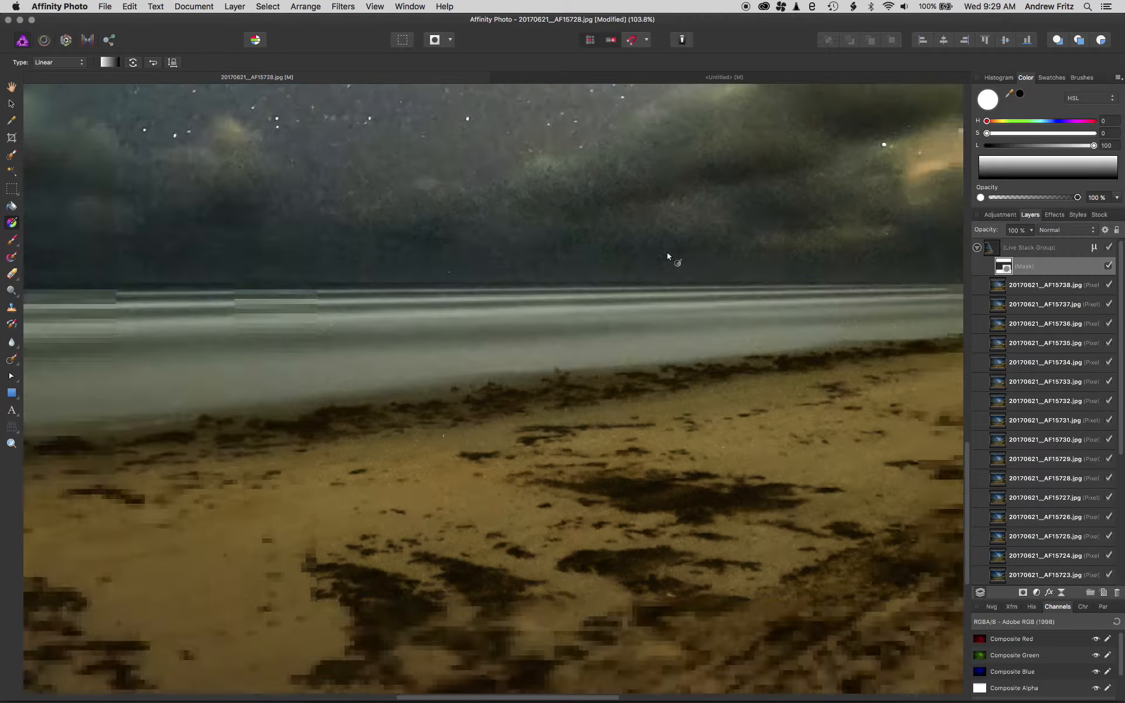
pyautogui.scroll(10, 774, 90)
pyautogui.scroll(-10, 738, 238)
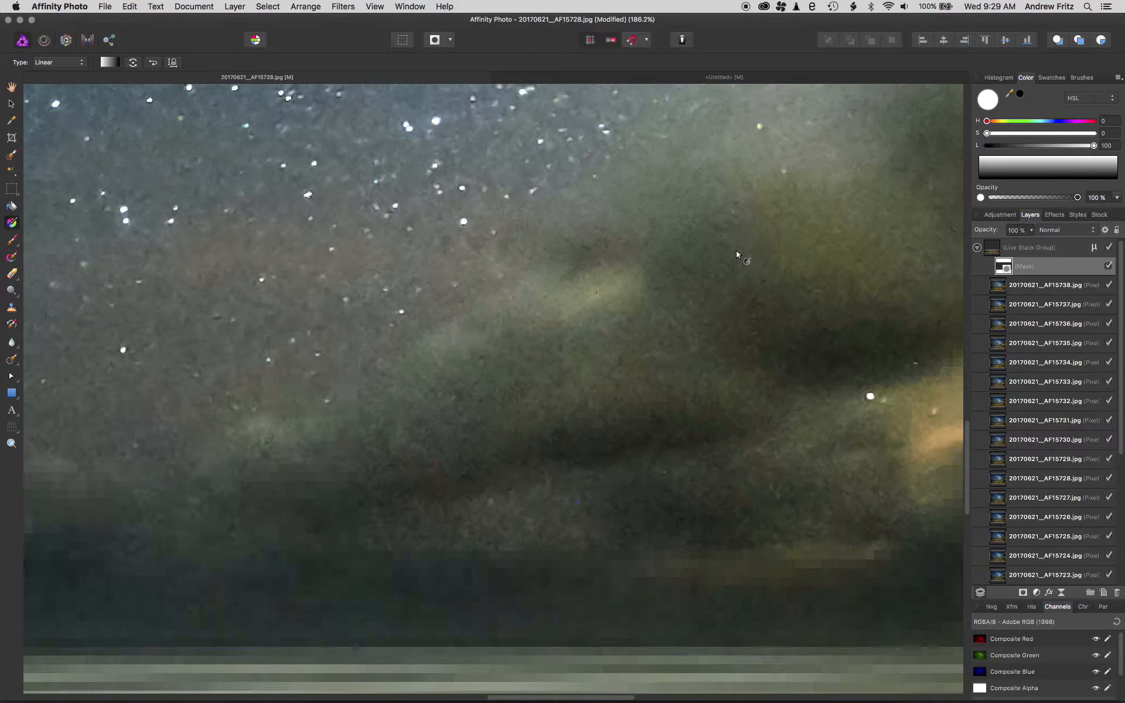
pyautogui.press('super+0')
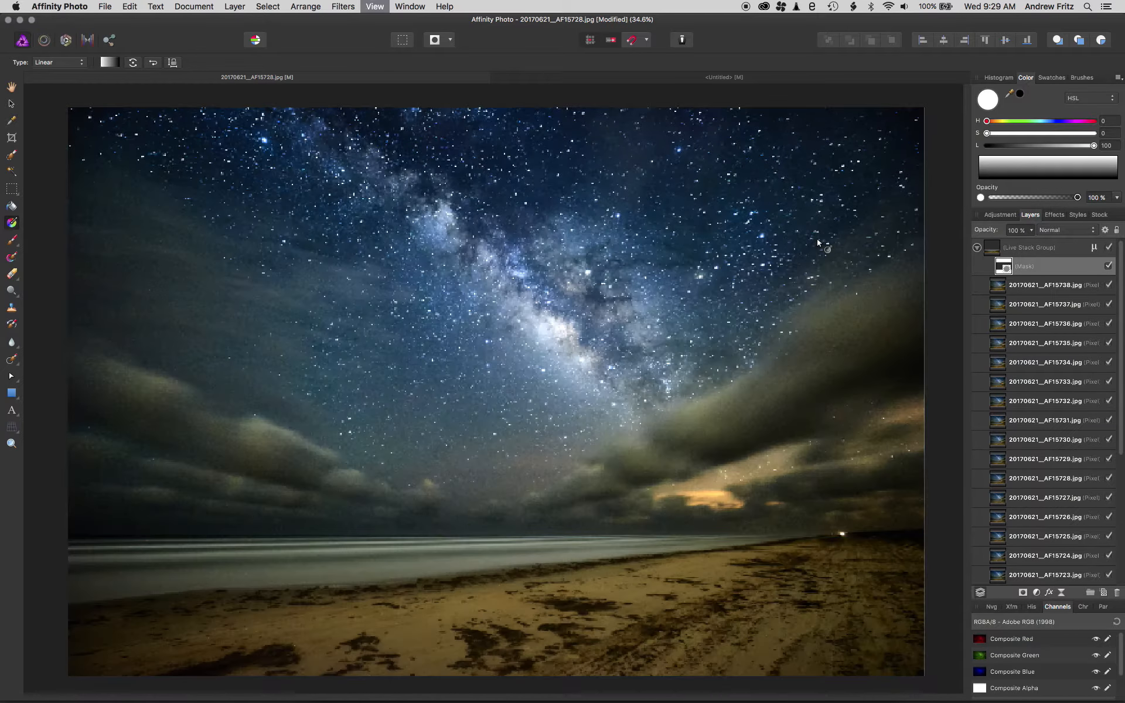
# Compare the whole image with the Live Stack Group and its mask hidden and shown
pyautogui.click(957, 265)
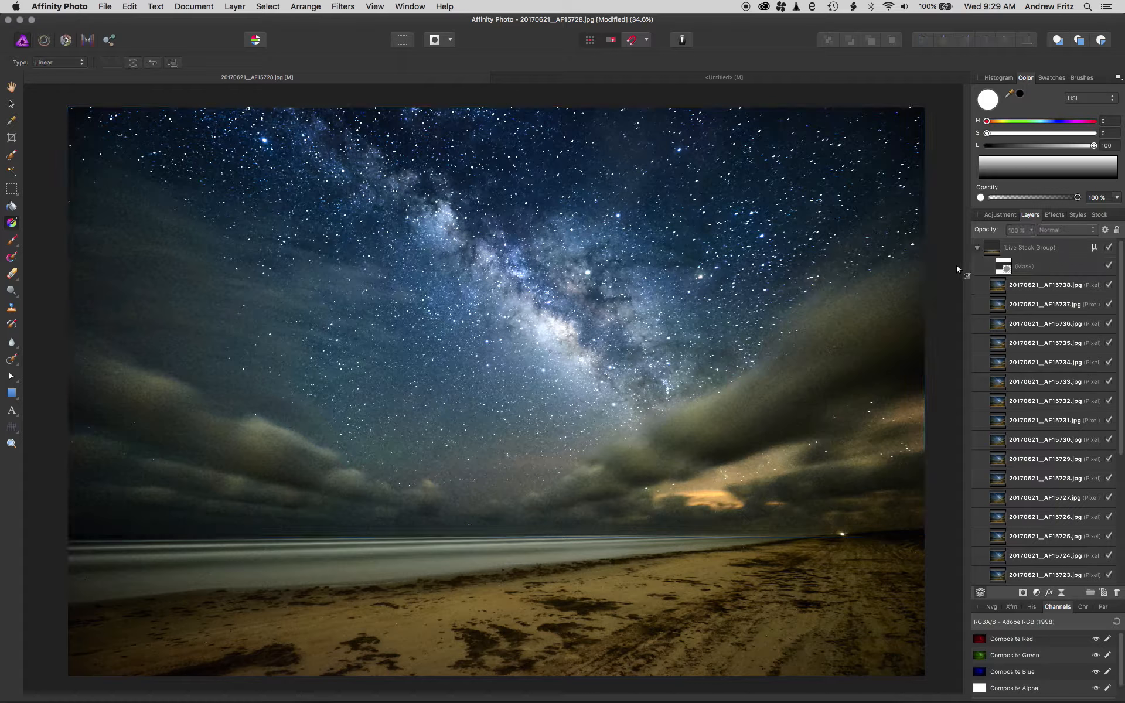
pyautogui.click(1110, 248)
pyautogui.click(1109, 248)
pyautogui.click(1110, 267)
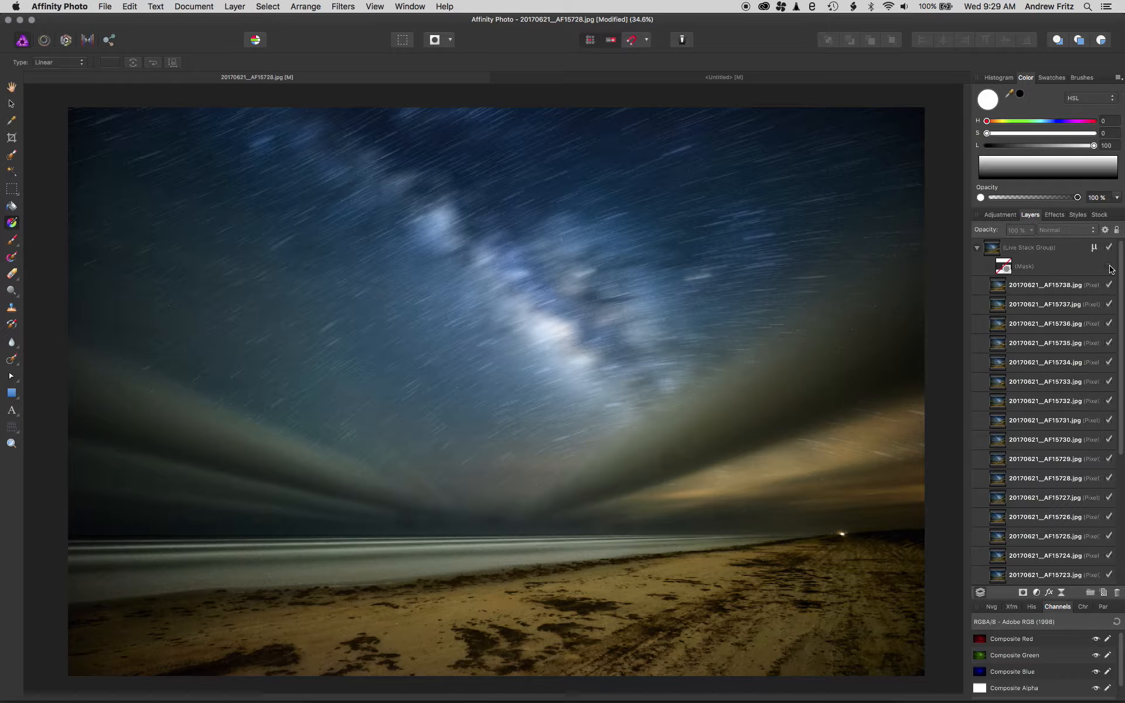
pyautogui.click(1109, 266)
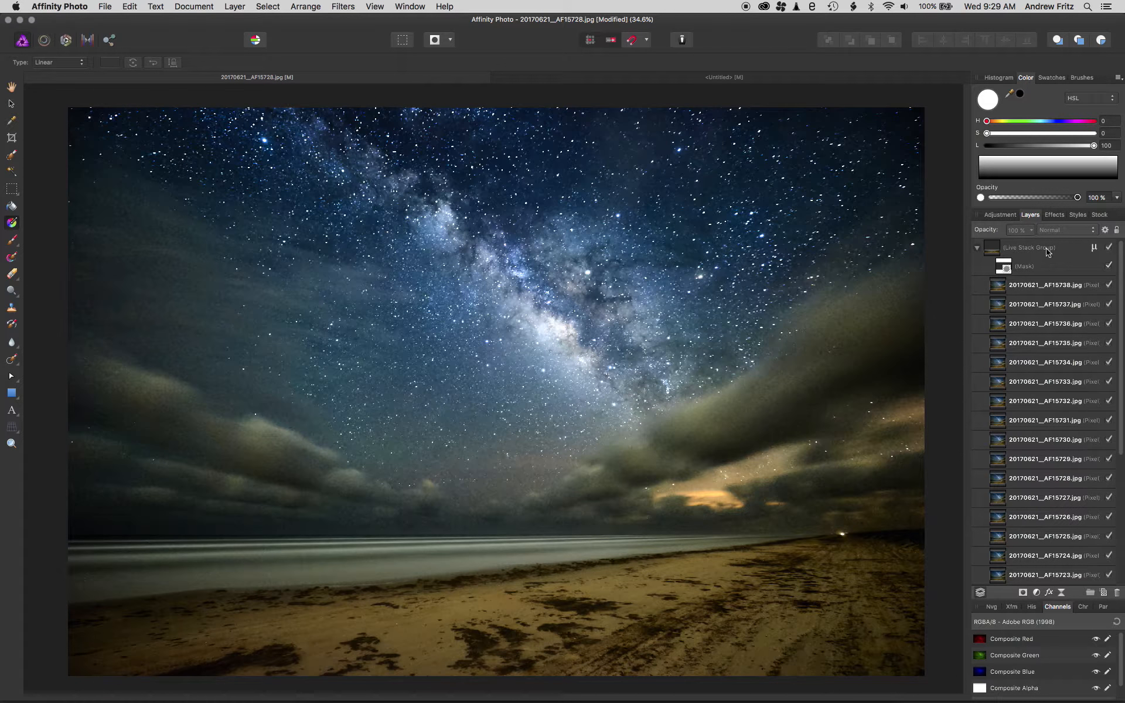
# Compare the blend with frames 20170621__AF15730.jpg and 20170621__AF15729.jpg of the Live Stack Group hidden and shown
pyautogui.click(977, 247)
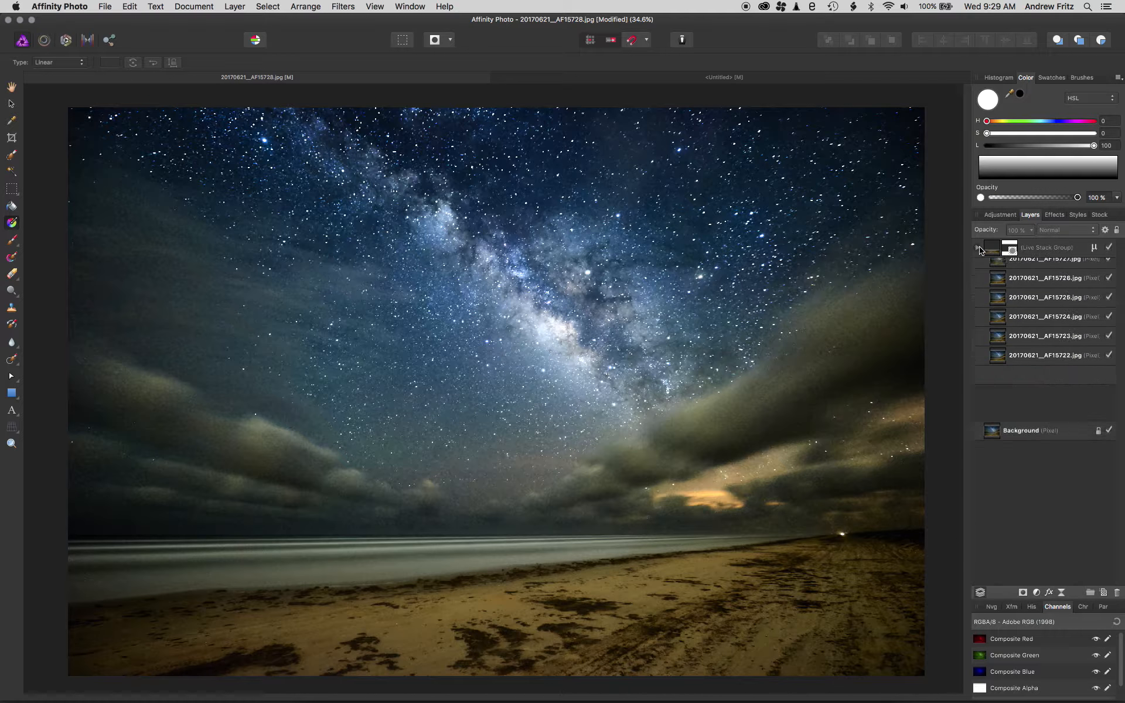
pyautogui.click(978, 247)
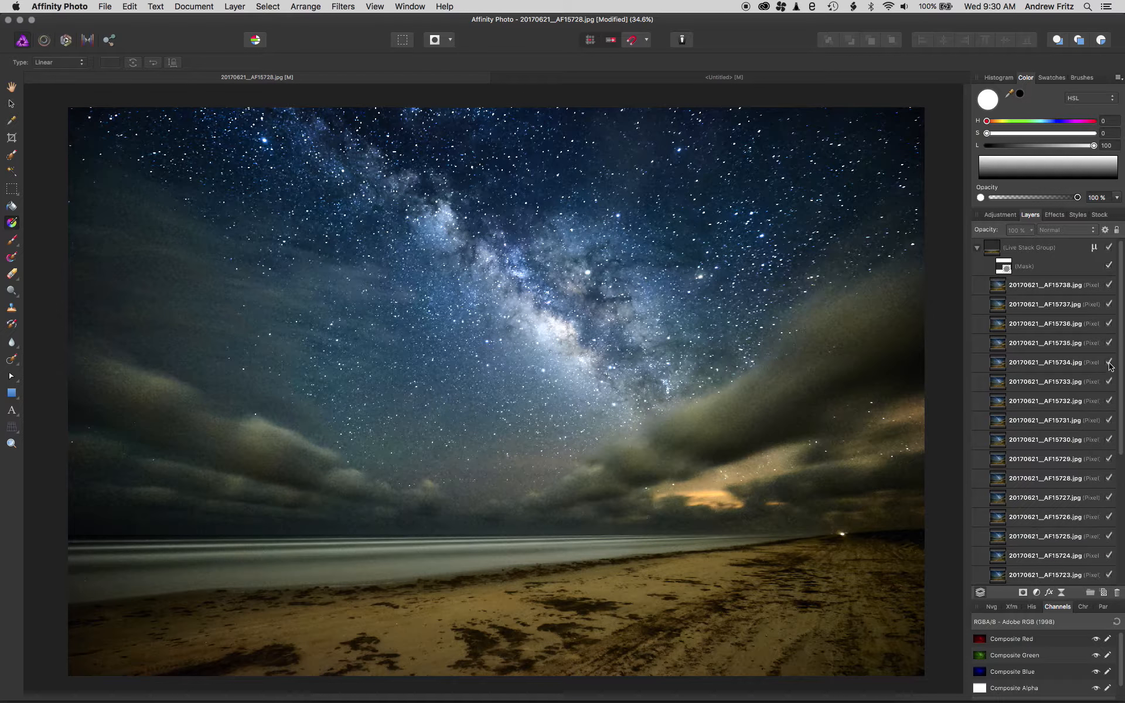
pyautogui.click(1109, 439)
pyautogui.click(1108, 460)
pyautogui.click(1108, 439)
pyautogui.click(1107, 459)
# Hide frames 20170621__AF15736.jpg and 20170621__AF15735.jpg in the stack, keep AF15732 and AF15731 visible, and collapse the Live Stack Group
pyautogui.click(1109, 343)
pyautogui.click(1108, 323)
pyautogui.click(1108, 405)
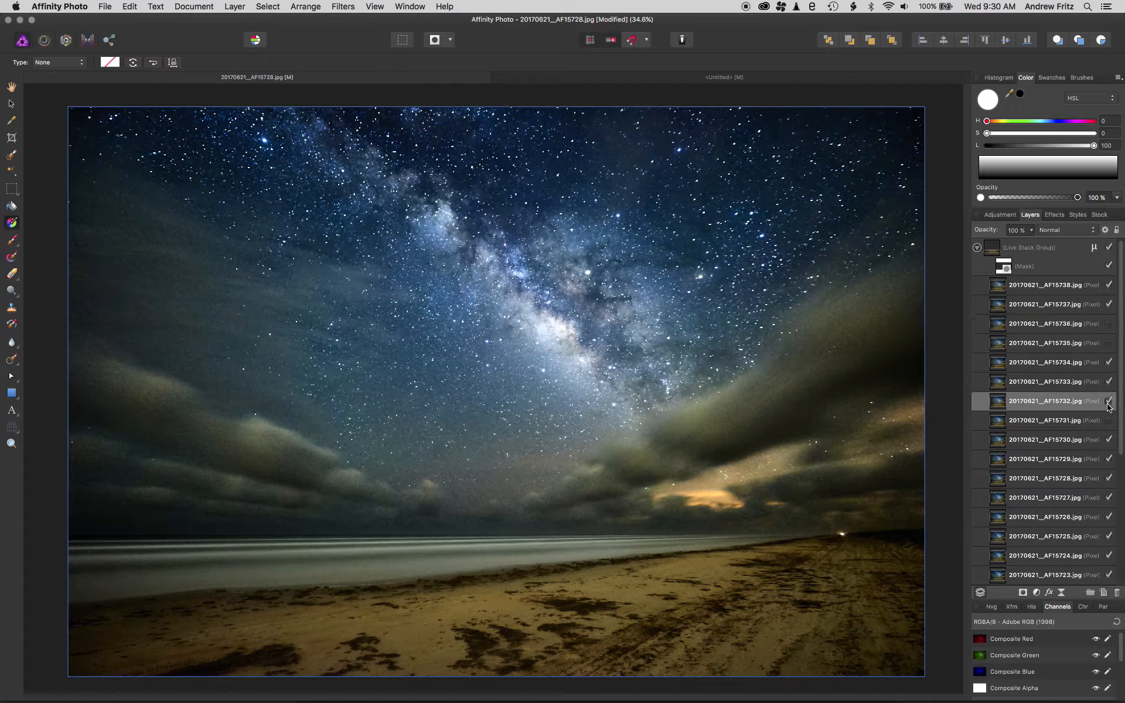
pyautogui.click(1108, 402)
pyautogui.click(1108, 402)
pyautogui.click(1108, 420)
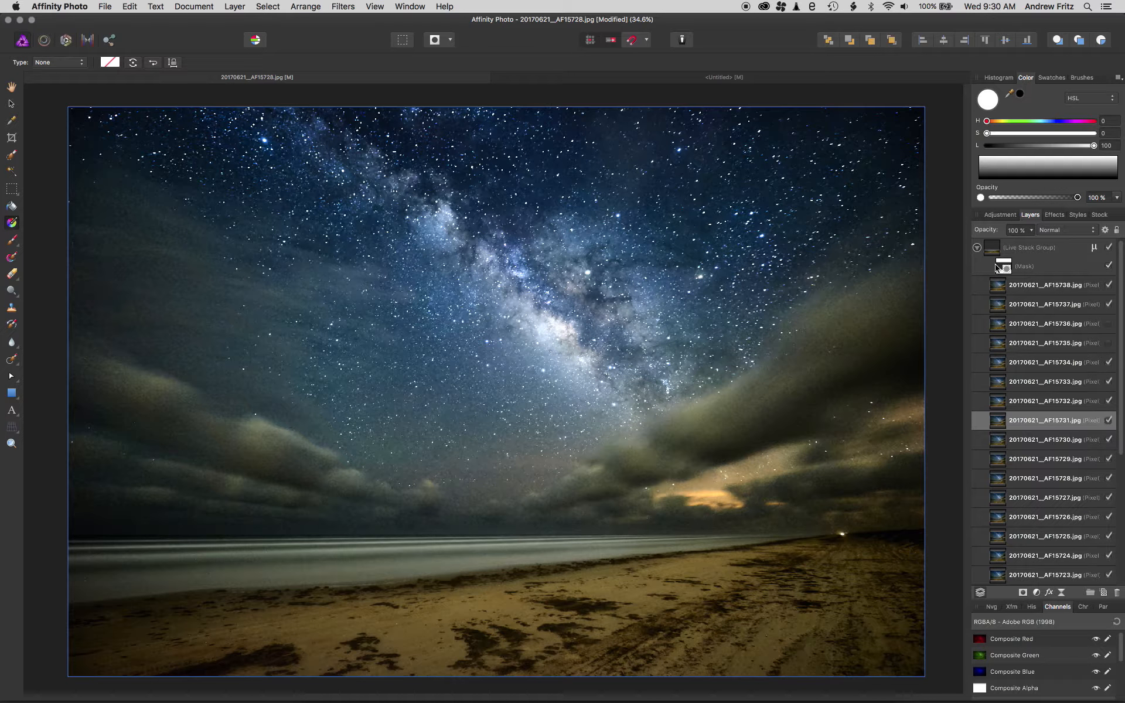
pyautogui.moveTo(998, 268); pyautogui.dragTo(990, 248)
pyautogui.click(976, 247)
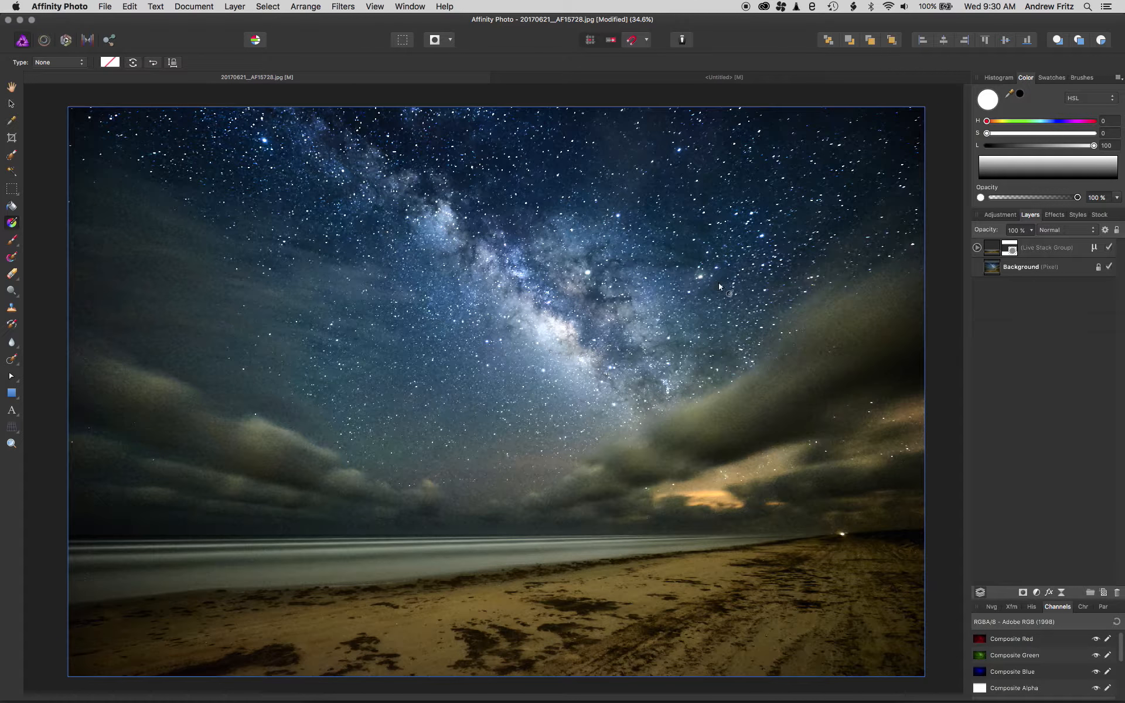
# Rename the Background layer to Original and duplicate it
pyautogui.click(1045, 268)
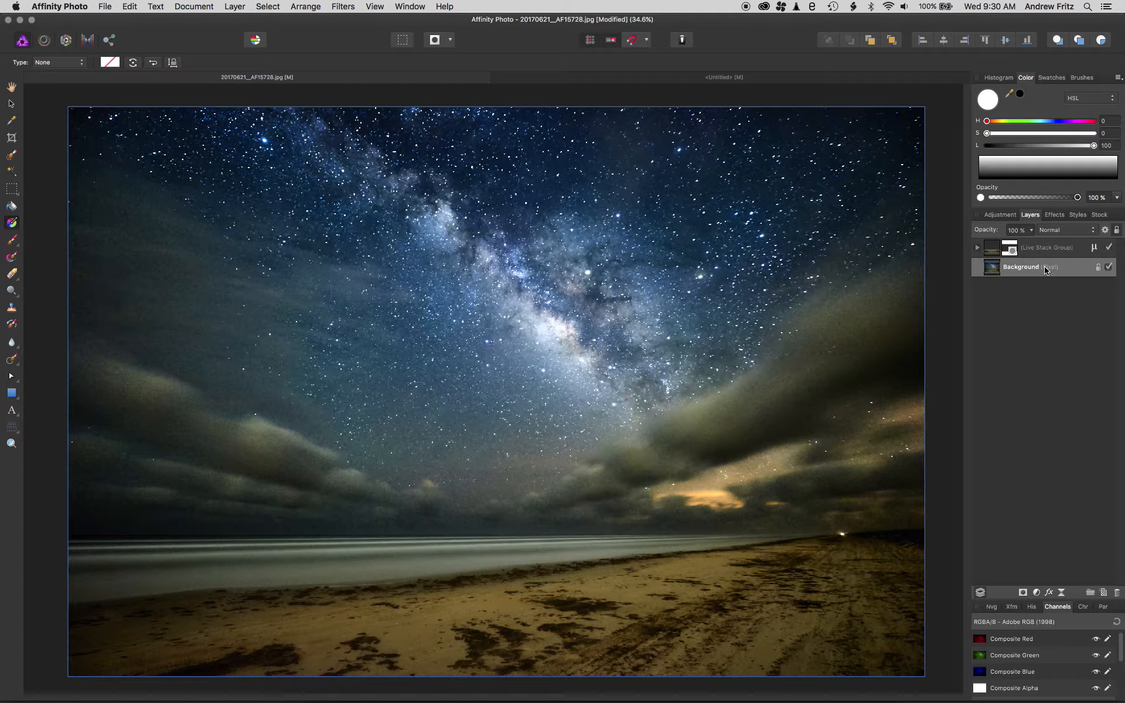
pyautogui.doubleClick(1044, 266)
pyautogui.write('Original')
pyautogui.press('Return')
pyautogui.press('super+j')
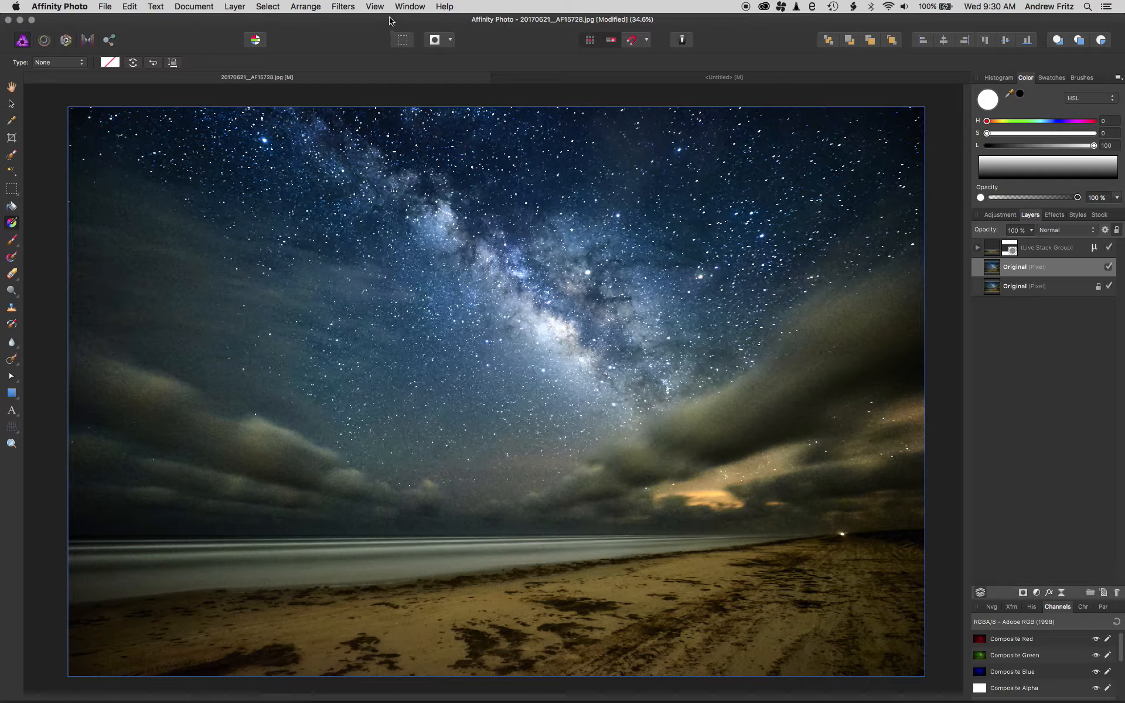
# Start a Frequency Separation on the duplicated Original layer, examine stars and clouds in the split preview and raise the radius to 4.5 px
pyautogui.click(349, 6)
pyautogui.click(380, 111)
pyautogui.scroll(10, 456, 387)
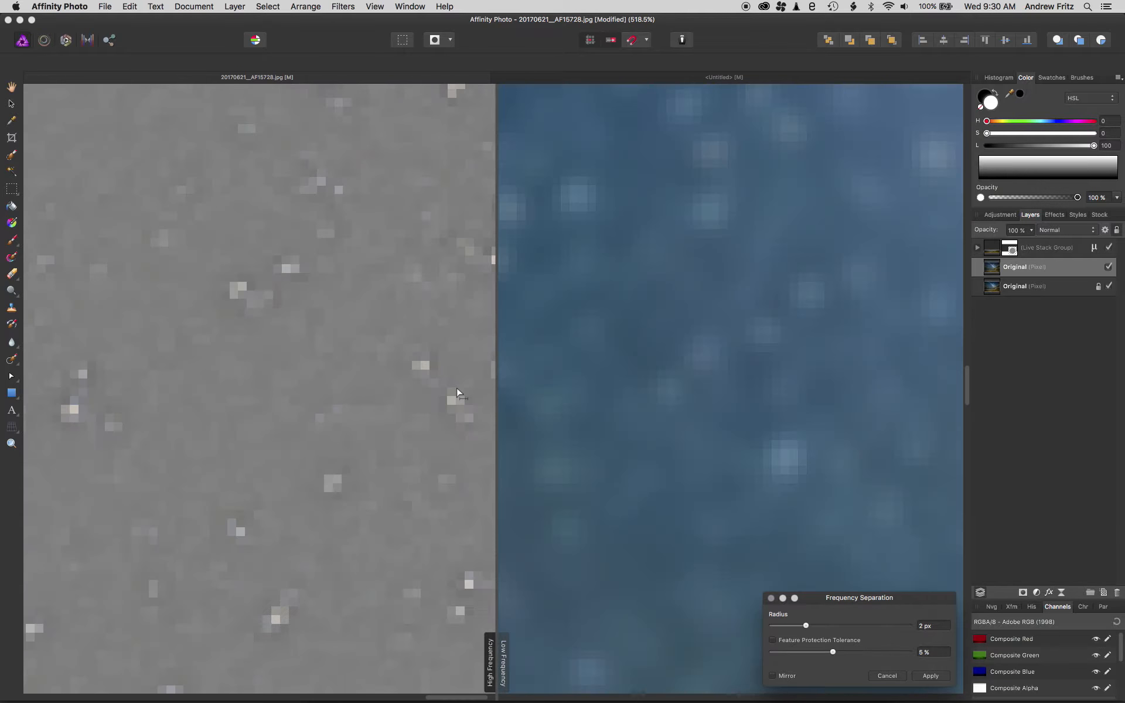
pyautogui.scroll(-5, 488, 346)
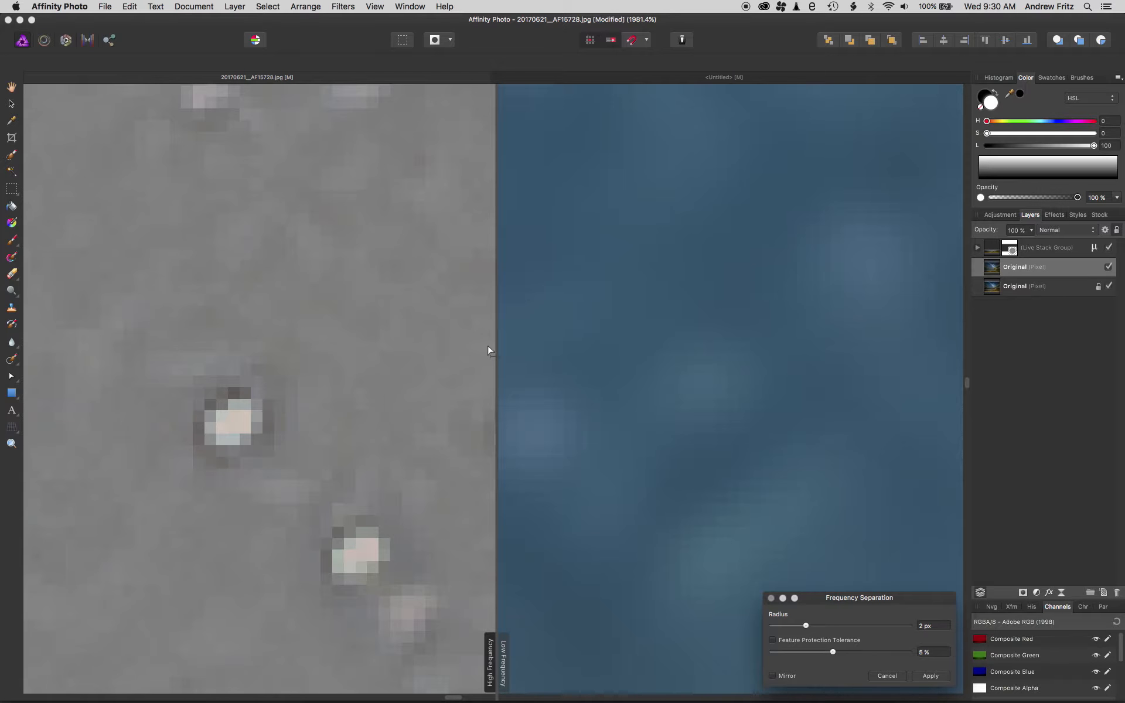
pyautogui.scroll(-2, 487, 346)
pyautogui.moveTo(703, 356); pyautogui.dragTo(324, 347)
pyautogui.moveTo(669, 348); pyautogui.dragTo(498, 436)
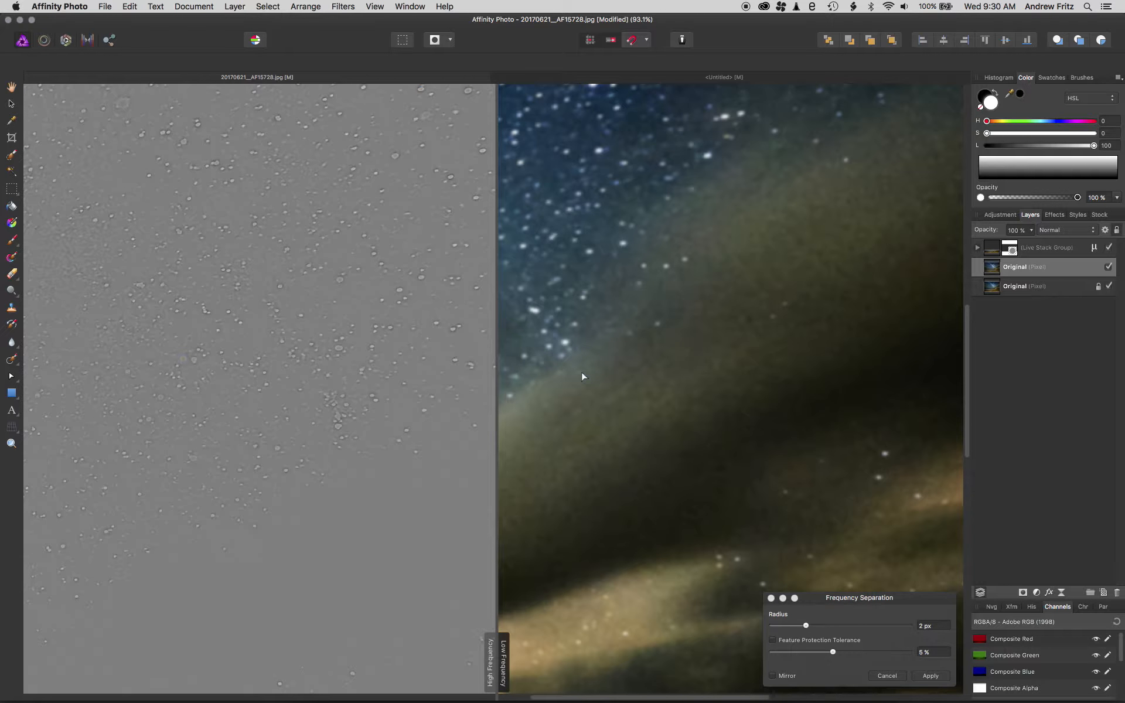
pyautogui.moveTo(585, 367); pyautogui.dragTo(530, 407)
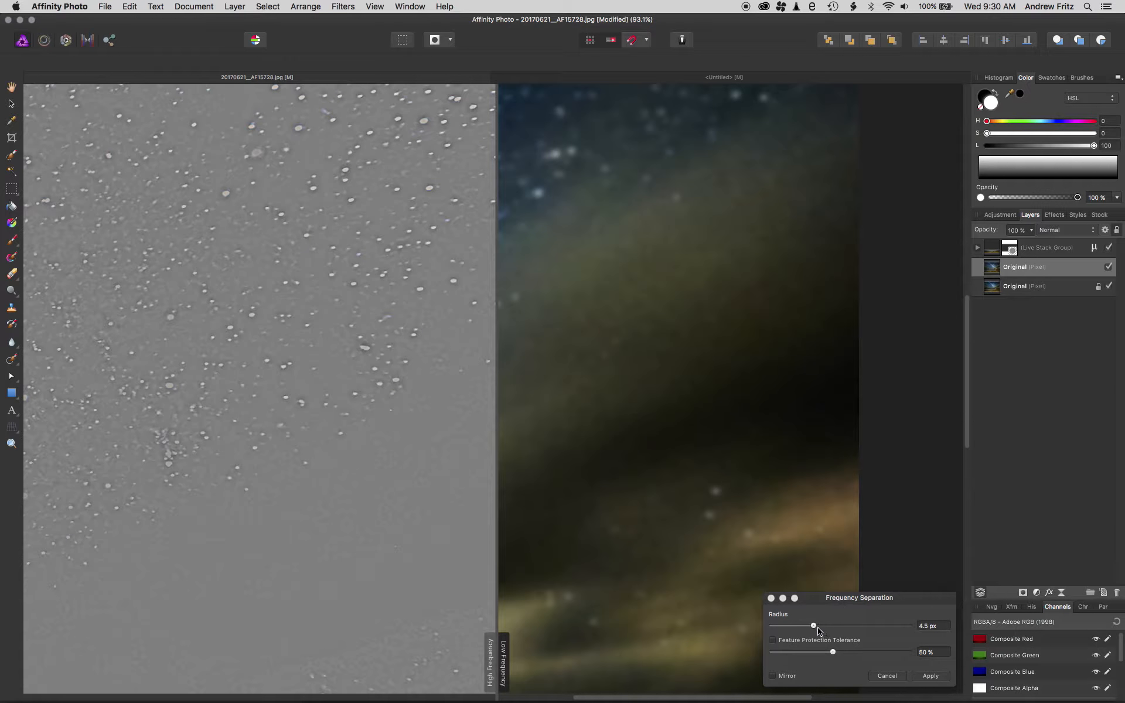
# Try a separation radius of 11.3 px on the clouds and compare Feature Protection Tolerance on and off, leaving it off
pyautogui.scroll(3, 524, 365)
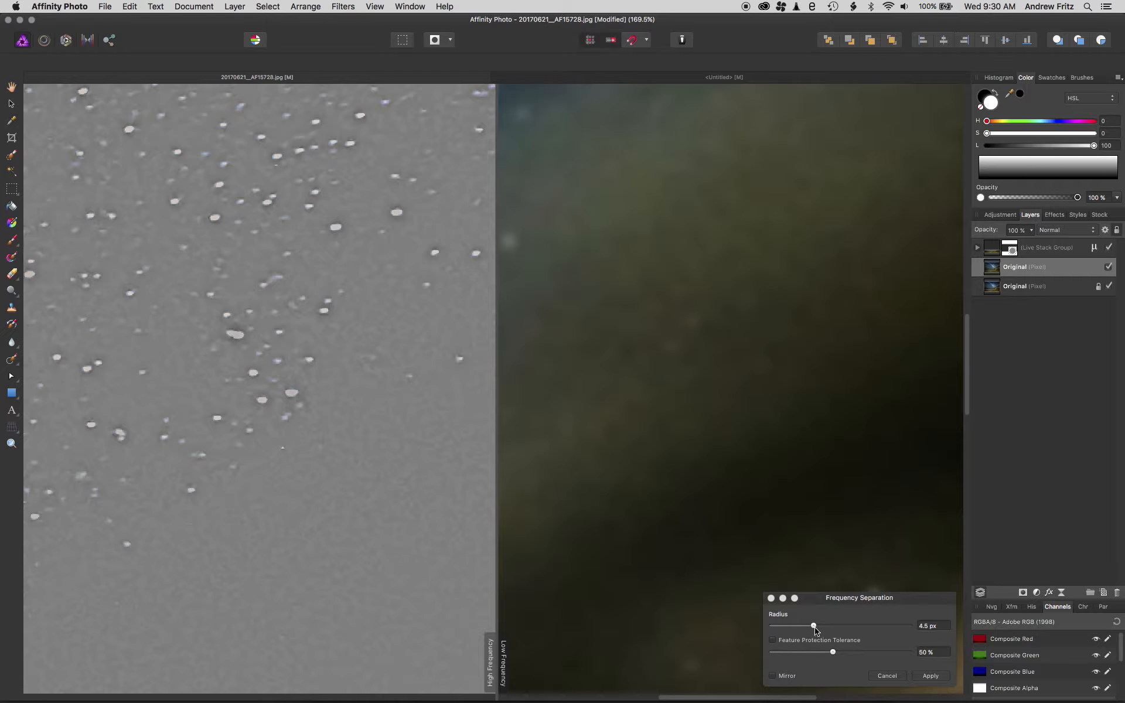
pyautogui.moveTo(814, 628); pyautogui.dragTo(832, 629)
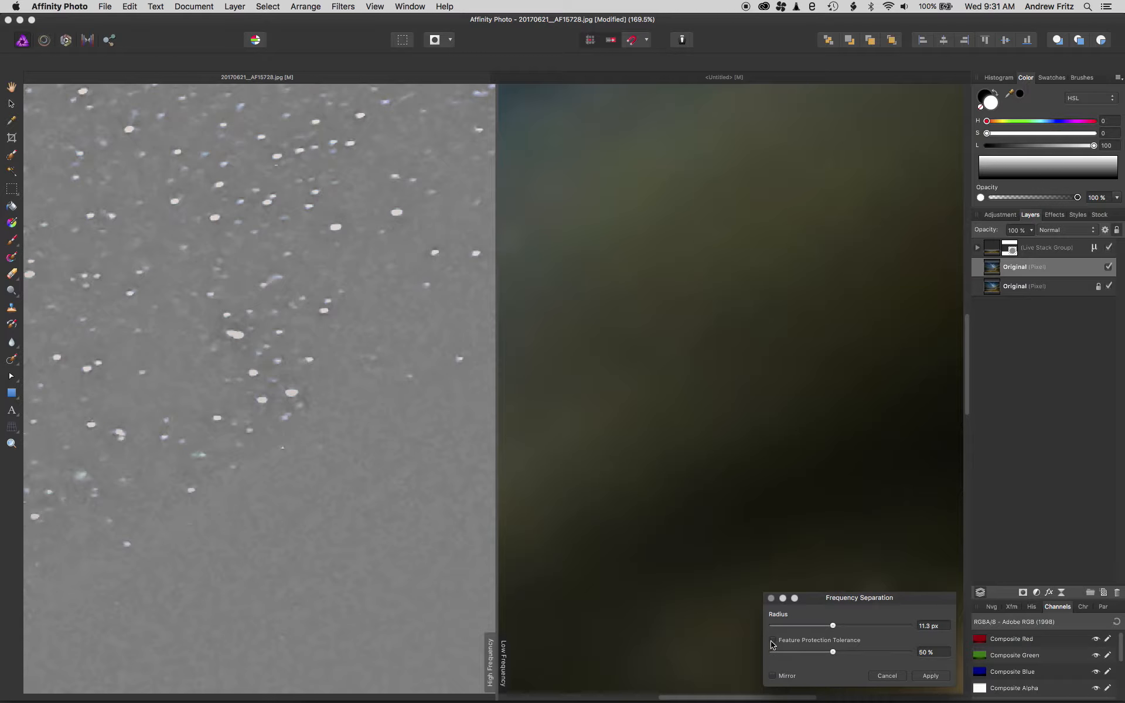
pyautogui.click(772, 641)
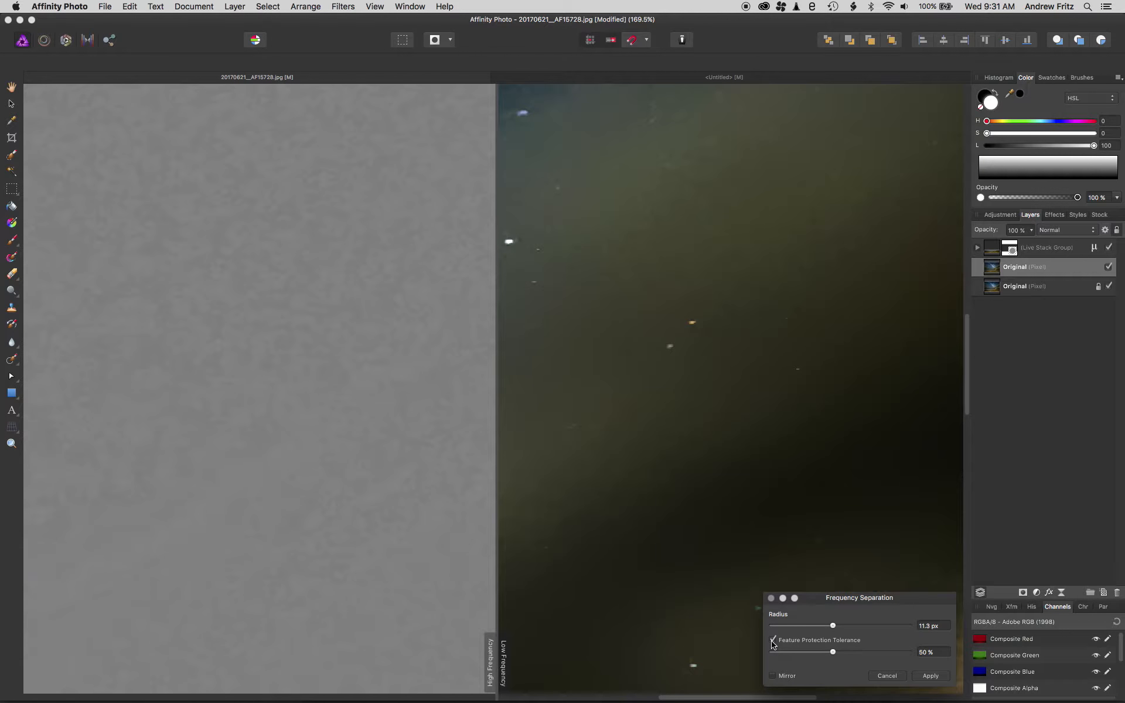
pyautogui.click(772, 641)
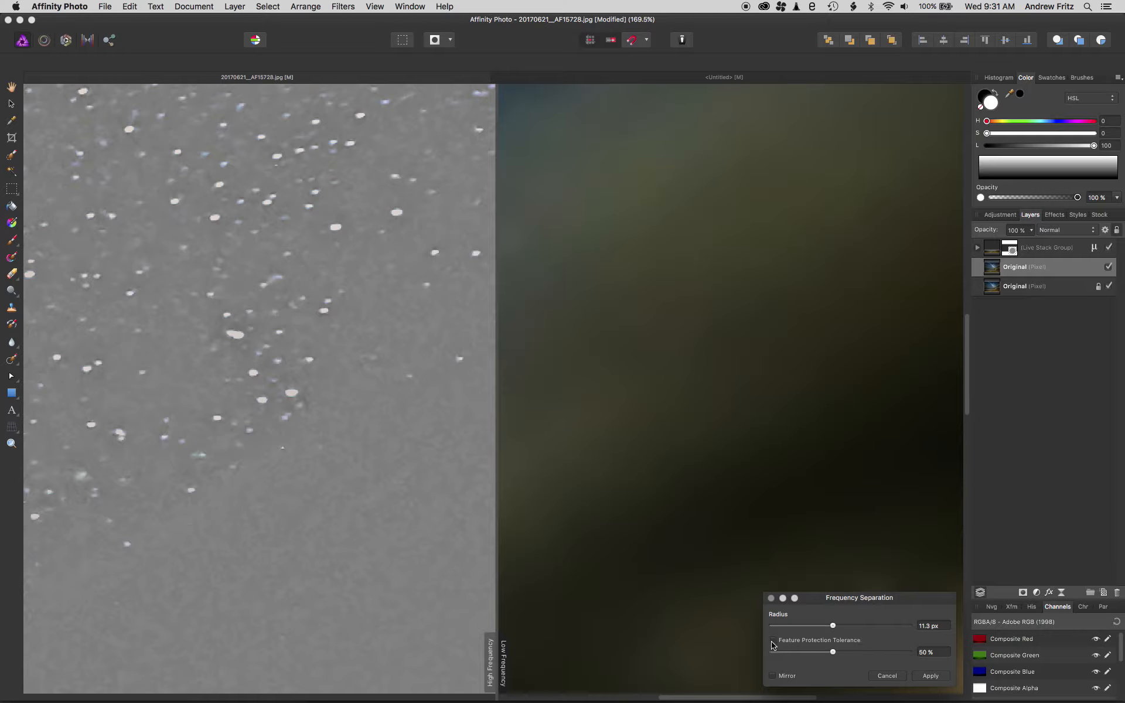
pyautogui.click(772, 641)
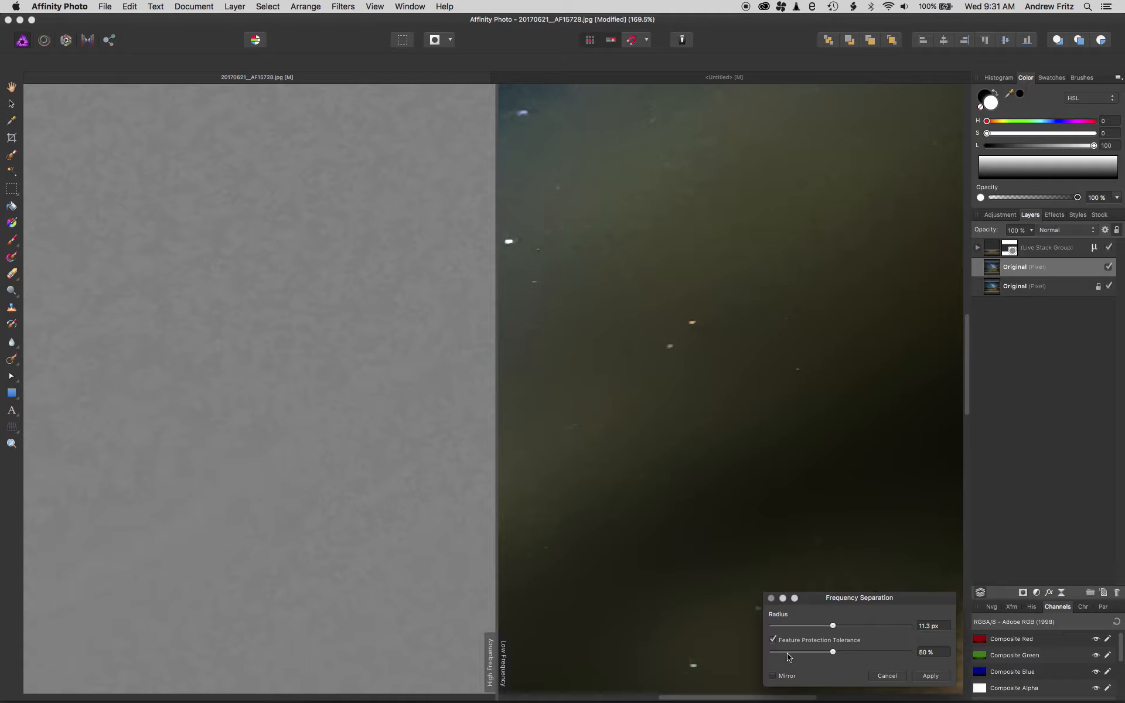
pyautogui.click(773, 640)
# Examine the high and low frequency previews across the Milky Way, clouds and horizon
pyautogui.scroll(-15, 673, 531)
pyautogui.scroll(5, 672, 529)
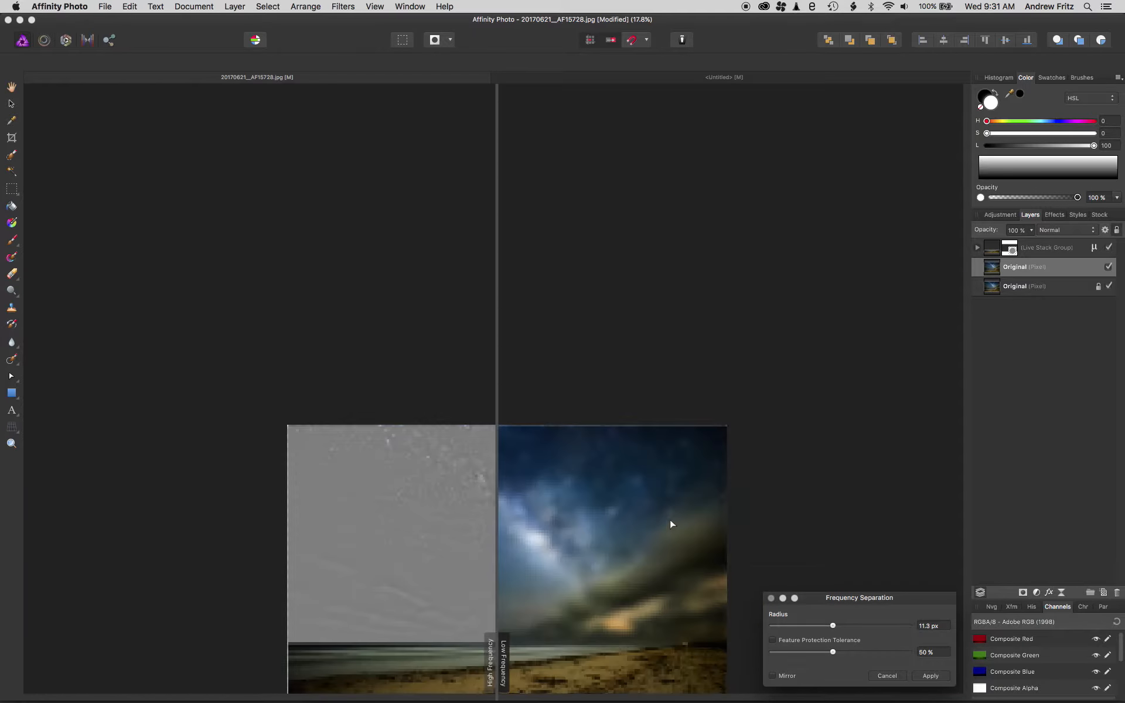
pyautogui.moveTo(593, 515); pyautogui.dragTo(535, 338)
pyautogui.scroll(10, 516, 318)
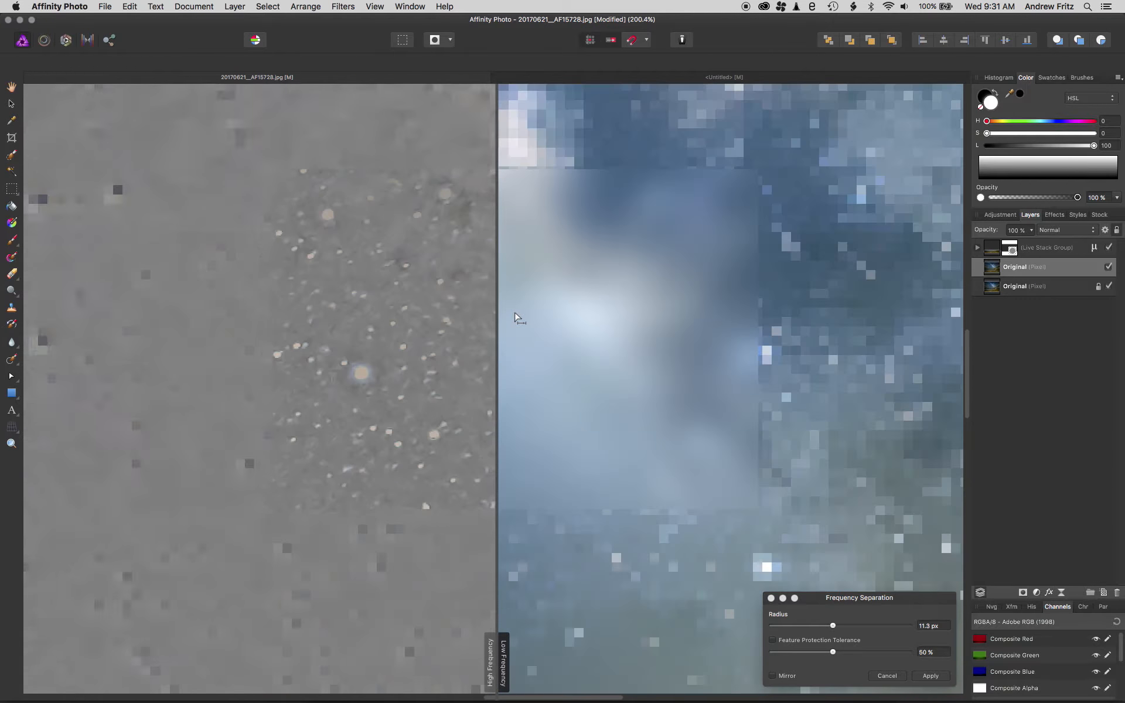
pyautogui.scroll(-3, 515, 318)
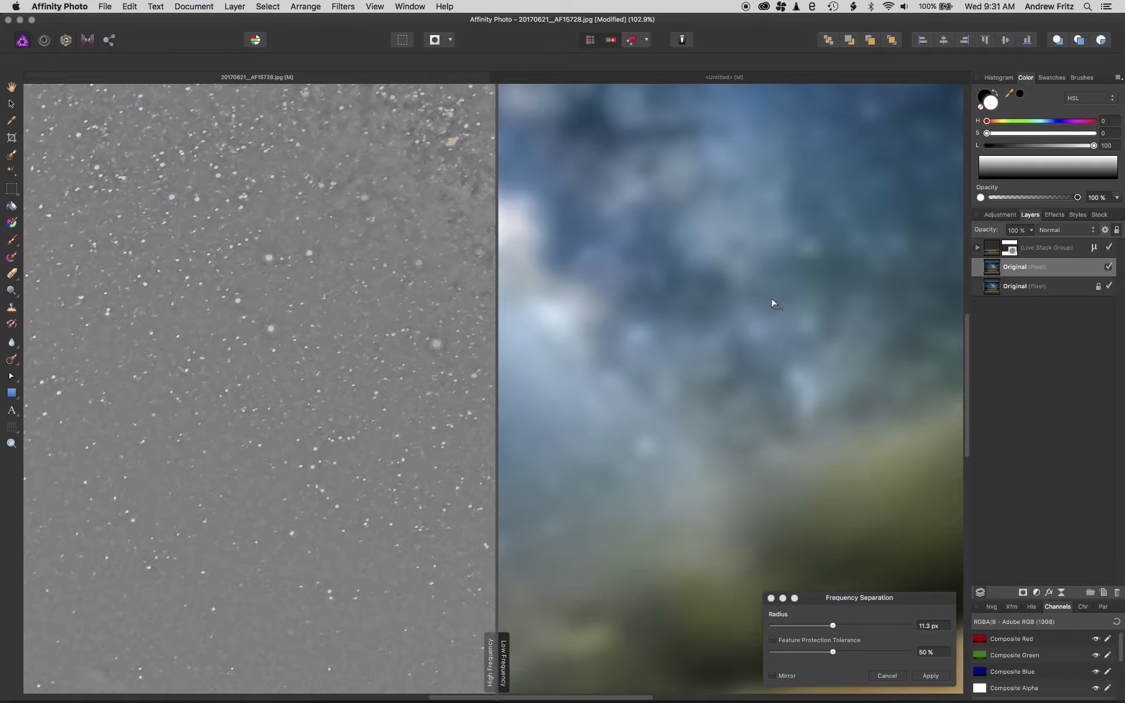
pyautogui.scroll(-2, 770, 297)
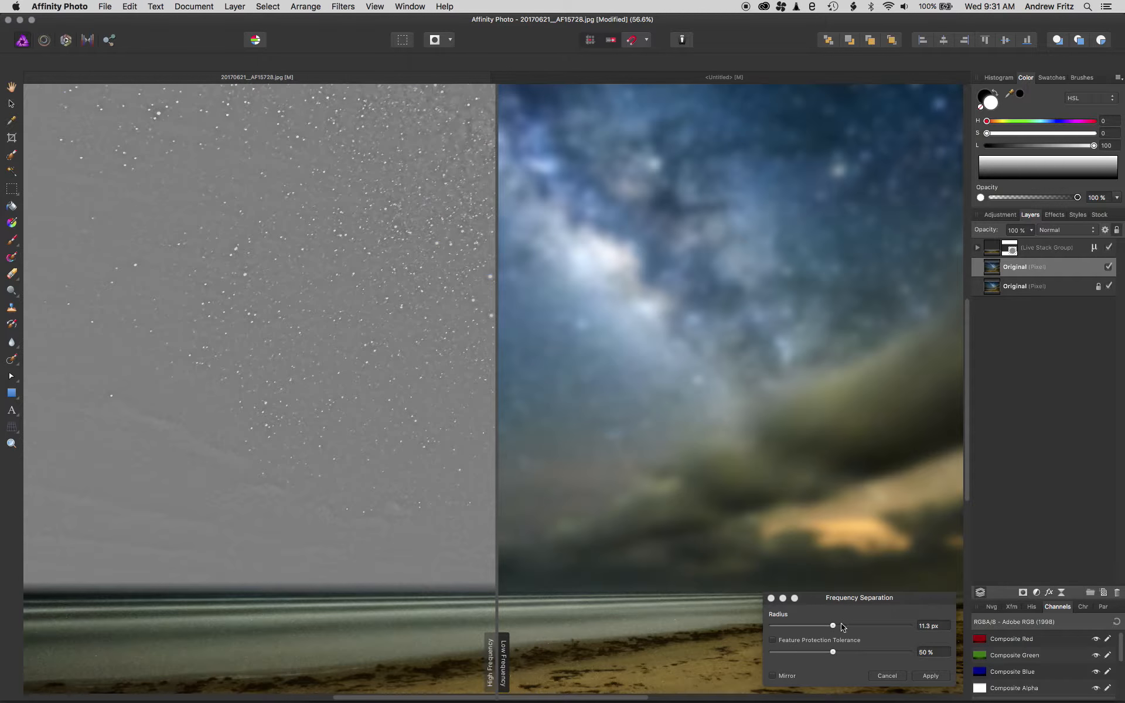
# Try separation radii of 24.4, 100, 1.9 and 4.9 px and compare the high and low frequency previews
pyautogui.moveTo(831, 627); pyautogui.dragTo(852, 631)
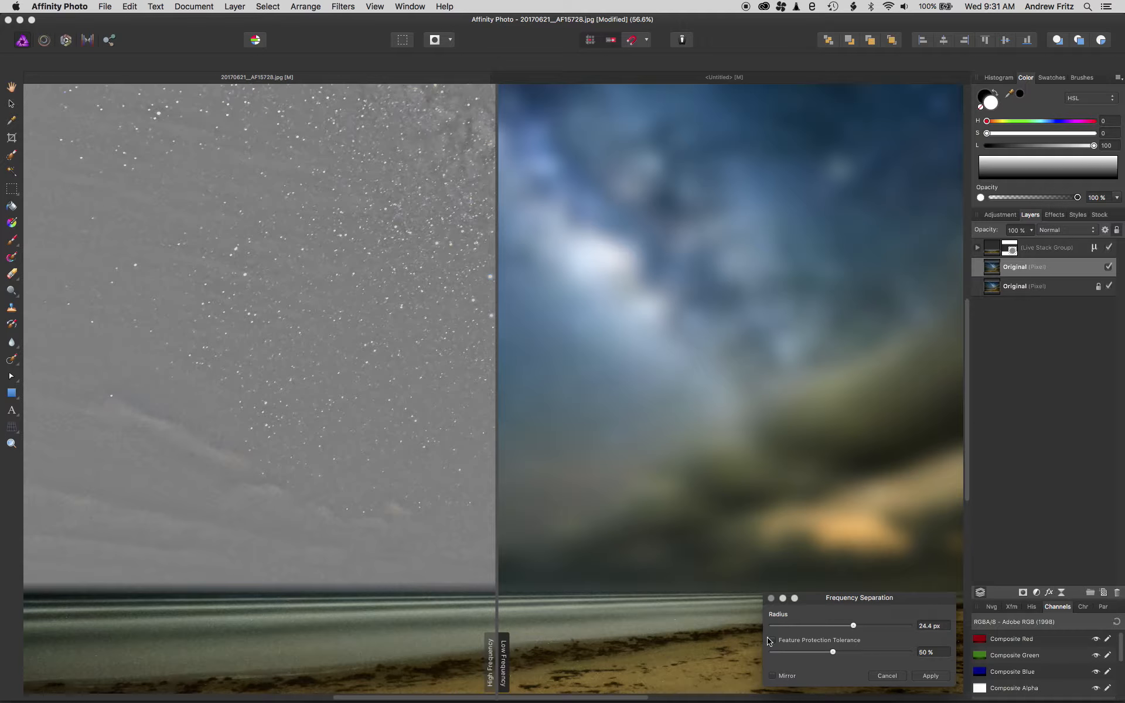
pyautogui.moveTo(853, 627); pyautogui.dragTo(914, 626)
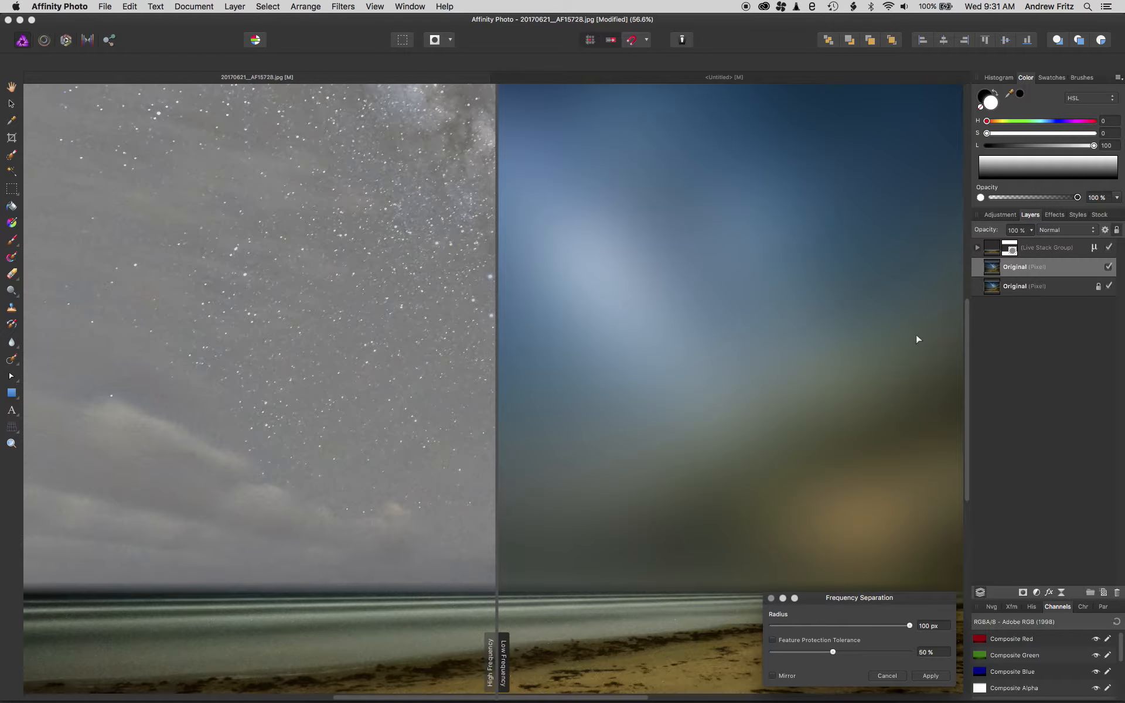
pyautogui.moveTo(837, 626); pyautogui.dragTo(805, 629)
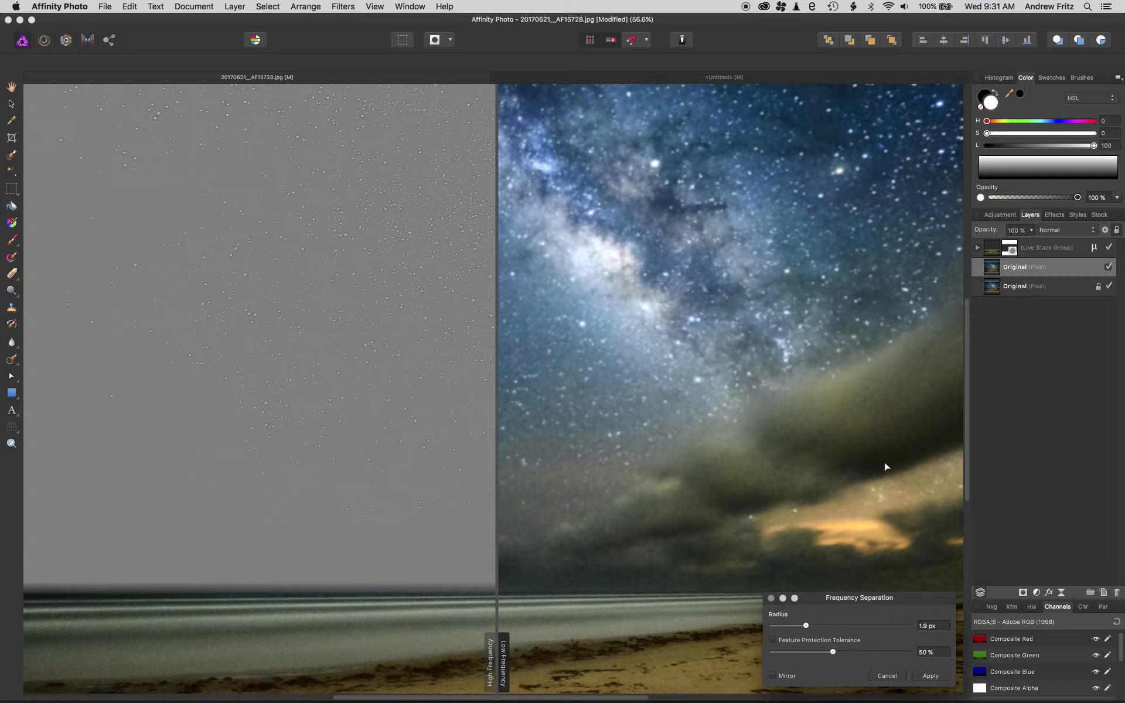
pyautogui.moveTo(806, 625); pyautogui.dragTo(814, 630)
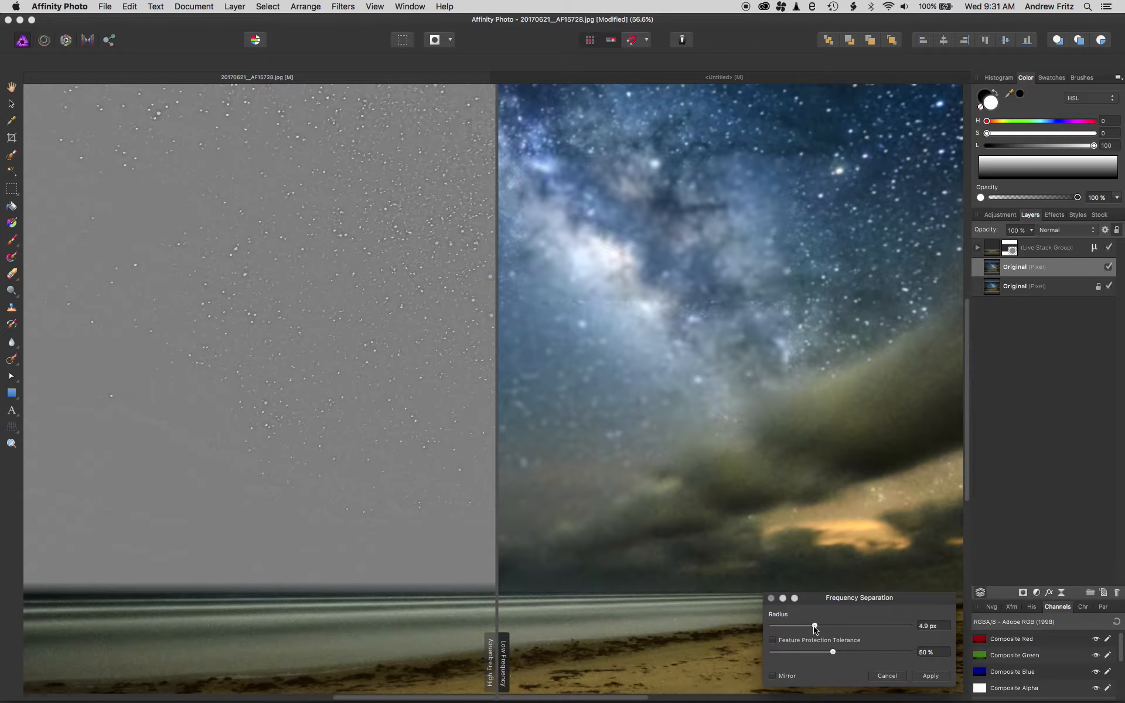
# Try radii of 9 and 11.3 px with Feature Protection Tolerance on, lower the tolerance to 43 %, and turn it back off
pyautogui.moveTo(815, 629); pyautogui.dragTo(829, 627)
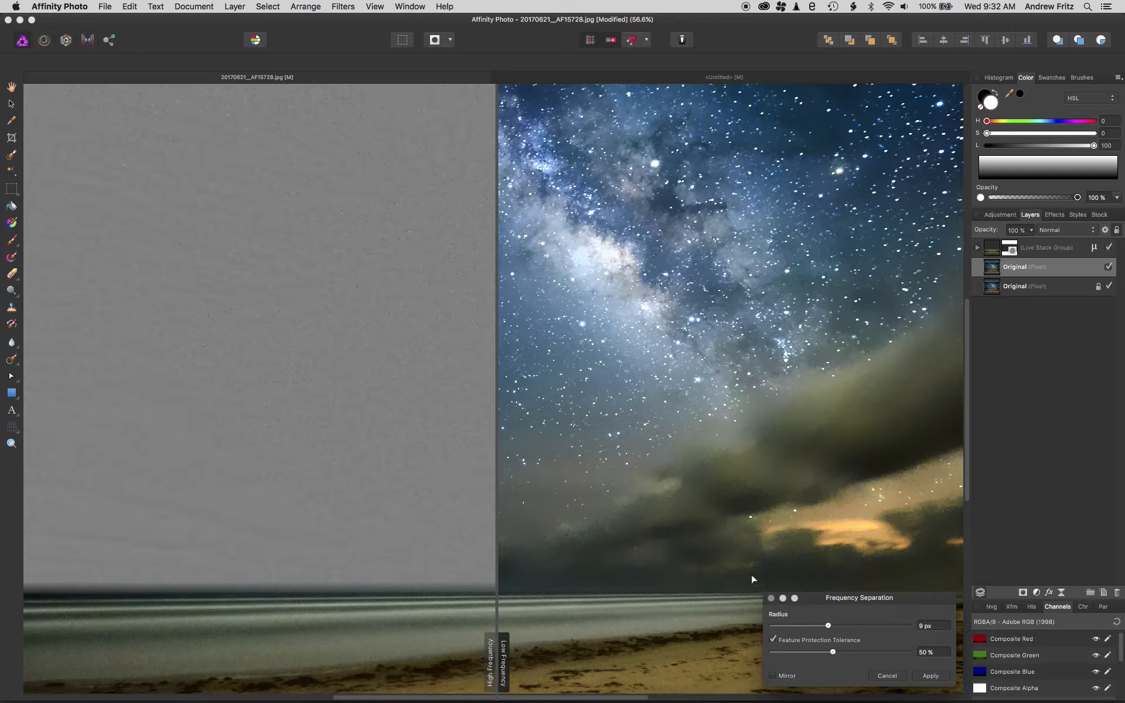
pyautogui.moveTo(828, 656)
pyautogui.mouseDown()
pyautogui.moveTo(794, 656)
pyautogui.moveTo(857, 655)
pyautogui.moveTo(846, 655)
pyautogui.mouseUp()
pyautogui.moveTo(845, 655); pyautogui.dragTo(820, 654)
pyautogui.moveTo(827, 626); pyautogui.dragTo(833, 626)
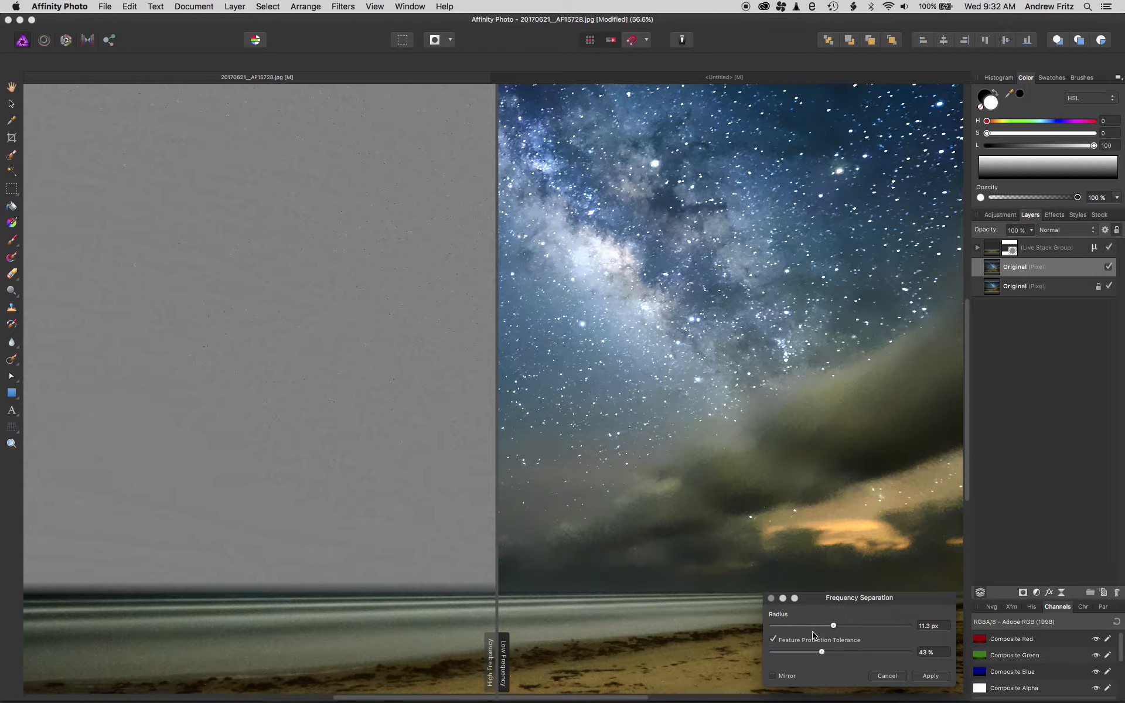
pyautogui.click(774, 644)
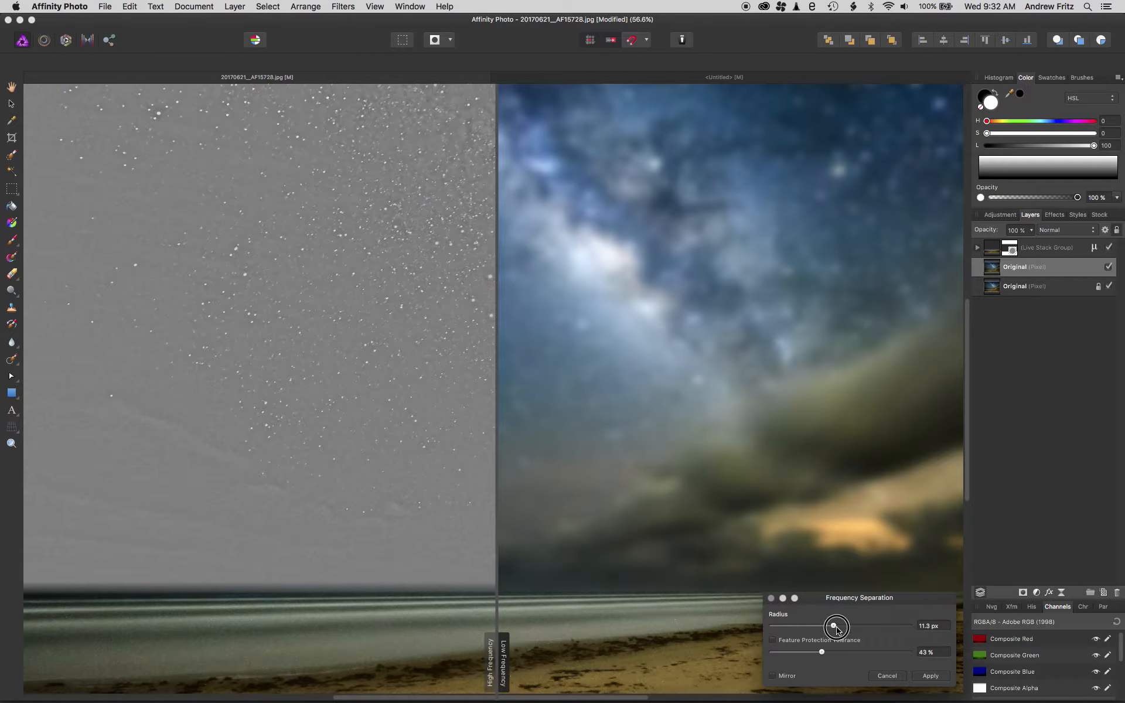
# Set the frequency separation radius to about 6.5 px with Feature Protection off and apply it
pyautogui.moveTo(837, 630); pyautogui.dragTo(821, 624)
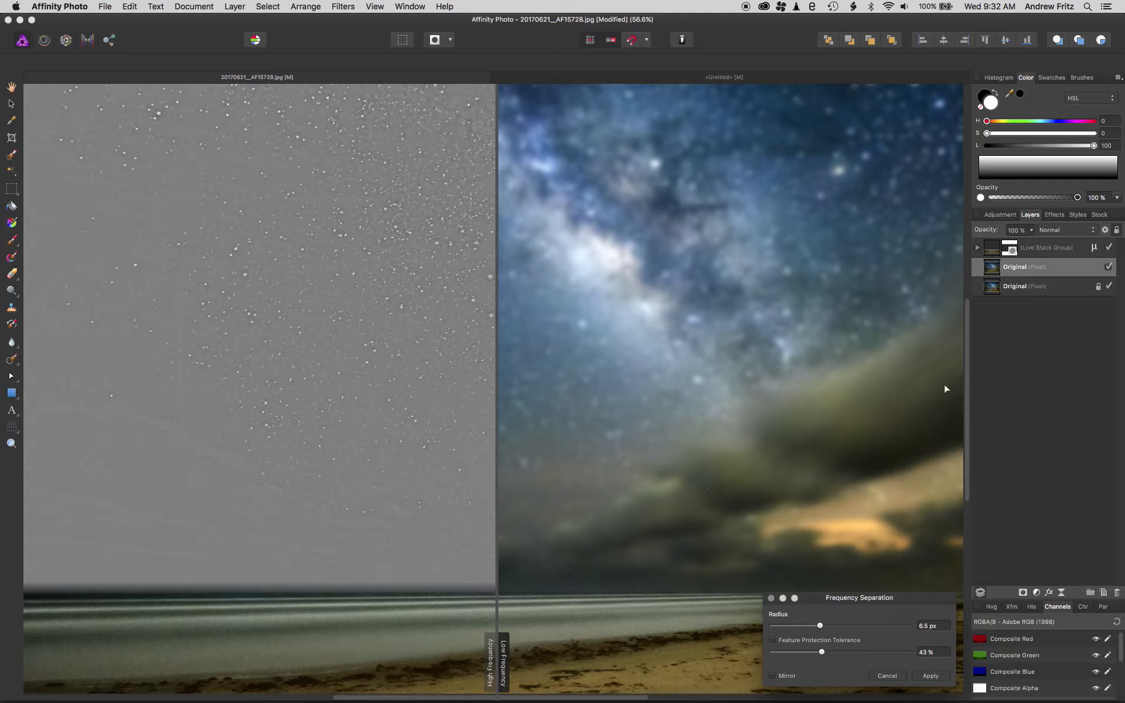
pyautogui.moveTo(820, 627); pyautogui.dragTo(821, 630)
pyautogui.click(930, 676)
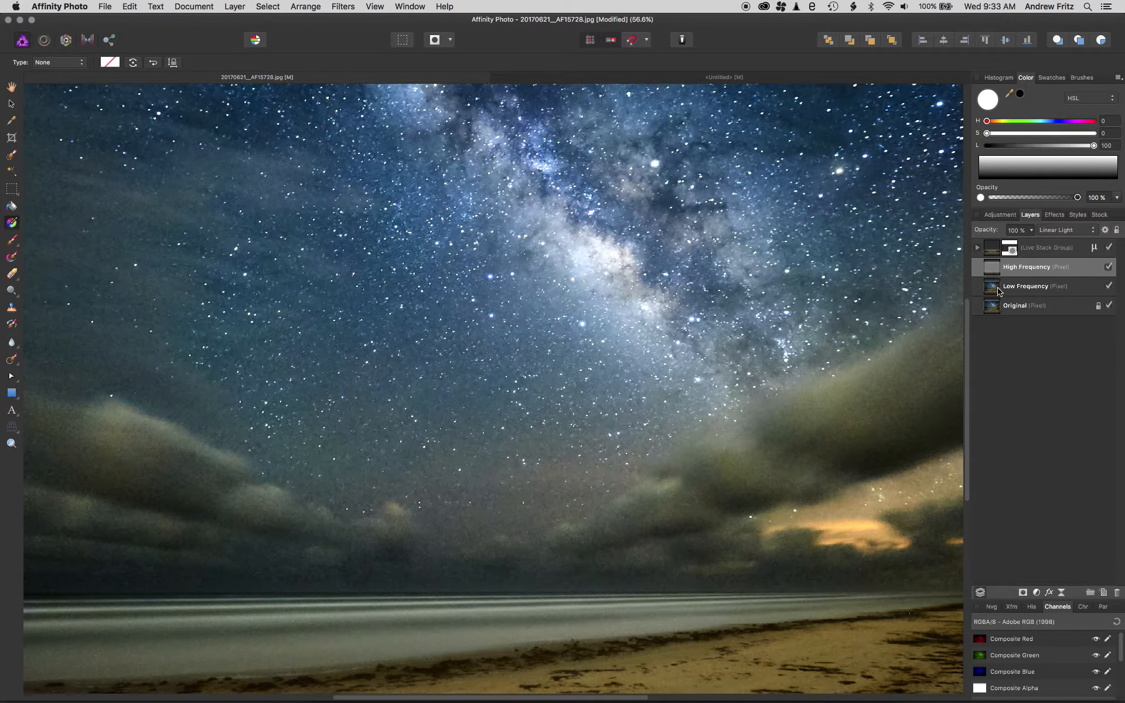
# Group the High Frequency and Low Frequency layers and rename the group Sky
pyautogui.click(998, 289)
pyautogui.keyDown('shift'); pyautogui.click(997, 275); pyautogui.keyUp('shift')
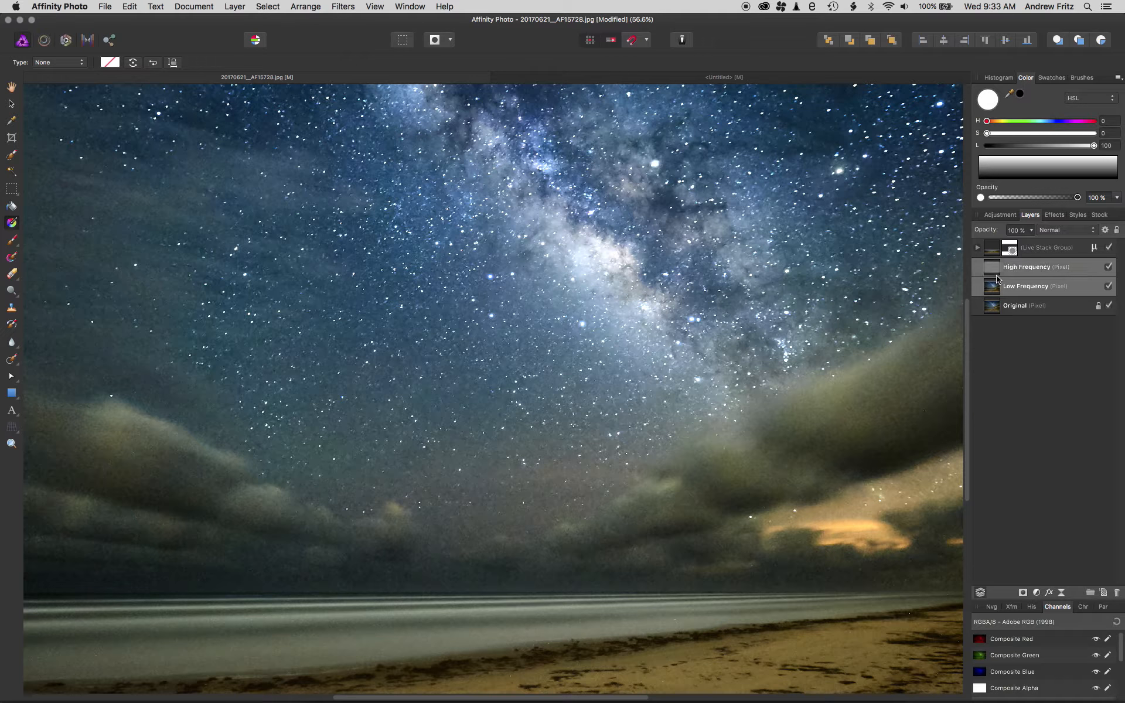
pyautogui.click(1092, 594)
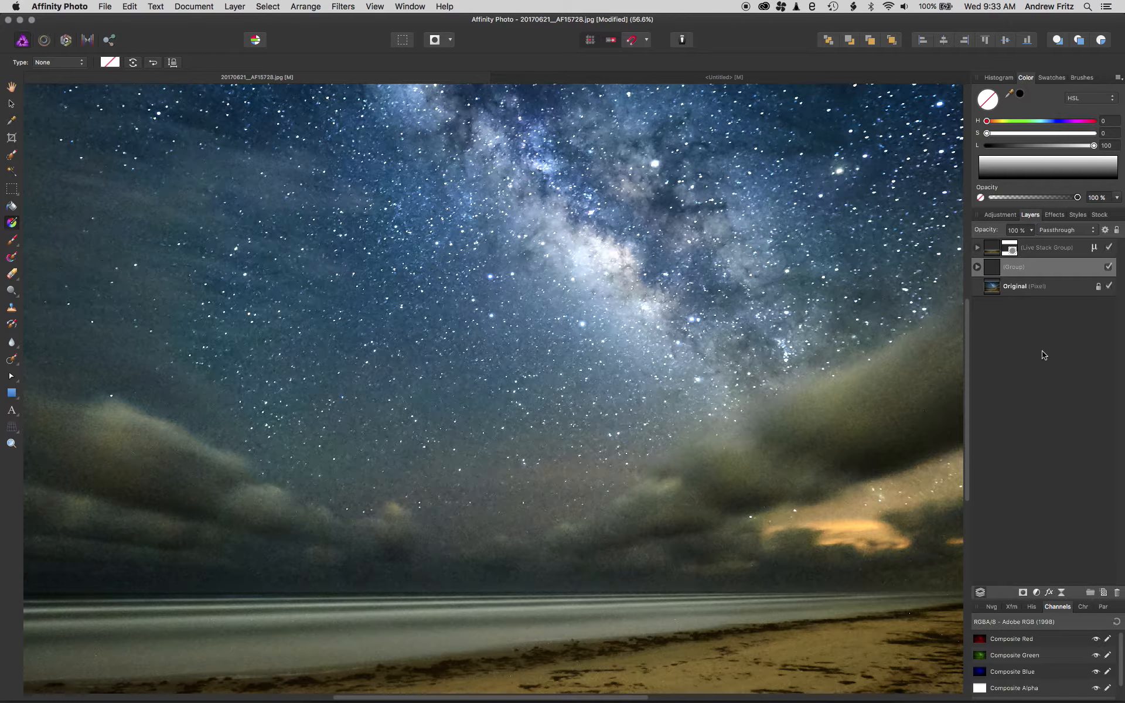
pyautogui.doubleClick(1010, 269)
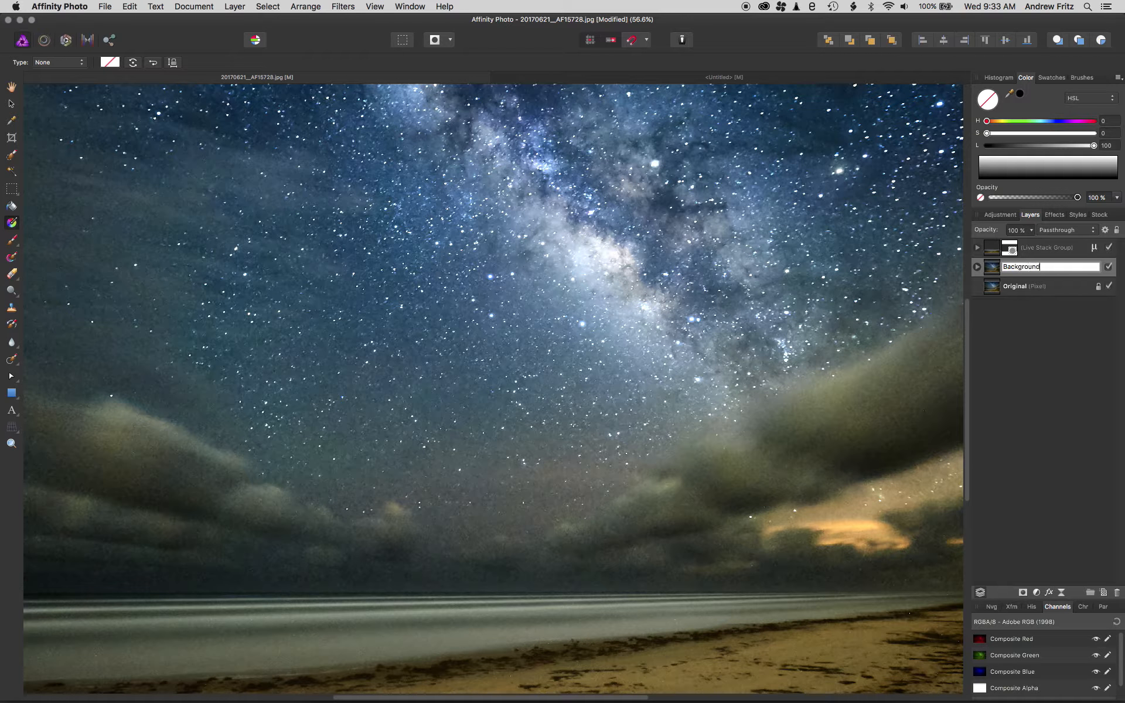
pyautogui.press('Return')
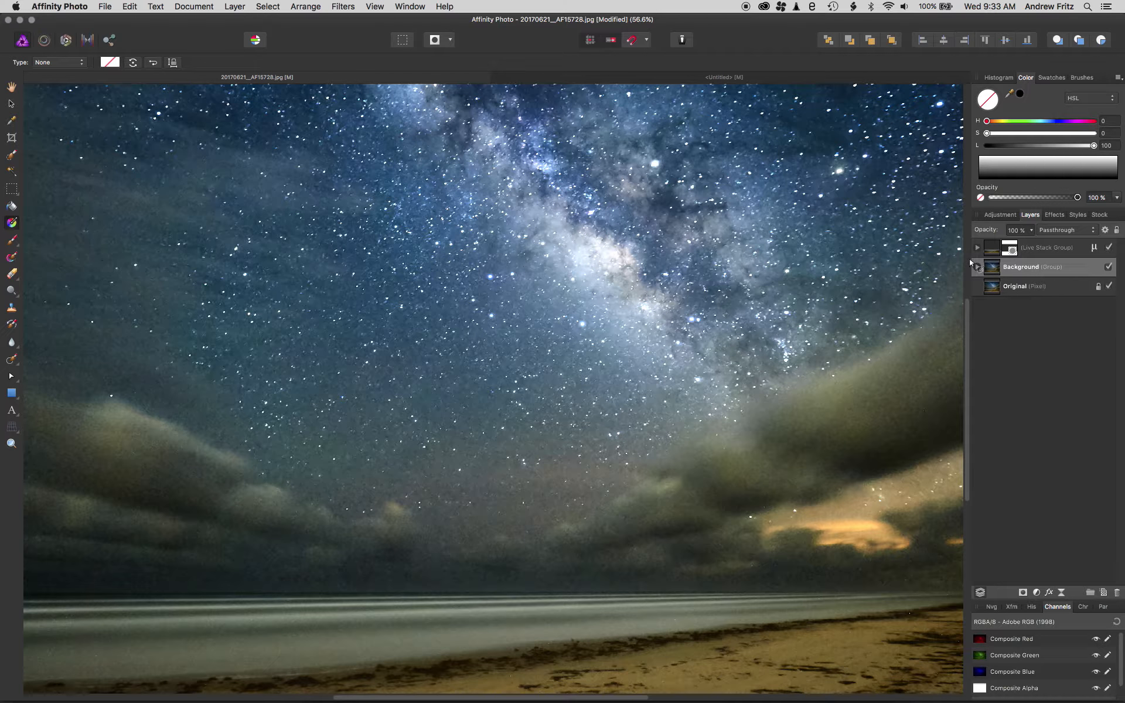
pyautogui.doubleClick(1019, 270)
pyautogui.write('Sky')
pyautogui.press('Return')
# Add a mask to the High Frequency layer in the Sky group and invert it to black and back to white
pyautogui.click(977, 268)
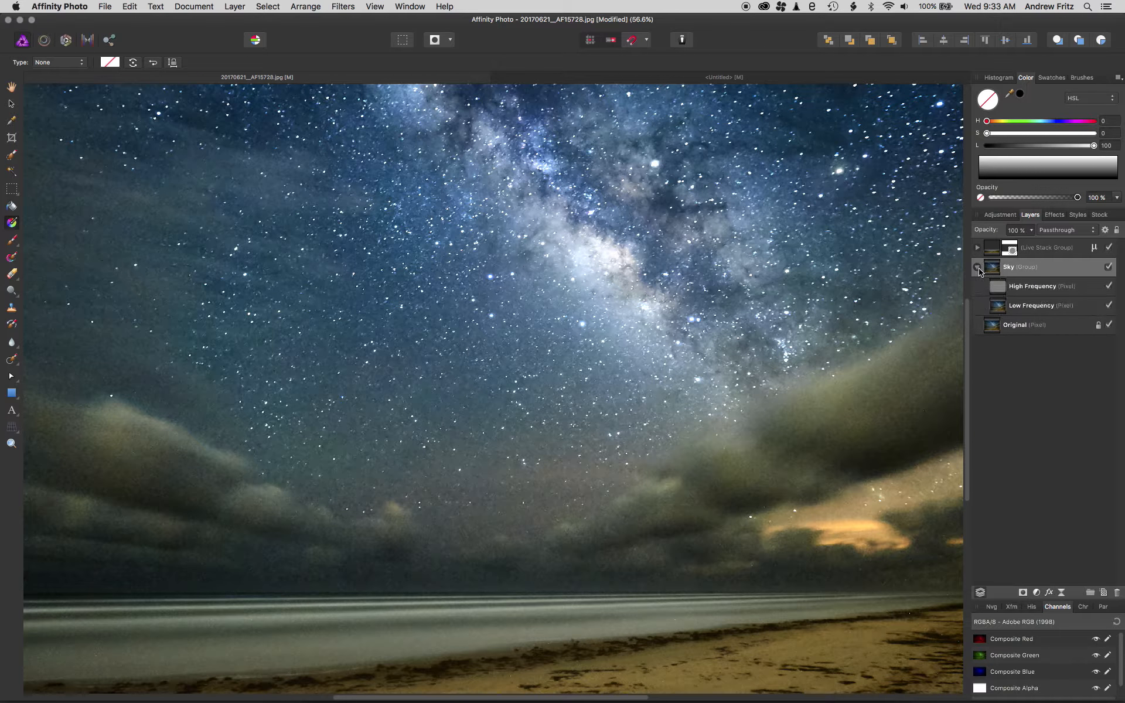
pyautogui.click(996, 287)
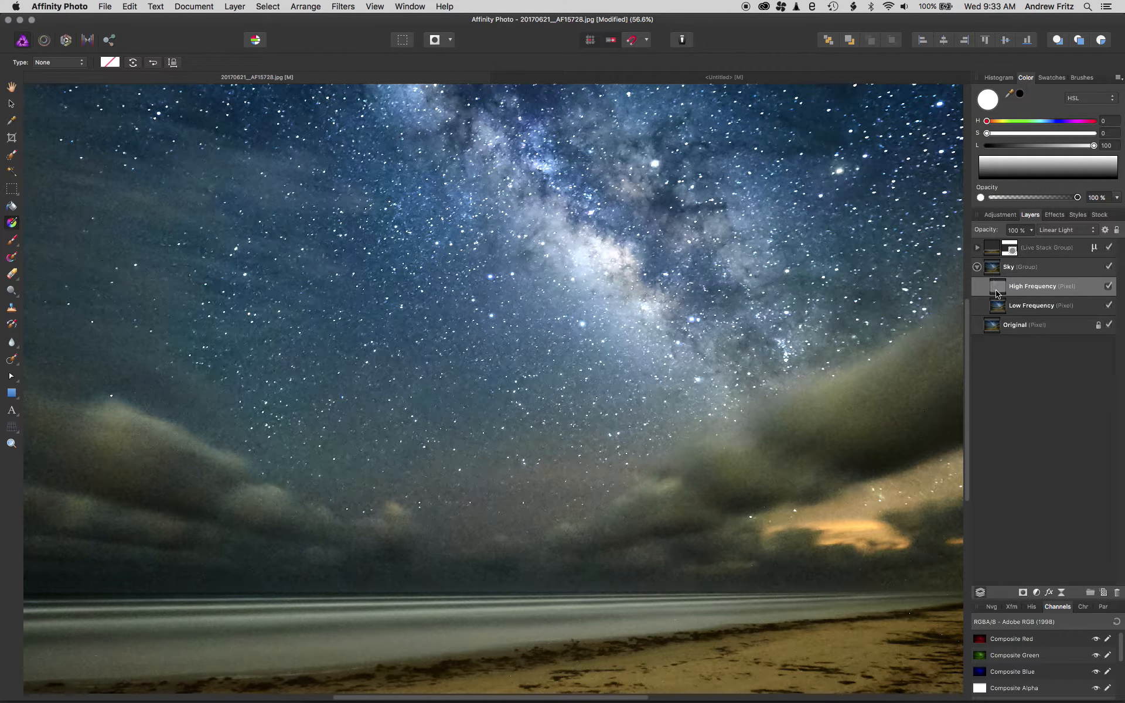
pyautogui.click(1023, 592)
pyautogui.moveTo(997, 287); pyautogui.dragTo(999, 309)
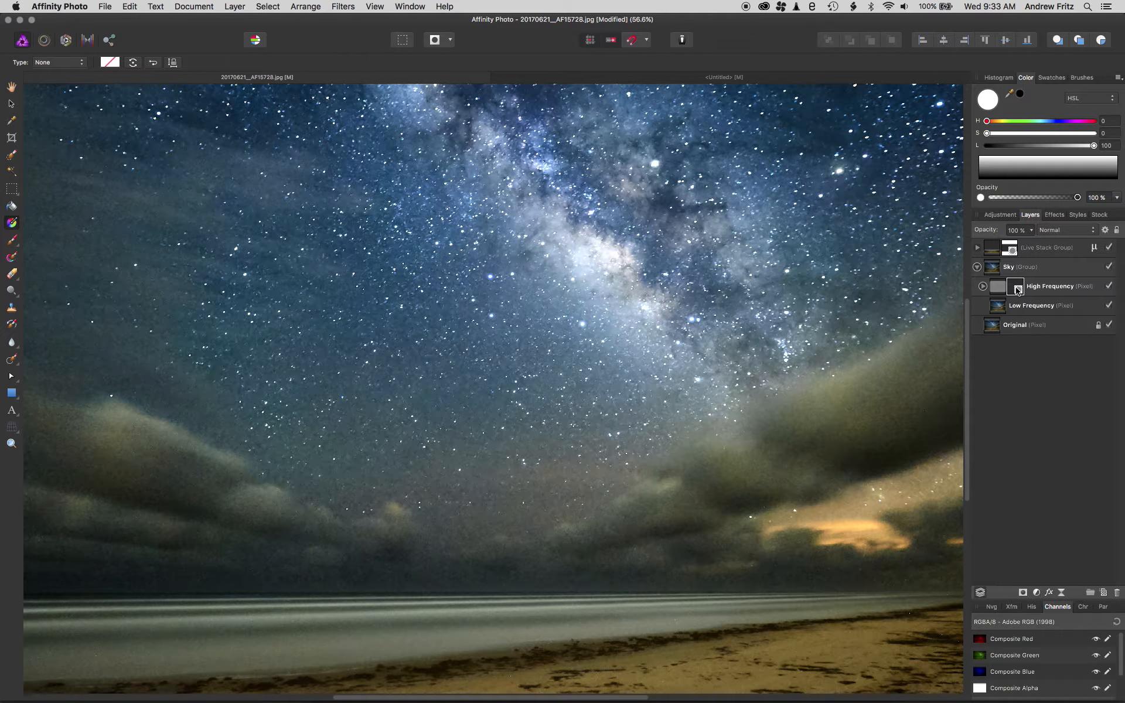
pyautogui.press('super+i')
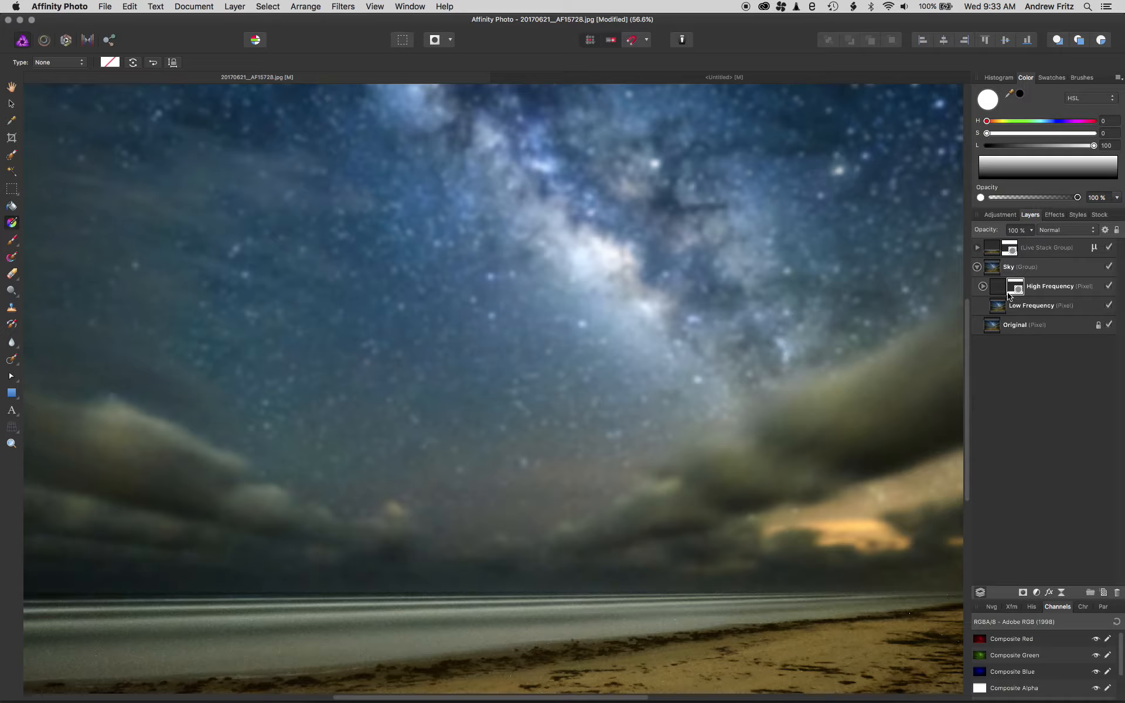
pyautogui.press('super+i')
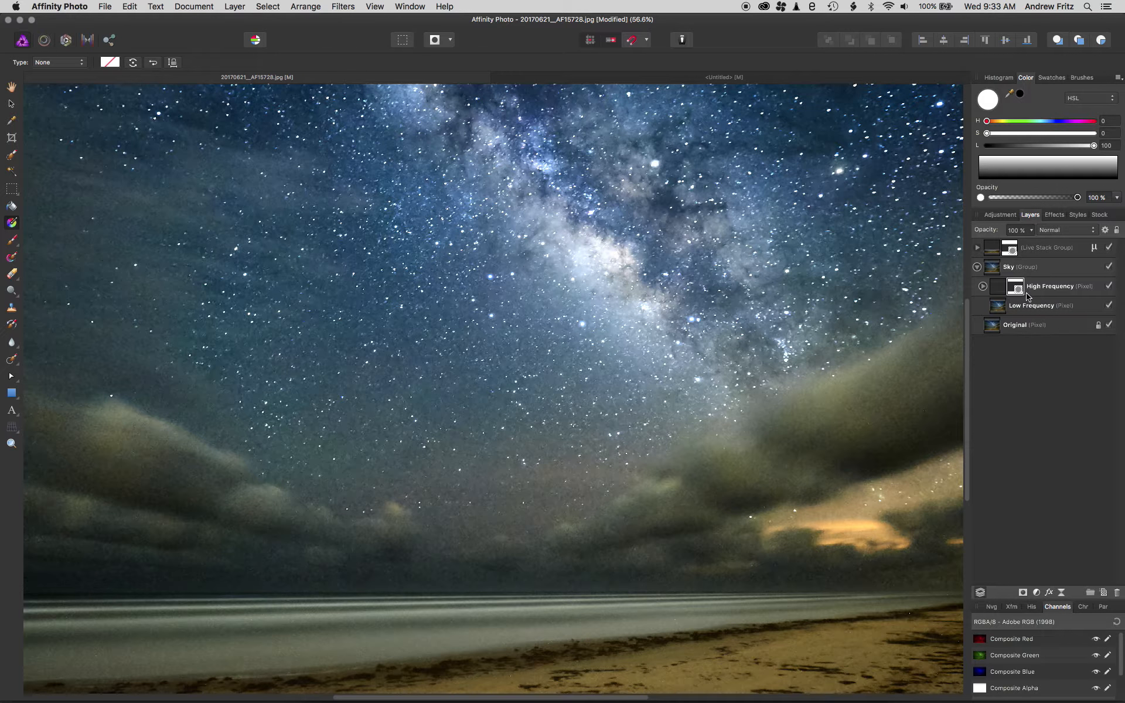
# Set up a black Paint Brush with 100 % opacity and 0 % hardness while viewing the whole photo
pyautogui.press('super+minus')
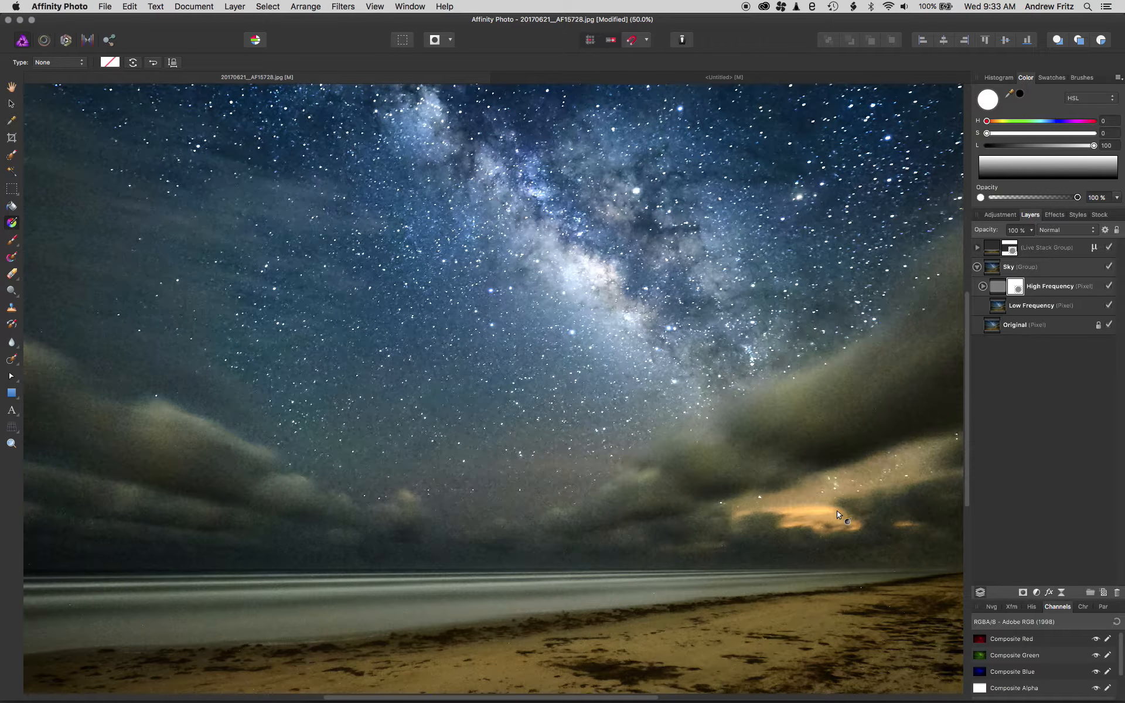
pyautogui.press('super+minus')
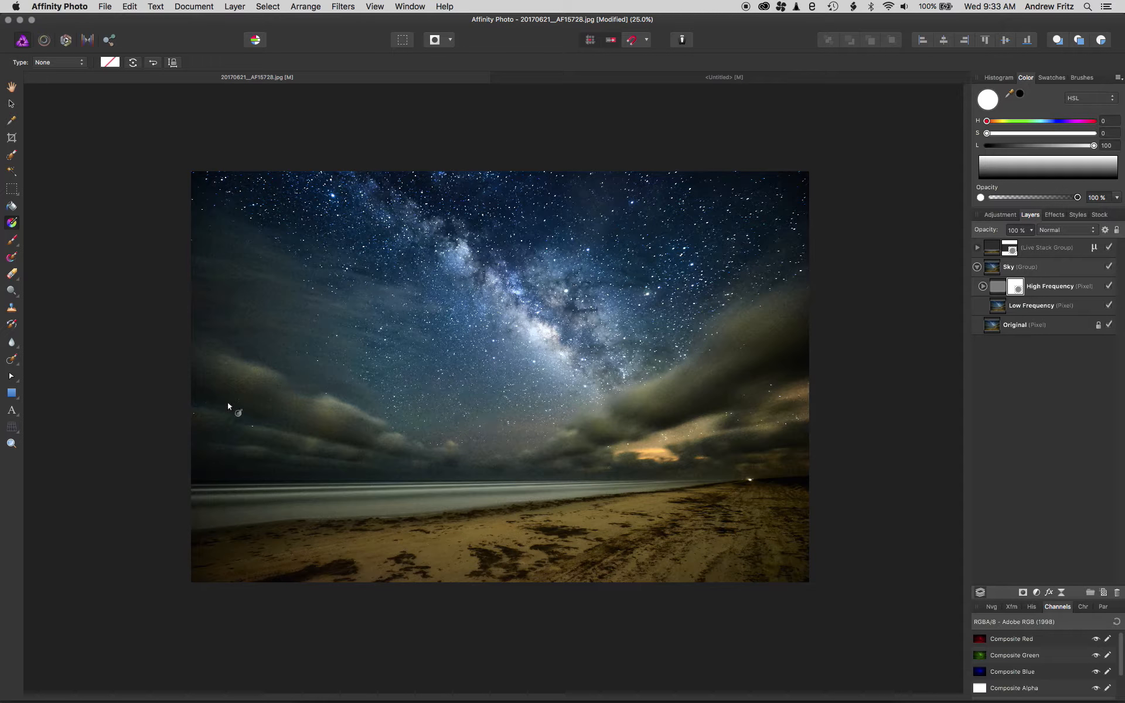
pyautogui.click(12, 240)
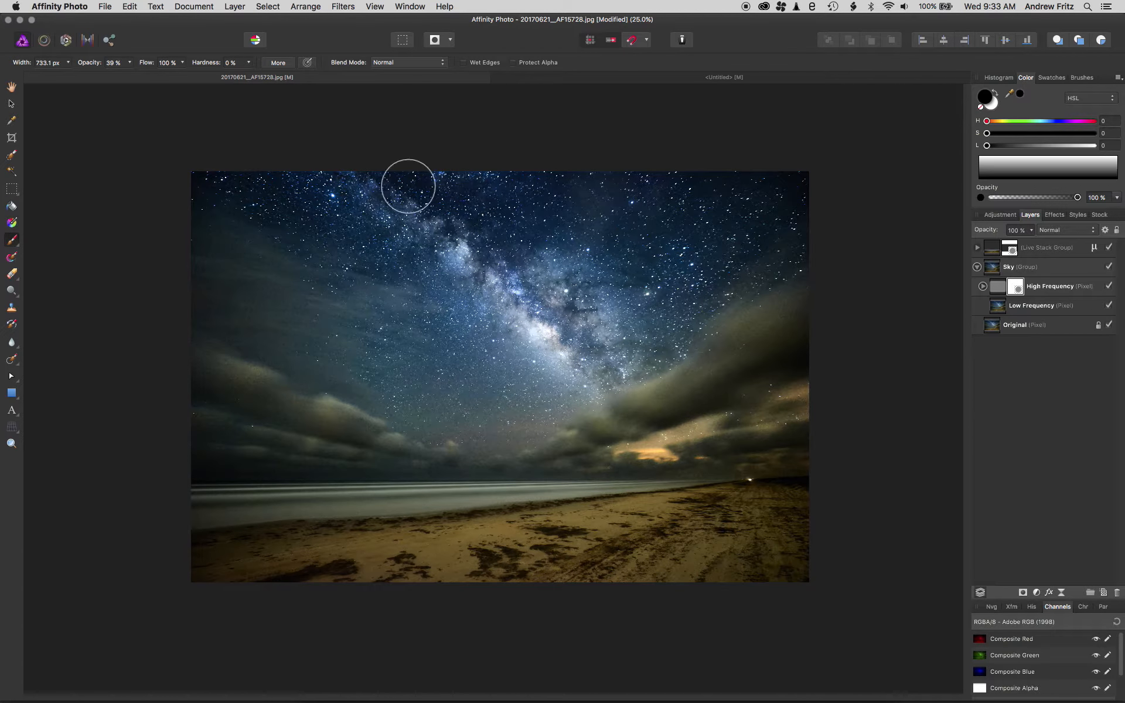
pyautogui.press('x')
pyautogui.click(202, 64)
pyautogui.moveTo(203, 64); pyautogui.dragTo(88, 74)
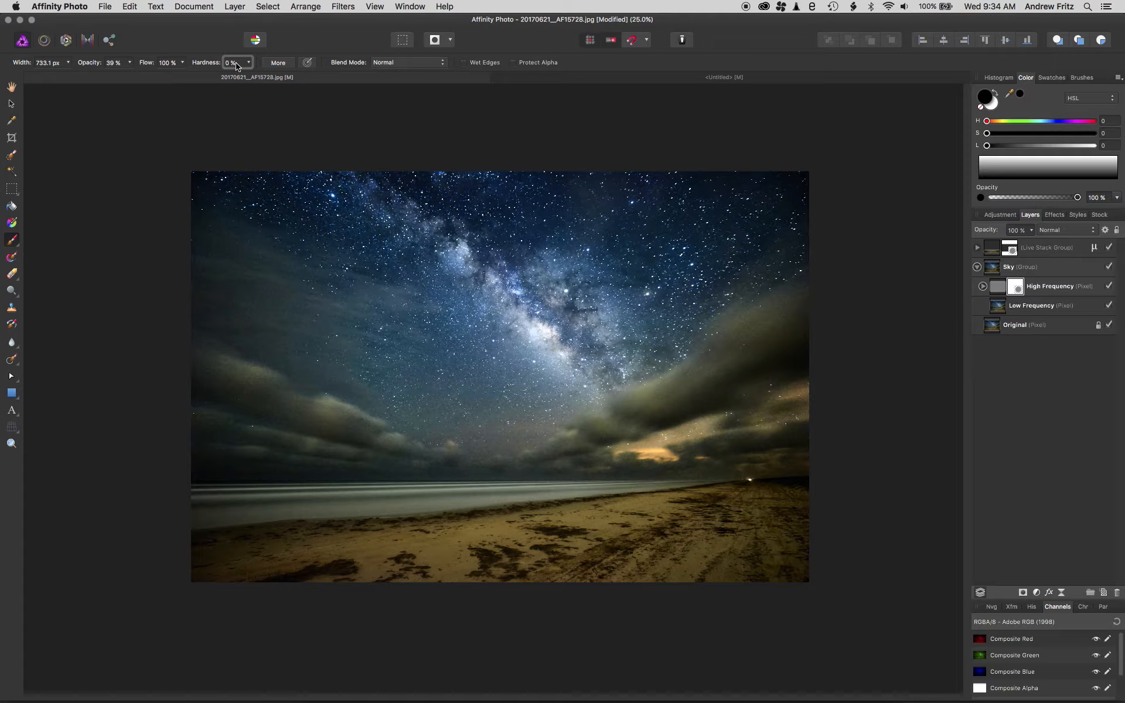
pyautogui.scroll(1, 236, 66)
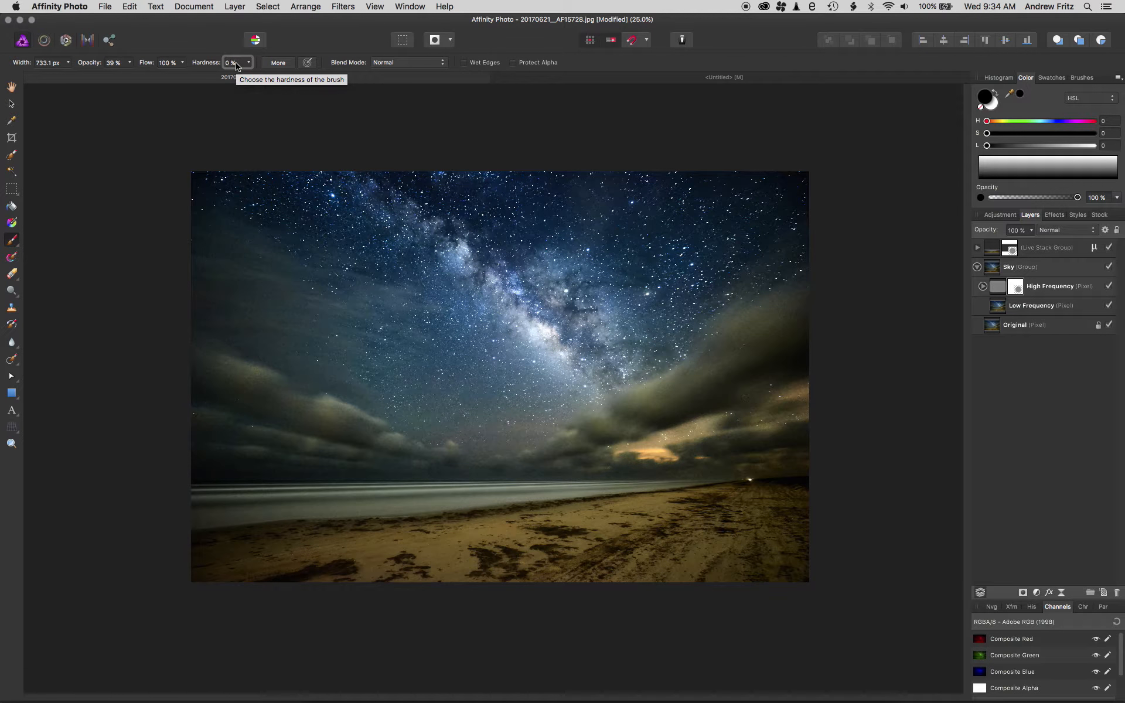
pyautogui.moveTo(86, 64); pyautogui.dragTo(157, 69)
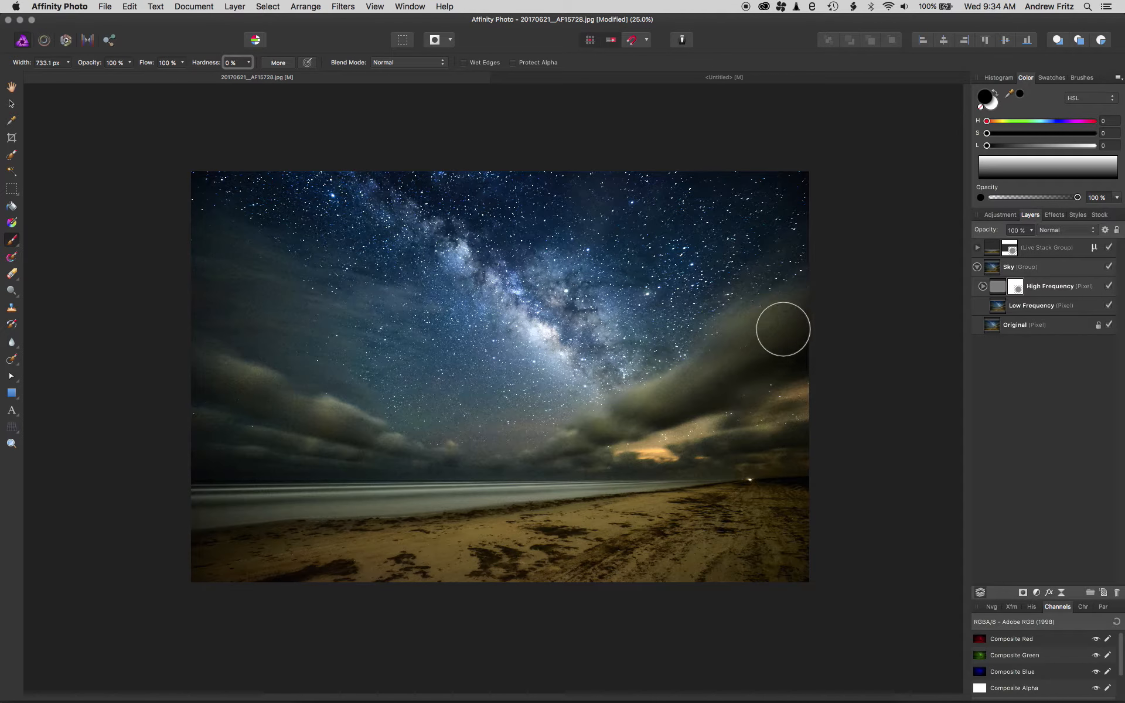
# Paint black on the High Frequency mask over the large dark diagonal cloud, reducing the brush width to 382.7 px
pyautogui.scroll(5, 731, 352)
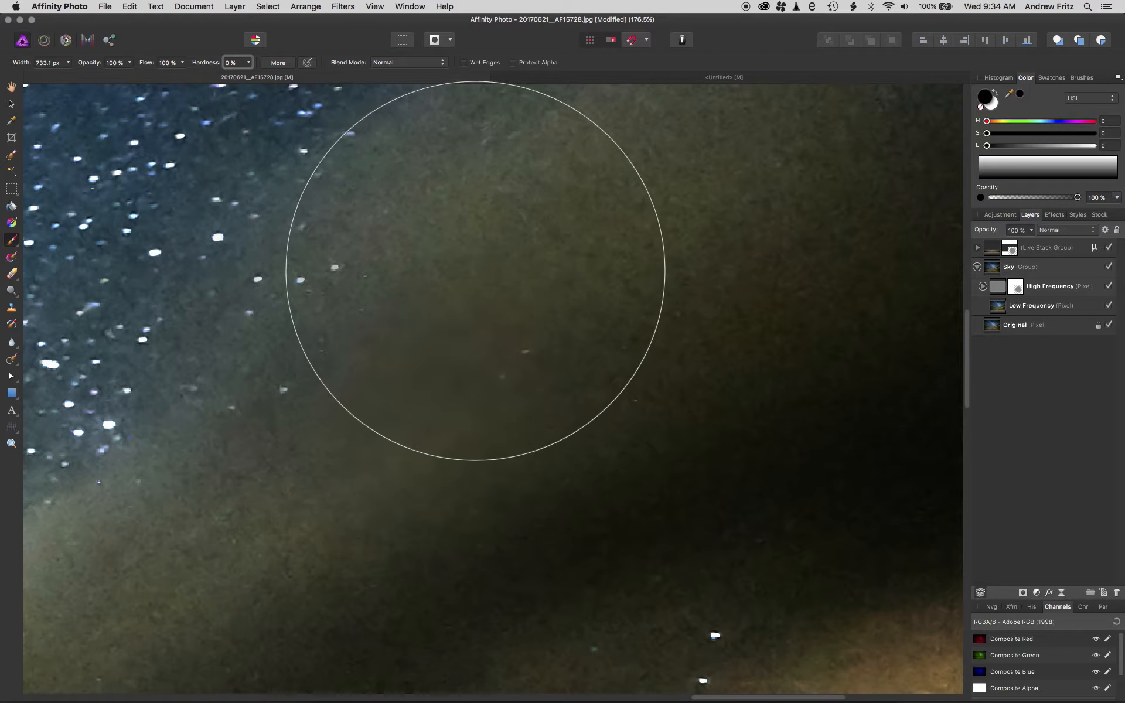
pyautogui.scroll(-6, 815, 373)
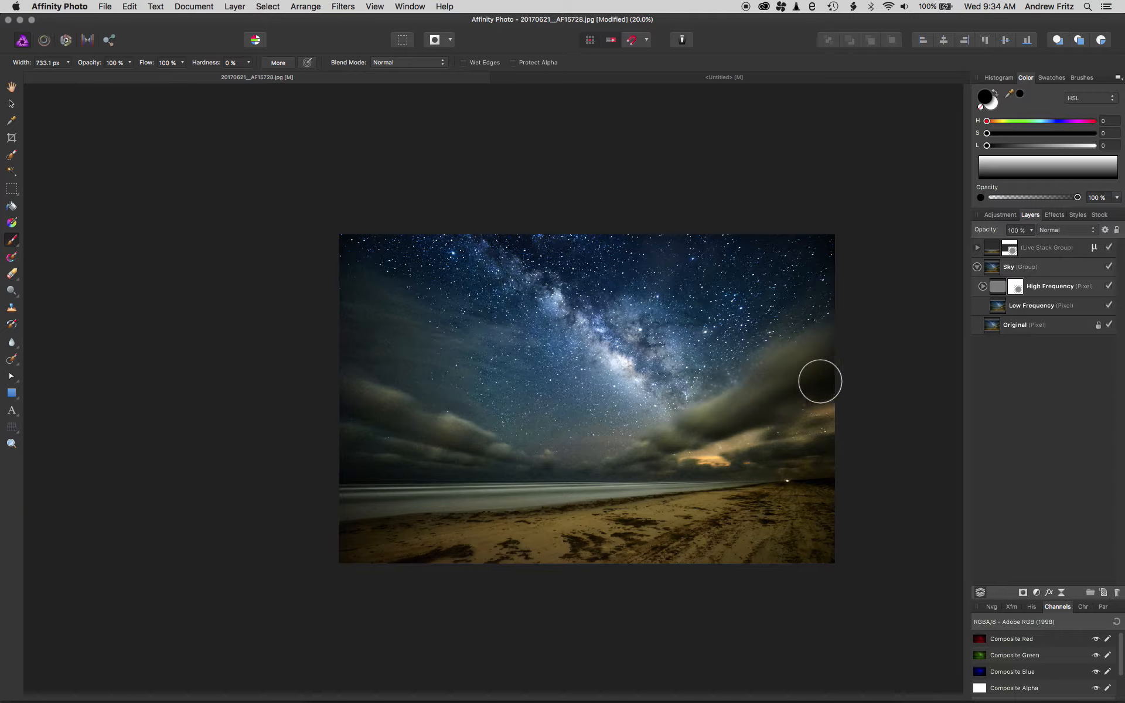
pyautogui.moveTo(820, 381)
pyautogui.mouseDown()
pyautogui.moveTo(814, 356)
pyautogui.moveTo(866, 384)
pyautogui.mouseUp()
pyautogui.press('[')
pyautogui.press('[')
pyautogui.press('[')
pyautogui.press('[')
pyautogui.scroll(5, 693, 421)
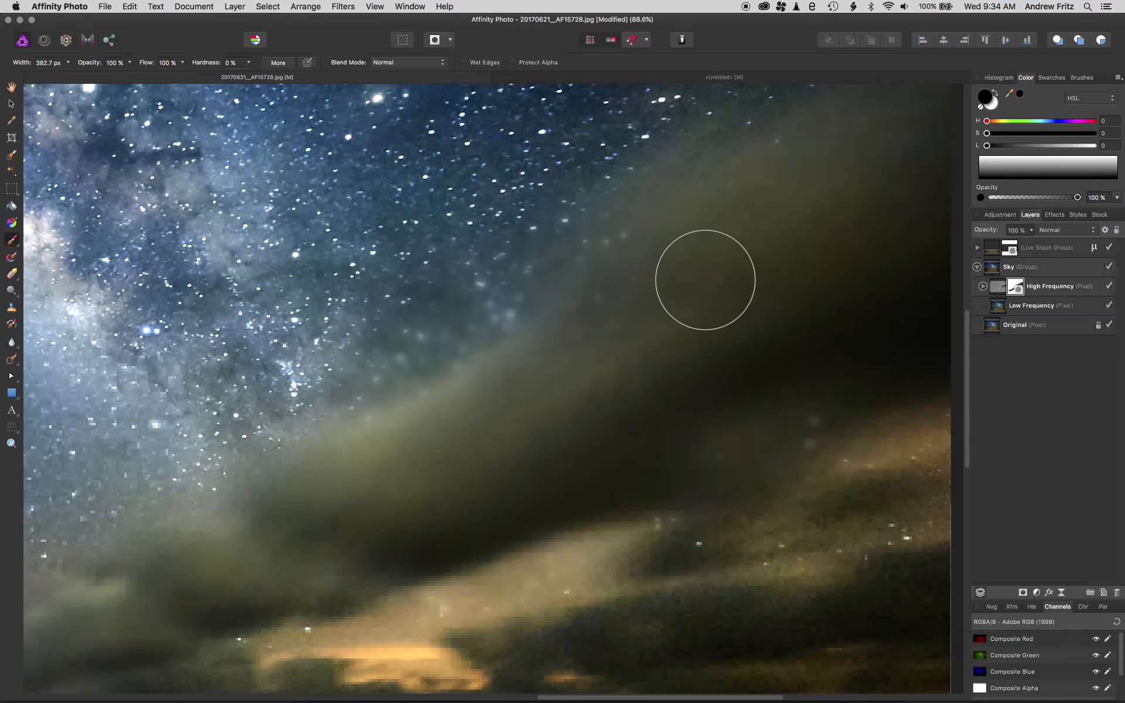
pyautogui.scroll(-2, 755, 264)
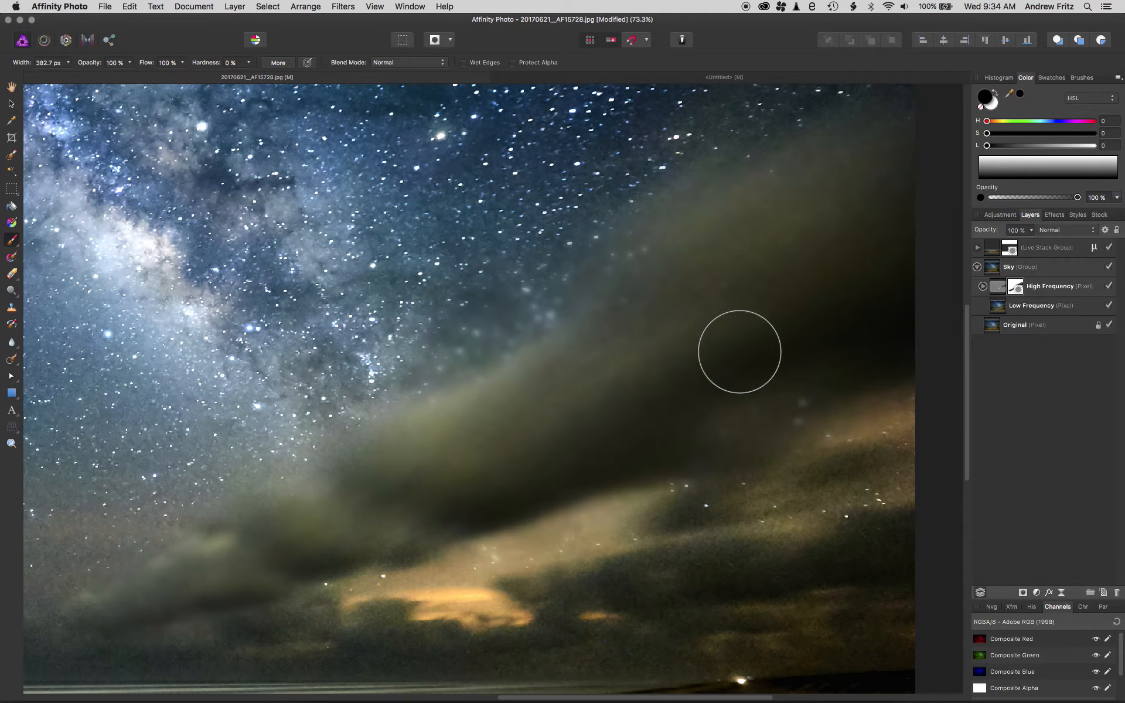
pyautogui.scroll(-4, 720, 410)
# Mask out the high-frequency detail in the clouds beside and below the orange glow, reducing the brush width to 276.5 px
pyautogui.scroll(5, 703, 463)
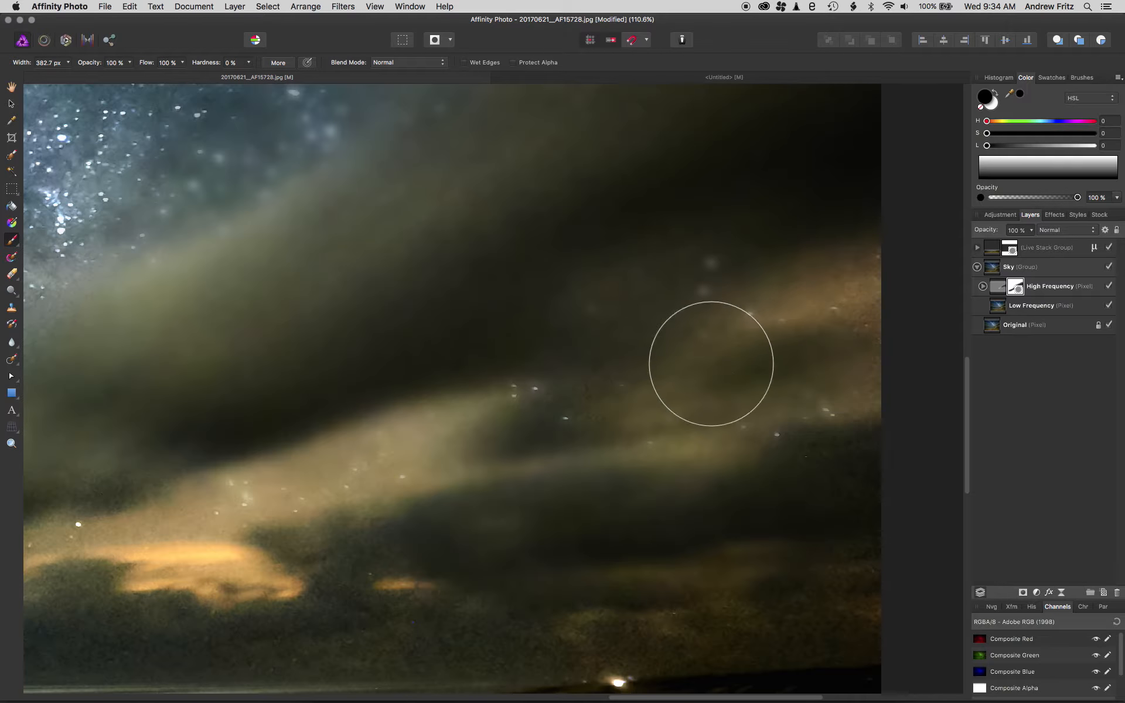
pyautogui.moveTo(711, 364)
pyautogui.mouseDown()
pyautogui.moveTo(570, 419)
pyautogui.moveTo(525, 395)
pyautogui.mouseUp()
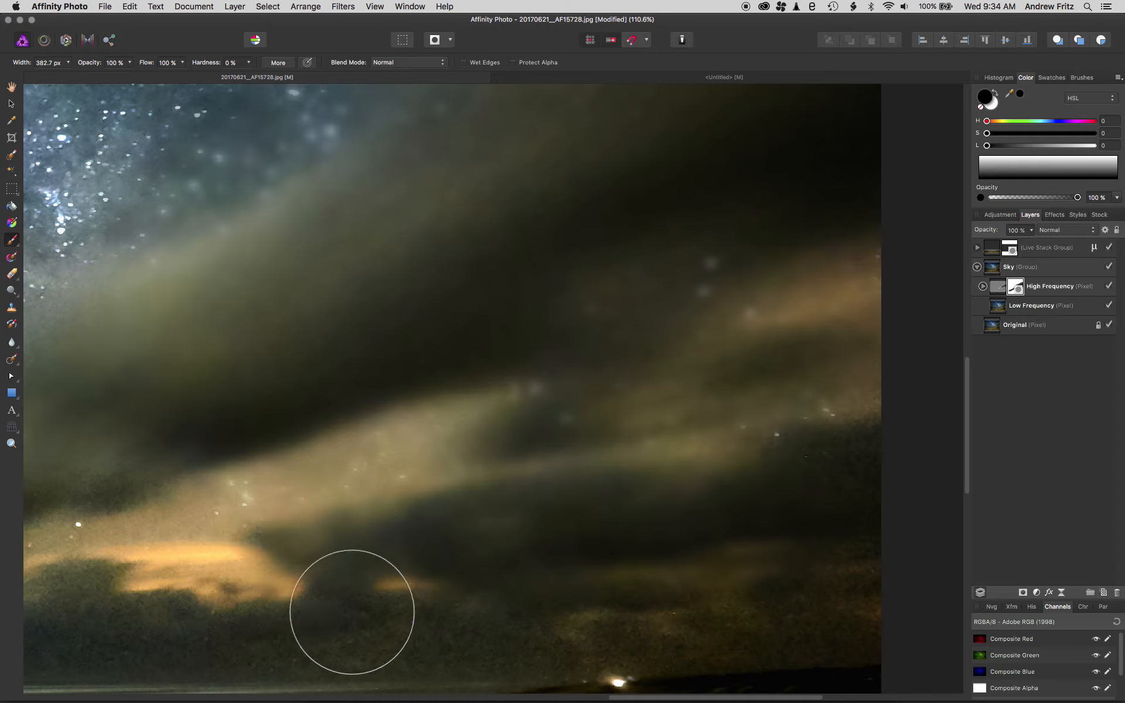
pyautogui.press('[')
pyautogui.press('[')
pyautogui.moveTo(323, 639)
pyautogui.mouseDown()
pyautogui.moveTo(719, 637)
pyautogui.moveTo(881, 597)
pyautogui.moveTo(642, 602)
pyautogui.moveTo(859, 427)
pyautogui.moveTo(863, 439)
pyautogui.moveTo(707, 564)
pyautogui.mouseUp()
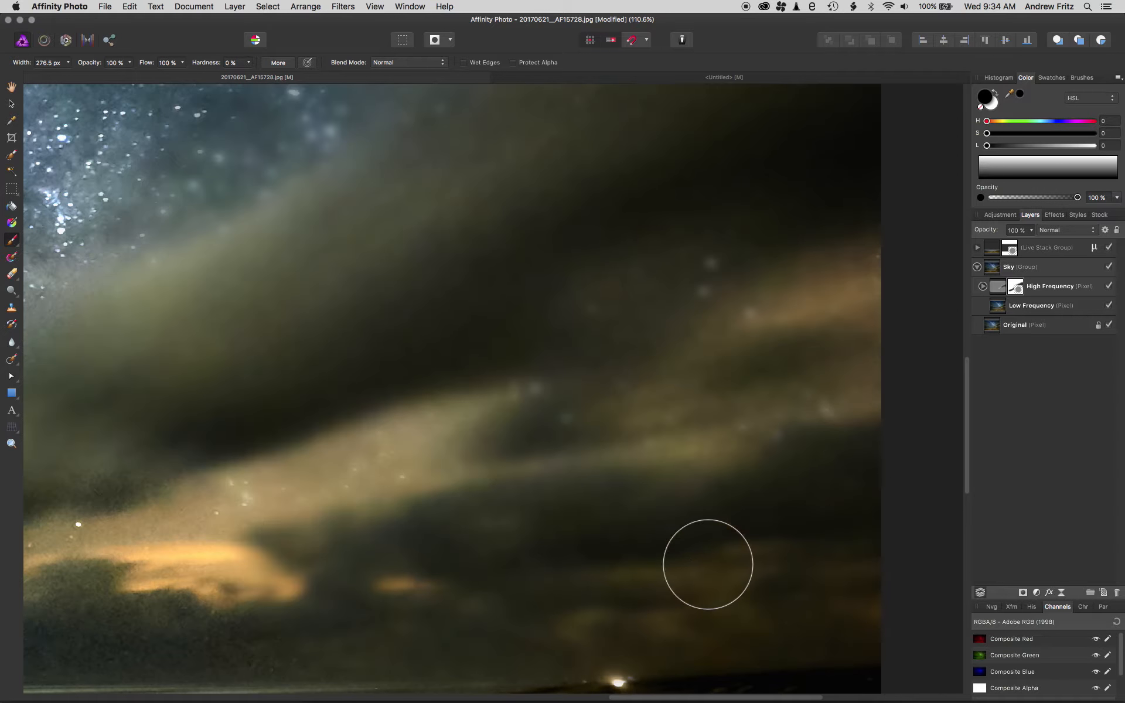
pyautogui.moveTo(477, 584)
pyautogui.mouseDown()
pyautogui.moveTo(680, 437)
pyautogui.moveTo(726, 432)
pyautogui.mouseUp()
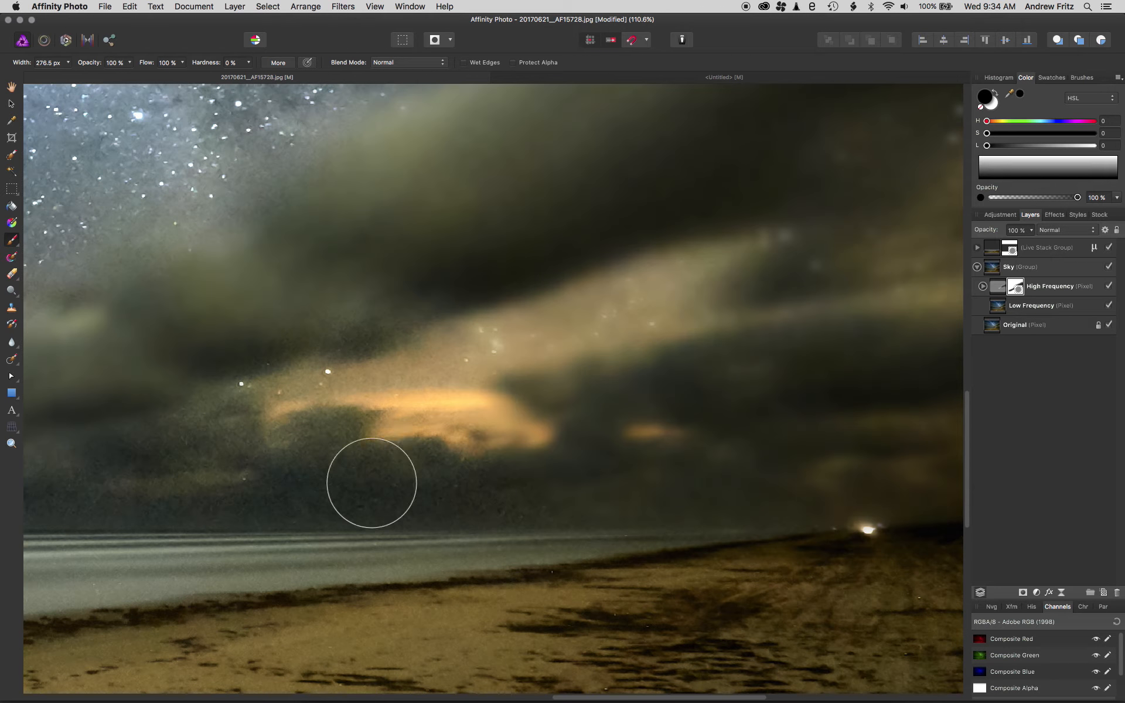
# Paint black on the High Frequency mask over the remaining cloud banks and along the sea horizon
pyautogui.moveTo(371, 483)
pyautogui.mouseDown()
pyautogui.moveTo(601, 486)
pyautogui.moveTo(338, 457)
pyautogui.moveTo(310, 434)
pyautogui.moveTo(299, 466)
pyautogui.moveTo(243, 477)
pyautogui.moveTo(321, 478)
pyautogui.moveTo(31, 478)
pyautogui.moveTo(142, 485)
pyautogui.moveTo(156, 445)
pyautogui.moveTo(249, 402)
pyautogui.moveTo(193, 406)
pyautogui.moveTo(304, 338)
pyautogui.moveTo(400, 314)
pyautogui.moveTo(379, 328)
pyautogui.mouseUp()
pyautogui.scroll(-5, 526, 429)
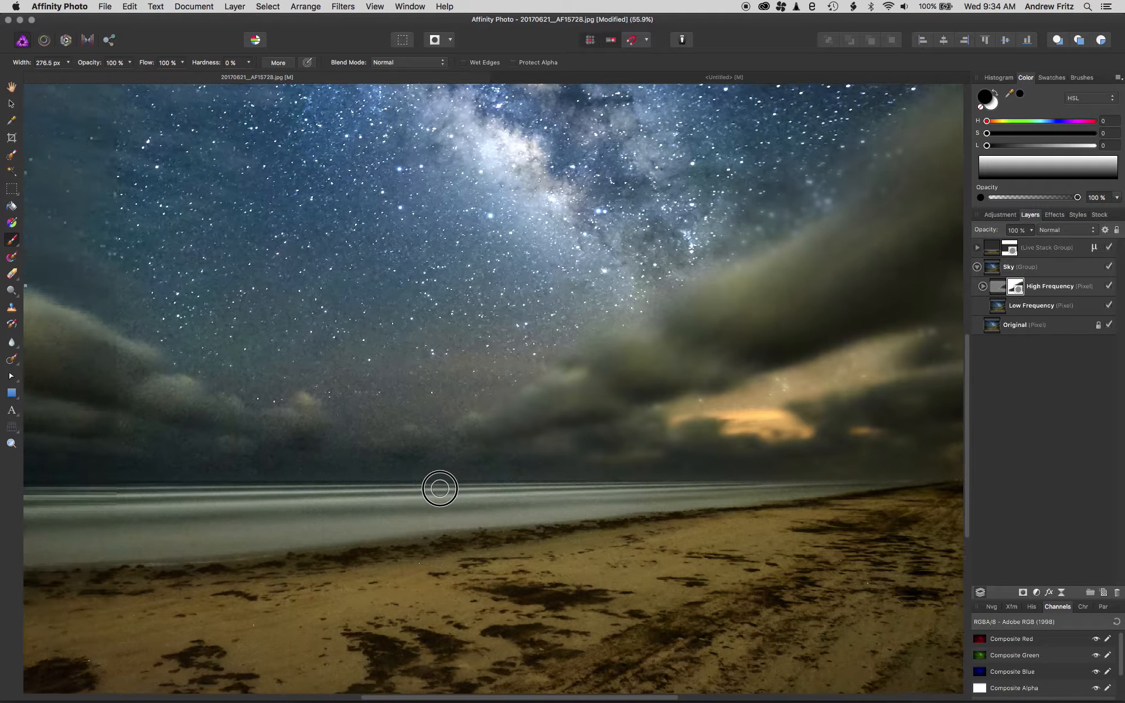
pyautogui.moveTo(163, 492); pyautogui.dragTo(439, 484)
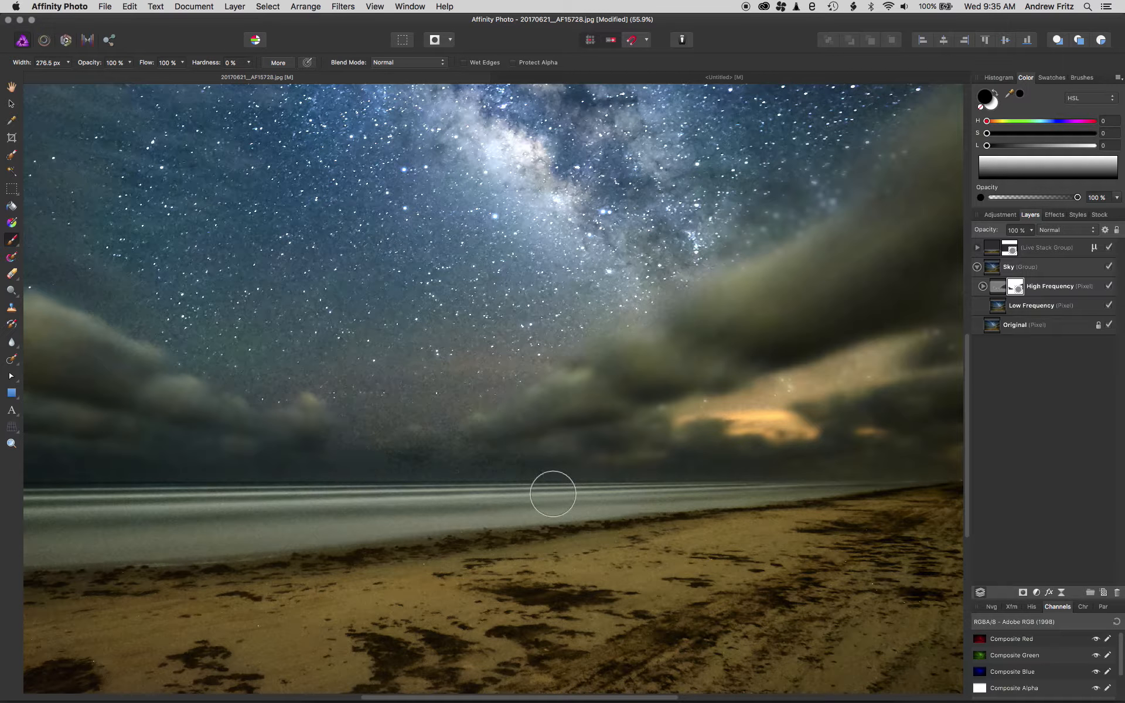
# Enlarge the brush to a width of 826.7 px and lower its opacity to 28 %
pyautogui.press('[')
pyautogui.press(']')
pyautogui.press(']')
pyautogui.press('3')
pyautogui.press('5')
pyautogui.press(']')
pyautogui.press('2')
pyautogui.press('8')
pyautogui.press(']')
pyautogui.press(']')
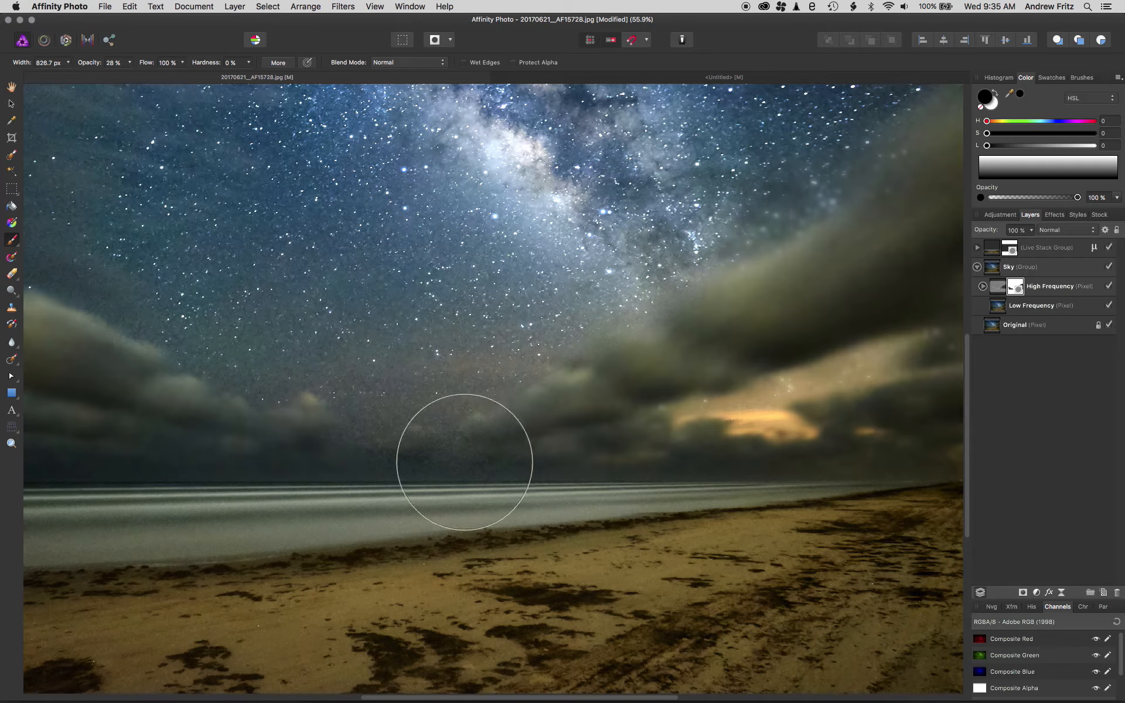
# Reduce the brush width to 265 px and try a black stroke over the thin cloud at the sky's left edge
pyautogui.press('[')
pyautogui.press('[')
pyautogui.press('[')
pyautogui.press('[')
pyautogui.press('[')
pyautogui.press('[')
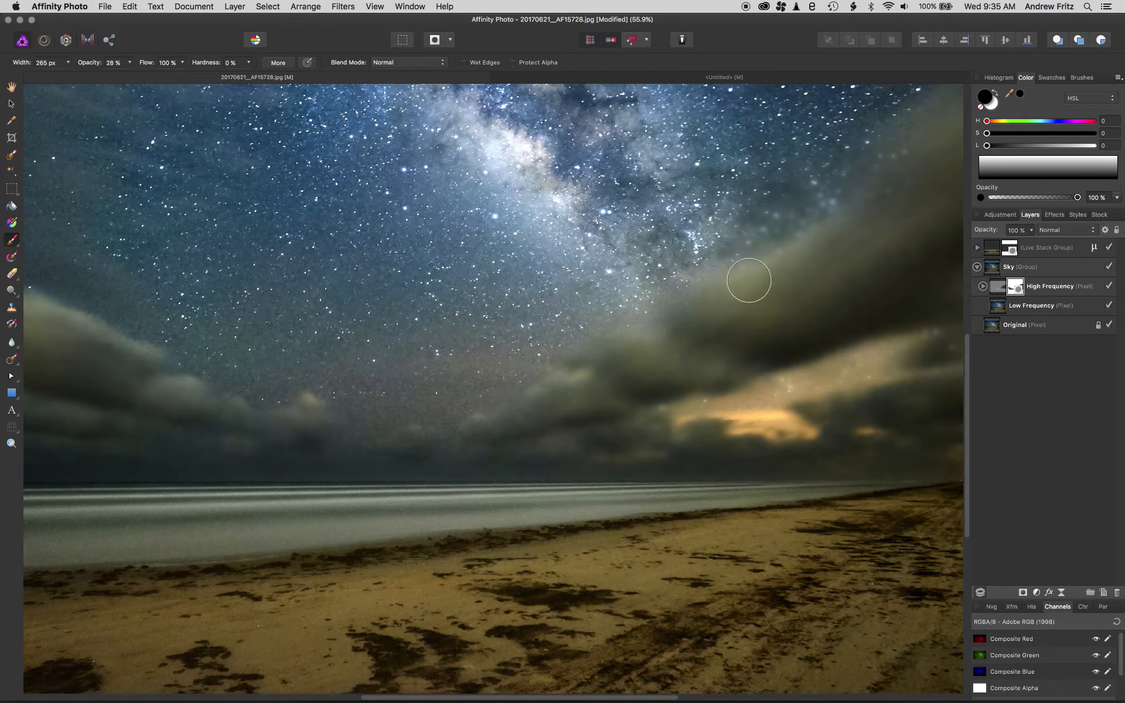
pyautogui.scroll(-5, 596, 312)
pyautogui.scroll(-3, 697, 286)
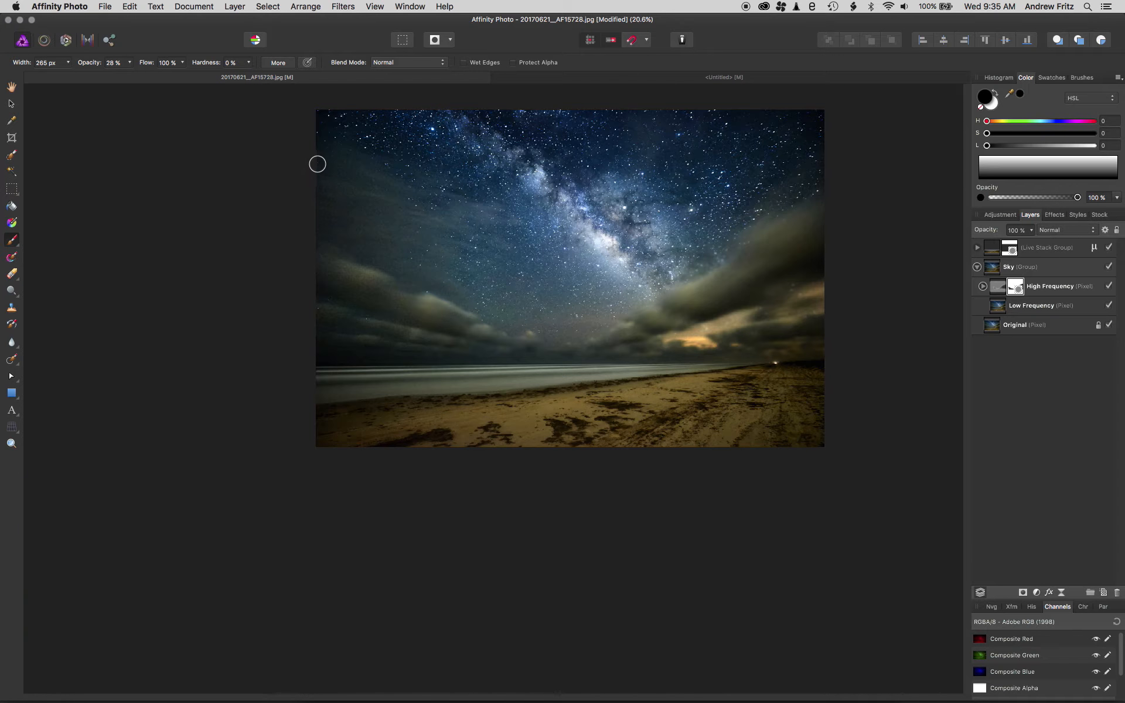
pyautogui.moveTo(342, 158)
pyautogui.mouseDown()
pyautogui.moveTo(366, 200)
pyautogui.moveTo(341, 201)
pyautogui.moveTo(336, 166)
pyautogui.moveTo(355, 186)
pyautogui.moveTo(334, 213)
pyautogui.mouseUp()
pyautogui.press('super+z')
# Enlarge the brush to 613 px and paint white on the High Frequency mask to restore stars around the orange glow
pyautogui.press(']')
pyautogui.press(']')
pyautogui.press(']')
pyautogui.press(']')
pyautogui.press(']')
pyautogui.press(']')
pyautogui.scroll(10, 773, 219)
pyautogui.scroll(-10, 783, 281)
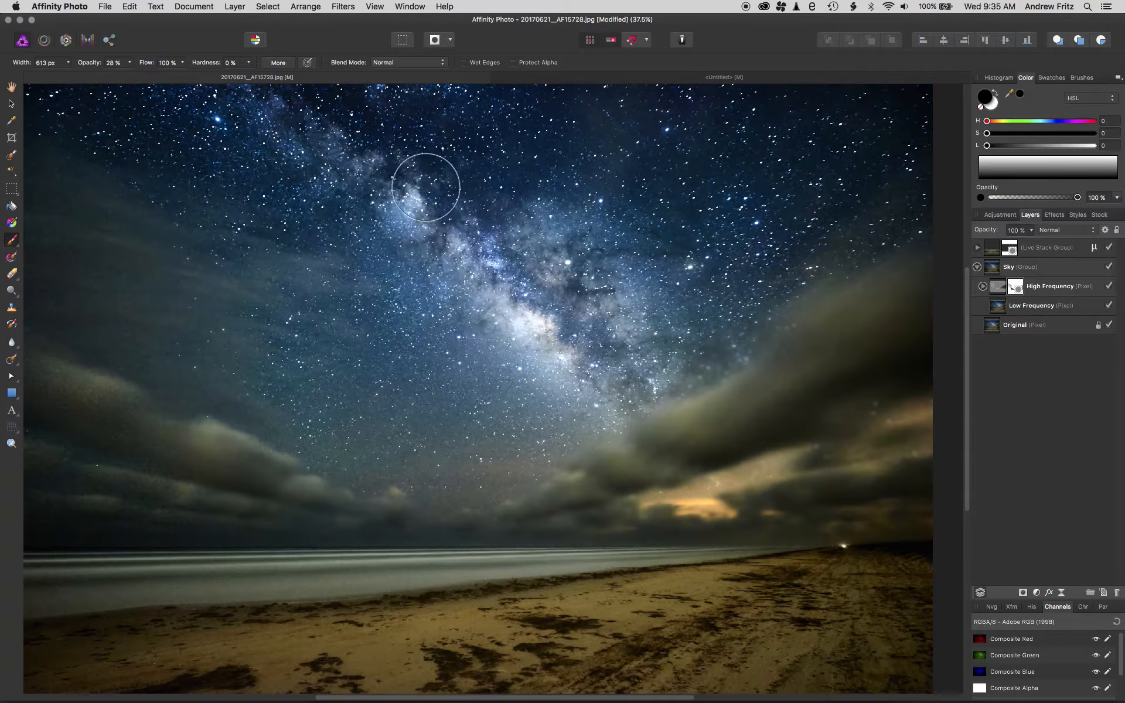
pyautogui.click(996, 92)
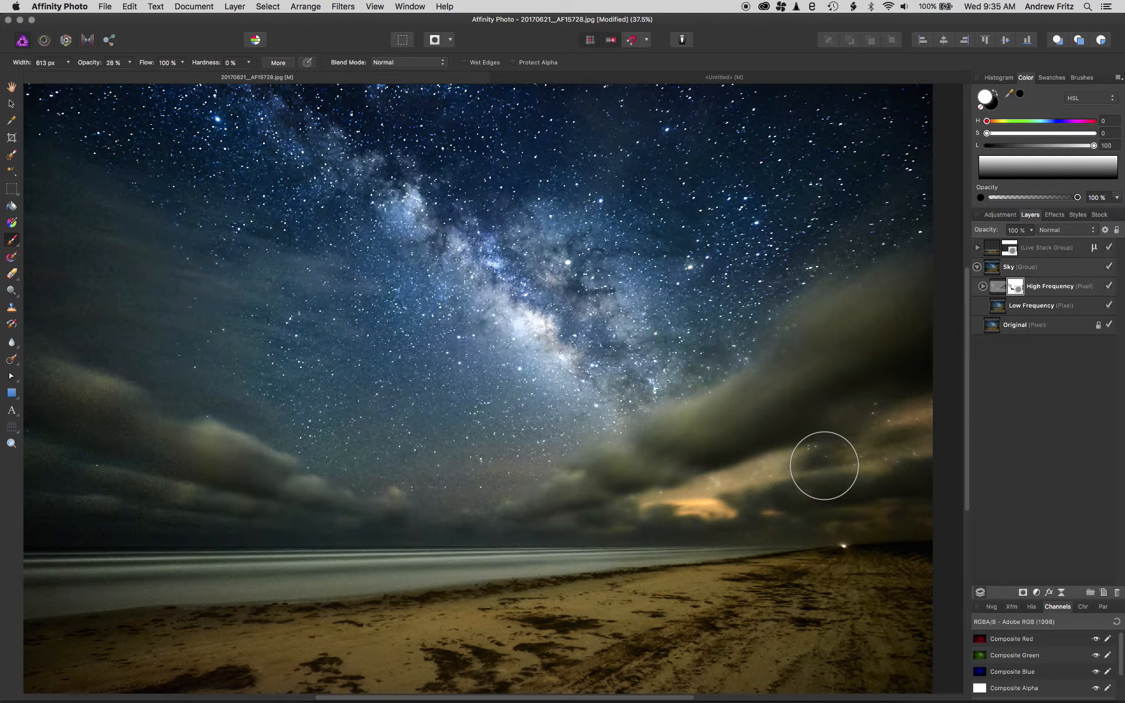
# Reduce the brush width to 231.2 px and paint black over the low cloud bank above the horizon on the left
pyautogui.press('[')
pyautogui.press('[')
pyautogui.press('[')
pyautogui.press('[')
pyautogui.press('[')
pyautogui.press('[')
pyautogui.click(996, 92)
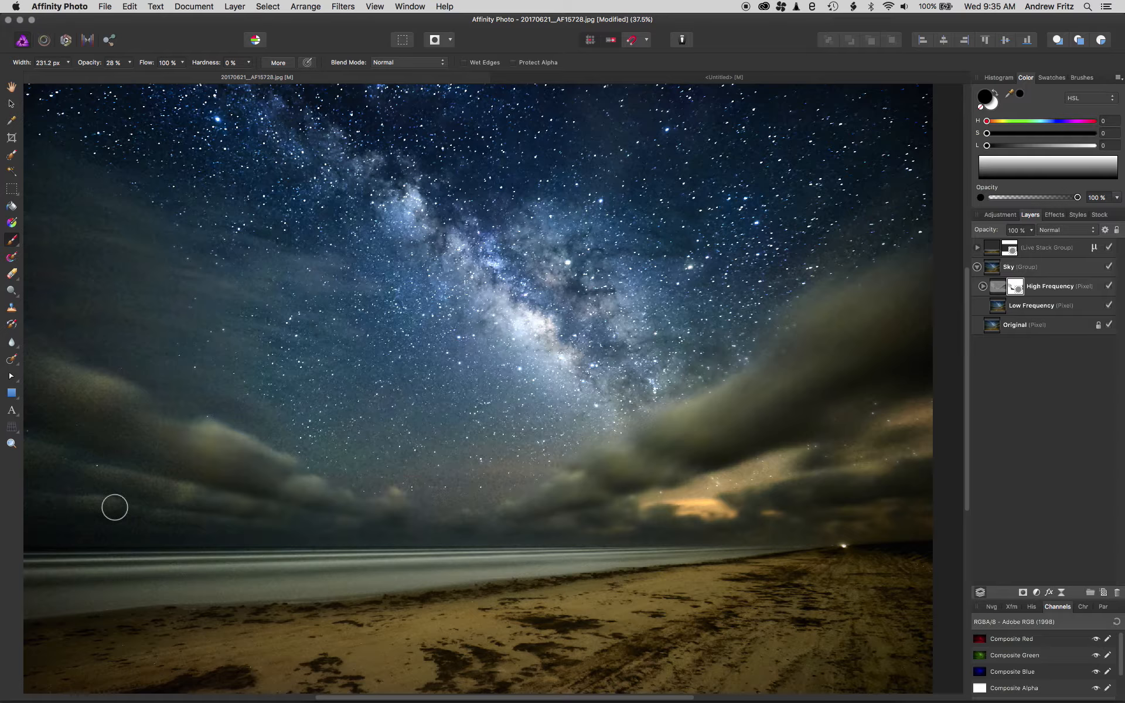
pyautogui.moveTo(158, 494); pyautogui.dragTo(344, 492)
# Enlarge the brush to 615 px and mask out high-frequency detail across the clouds on the sky's left side
pyautogui.scroll(1, 355, 445)
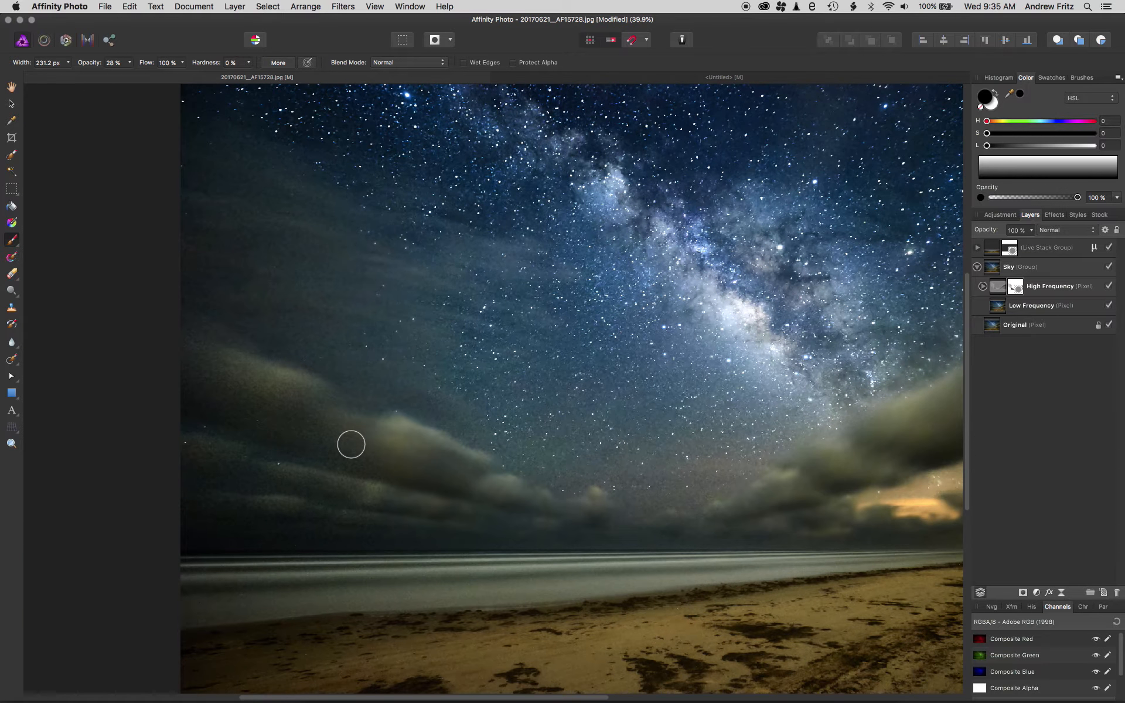
pyautogui.press(']')
pyautogui.press(']')
pyautogui.press(']')
pyautogui.press(']')
pyautogui.press(']')
pyautogui.press(']')
pyautogui.press(']')
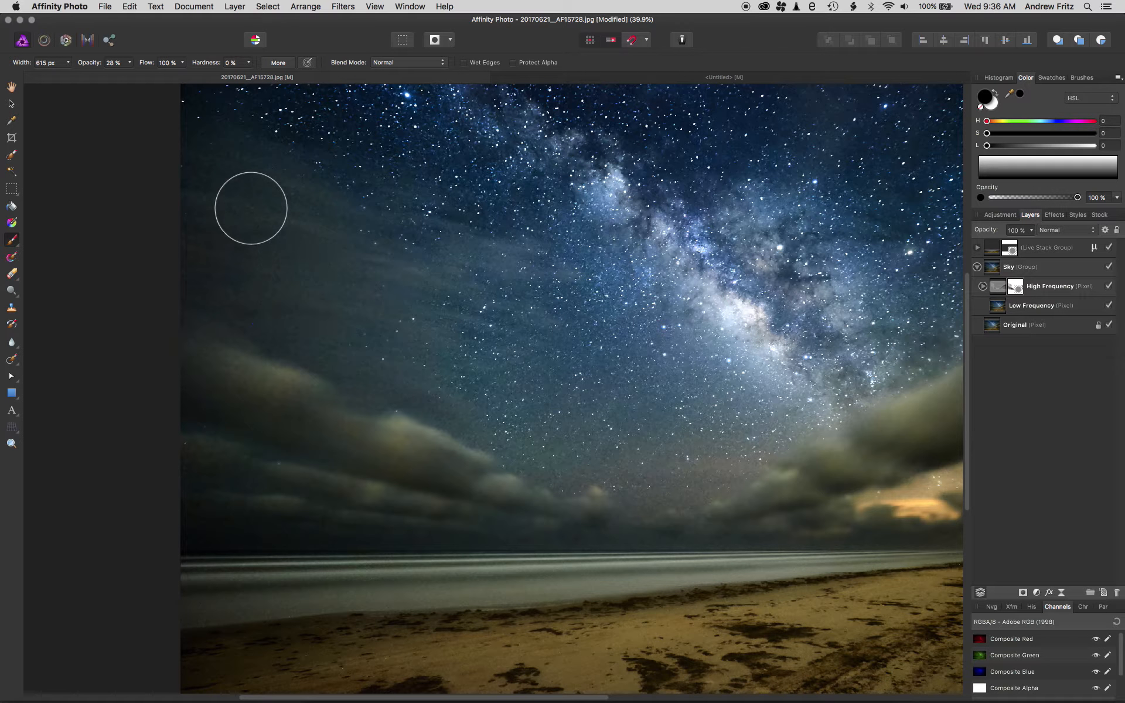
pyautogui.scroll(-5, 371, 417)
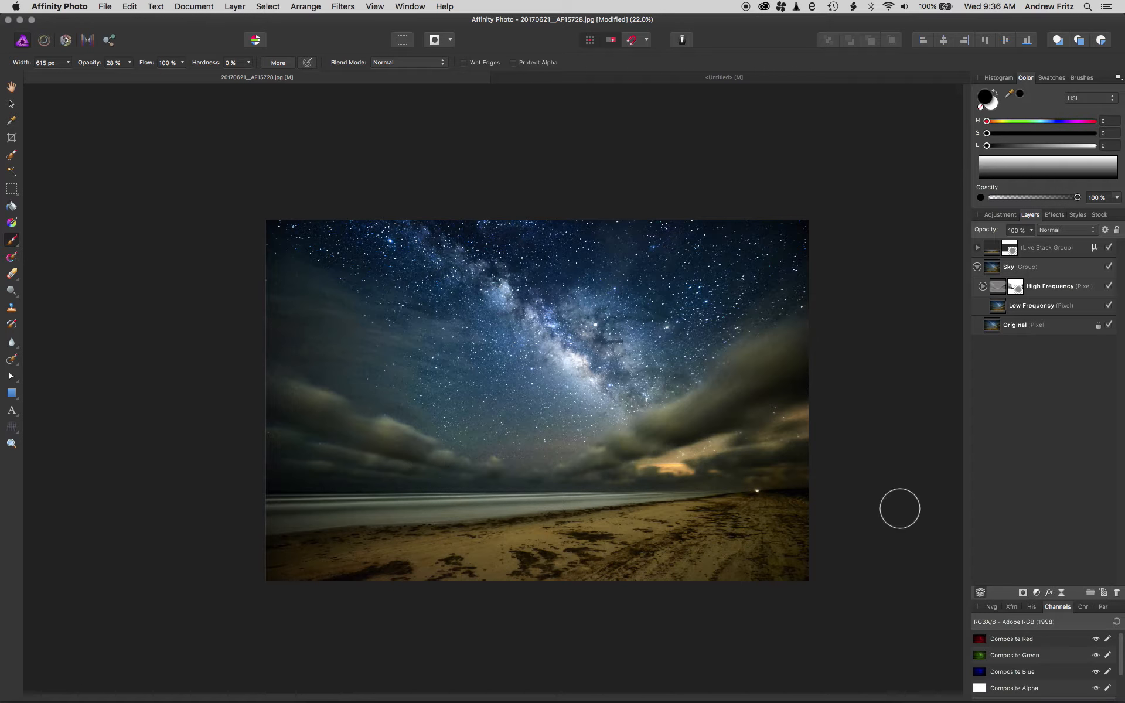
pyautogui.press('super+0')
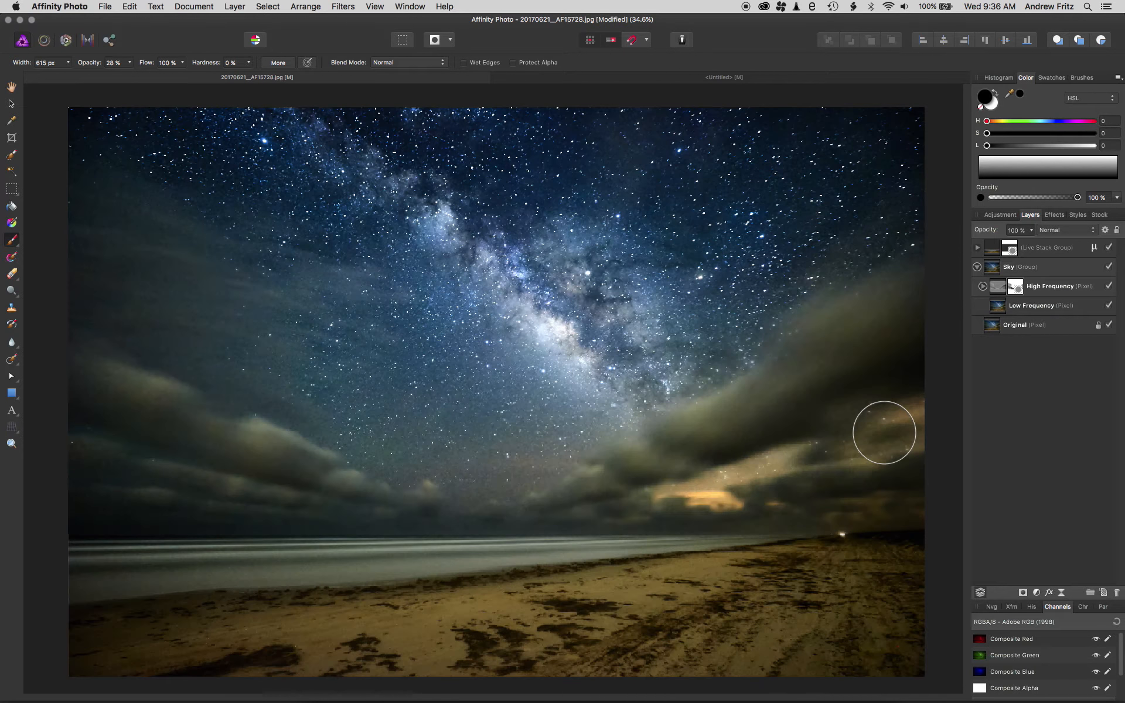
# Move the Original layer to the top of the layer stack and toggle its visibility to compare it with the blended result
pyautogui.moveTo(998, 325); pyautogui.dragTo(998, 251)
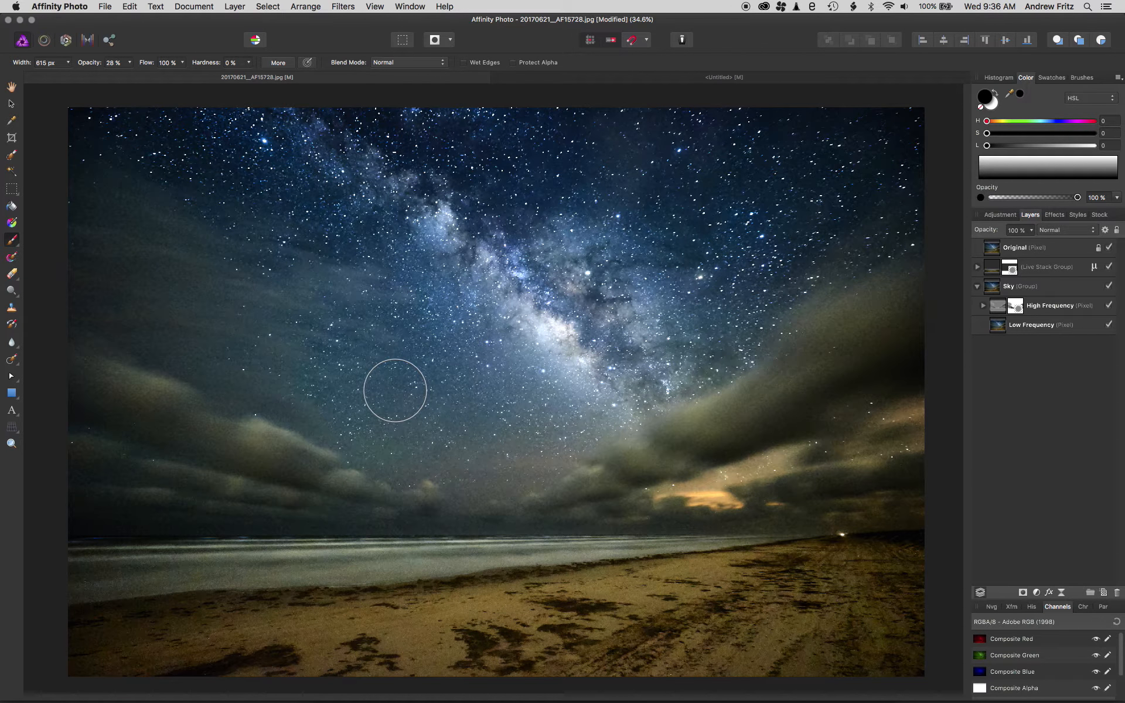
pyautogui.press('v')
pyautogui.click(41, 131)
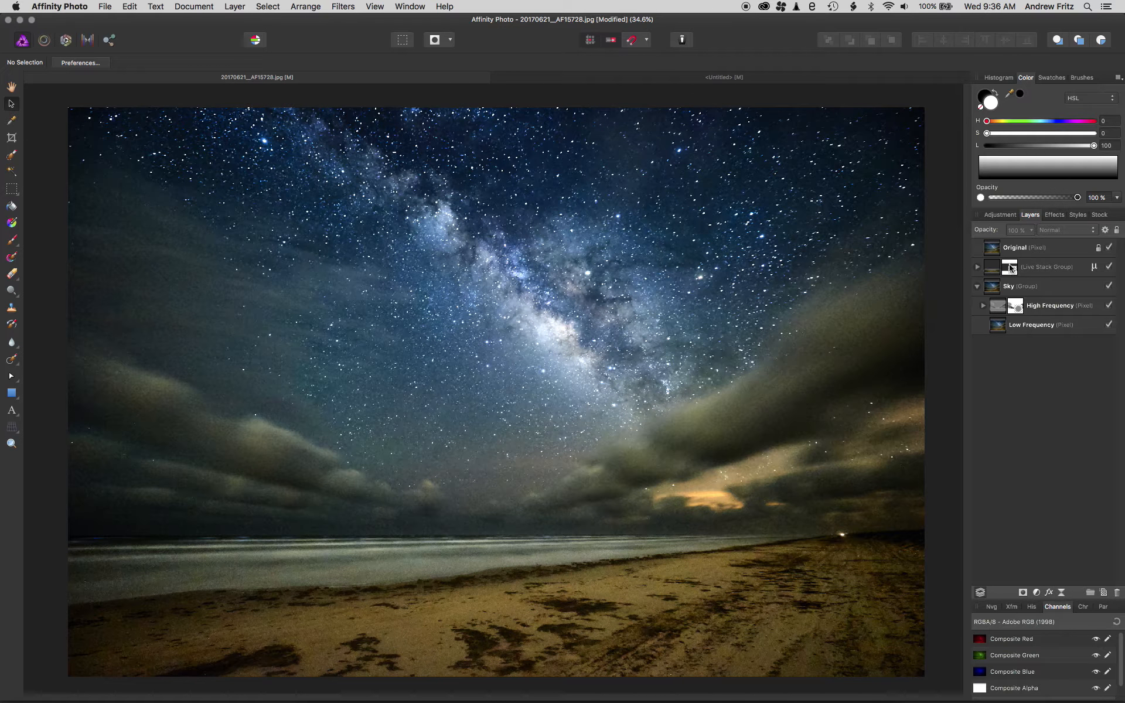
pyautogui.click(997, 255)
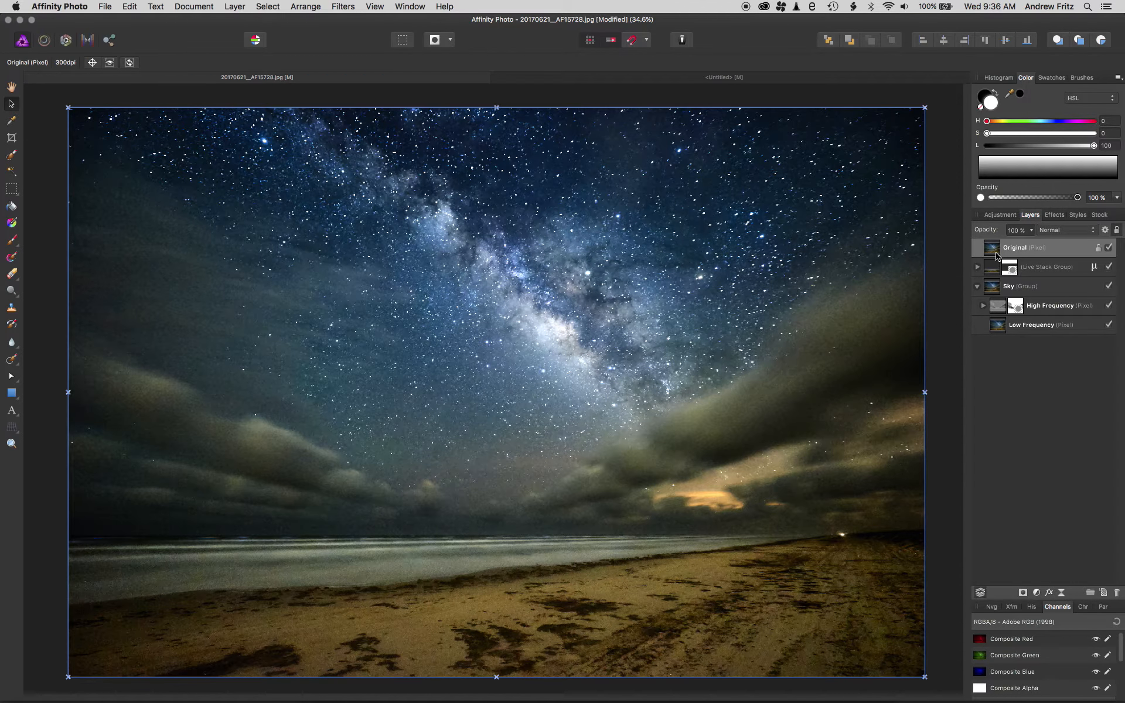
pyautogui.click(997, 293)
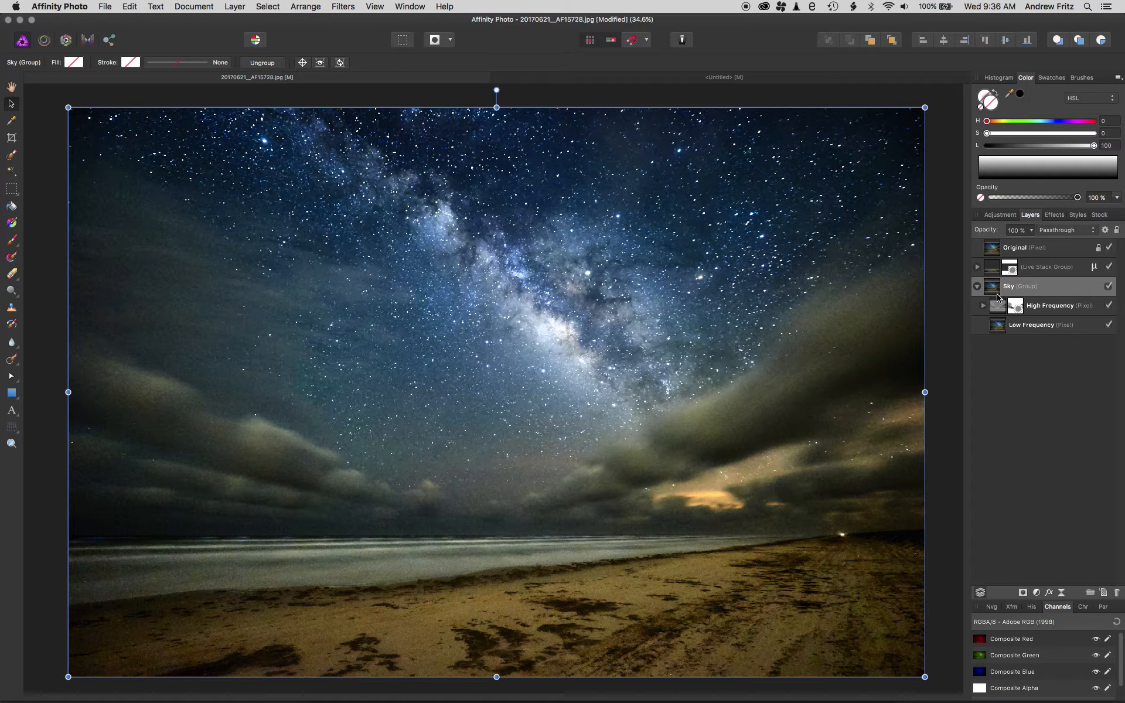
pyautogui.click(1014, 305)
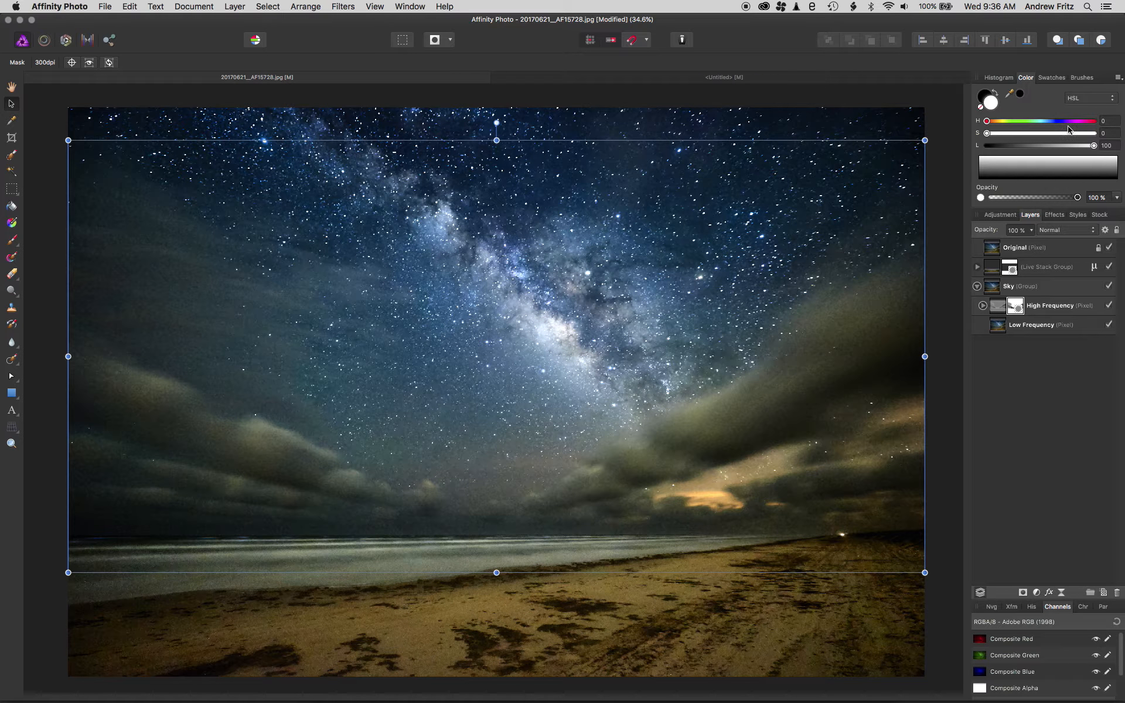
pyautogui.click(936, 150)
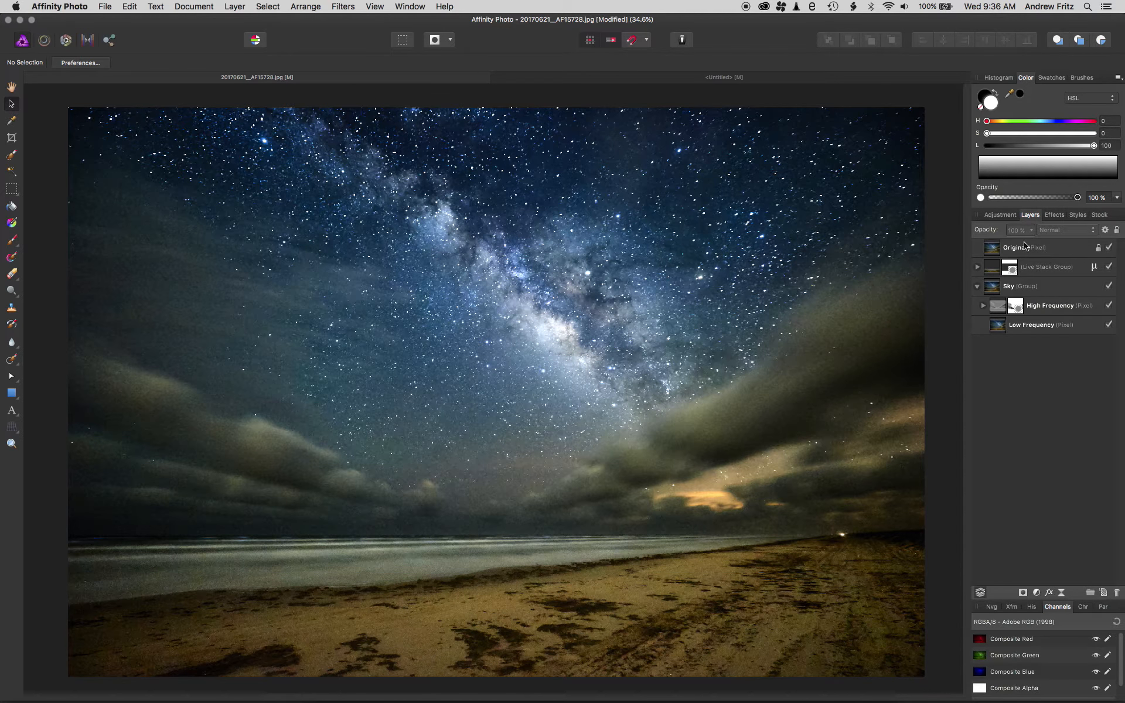
pyautogui.click(1024, 247)
pyautogui.click(1108, 248)
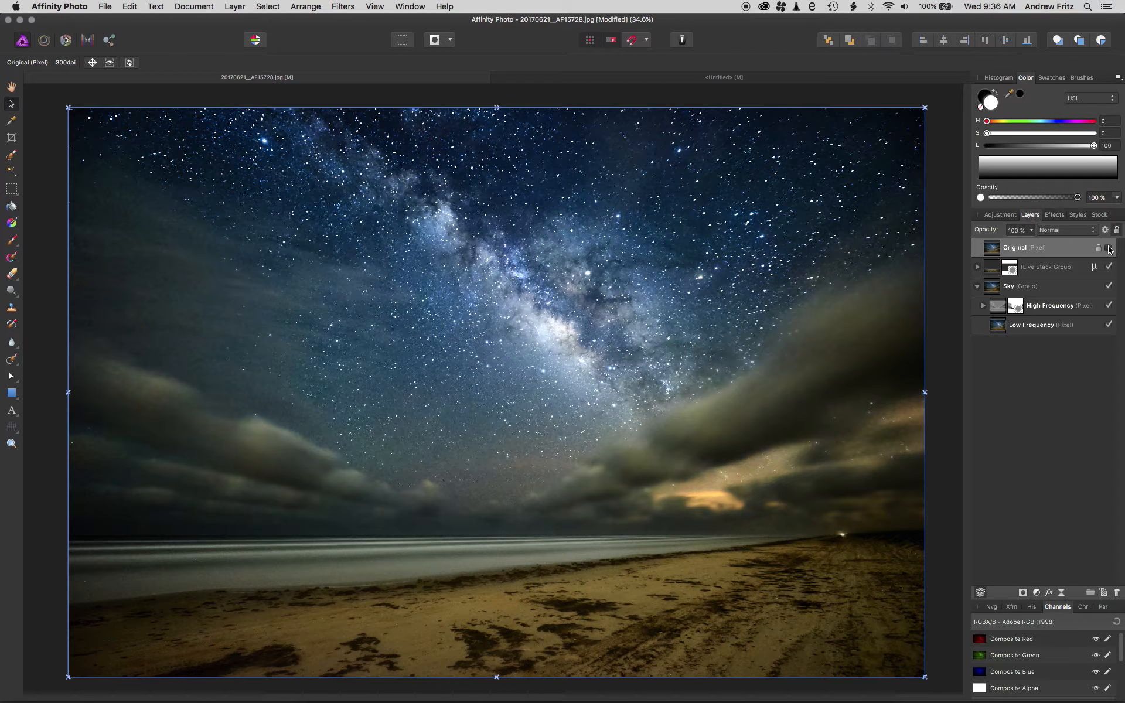
pyautogui.click(1109, 249)
# Examine the blended clouds near the horizon with Original hidden, and return the Original layer, visible, to the bottom of the stack
pyautogui.scroll(5, 581, 542)
pyautogui.scroll(-5, 464, 352)
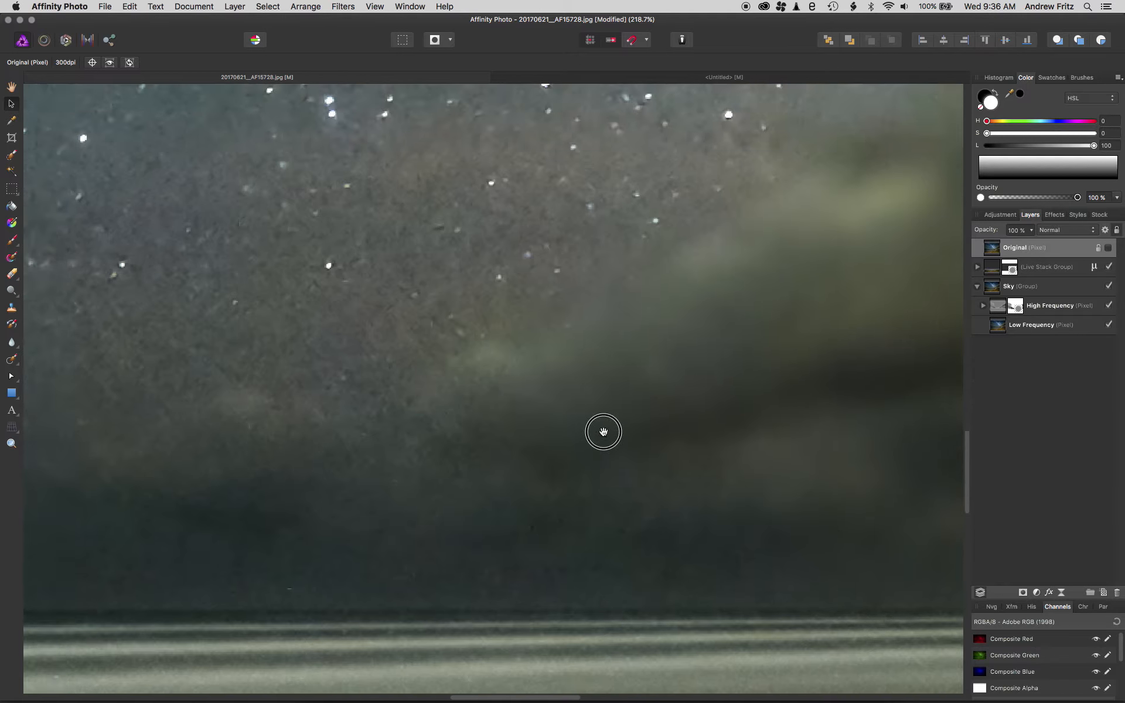
pyautogui.scroll(-8, 622, 334)
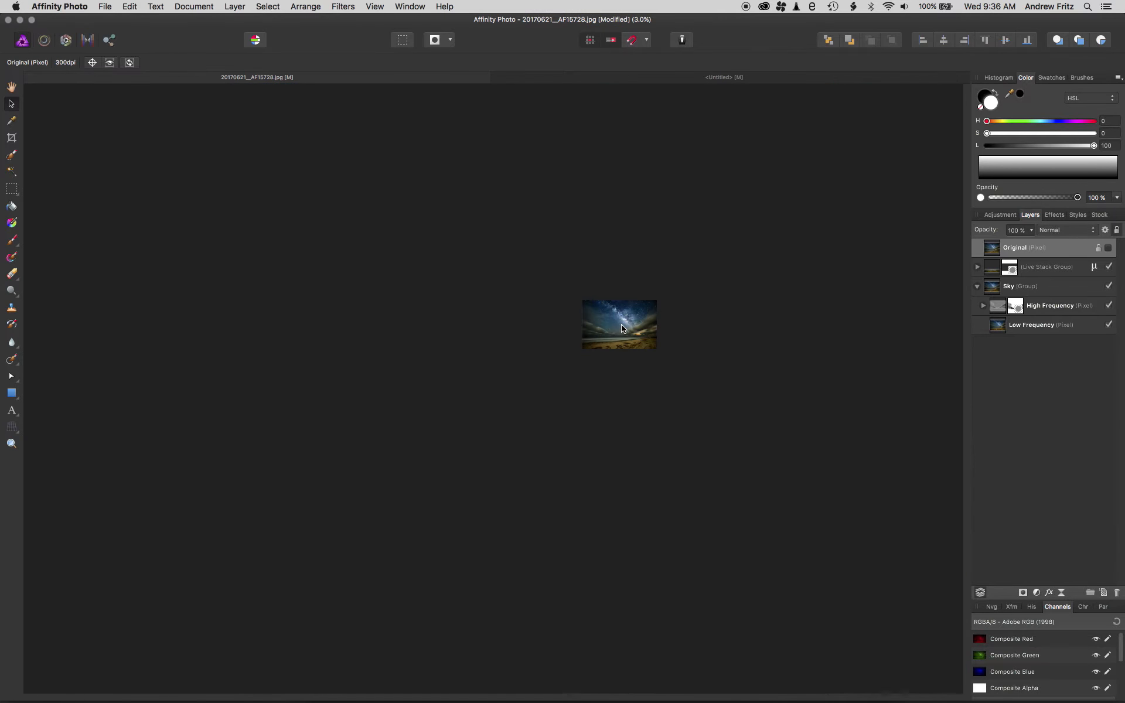
pyautogui.scroll(6, 657, 342)
pyautogui.press('super+0')
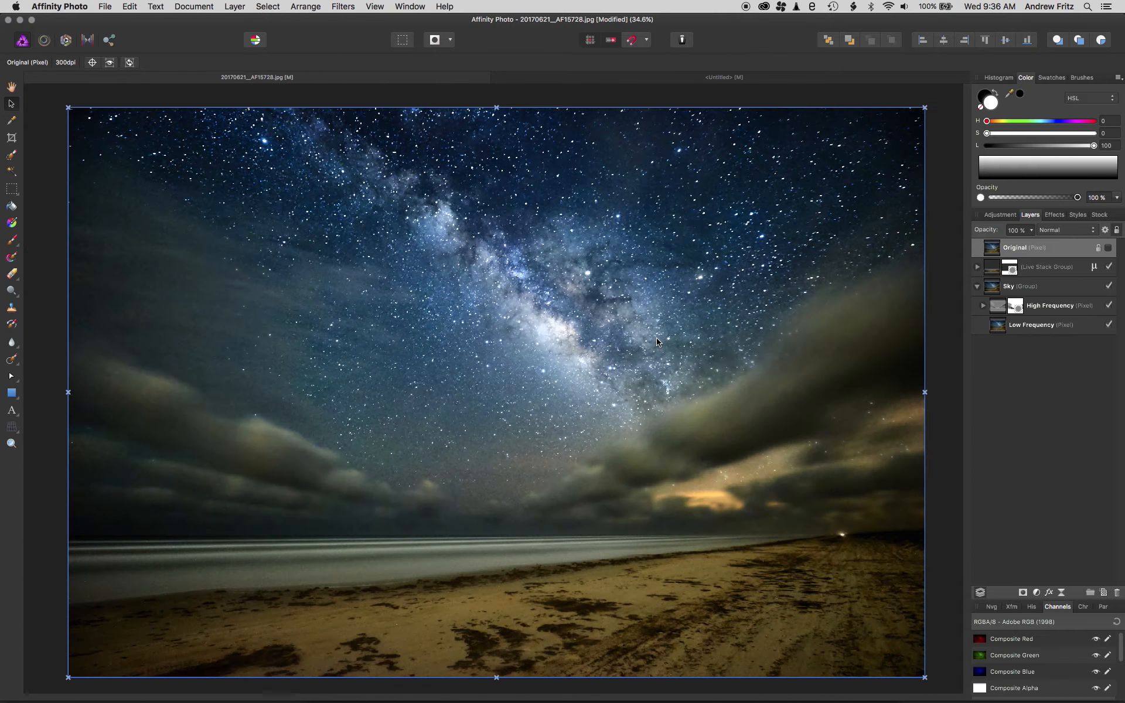
pyautogui.click(1109, 248)
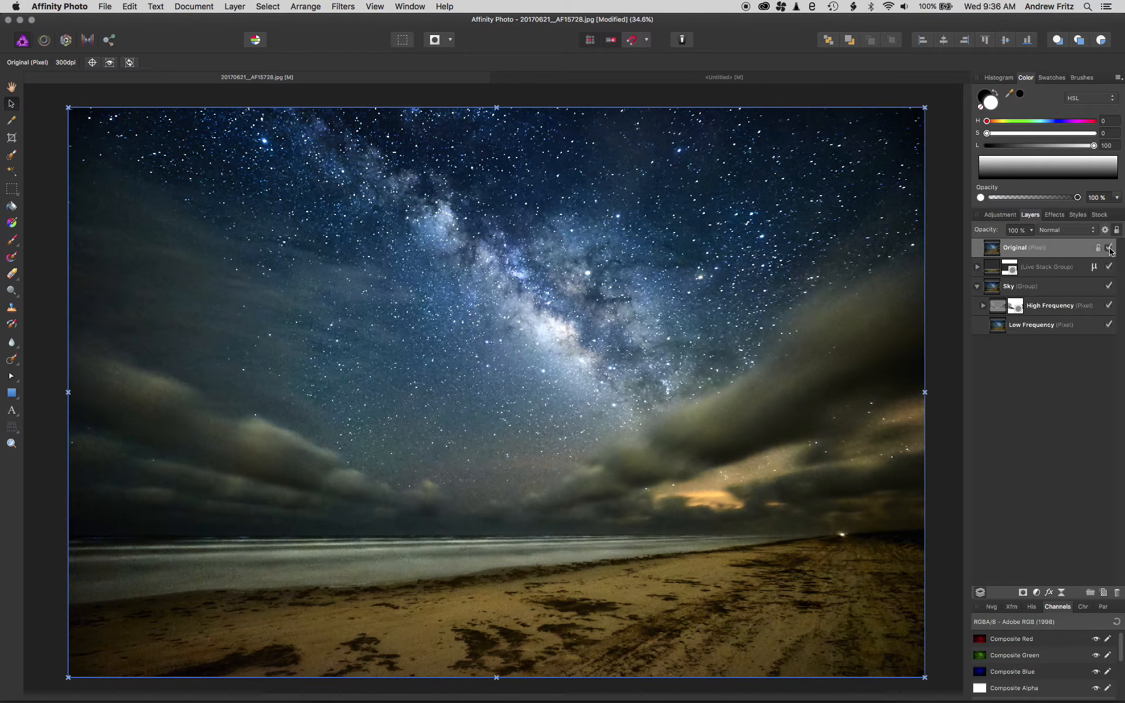
pyautogui.moveTo(991, 247); pyautogui.dragTo(999, 351)
# Add a live Denoise filter layer above the Live Stack Group
pyautogui.scroll(8, 694, 269)
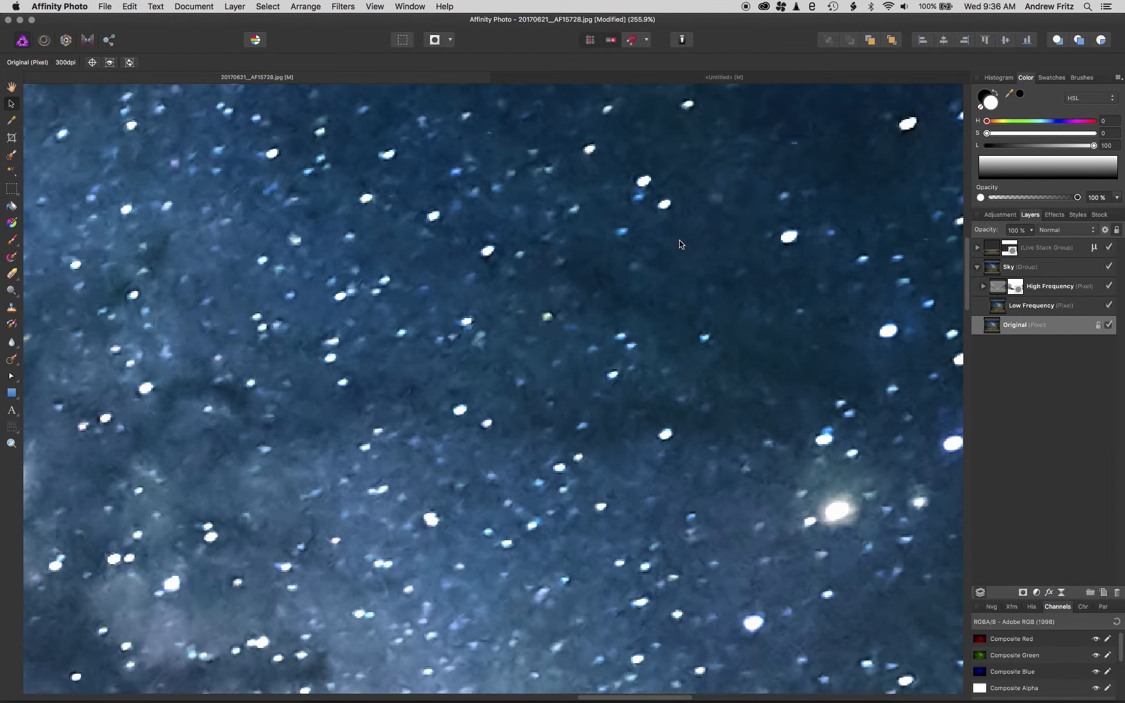
pyautogui.scroll(-6, 652, 296)
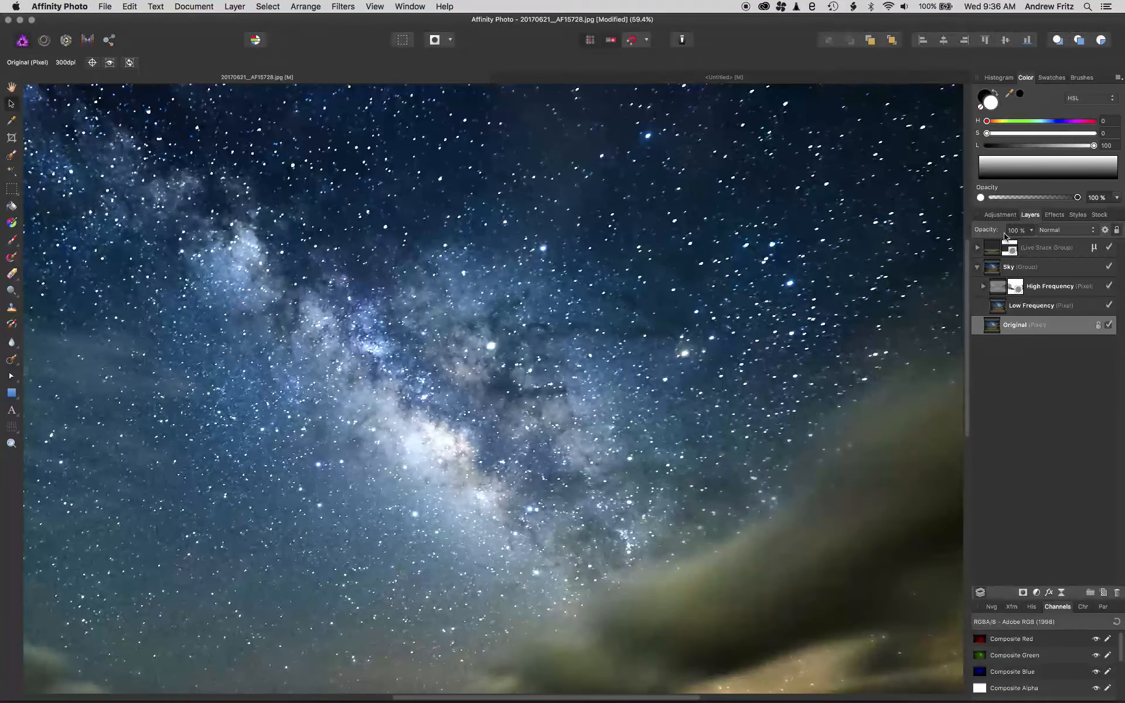
pyautogui.click(995, 249)
pyautogui.click(1061, 592)
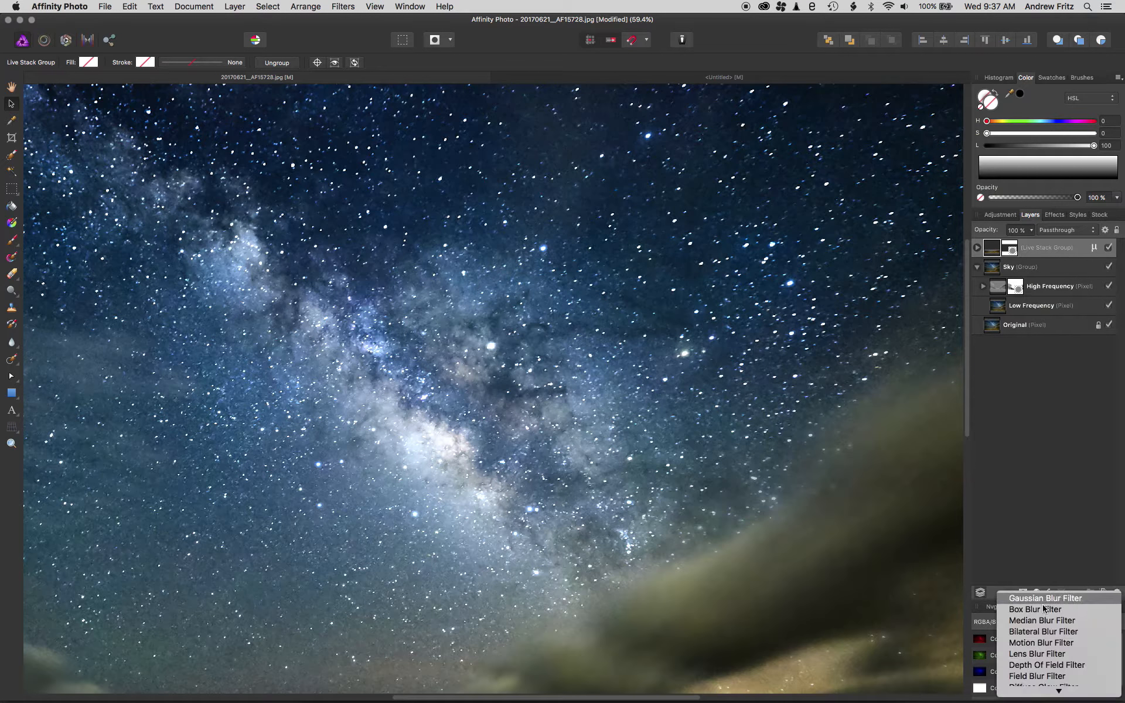
pyautogui.scroll(-4, 1035, 674)
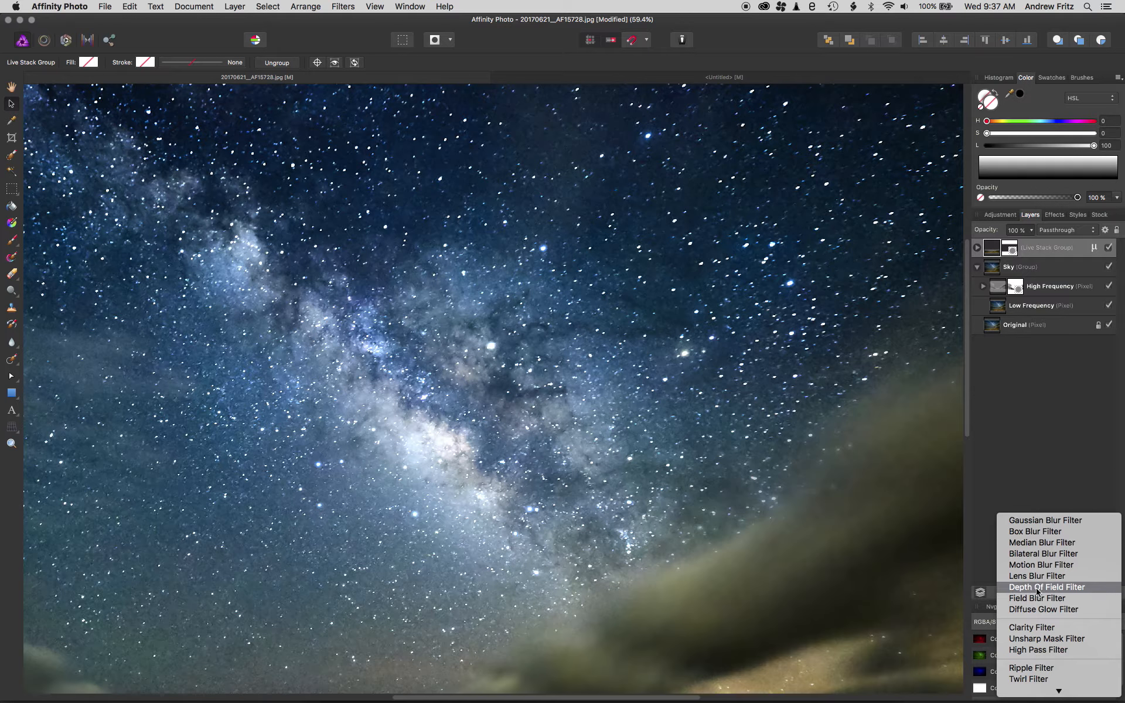
pyautogui.scroll(-5, 1036, 590)
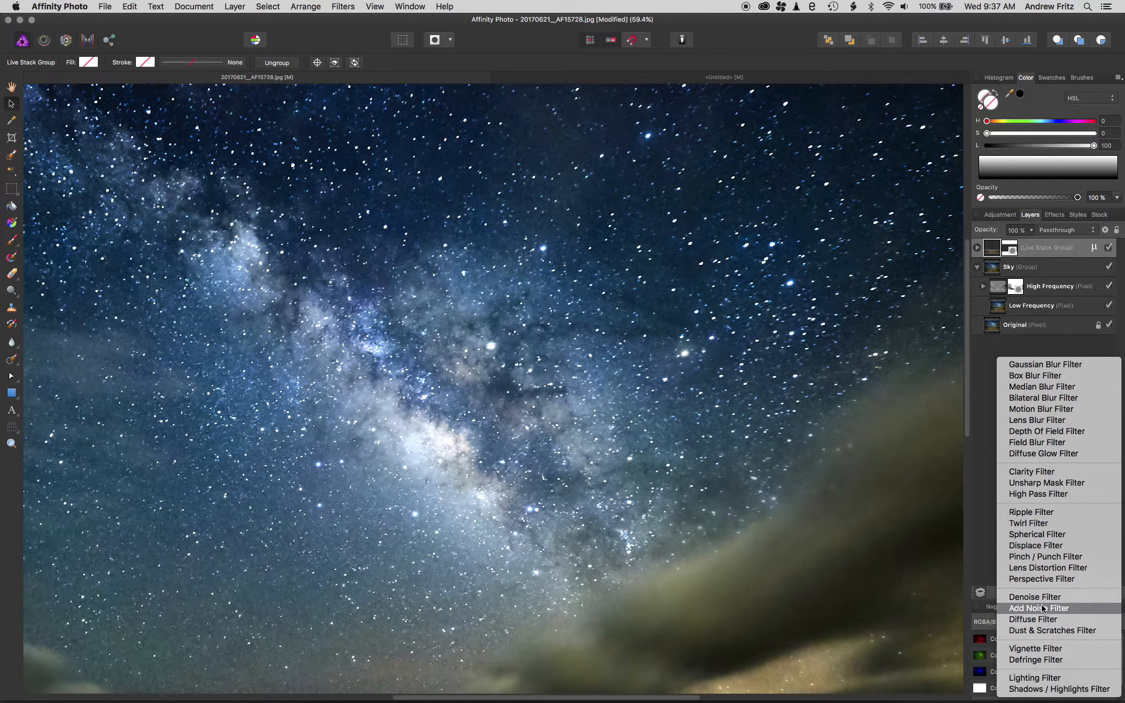
pyautogui.click(1034, 597)
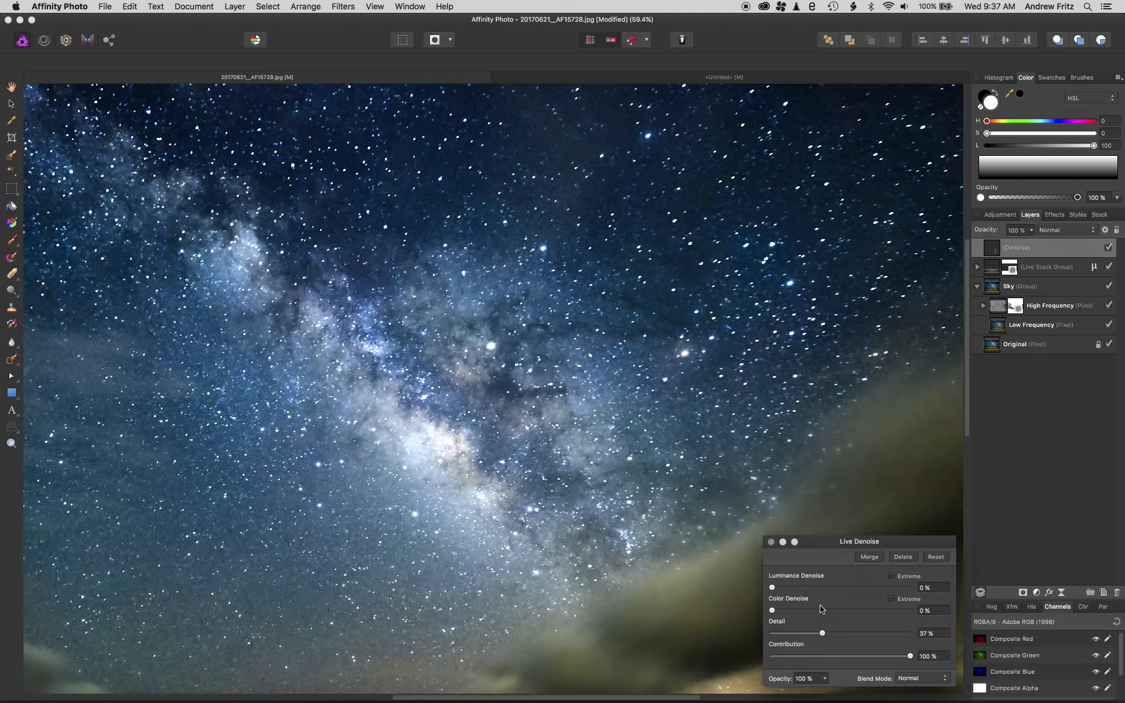
# Try Luminance Denoise at 1000 % with Extreme enabled and inspect its effect on the stars
pyautogui.moveTo(773, 584); pyautogui.dragTo(805, 581)
pyautogui.moveTo(779, 589); pyautogui.dragTo(910, 588)
pyautogui.click(892, 576)
pyautogui.moveTo(779, 587); pyautogui.dragTo(910, 588)
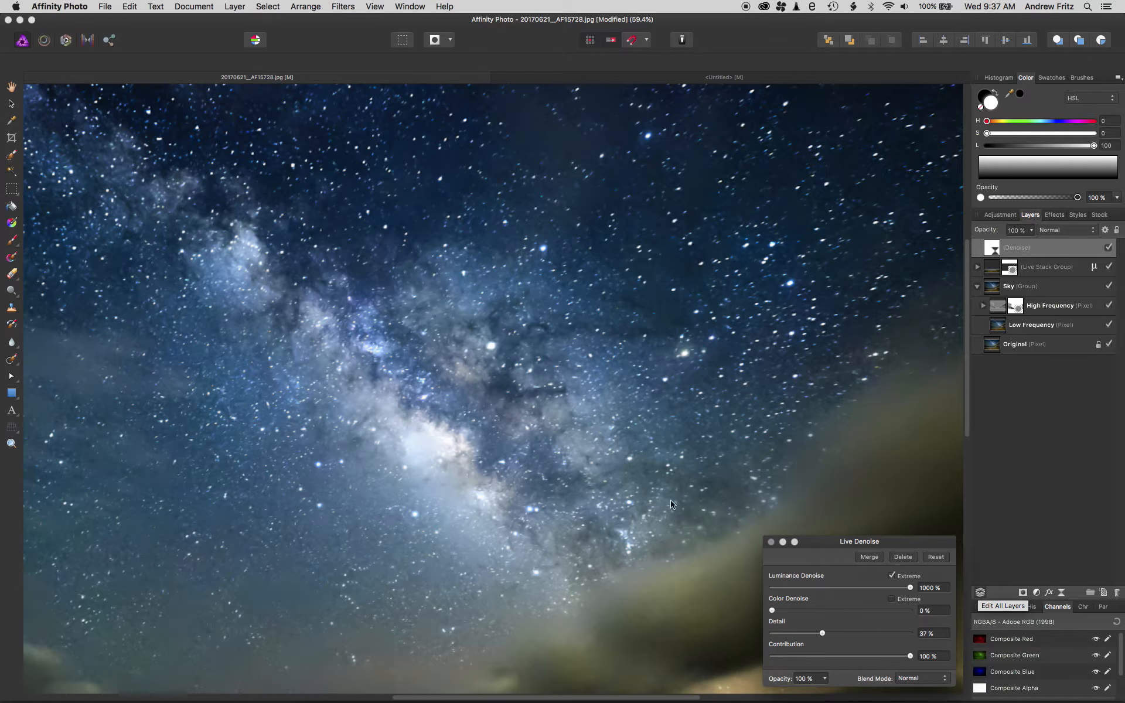
pyautogui.scroll(-8, 566, 465)
pyautogui.scroll(7, 565, 442)
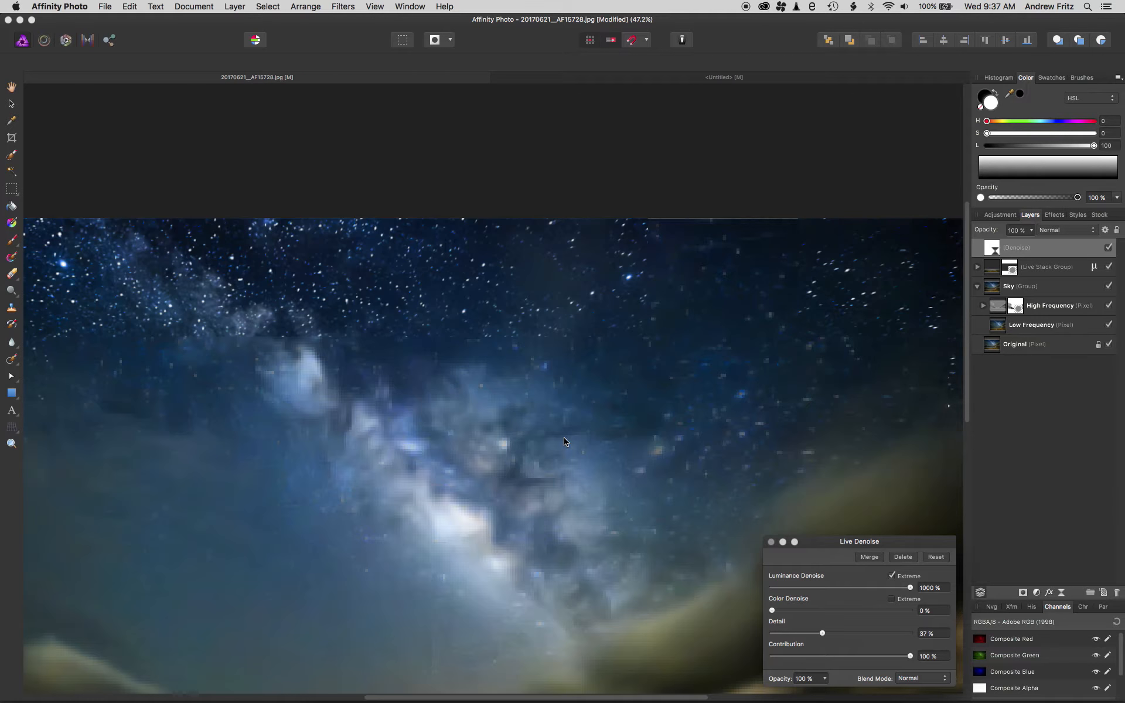
pyautogui.scroll(6, 586, 449)
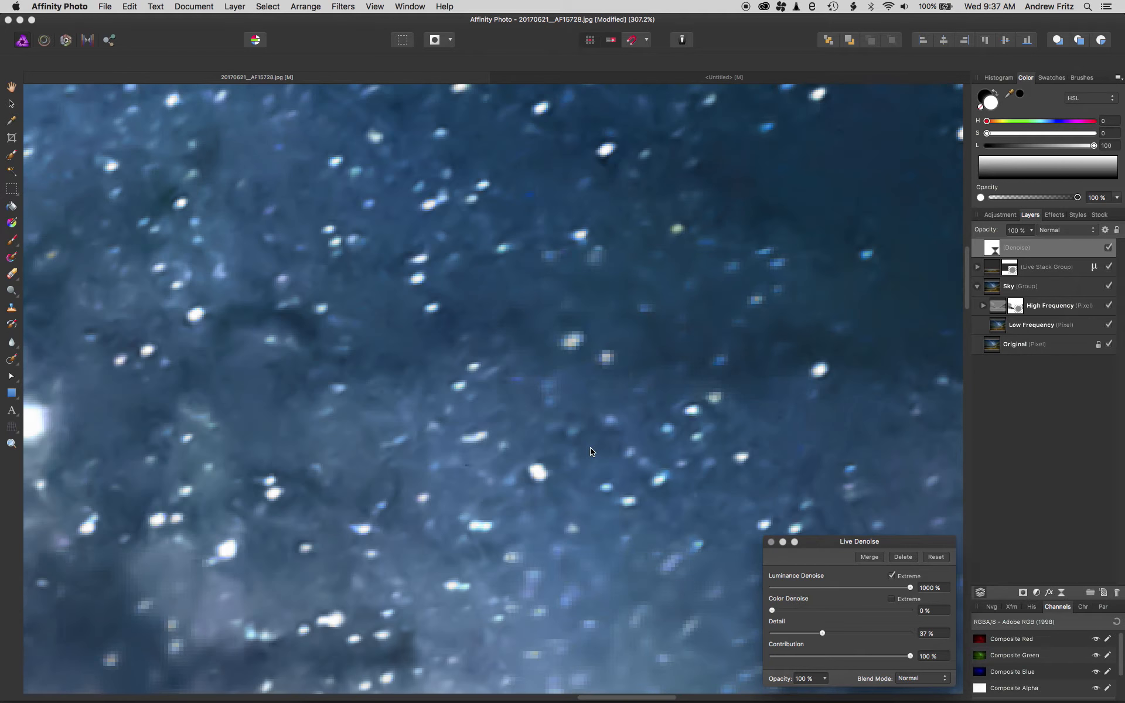
# Test Luminance Denoise at 18 % without Extreme before re-enabling Extreme and setting it to 394 %
pyautogui.click(891, 576)
pyautogui.moveTo(910, 587); pyautogui.dragTo(822, 589)
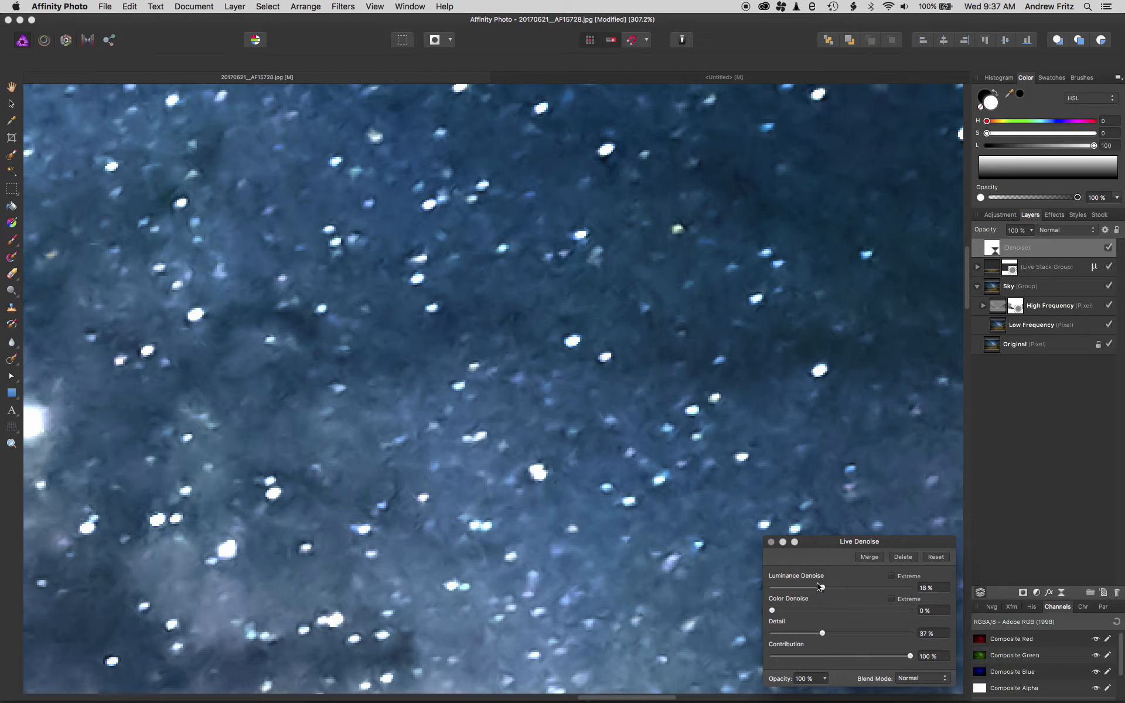
pyautogui.moveTo(824, 587); pyautogui.dragTo(879, 590)
pyautogui.click(891, 576)
pyautogui.moveTo(779, 588); pyautogui.dragTo(826, 587)
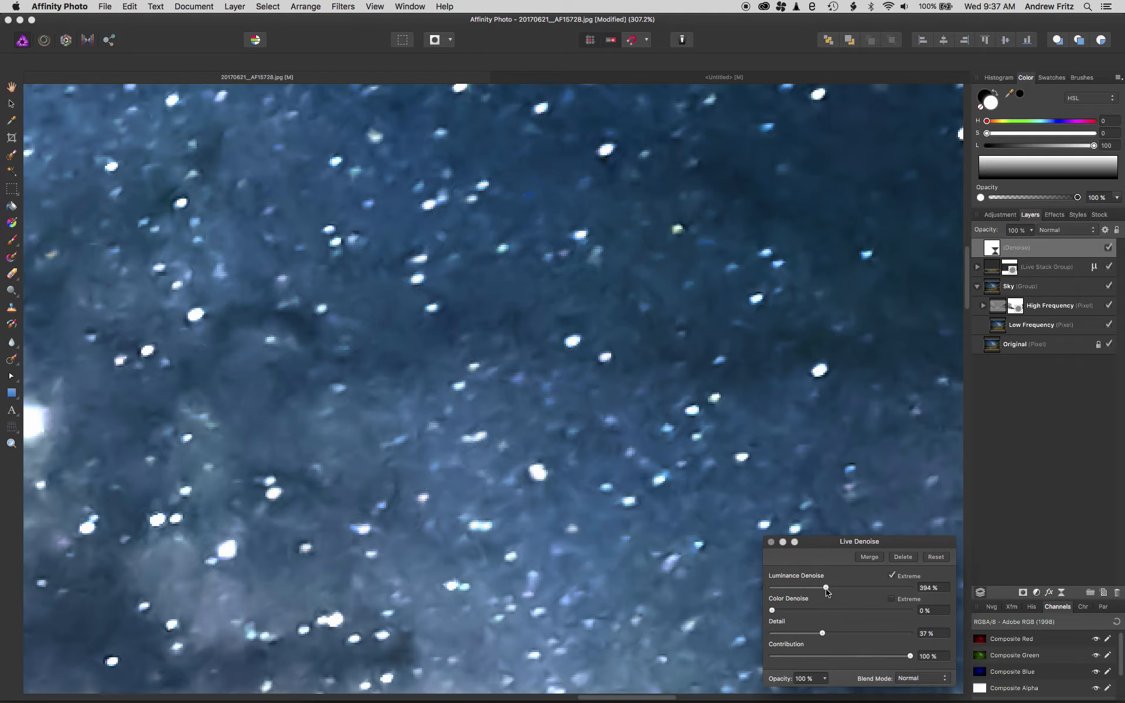
# Lower the extreme Luminance Denoise to 322 % and check the effect on the whole image
pyautogui.press('super+0')
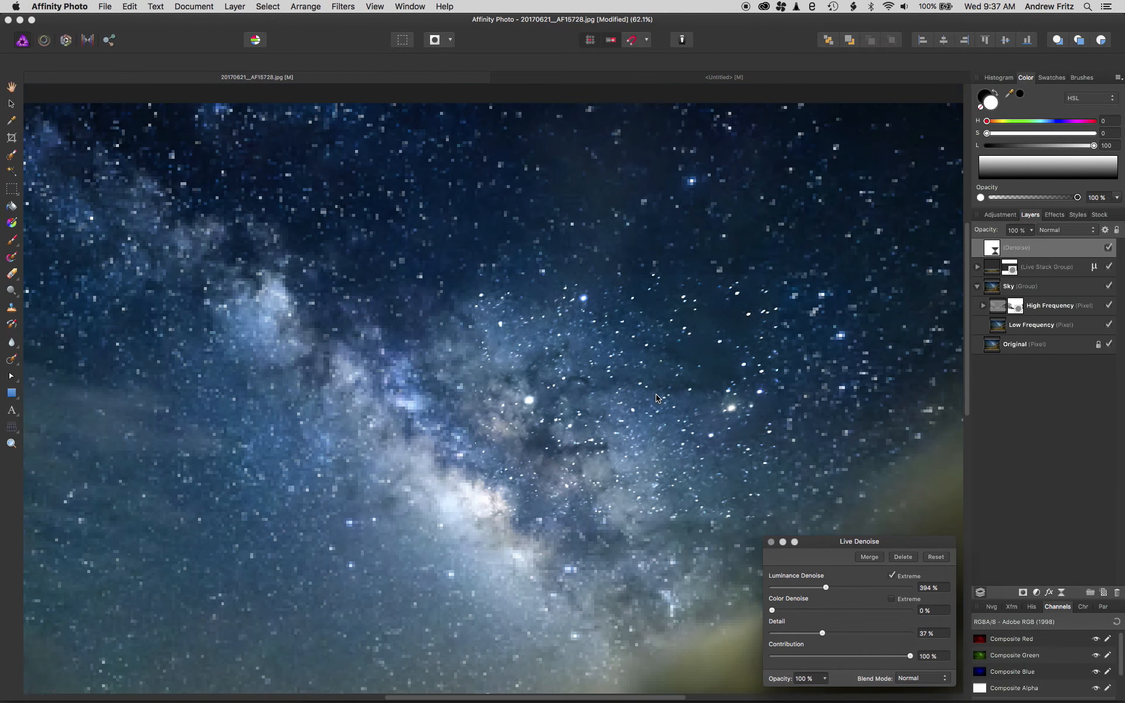
pyautogui.click(817, 588)
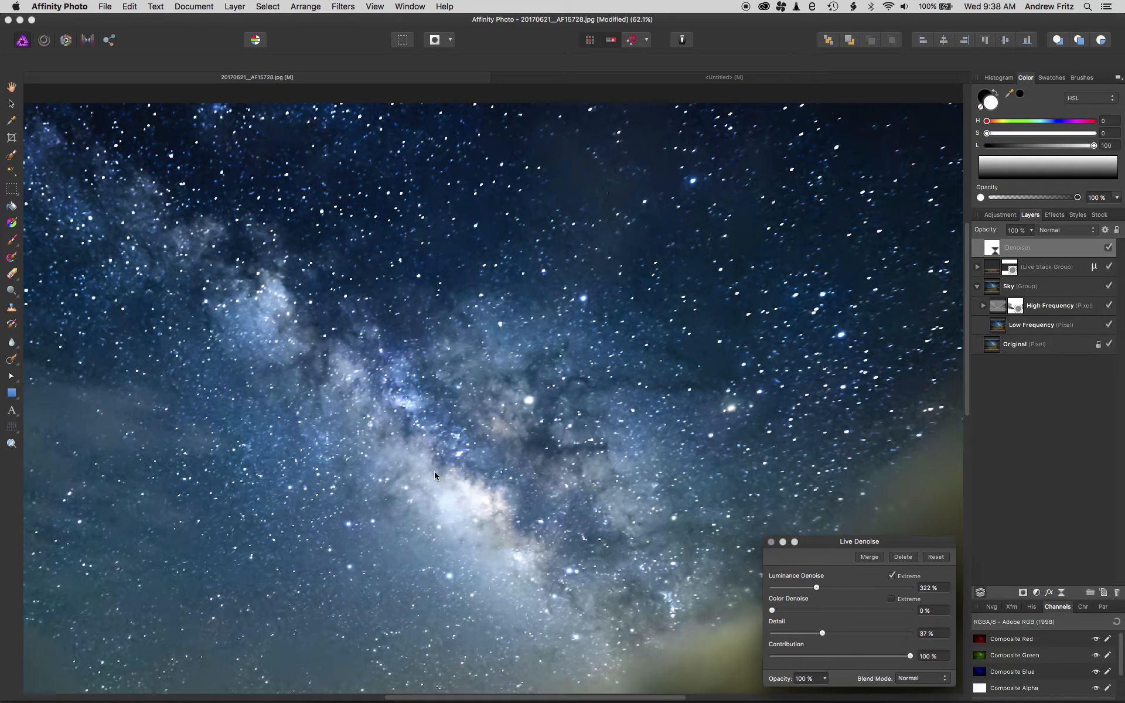
pyautogui.press('super+0')
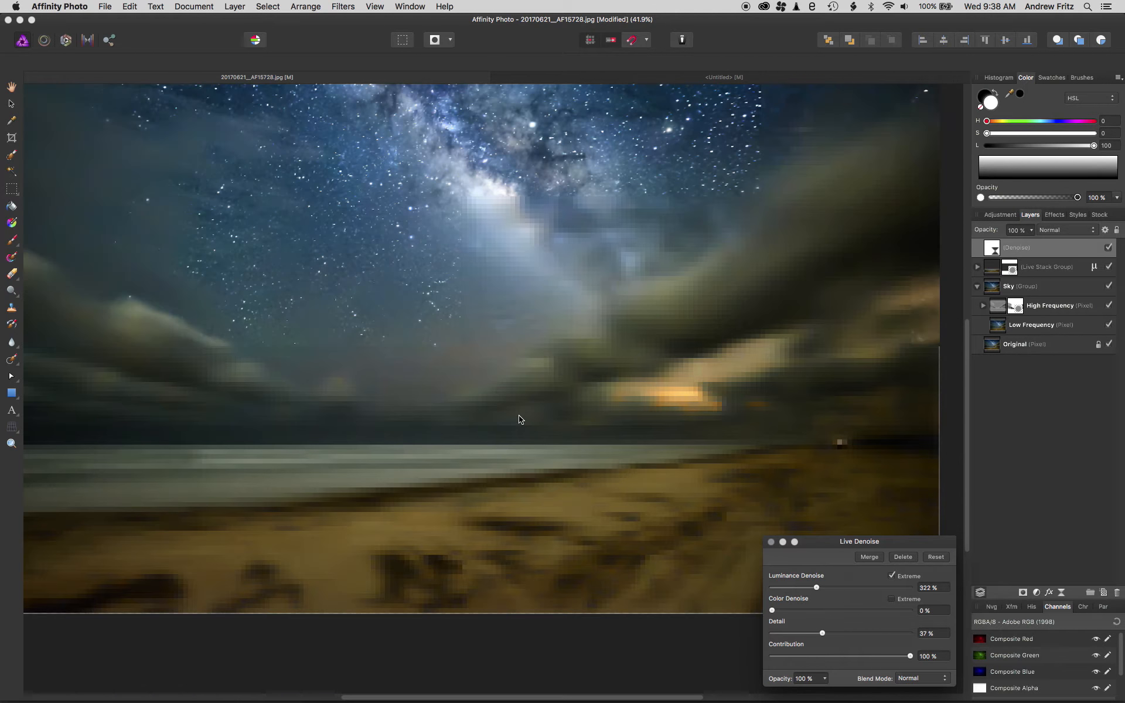
pyautogui.press('super+0')
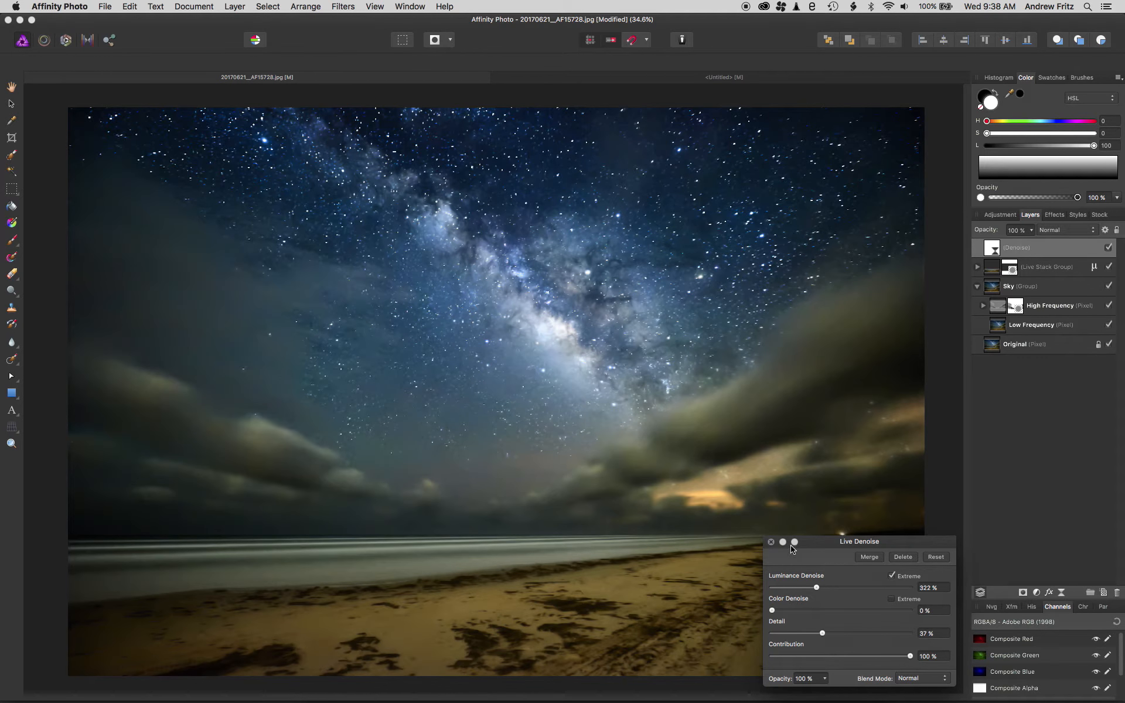
# Lower the extreme Luminance Denoise to 153 %, check the stars up close and close the filter settings
pyautogui.moveTo(803, 590); pyautogui.dragTo(793, 590)
pyautogui.moveTo(825, 683); pyautogui.dragTo(712, 698)
pyautogui.moveTo(824, 679); pyautogui.dragTo(929, 693)
pyautogui.scroll(5, 680, 209)
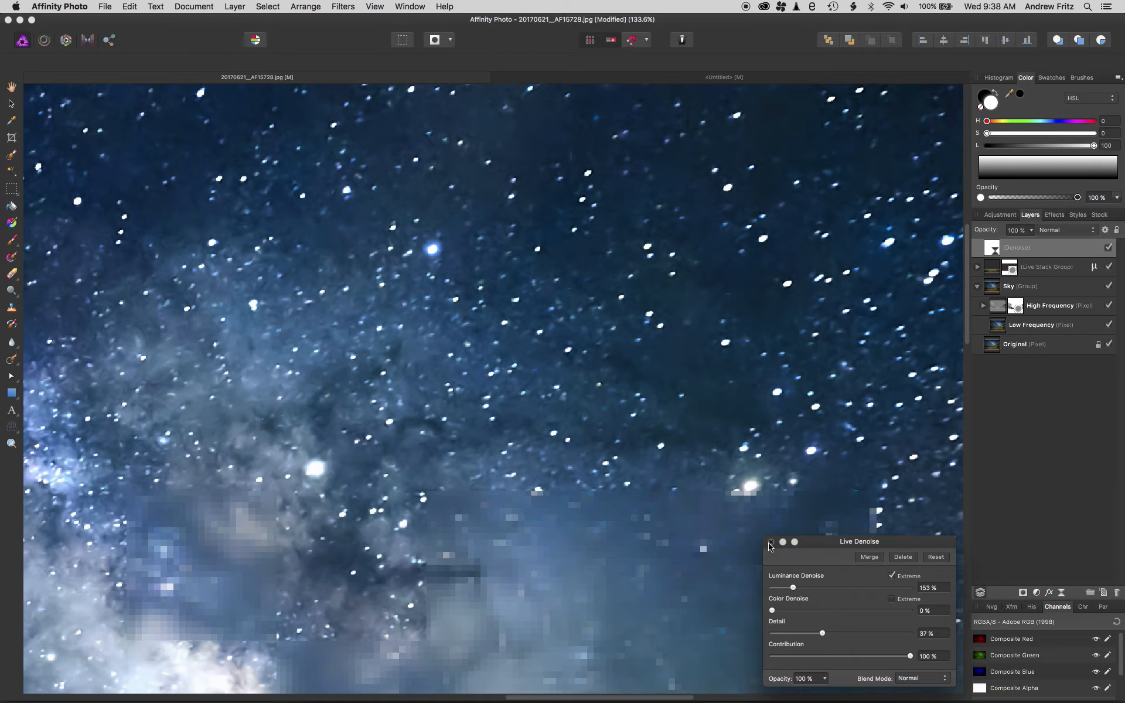
pyautogui.click(771, 541)
# Invert the Denoise layer's mask to black, toggling the inversion to compare the whole image with and without the filter
pyautogui.press('super+i')
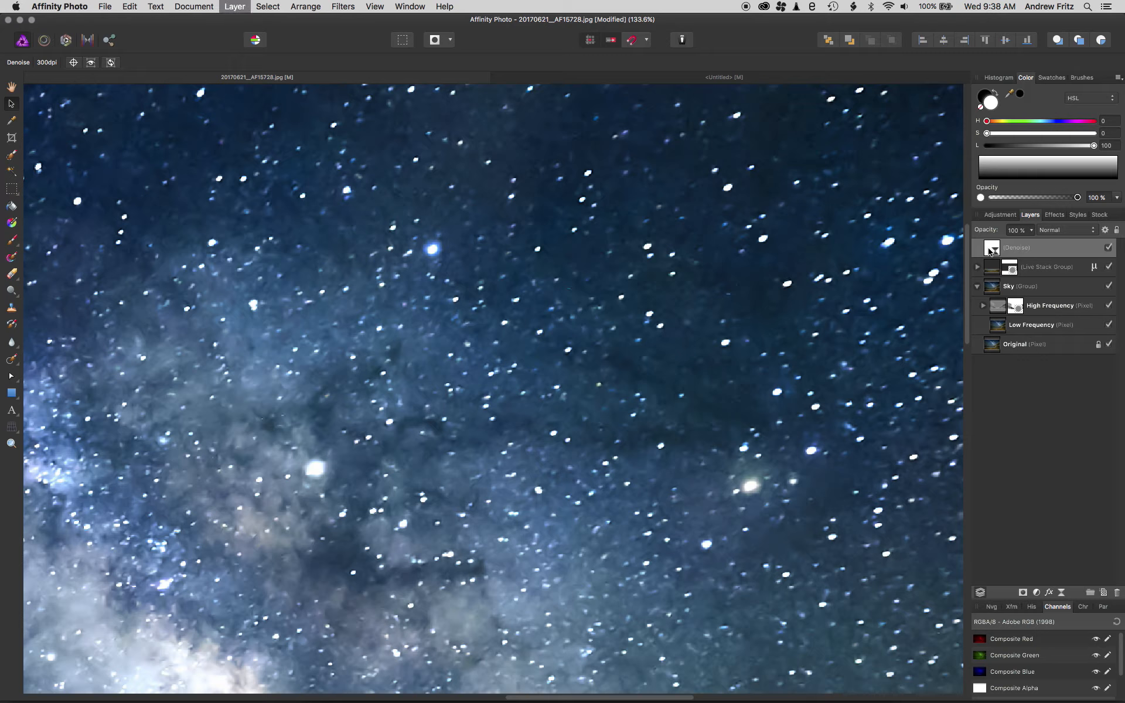
pyautogui.press('super+0')
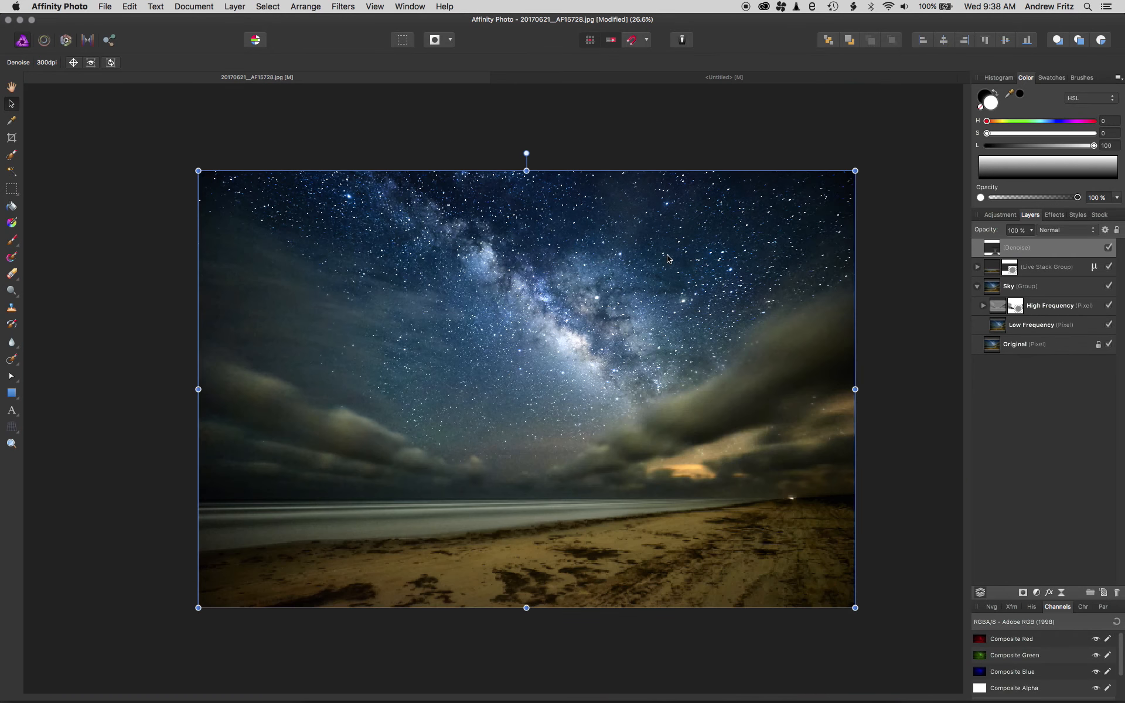
pyautogui.press('super+0')
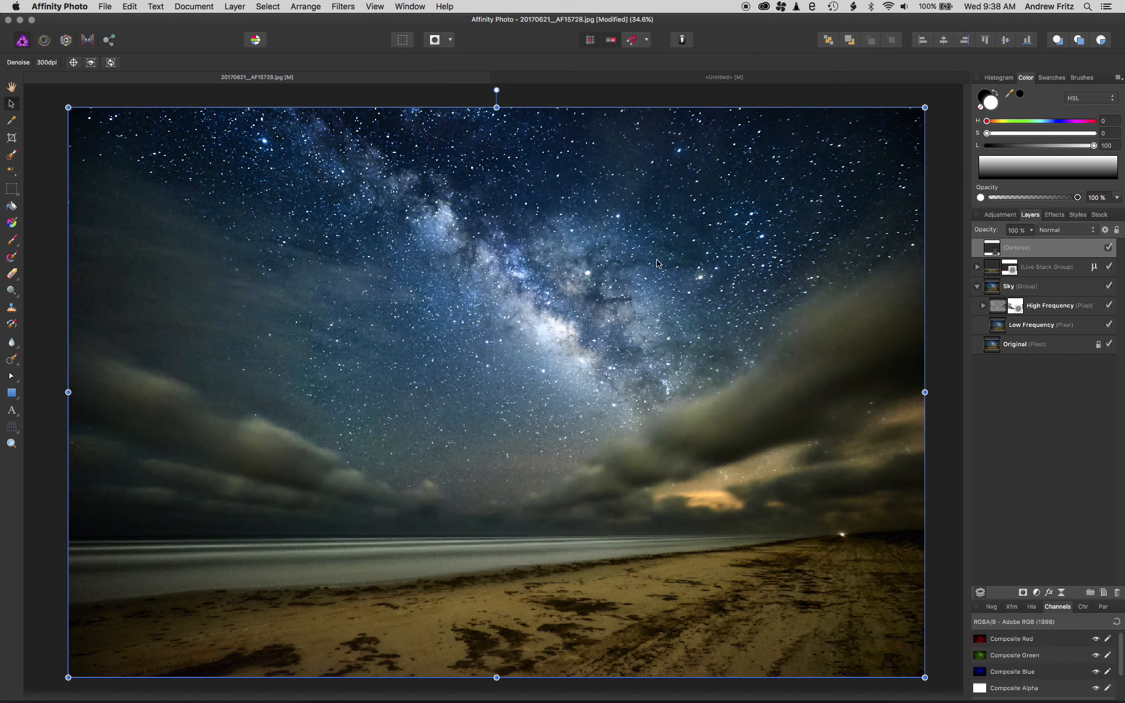
pyautogui.click(1041, 433)
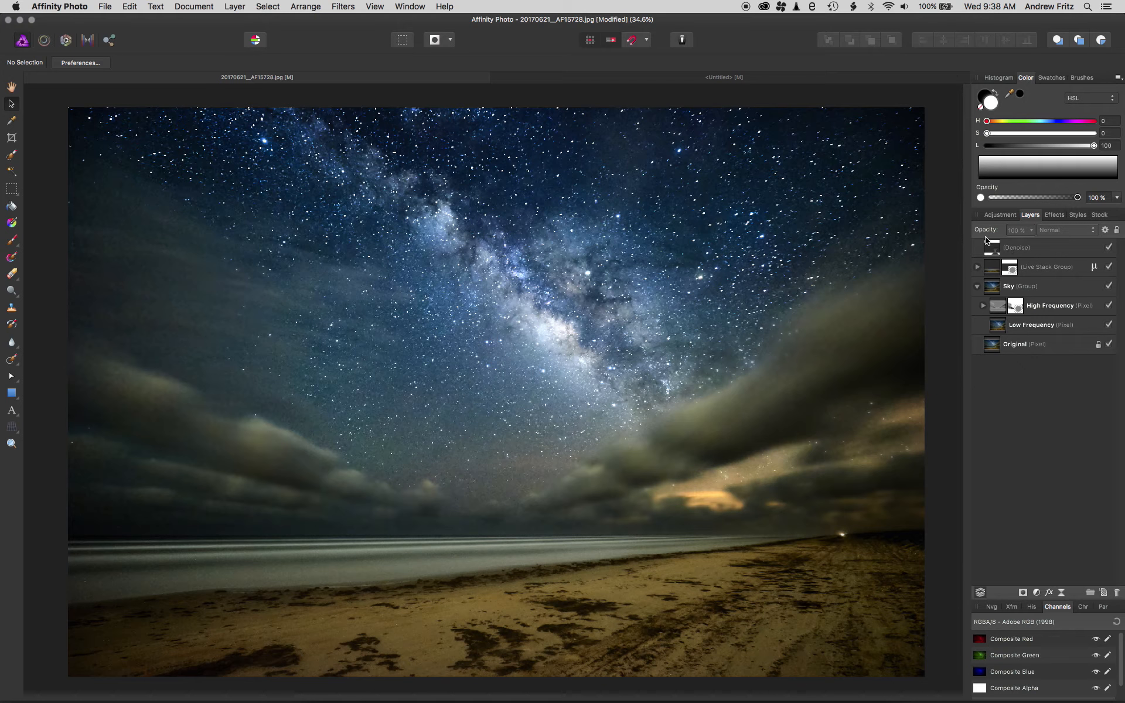
pyautogui.click(990, 251)
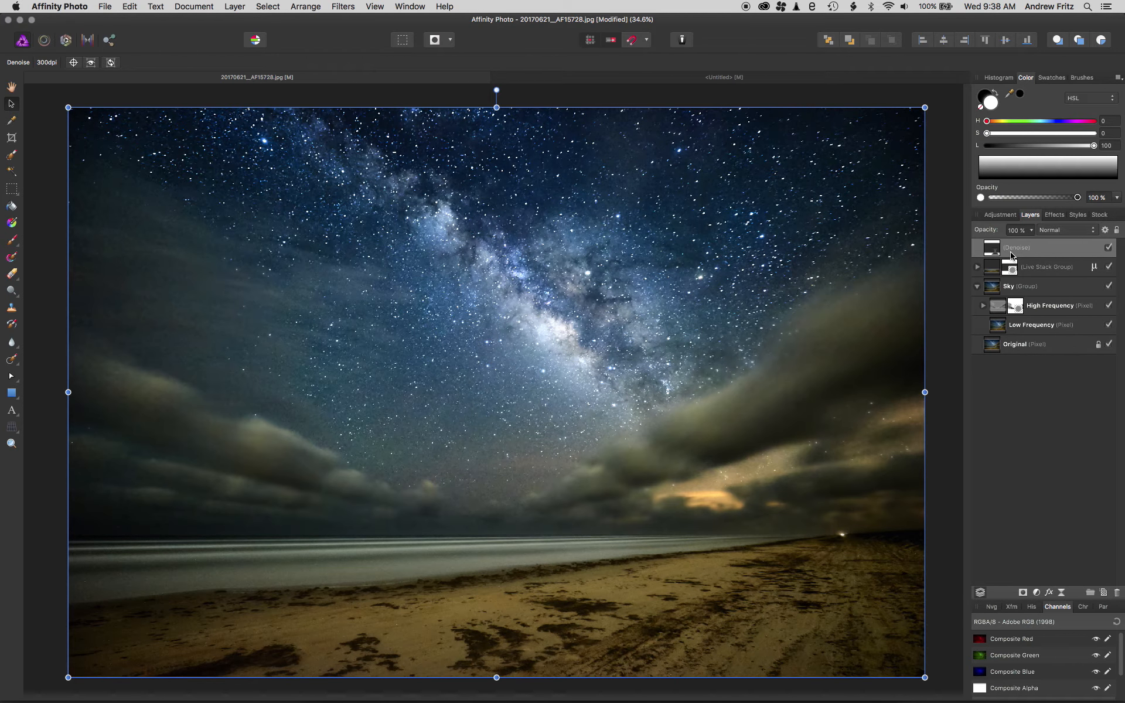
pyautogui.press('super+i')
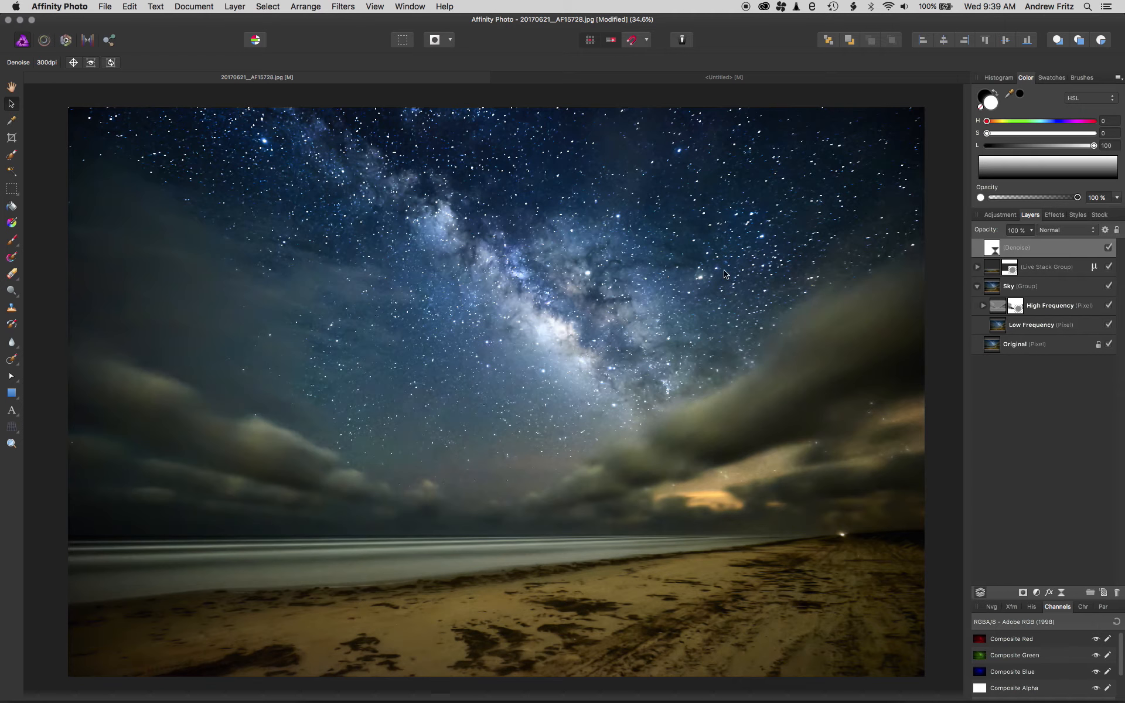
pyautogui.click(1015, 305)
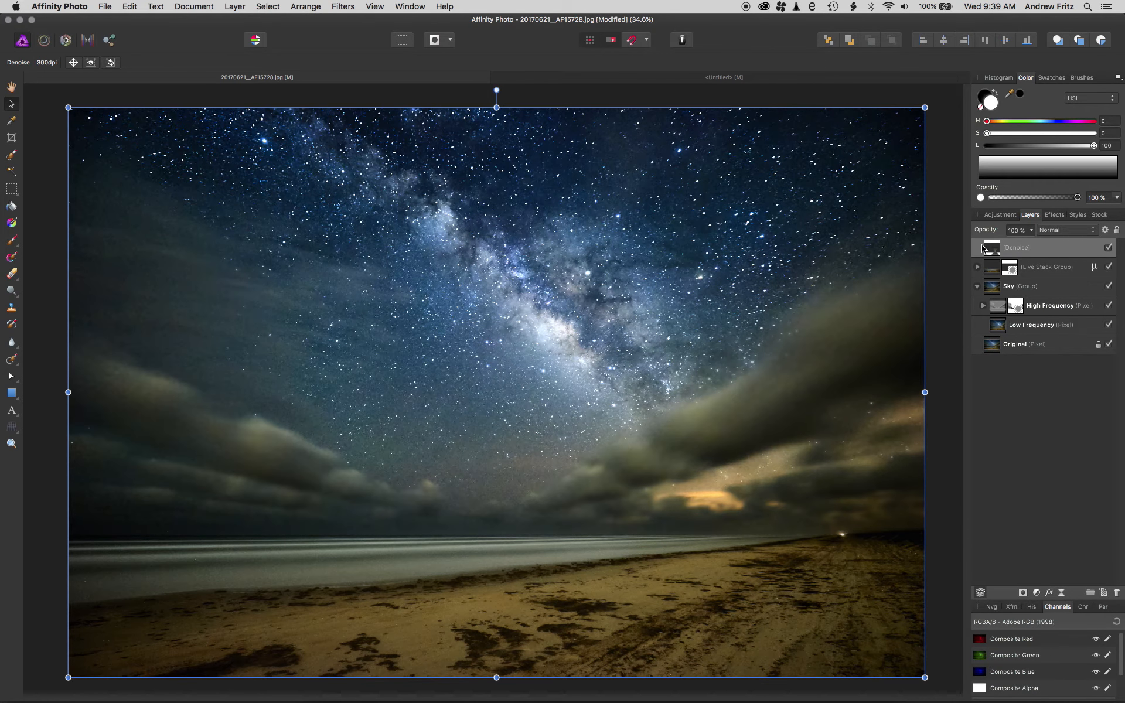
# Set up a white Paint Brush 2488 px wide at 100 % opacity and 0 % hardness for the Denoise mask
pyautogui.click(16, 241)
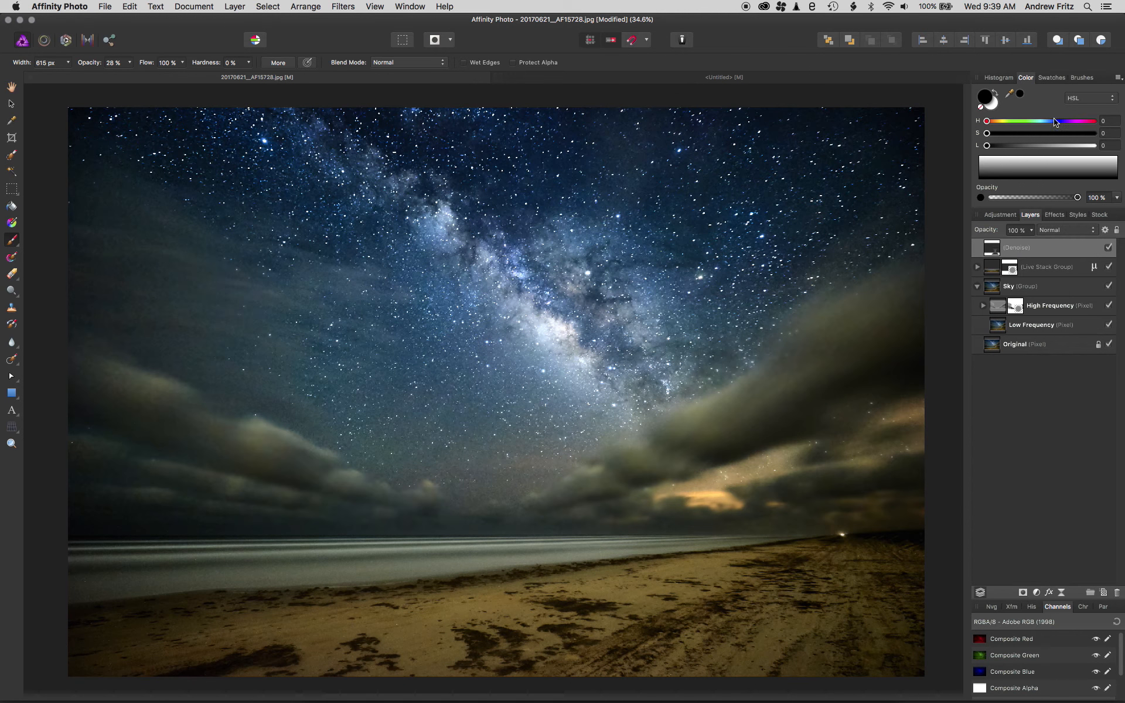
pyautogui.click(994, 93)
pyautogui.press(']')
pyautogui.press(']')
pyautogui.press(']')
pyautogui.press(']')
pyautogui.press(']')
pyautogui.press(']')
pyautogui.press(']')
pyautogui.press(']')
pyautogui.press(']')
pyautogui.press(']')
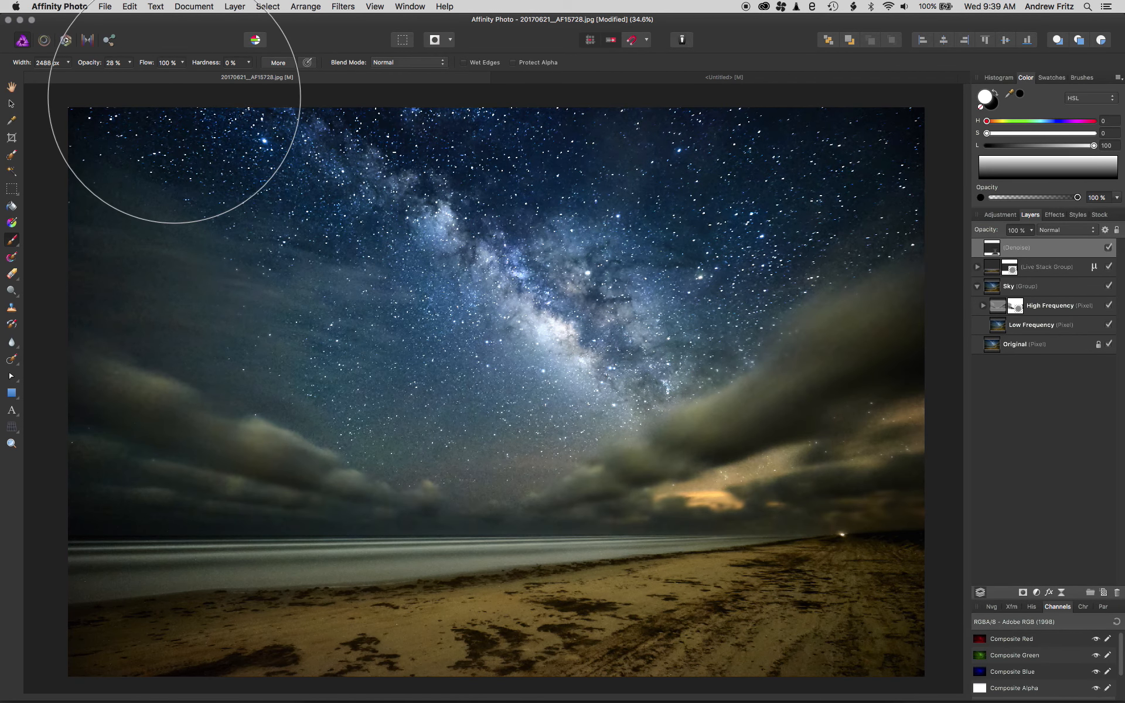
pyautogui.press('0')
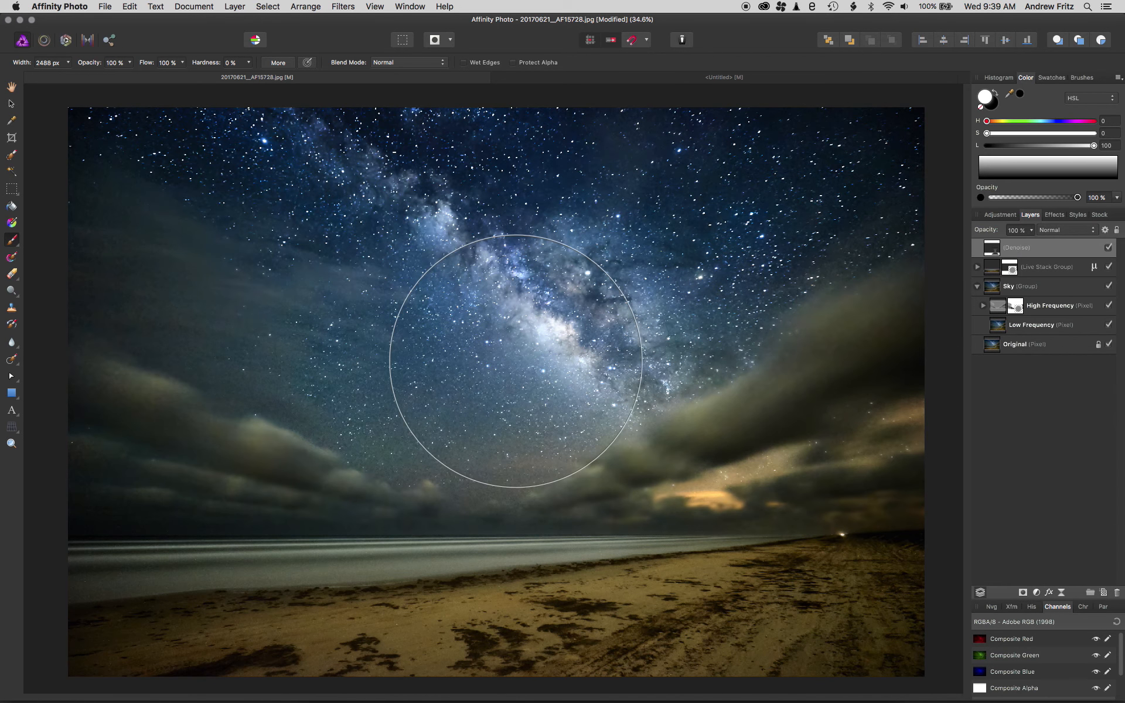
# Reduce the brush to 1298.8 px and paint white on the Denoise mask over the sky and clouds, checking the result up close
pyautogui.press('[')
pyautogui.press('[')
pyautogui.press('[')
pyautogui.press('[')
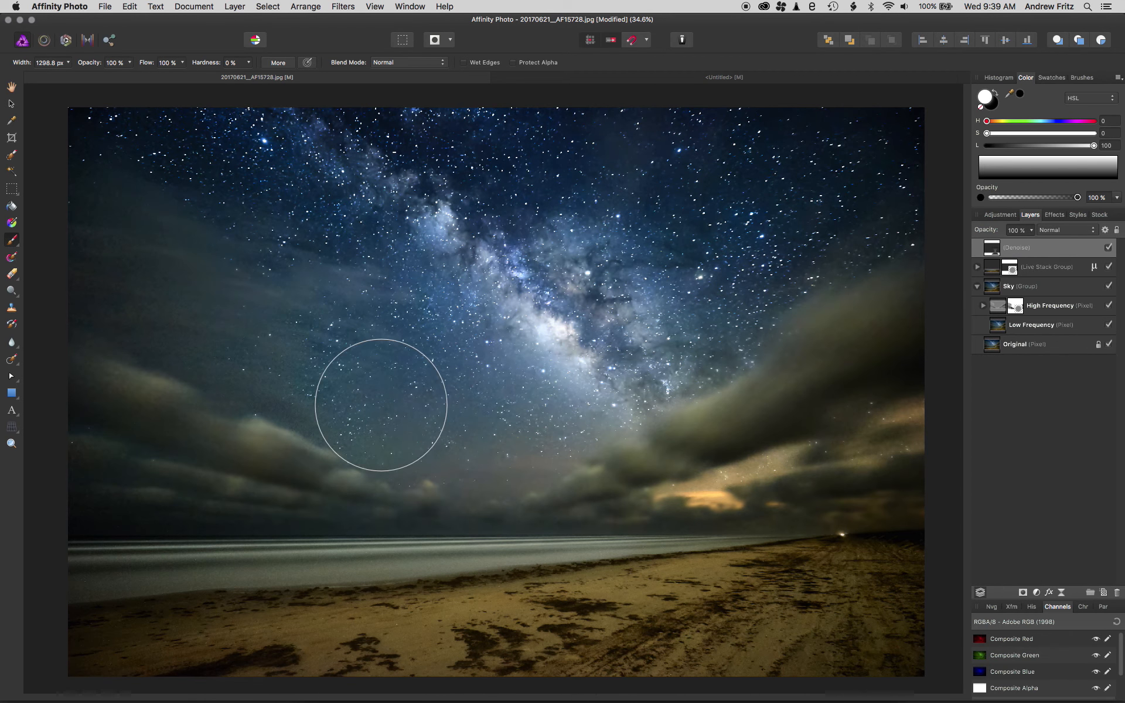
pyautogui.scroll(5, 578, 351)
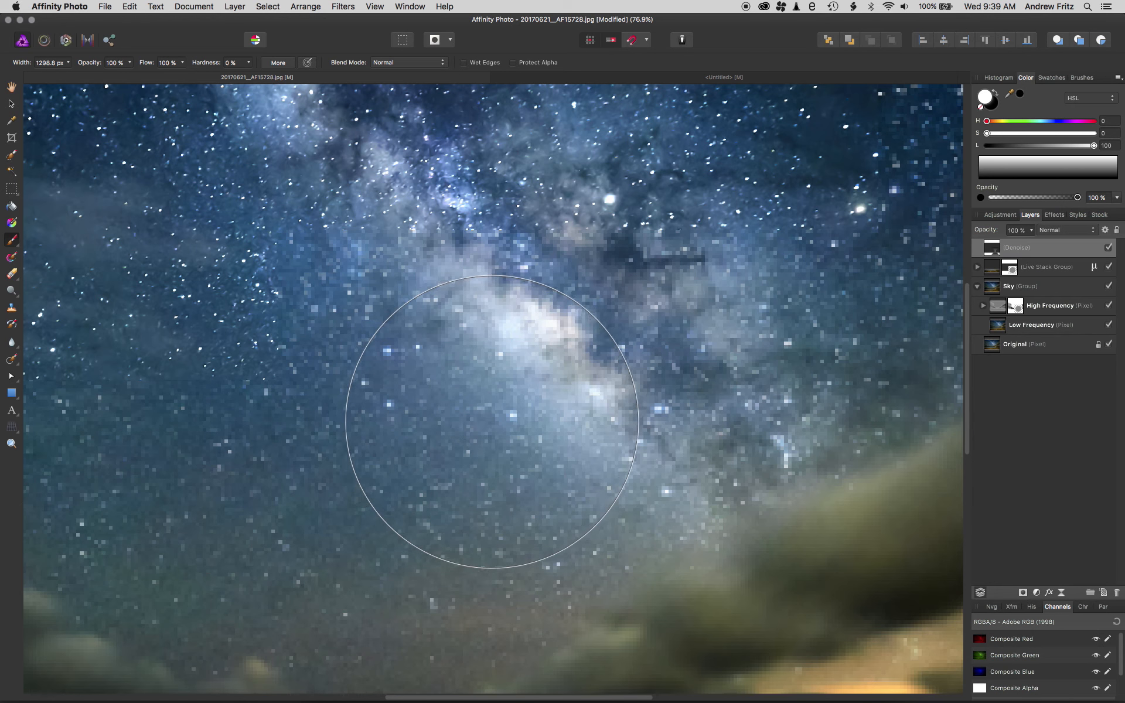
pyautogui.scroll(-15, 696, 286)
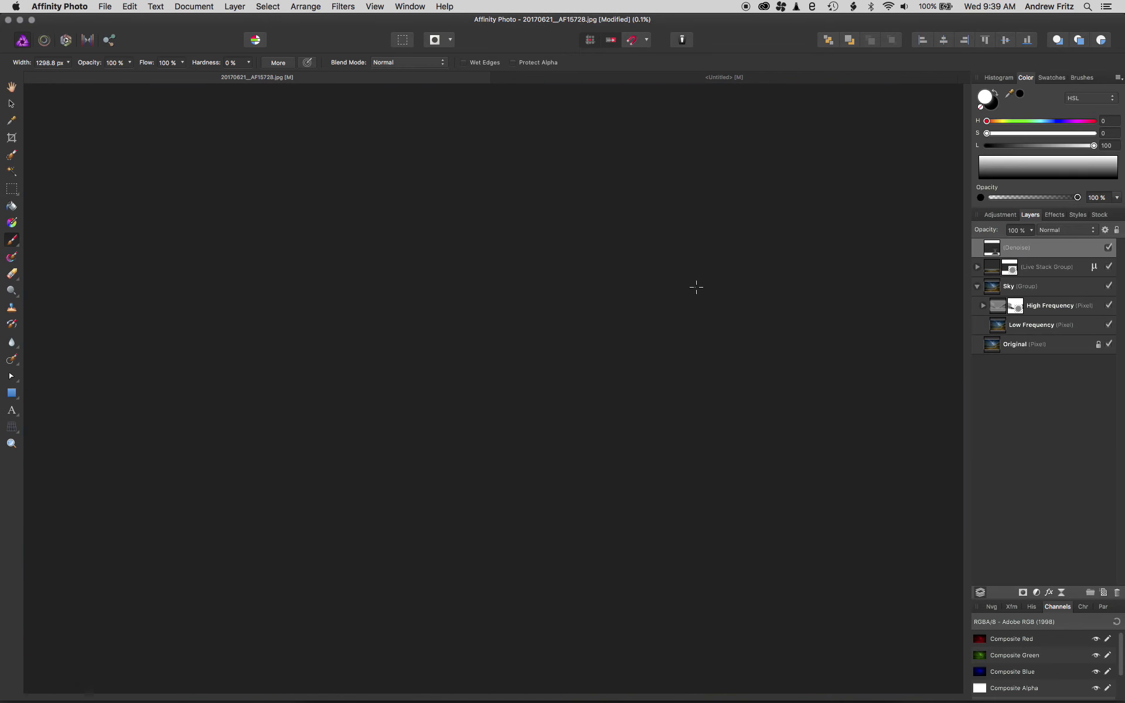
pyautogui.press('super+0')
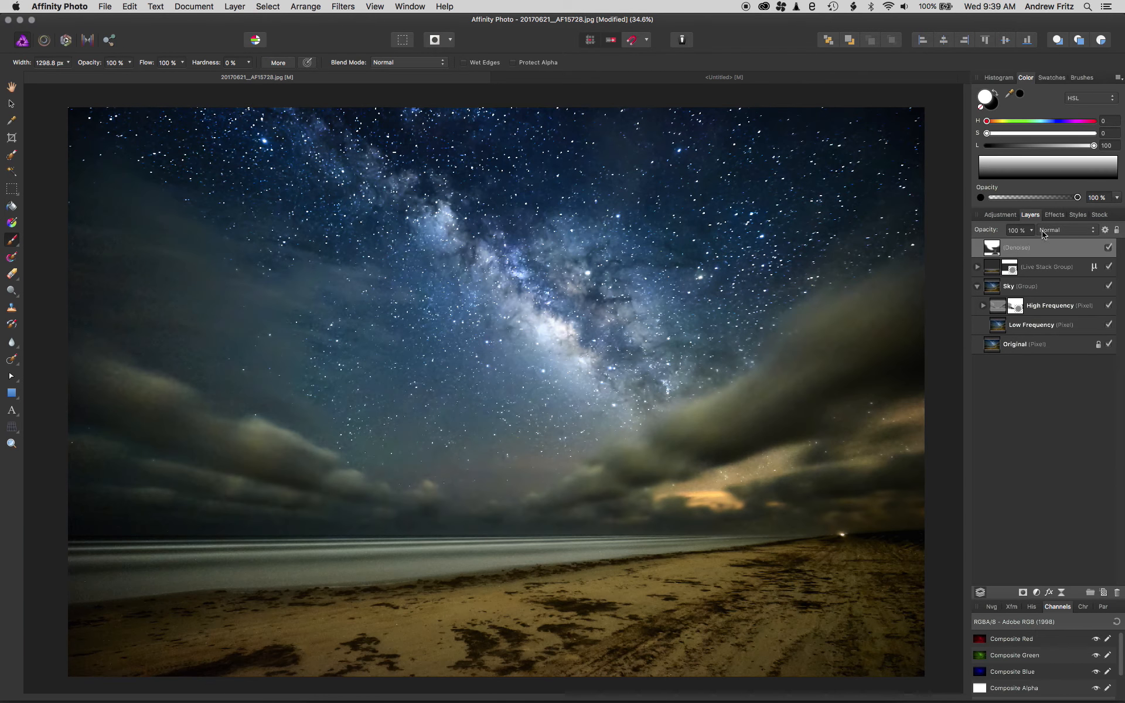
pyautogui.moveTo(1031, 230); pyautogui.dragTo(993, 246)
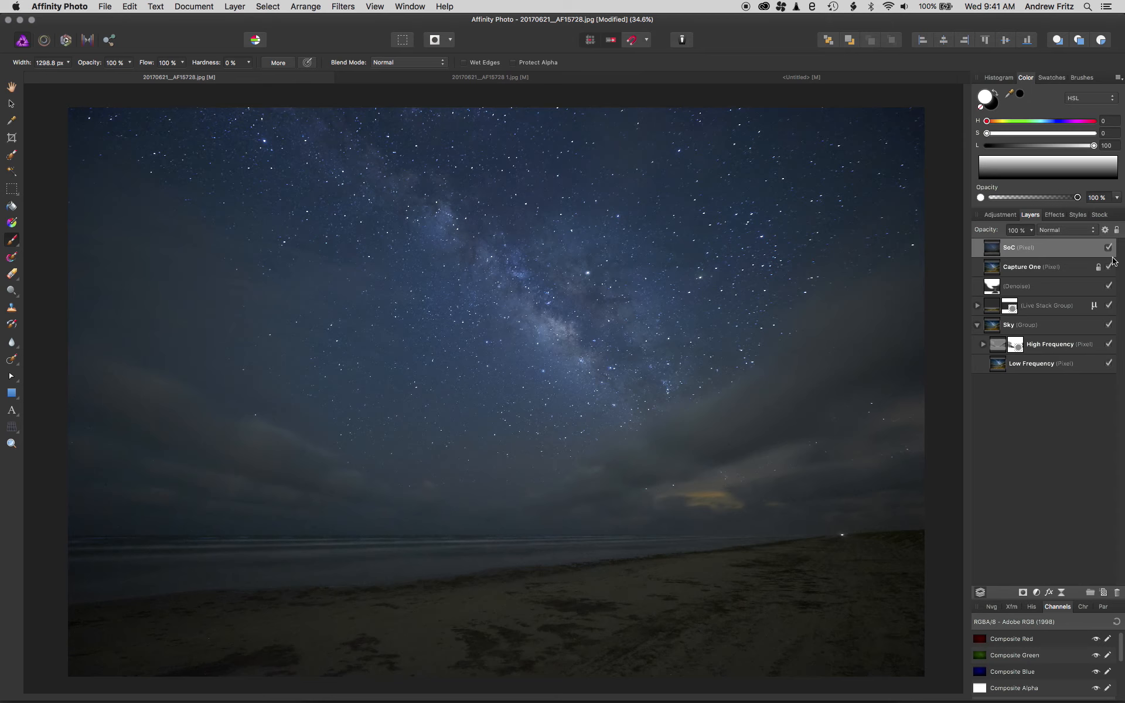
# Hide the SoC and Capture One layers to compare them with the noise-reduced blend
pyautogui.click(1107, 246)
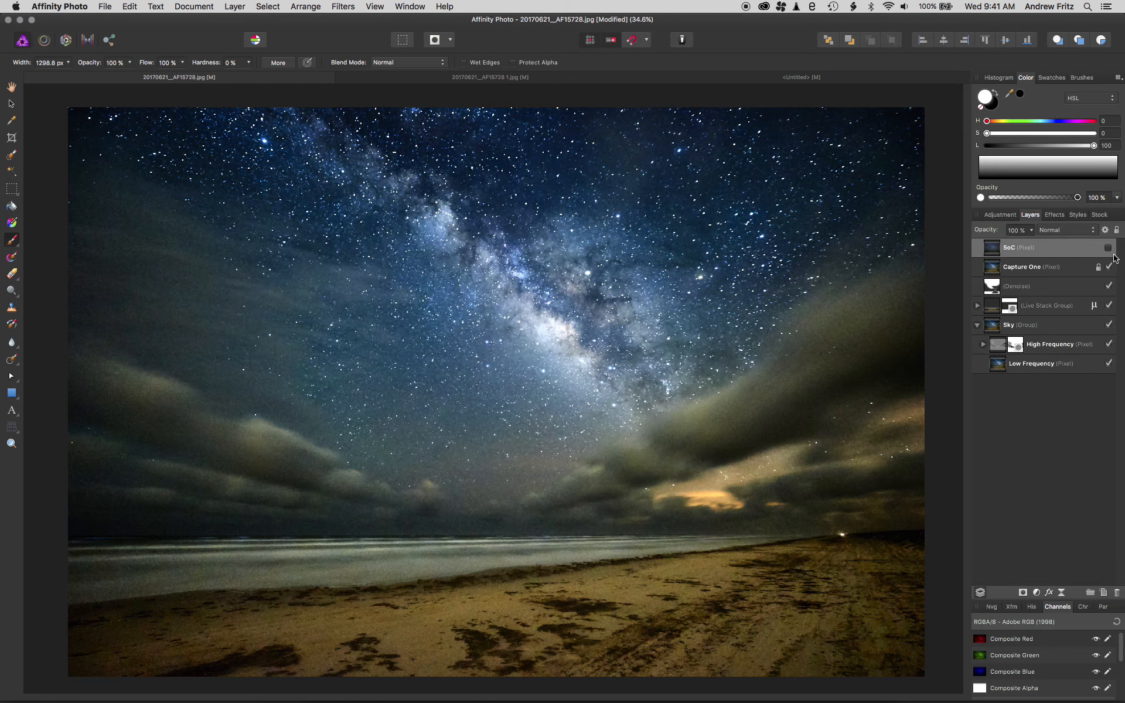
pyautogui.click(1109, 267)
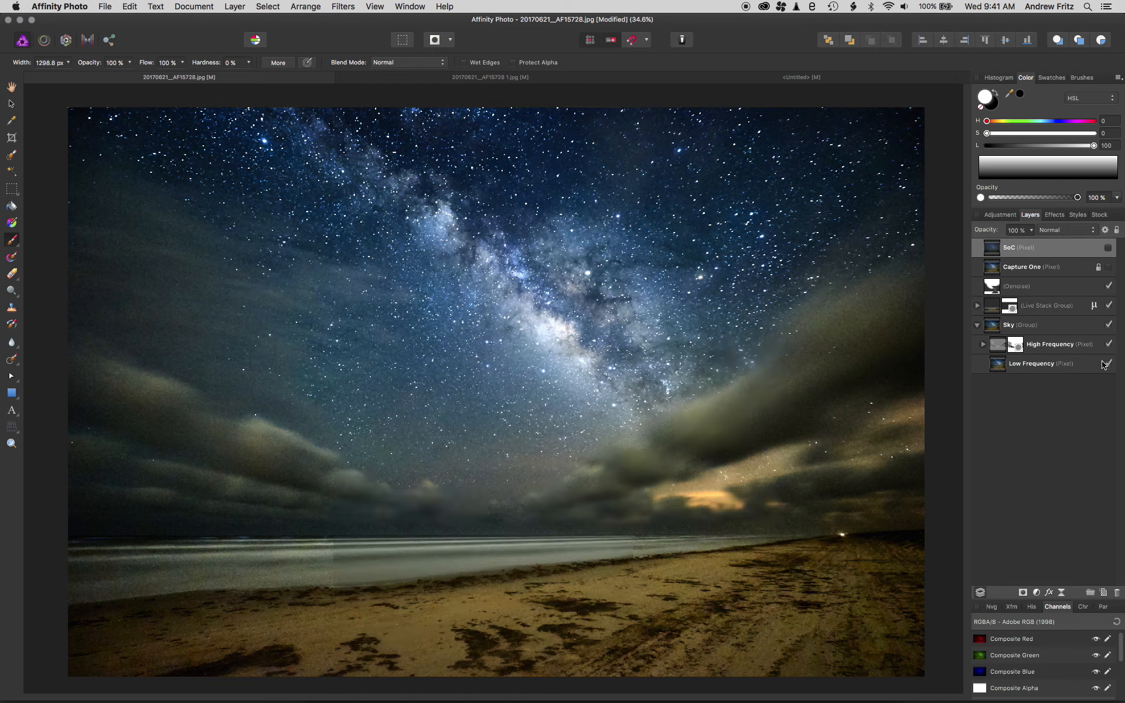
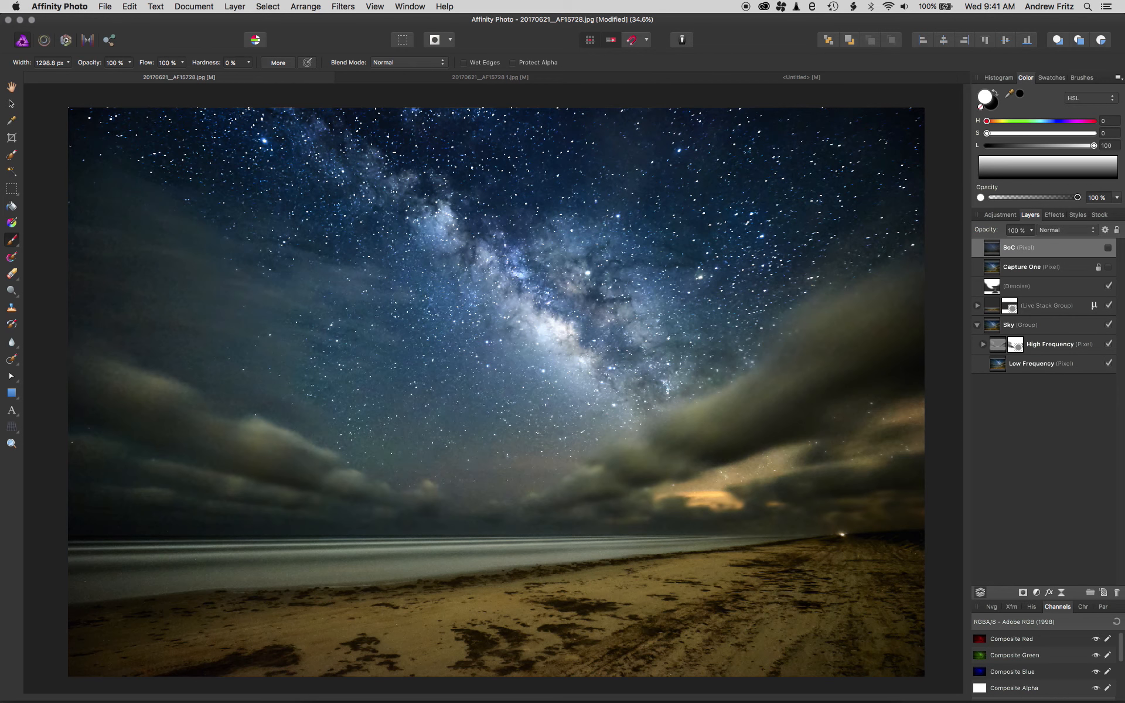
# Add a Curves adjustment and place it between the Denoise layer and the Live Stack Group
pyautogui.click(1037, 594)
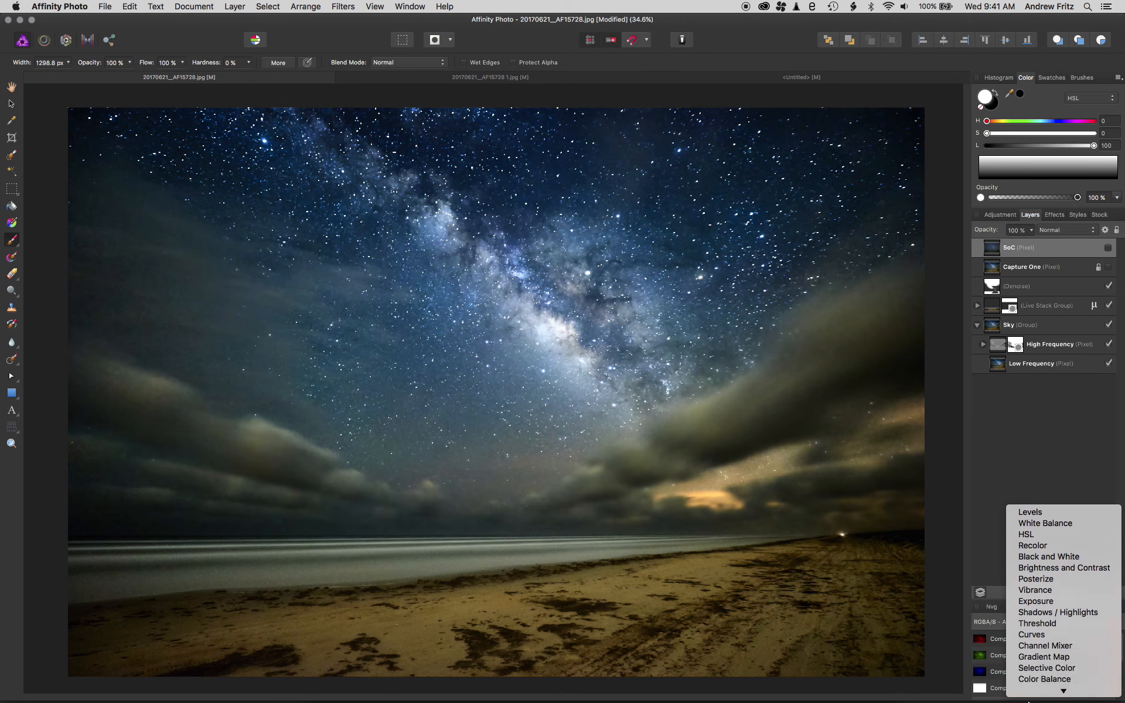
pyautogui.click(1042, 611)
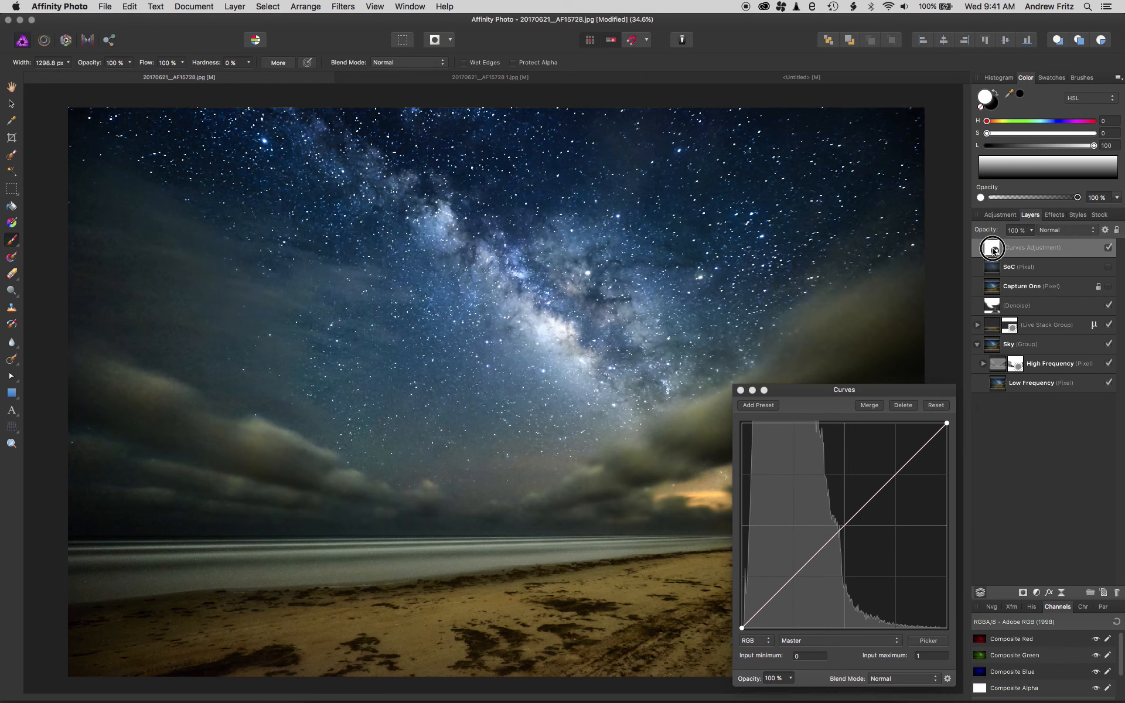
pyautogui.moveTo(991, 247); pyautogui.dragTo(982, 319)
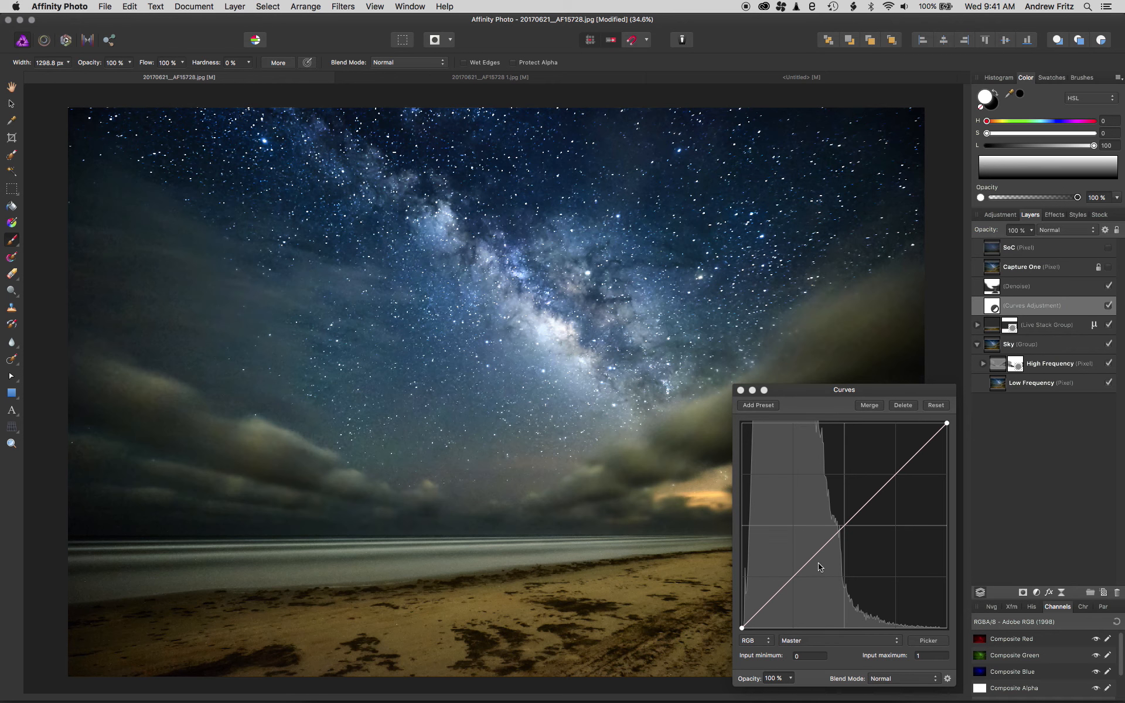
# Try a strong darkening curve, reset it, then pull the master curve's midtones slightly down and close the settings
pyautogui.moveTo(816, 563); pyautogui.dragTo(841, 568)
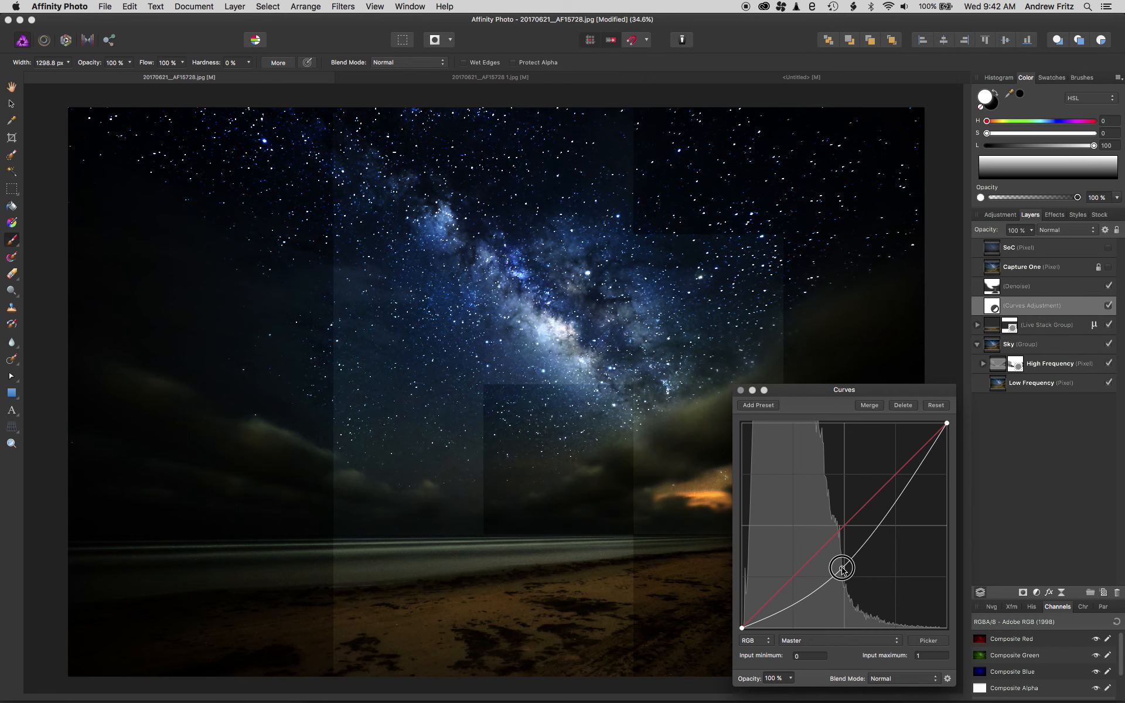
pyautogui.click(932, 404)
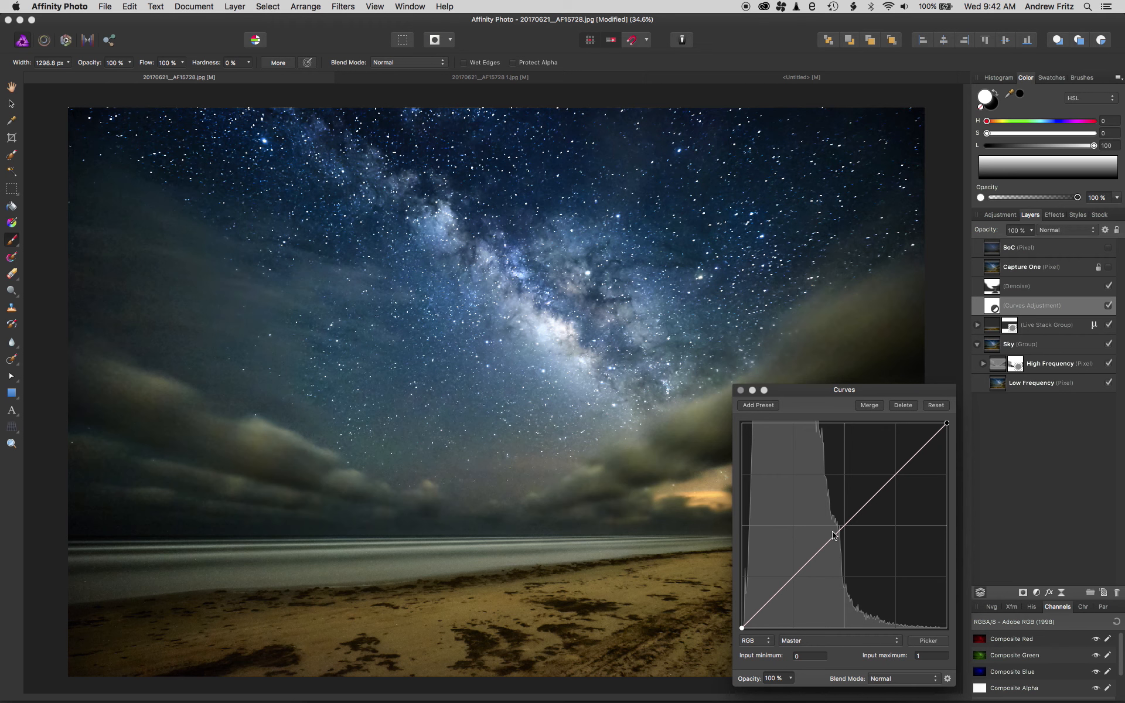
pyautogui.moveTo(834, 535); pyautogui.dragTo(846, 536)
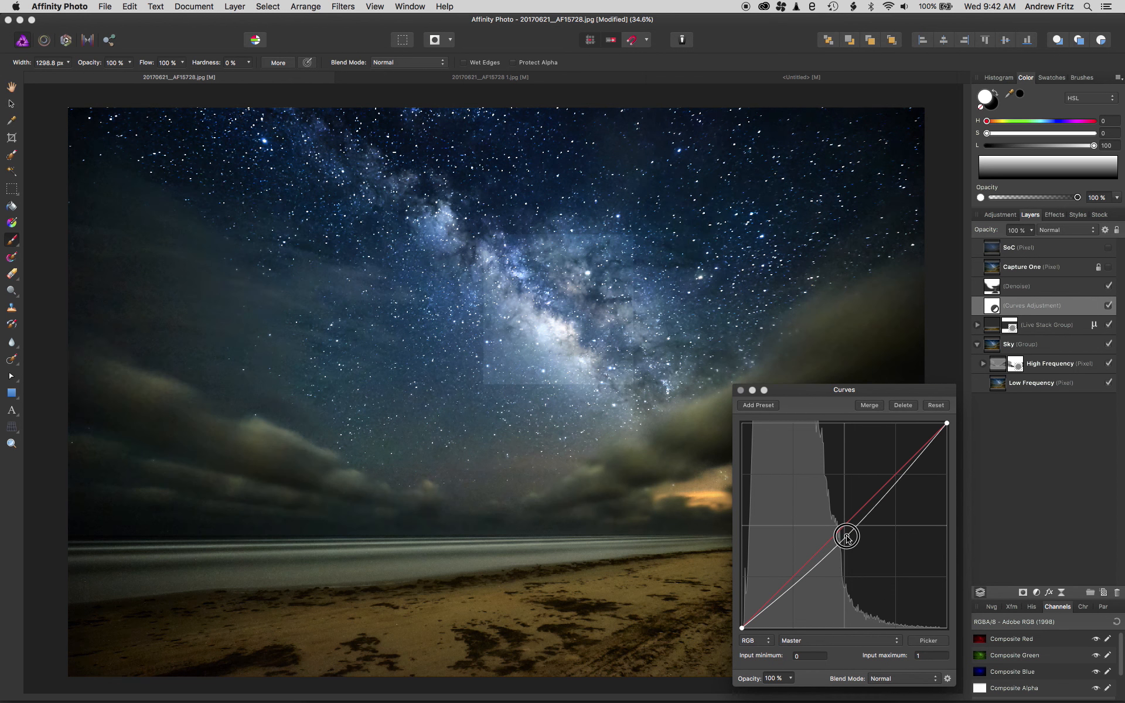
pyautogui.click(740, 391)
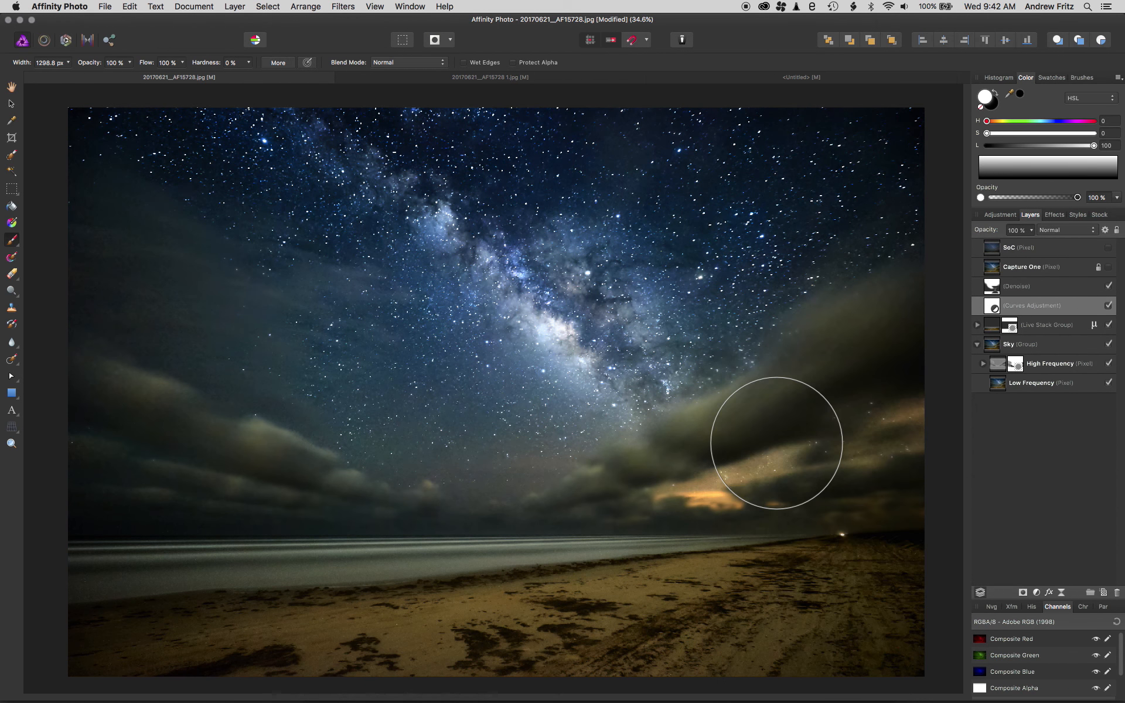
# Compare the image with and without the Curves adjustment by toggling its visibility, then delete the layer and undo the deletion
pyautogui.click(1108, 305)
pyautogui.click(1108, 306)
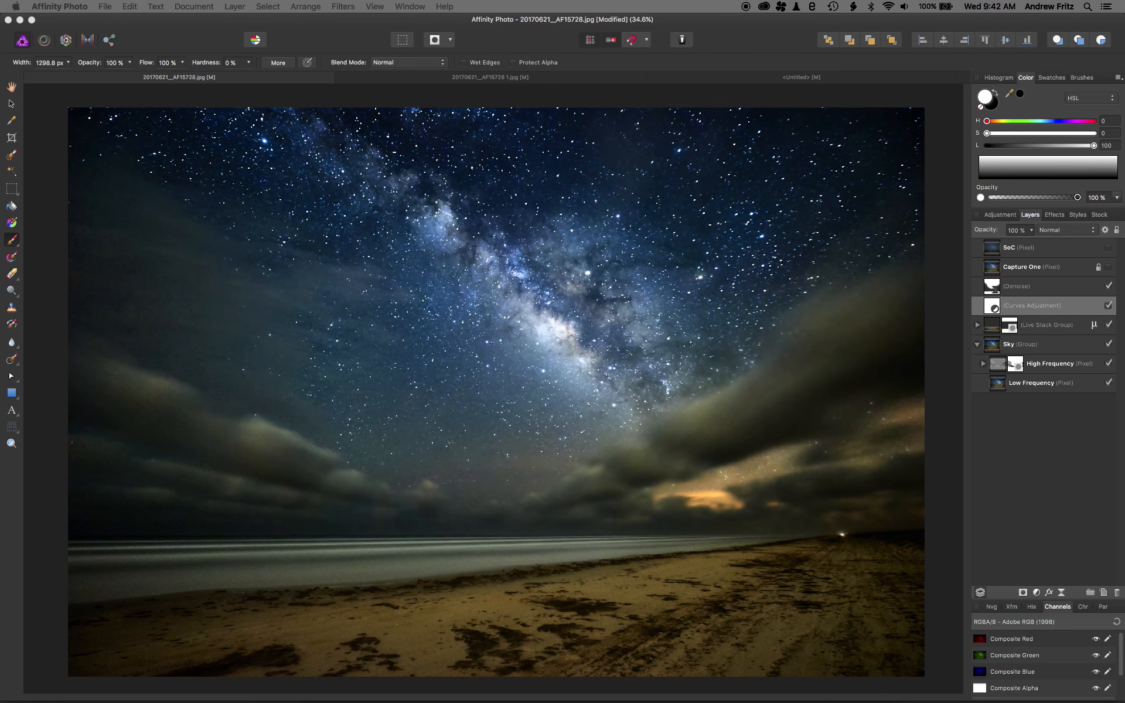
pyautogui.click(1117, 593)
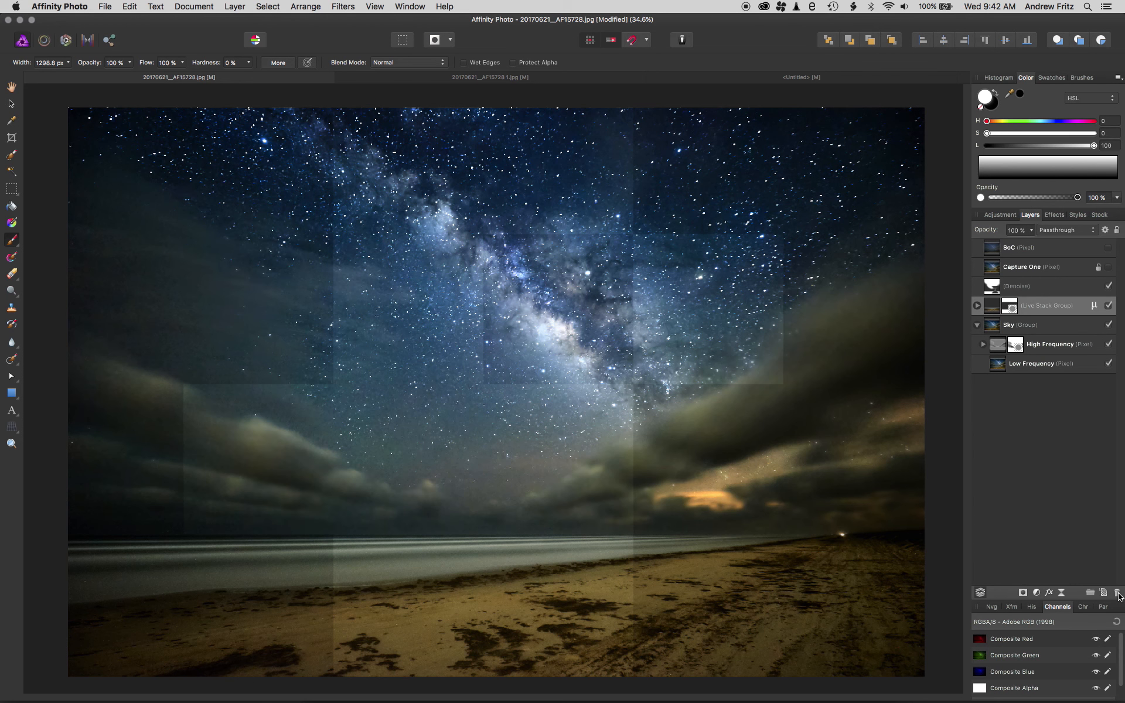
pyautogui.press('super+z')
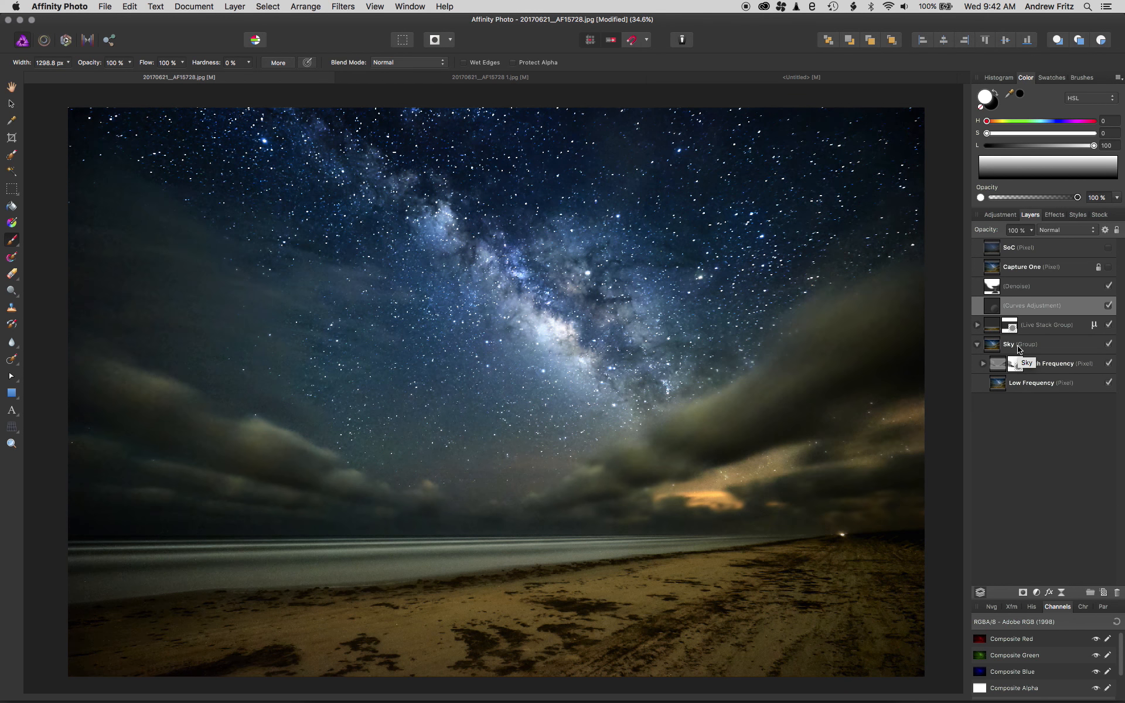